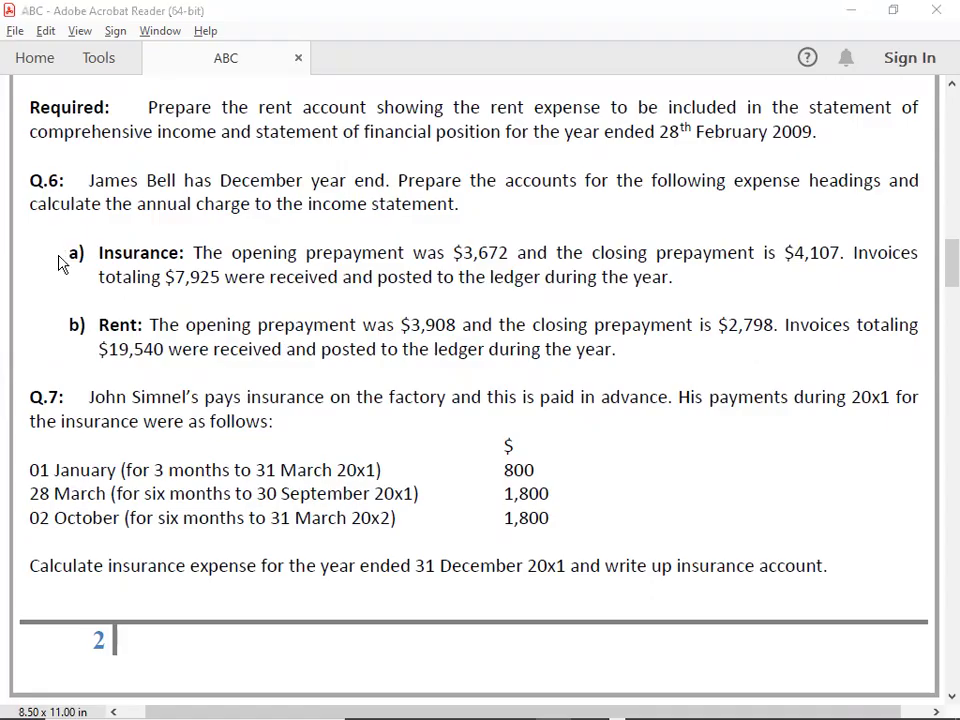
In the Excel sheet, head the first blank T-account under Q.6 as INSURANCE in D6105
type("INS")
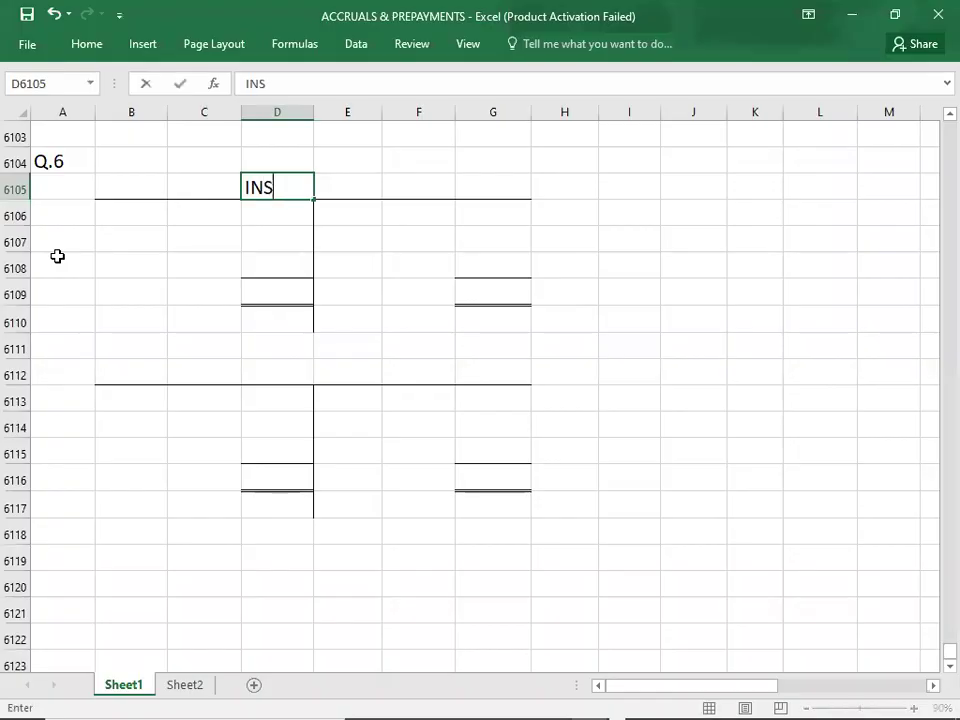
type("URANCE")
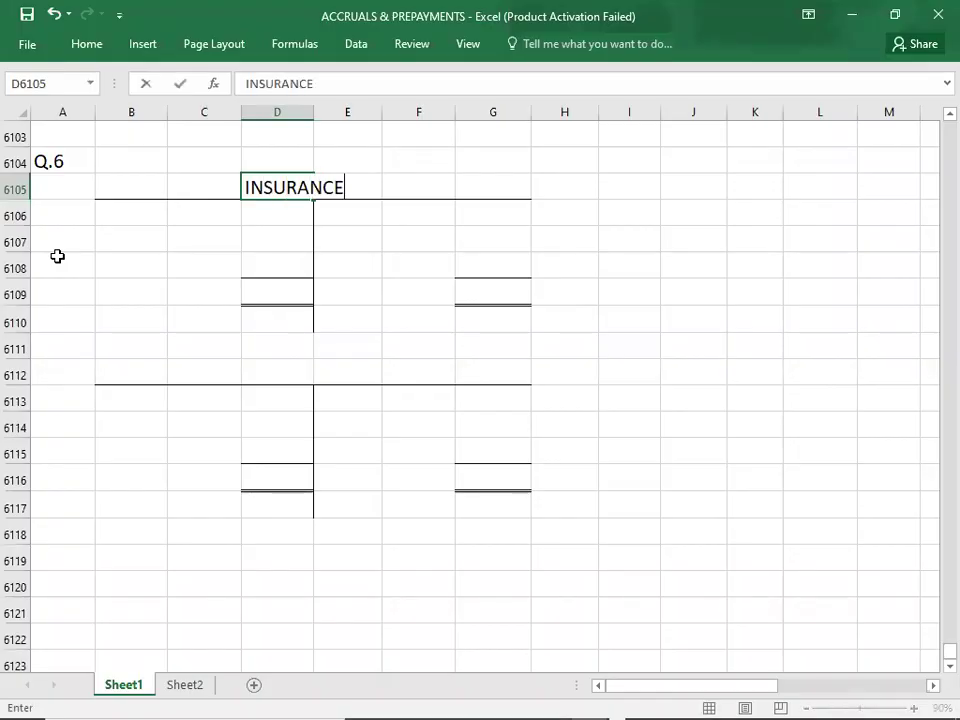
key("Return")
Check the insurance opening prepayment in the Acrobat question PDF and enter it in Excel as B/D 3672 in C6106:D6106
key("alt+Tab")
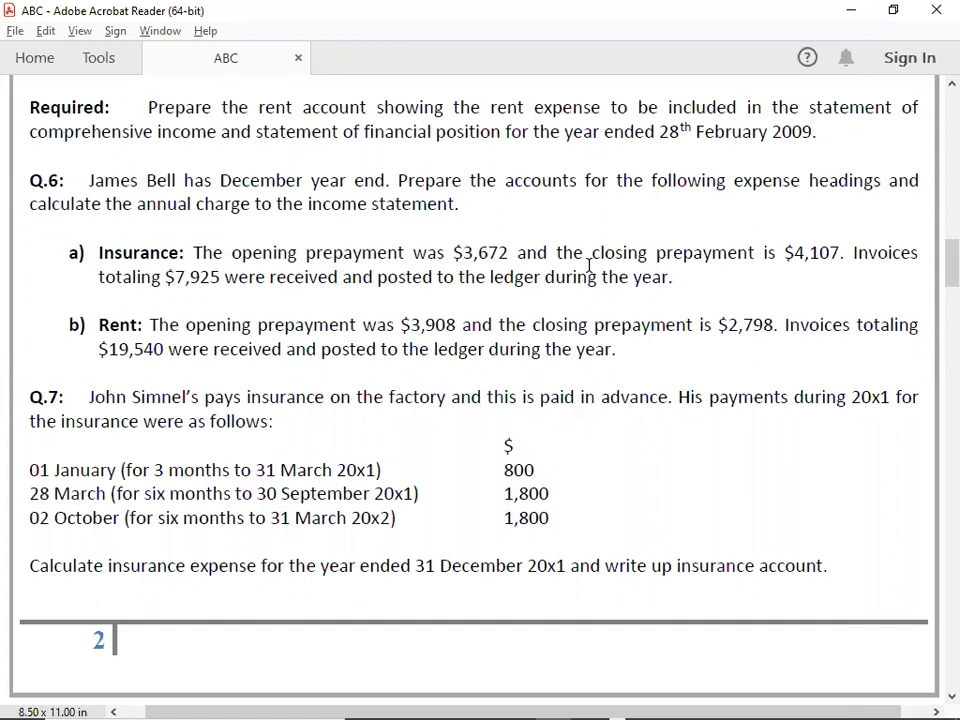
key("alt+Tab")
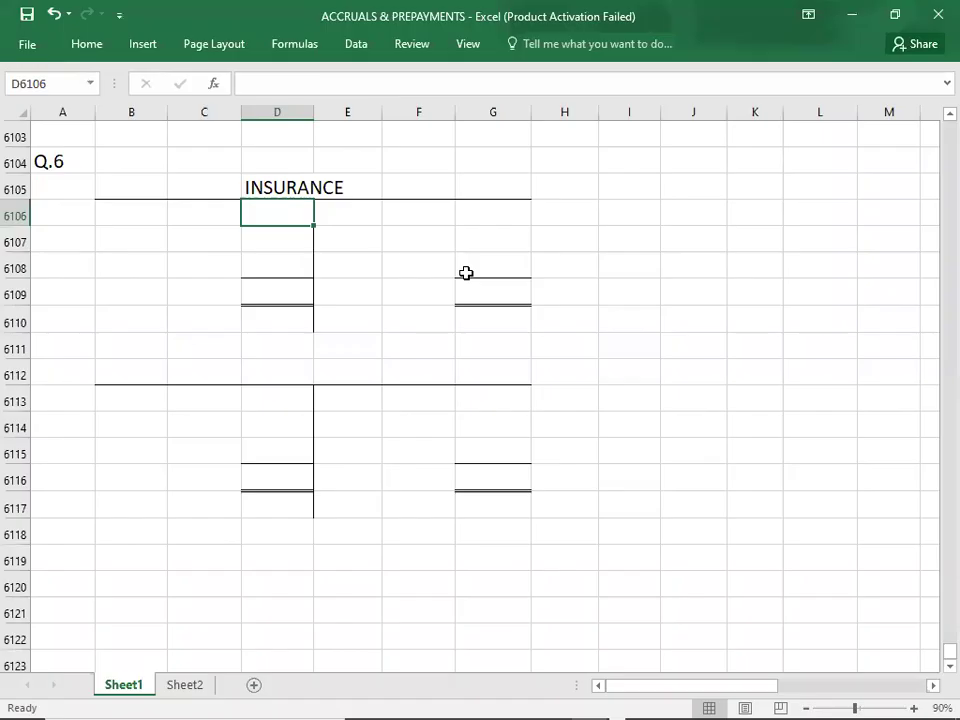
key("Left")
type("B/D")
key("Tab")
type("3672")
key("Return")
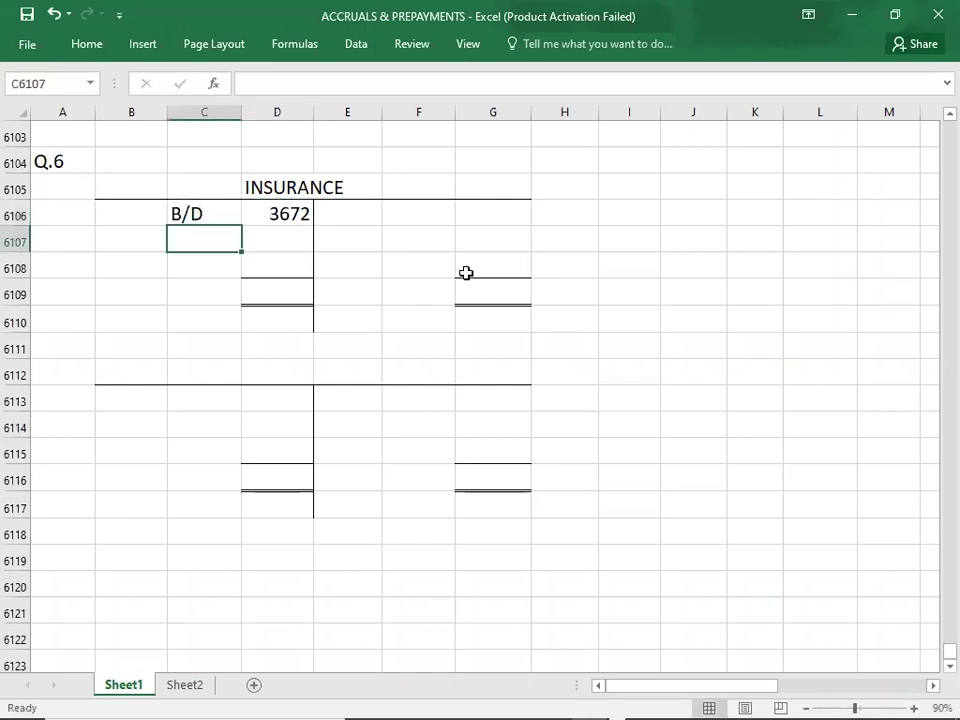
Check the insurance closing prepayment in the Acrobat PDF and enter it in Excel as C/D 4107 in F6108:G6108
key("alt+Tab")
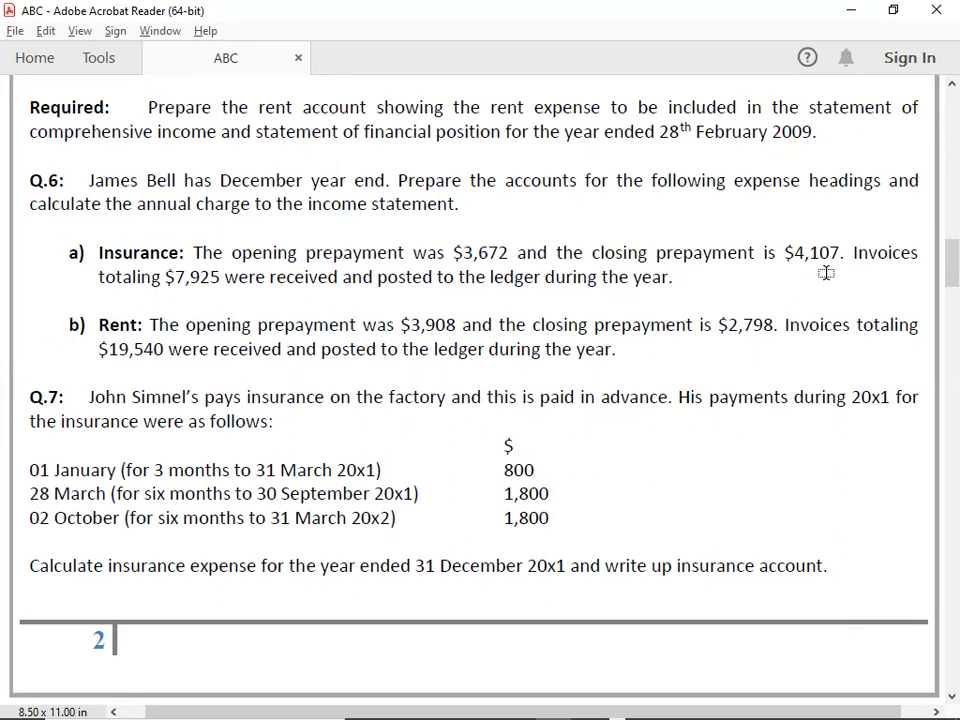
key("alt+Tab")
key("Right")
key("Right")
key("Right")
key("Down")
type("C/D")
key("Right")
type("4107")
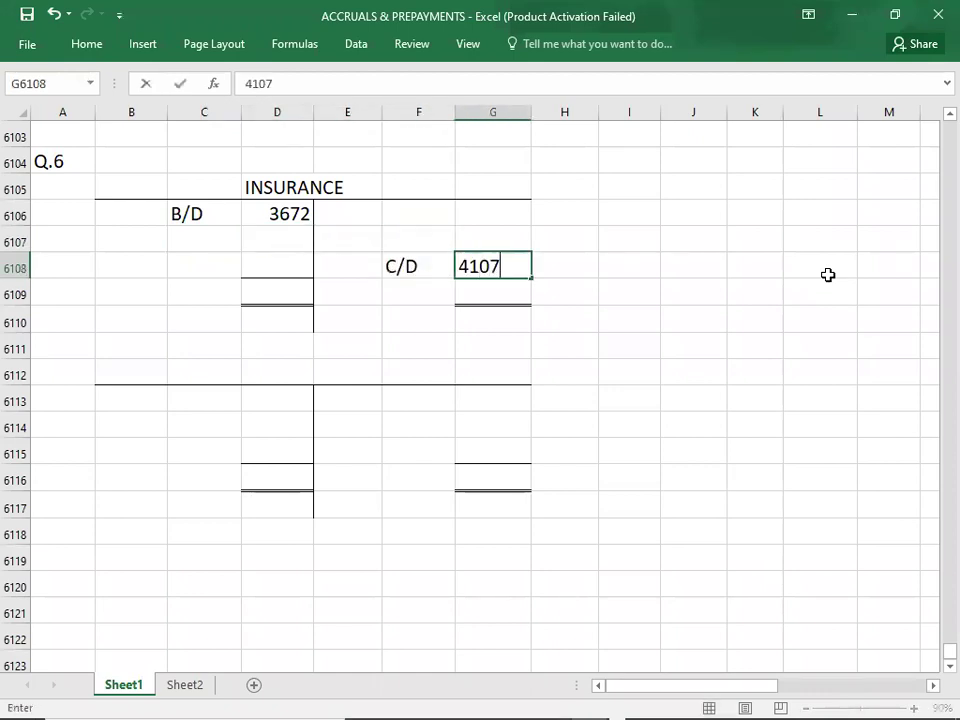
key("Return")
Check the insurance invoice total in the Acrobat PDF and enter it in Excel as CASH 7925 in C6108:D6108
key("alt+Tab")
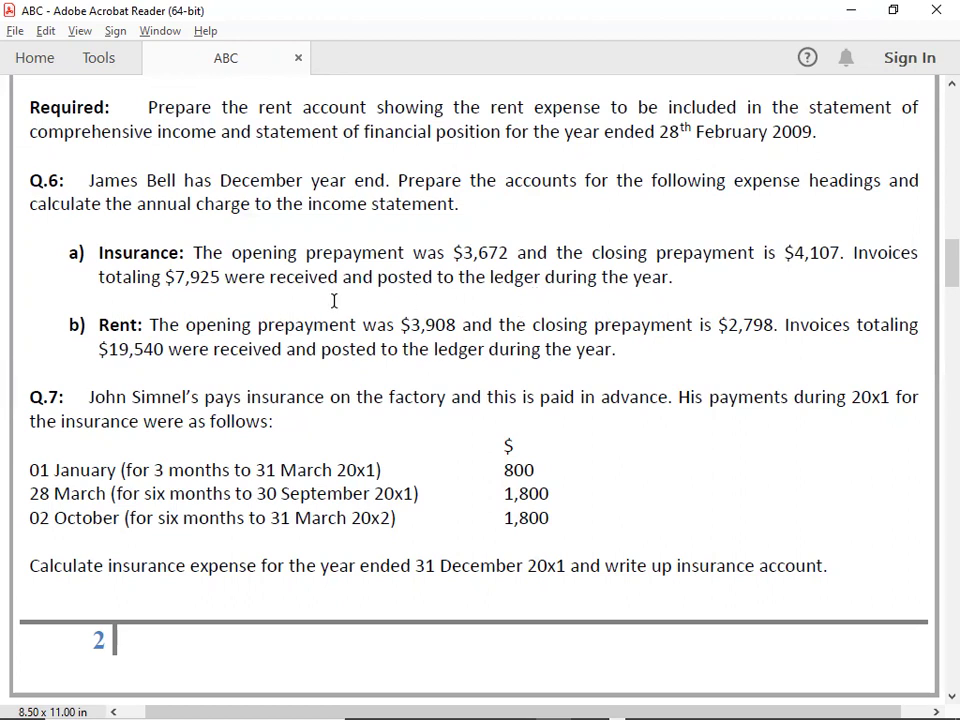
key("alt+Tab")
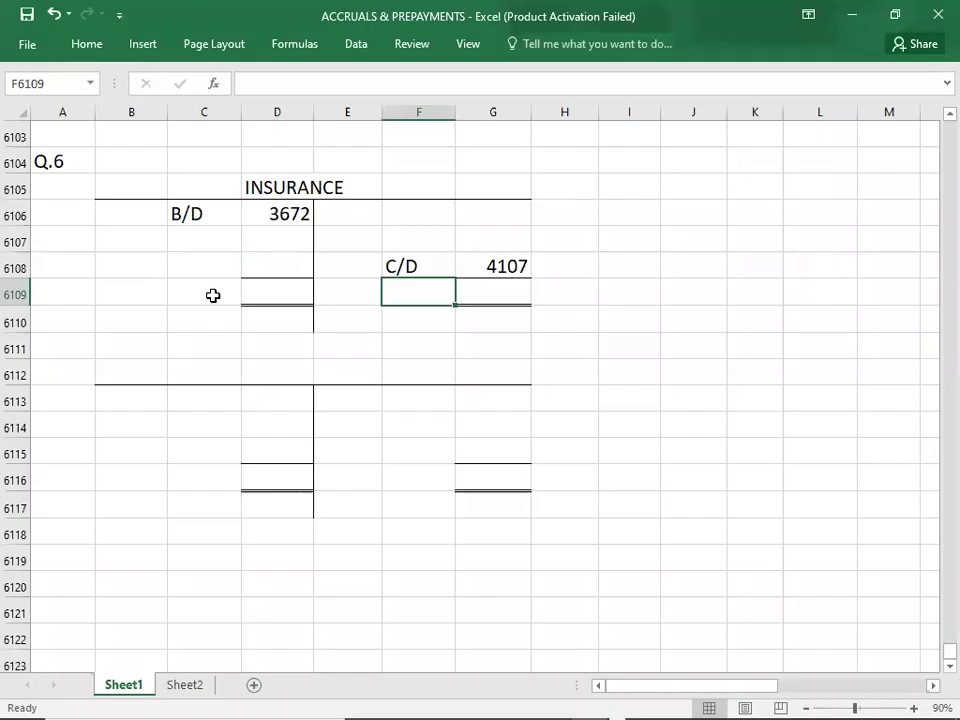
left_click(263, 273)
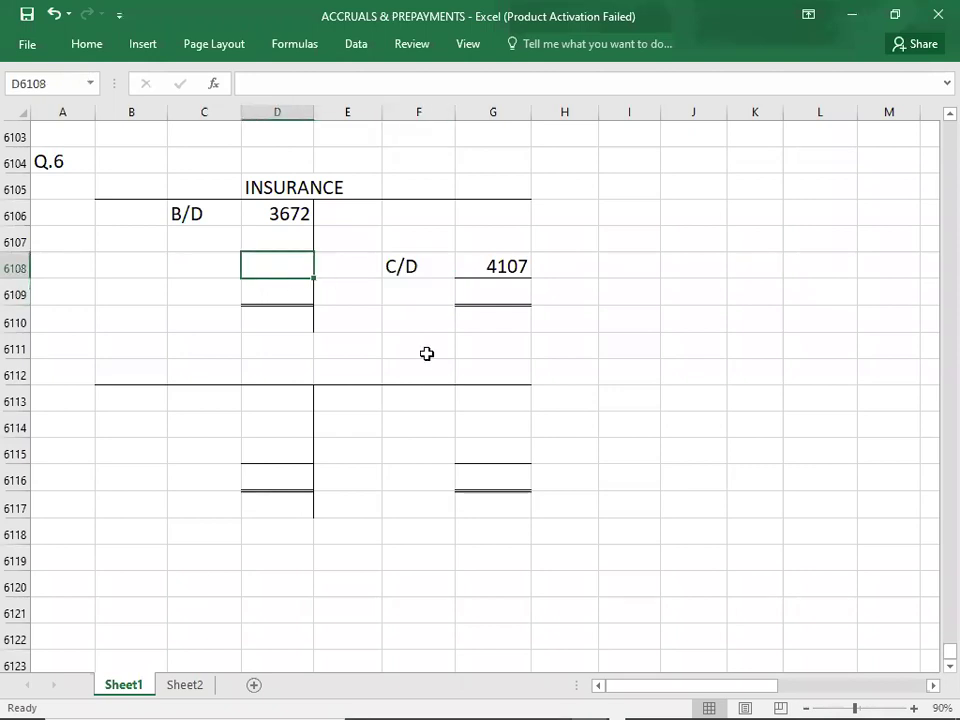
type("7925")
key("Left")
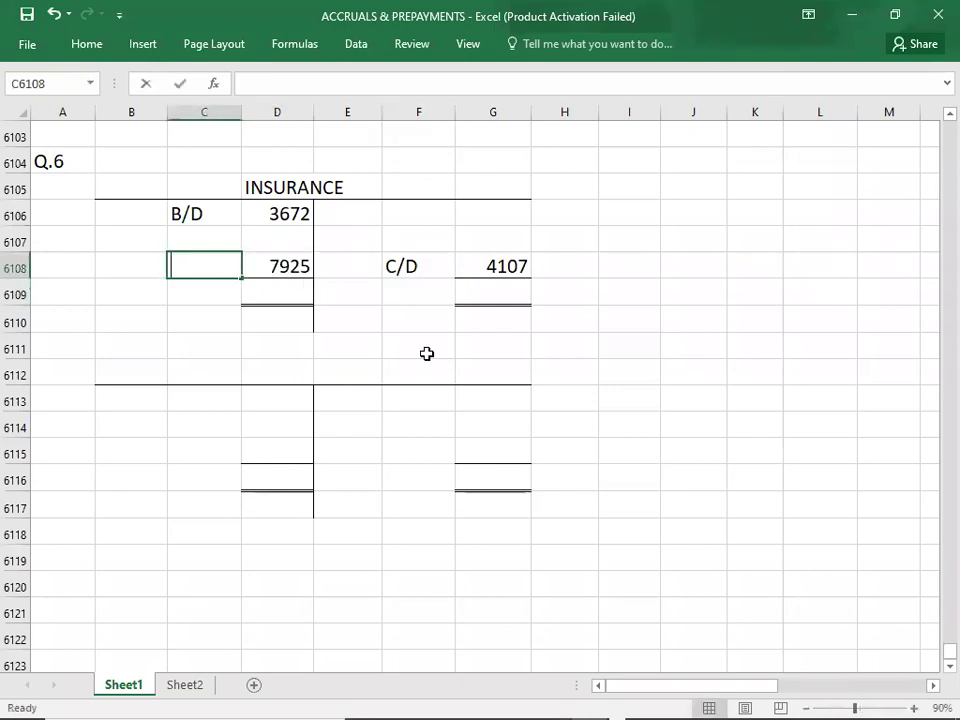
type("CASH")
key("Down")
key("Down")
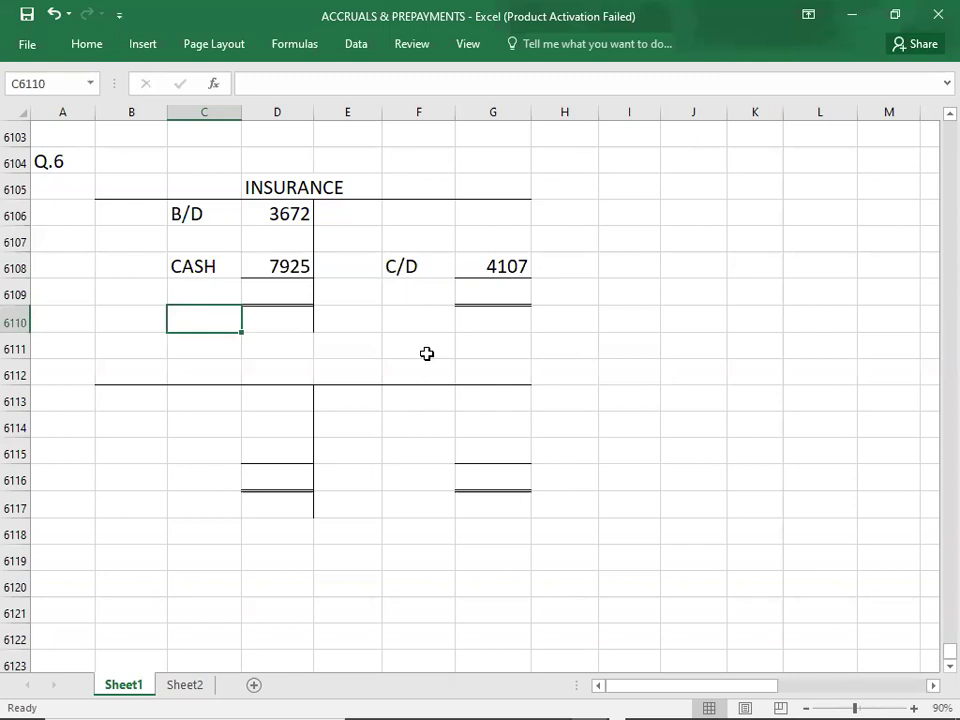
Enter the total 11597 on both sides of the insurance account, in D6109 and G6109
left_click(247, 209)
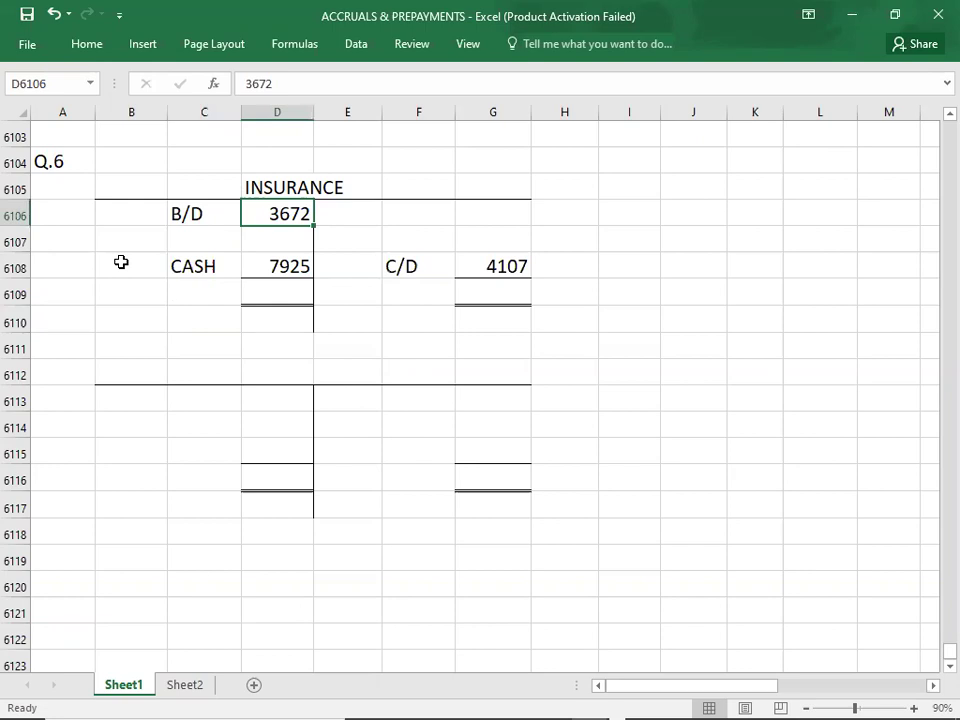
key("shift+Down")
key("shift+Down")
key("Down")
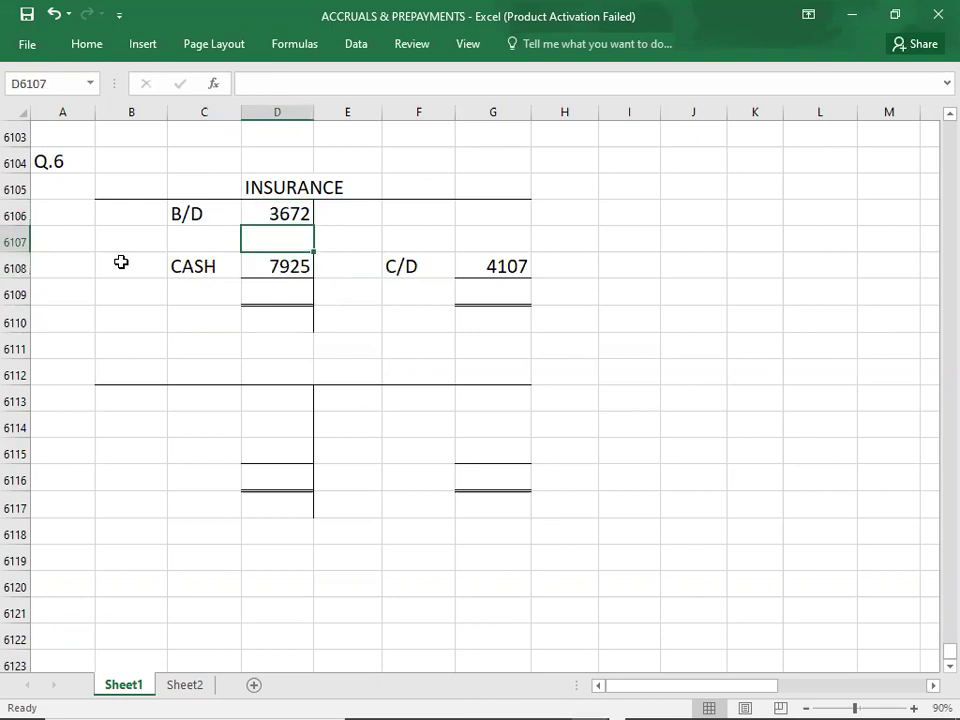
key("Down")
key("Down")
type("115")
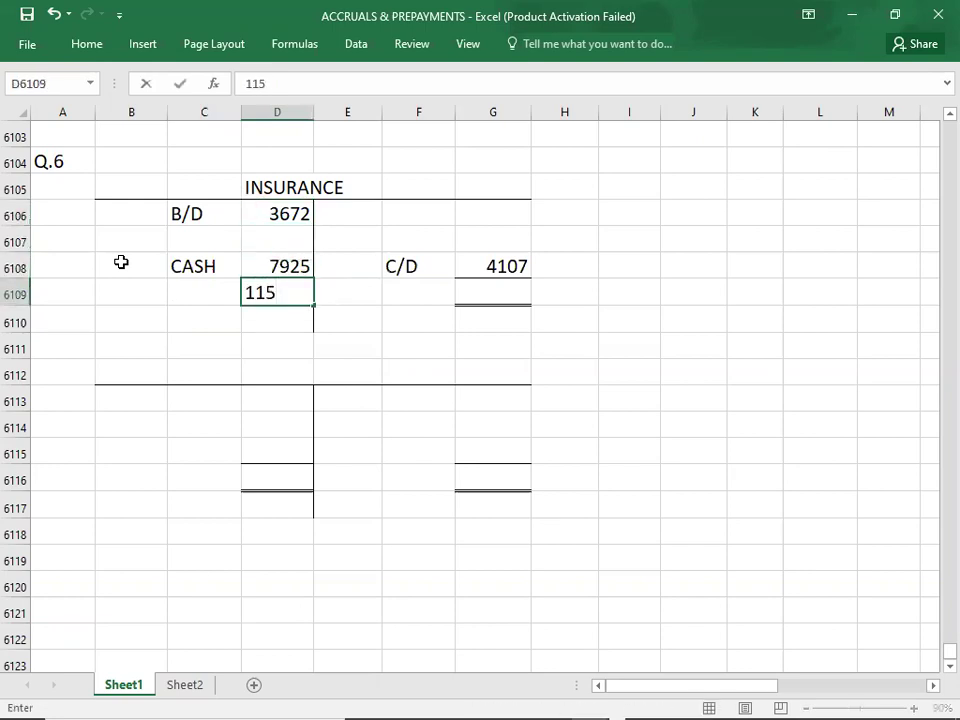
type("97")
key("Right")
key("Right")
key("Right")
type("11597")
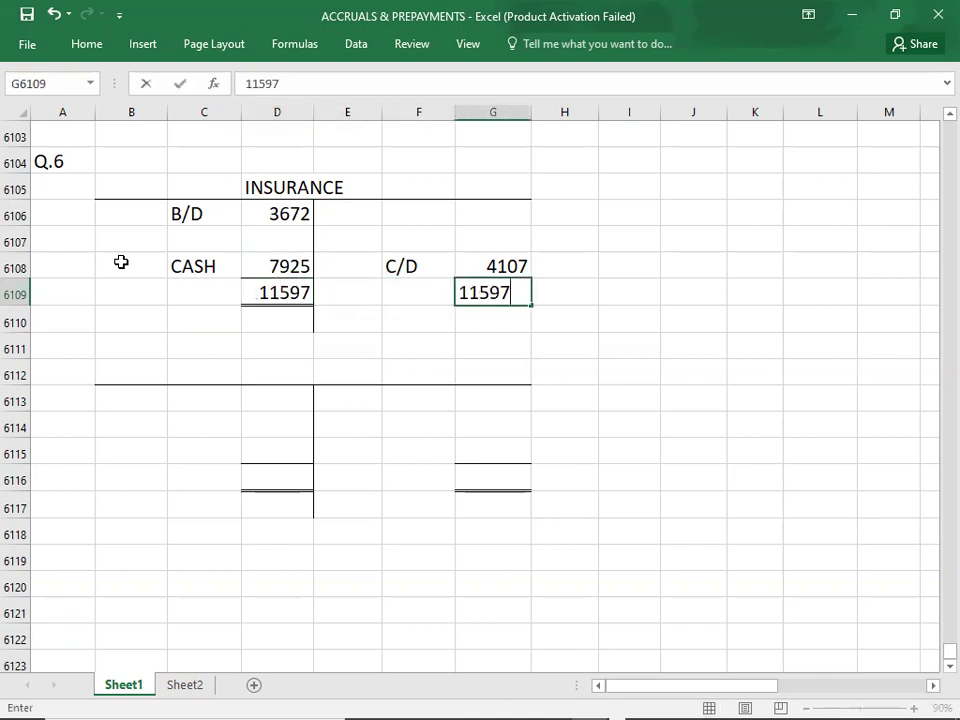
Enter the insurance charge to the income statement as I.S. 7490 on the credit side in F6106:G6106
key("Up")
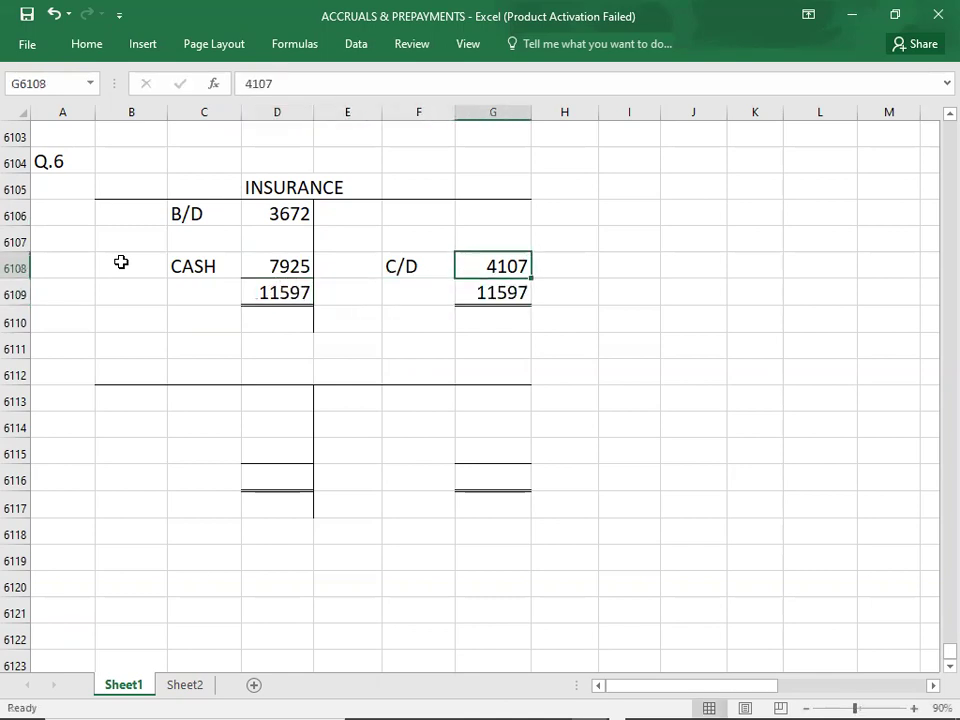
key("Up")
key("Up")
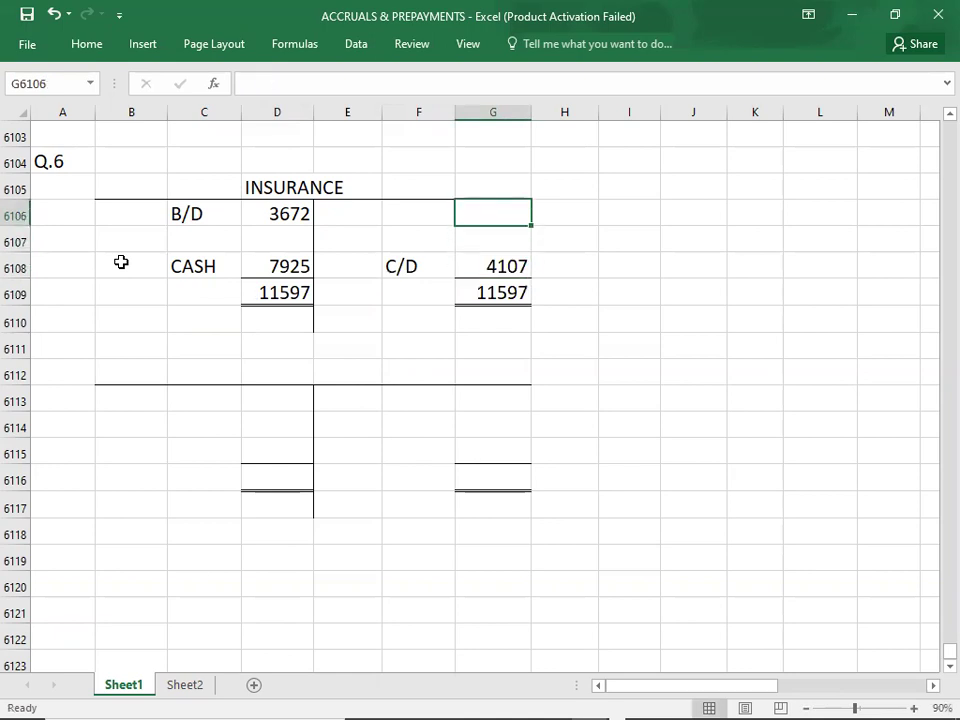
type("7490")
key("Left")
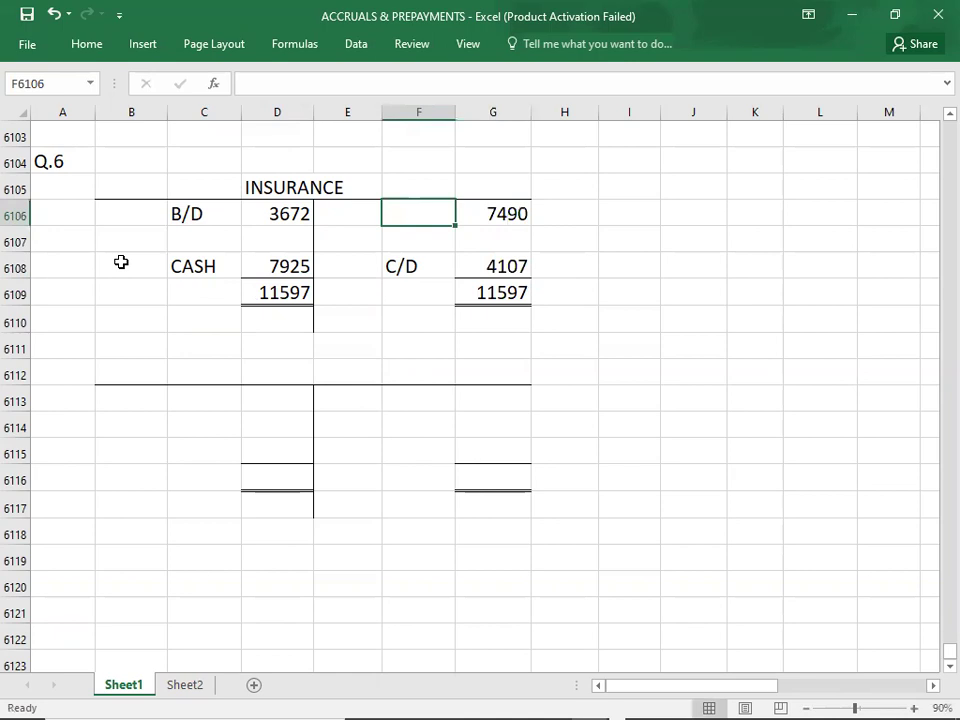
type("I.S.")
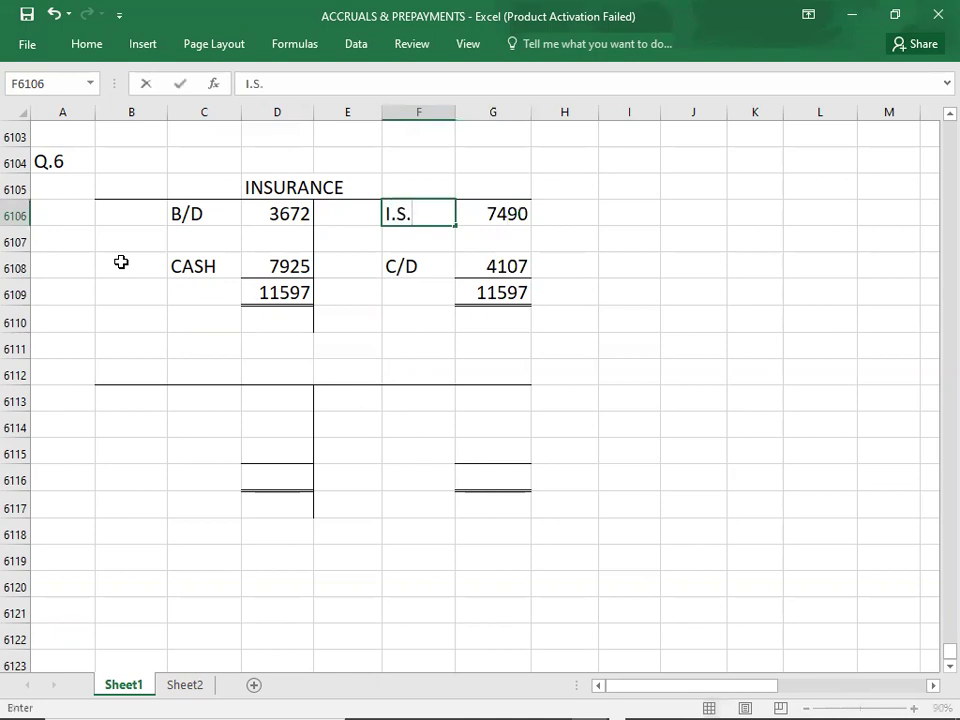
key("Down")
Check the second expense heading in the Acrobat PDF and head the lower T-account in Excel as RENT in D6112
key("Down")
key("Down")
key("Down")
key("Down")
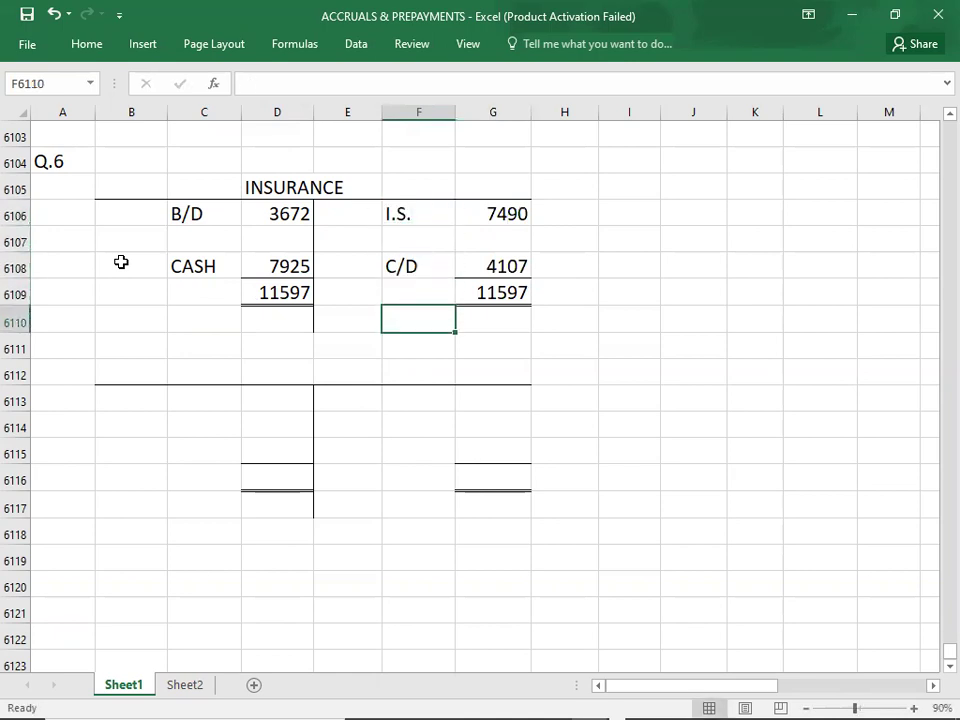
key("Down")
key("Down")
key("Down")
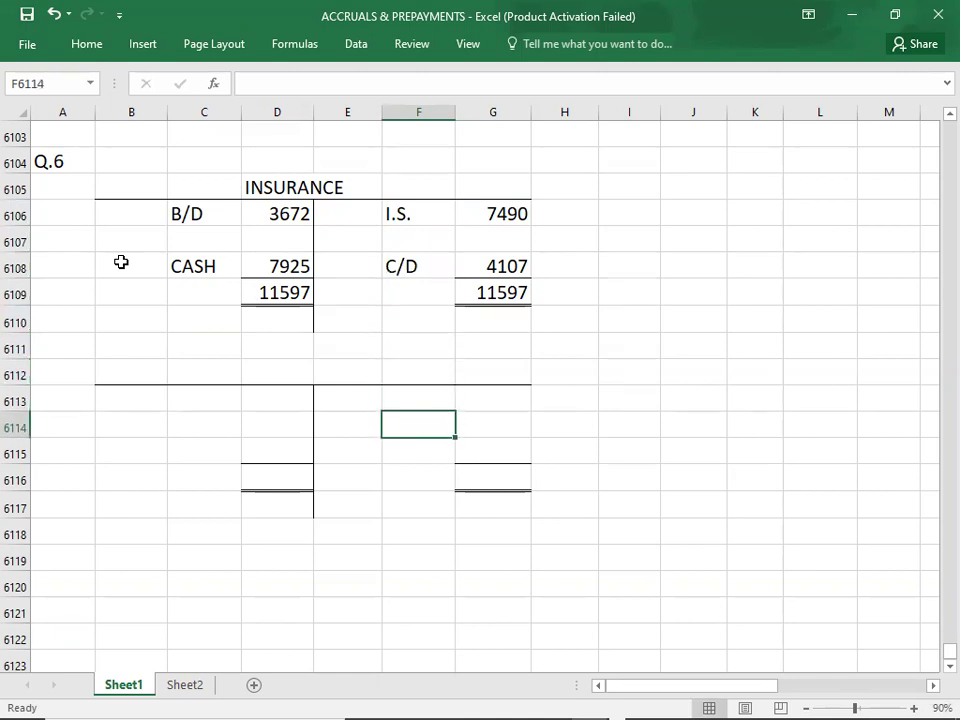
key("Left")
key("Left")
key("Up")
key("Up")
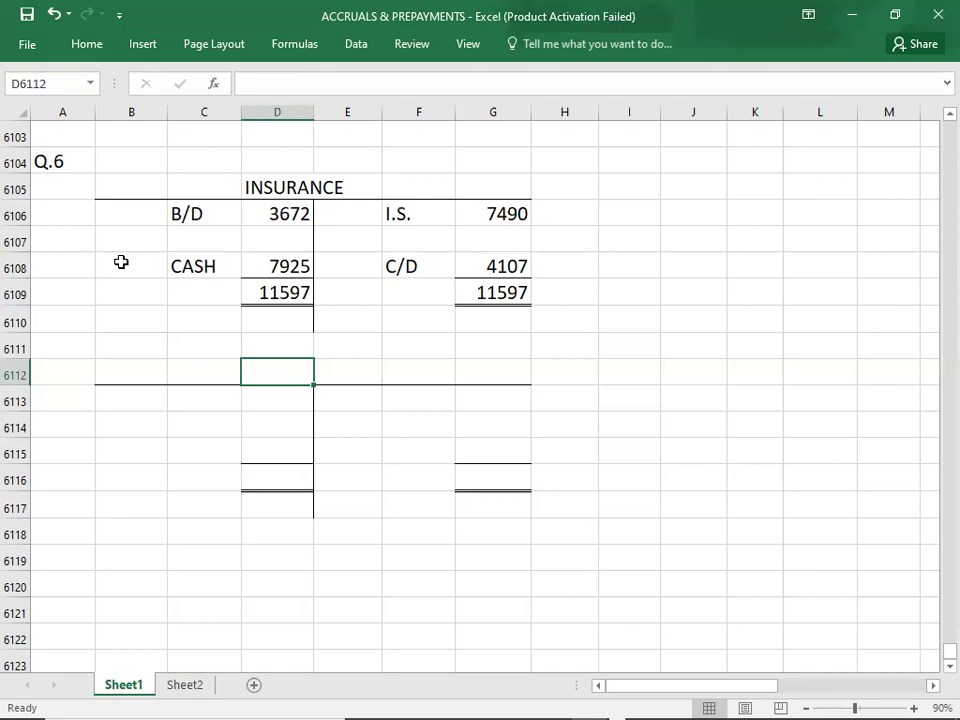
key("alt+Tab")
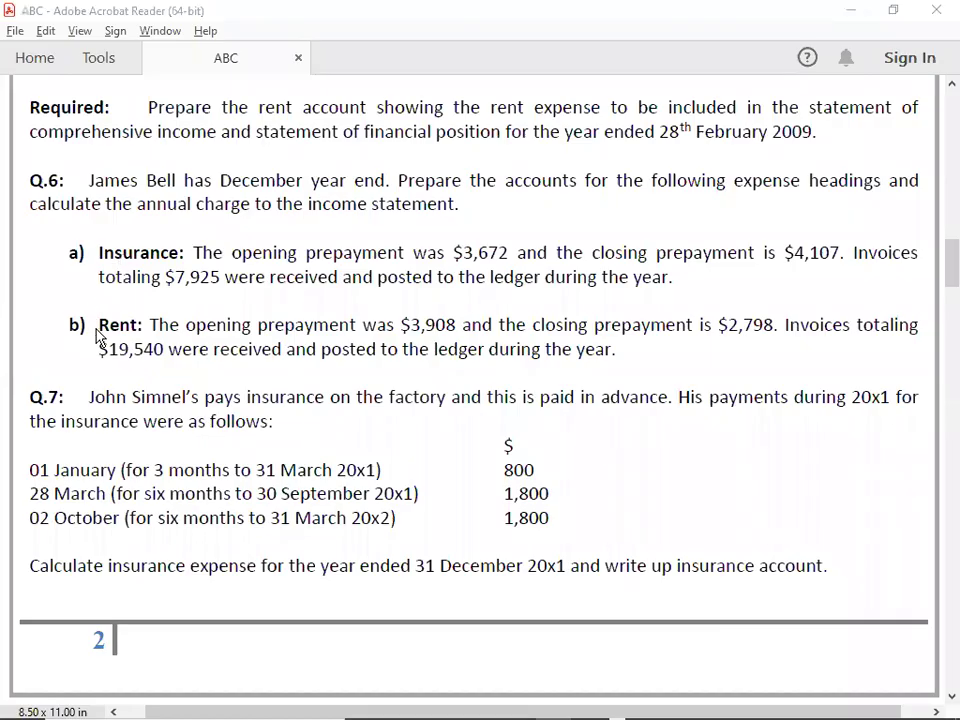
key("alt+Tab")
type("RENT")
key("Return")
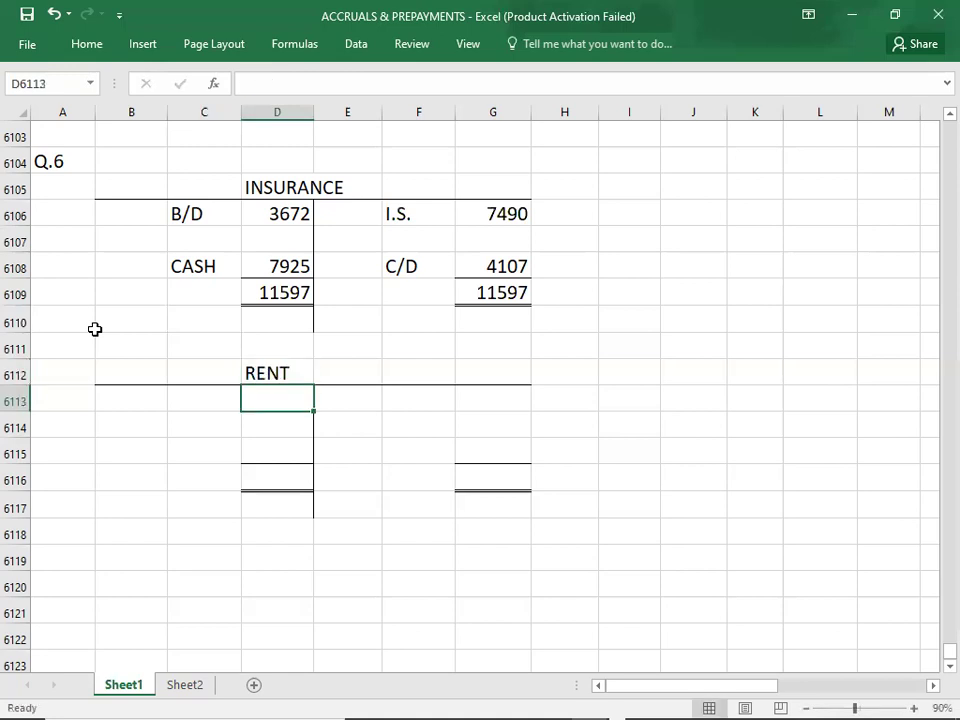
Check the rent opening prepayment in the Acrobat PDF and enter it in Excel as B/D 3908 in C6113:D6113
key("alt+Tab")
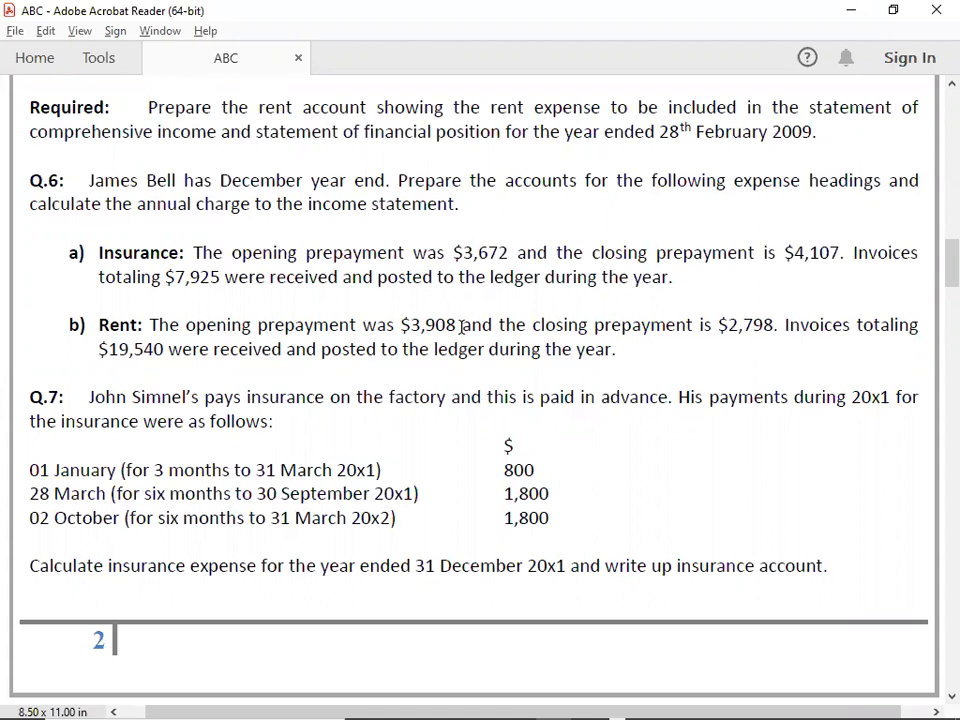
key("alt+Tab")
key("Left")
type("B")
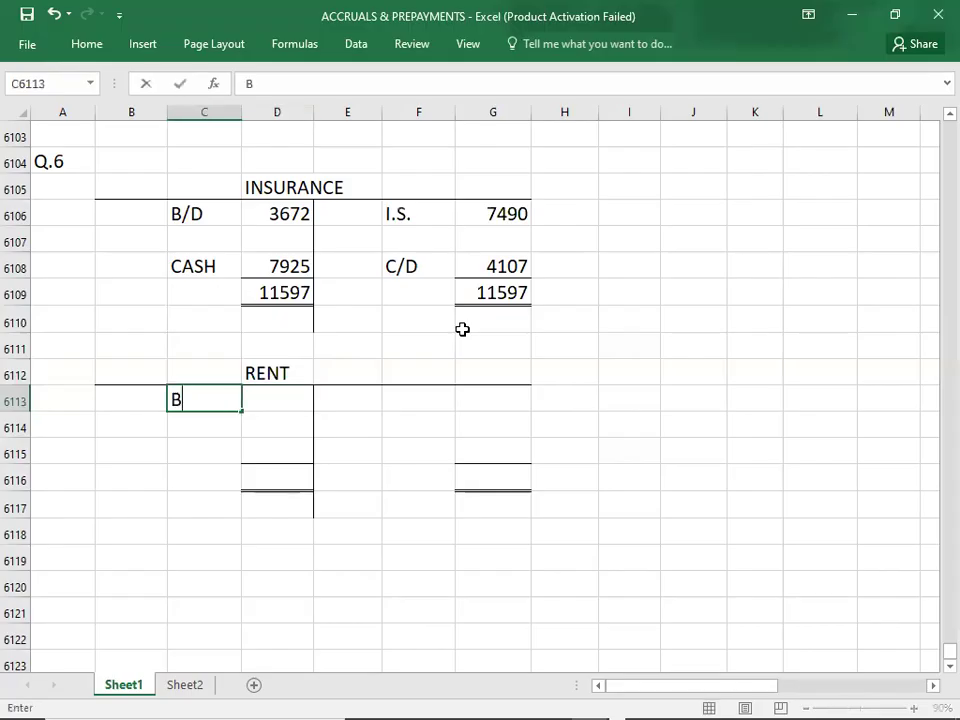
type("/D")
key("Tab")
type("3908")
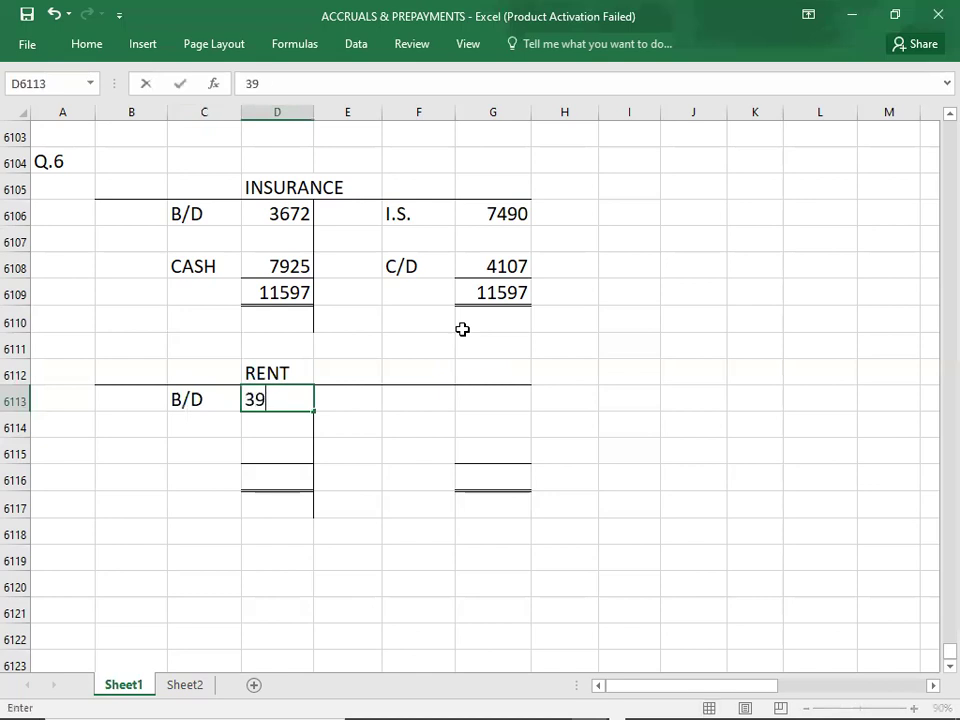
key("Return")
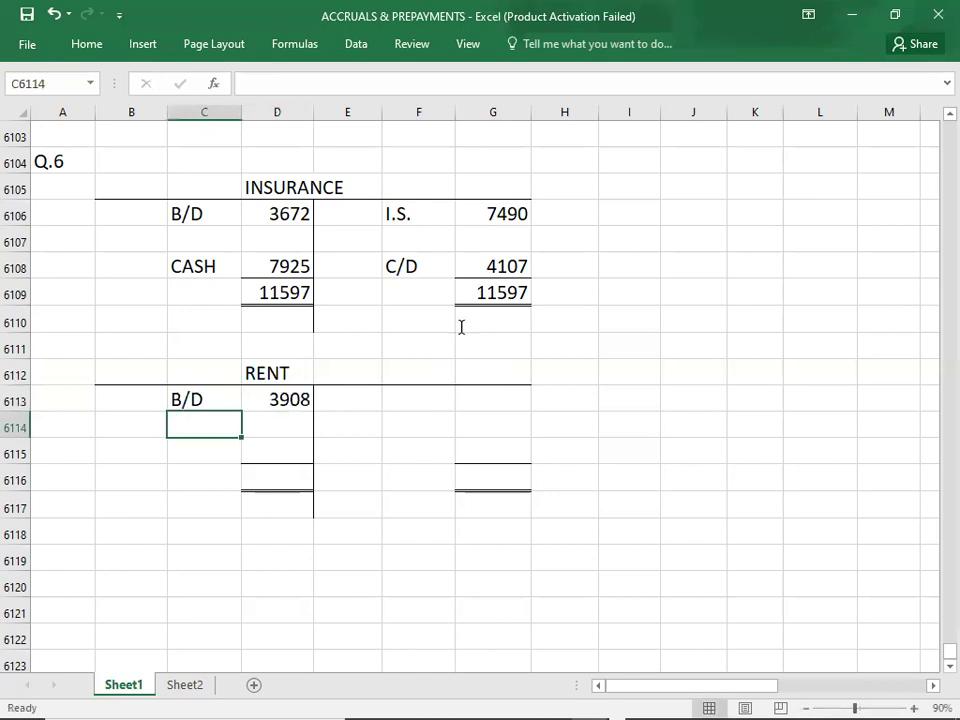
Check the rent closing prepayment in the Acrobat PDF and enter it in Excel as C/D 2798 in F6115:G6115
key("alt+Tab")
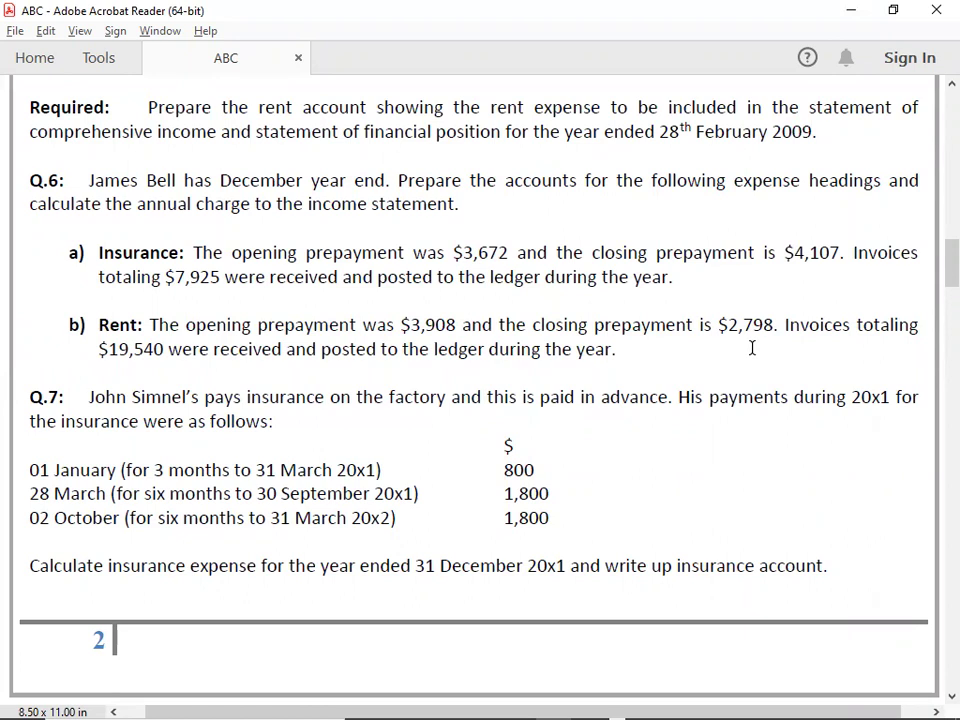
key("alt+Tab")
key("Down")
key("Right")
key("Right")
key("Right")
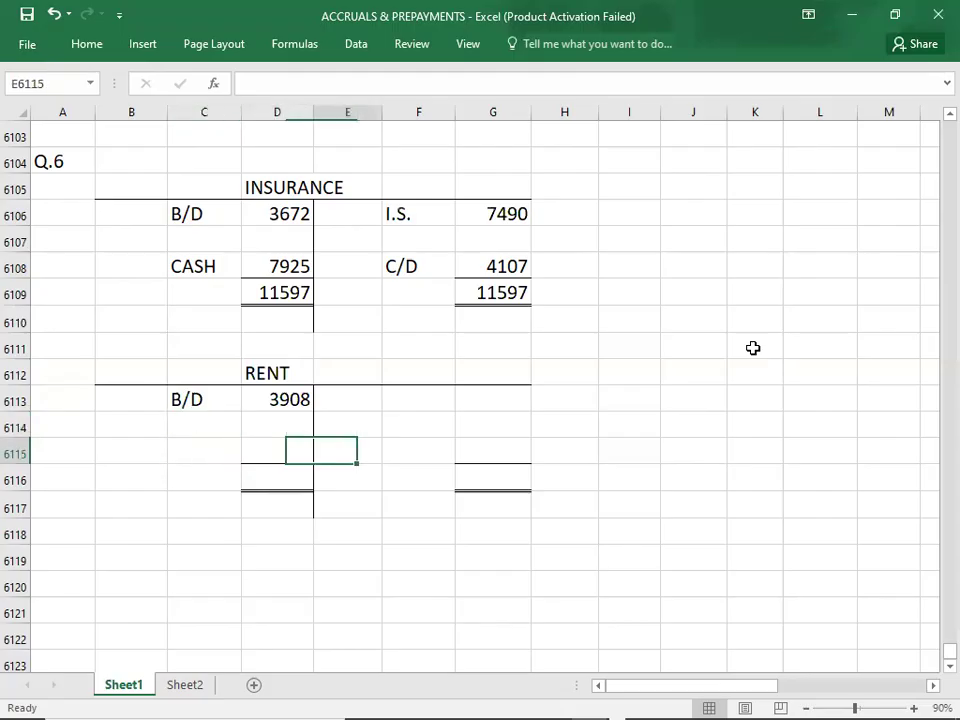
type("C/D")
key("Tab")
type("2789")
key("BackSpace")
key("BackSpace")
type("98")
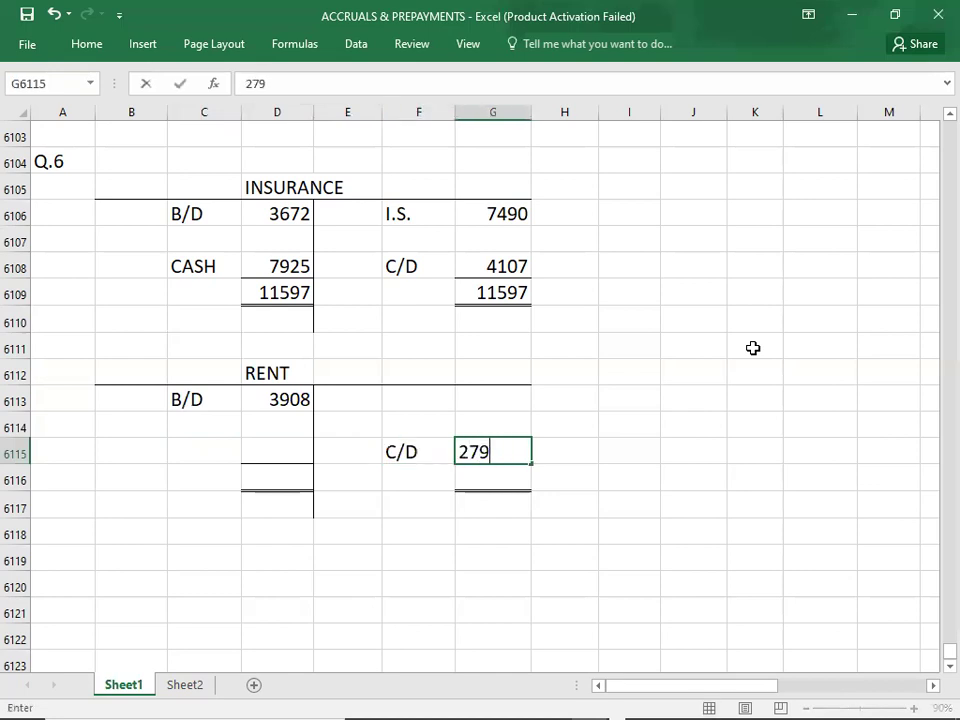
key("Return")
Check the rent invoice total in the Acrobat PDF and enter it in Excel as CASH 19540 in C6115:D6115
key("alt+Tab")
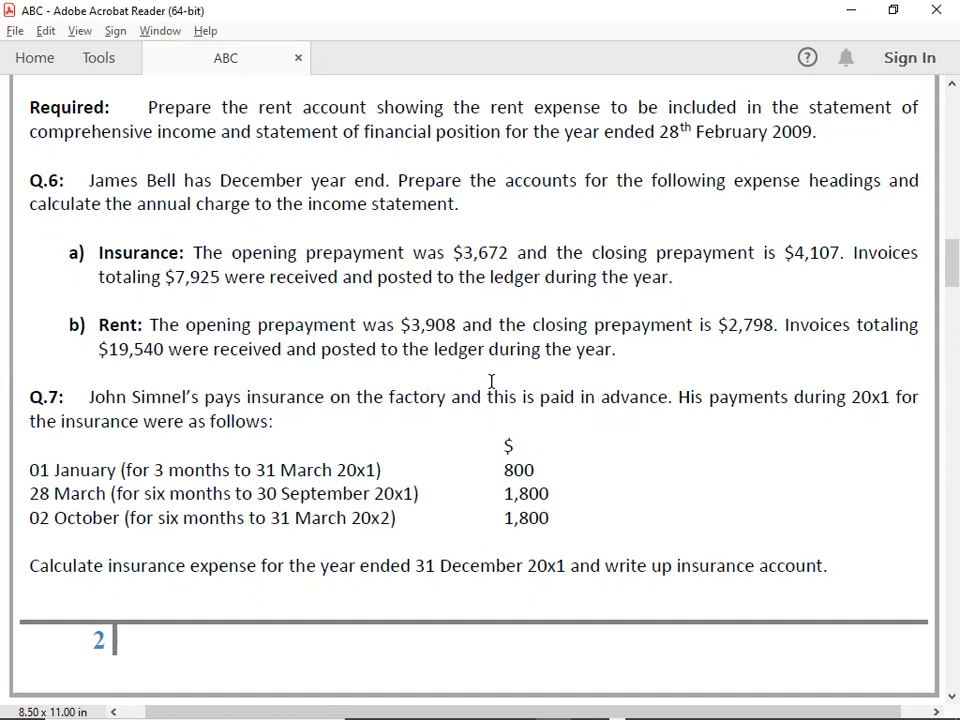
key("alt+Tab")
key("Left")
key("Left")
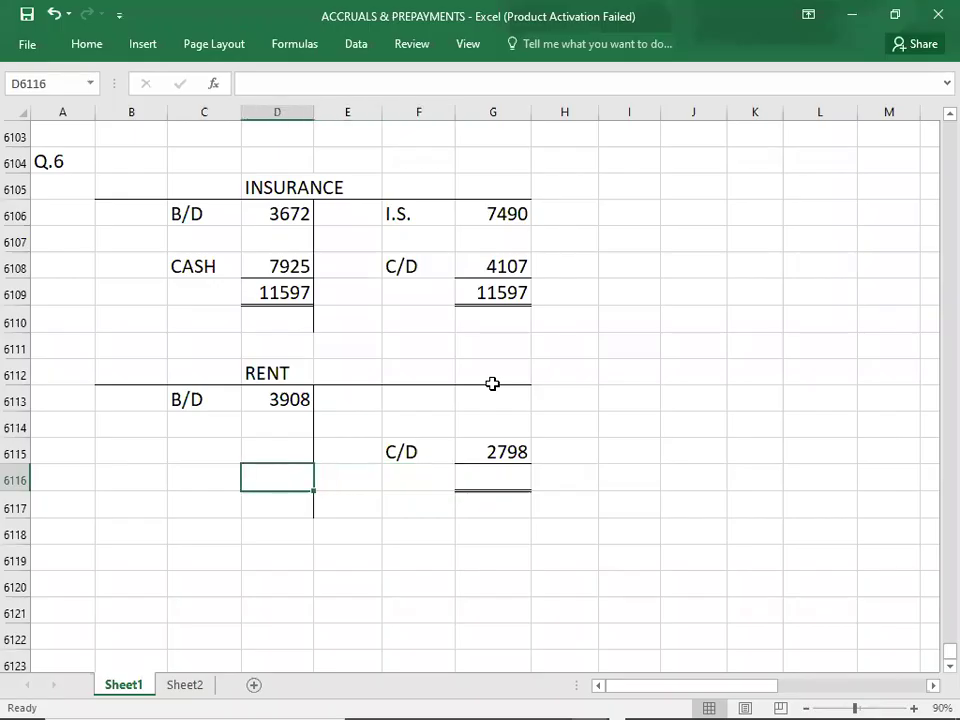
key("Up")
type("19540")
key("Left")
type("CASH")
key("Return")
Sum the RENT account's debit amounts in D6113:D6115 and enter the total 23448 in D6116
key("Up")
key("Right")
key("Up")
key("Up")
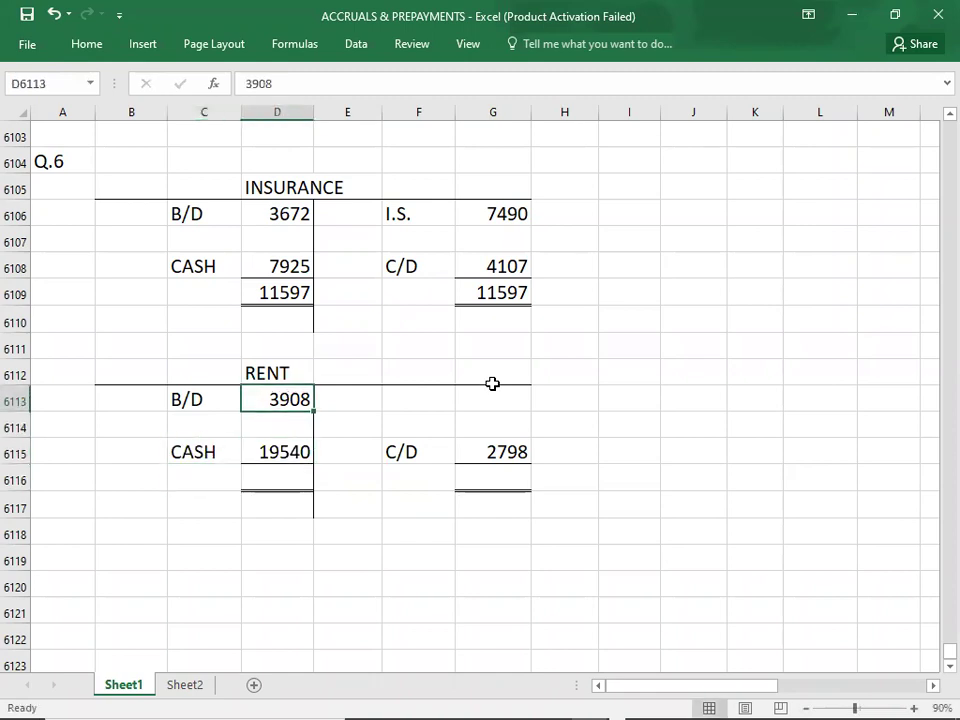
key("shift+Down")
key("shift+Down")
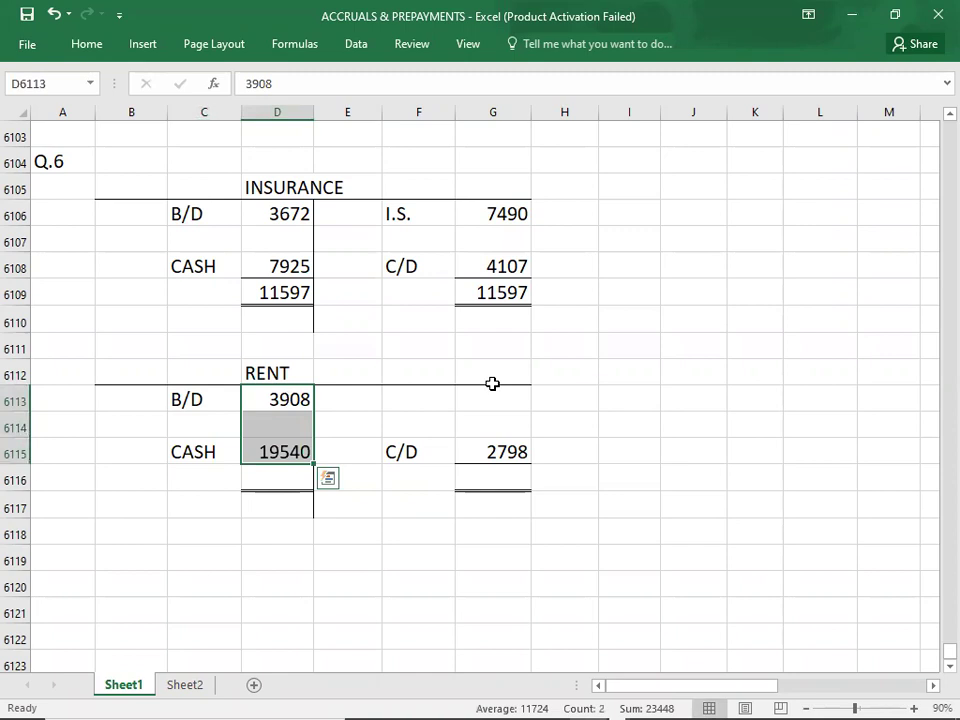
key("Down")
key("Down")
key("Down")
type("23448")
key("Return")
Enter the matching total 23448 on the RENT account's credit side in G6116
key("Up")
key("Right")
key("Right")
key("Right")
type("2")
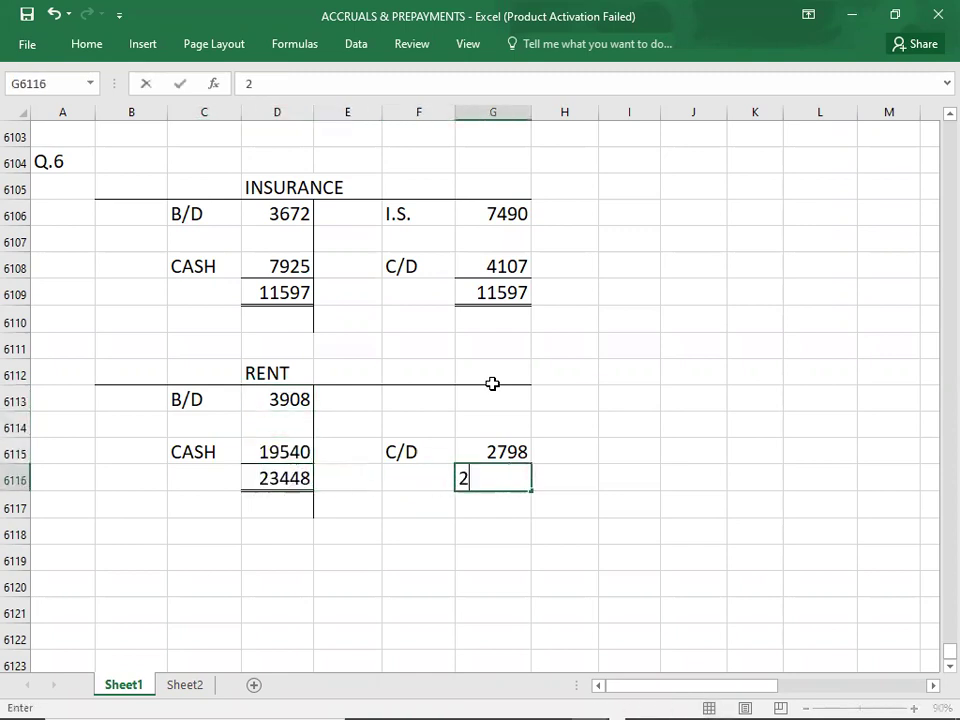
type("34488")
key("Up")
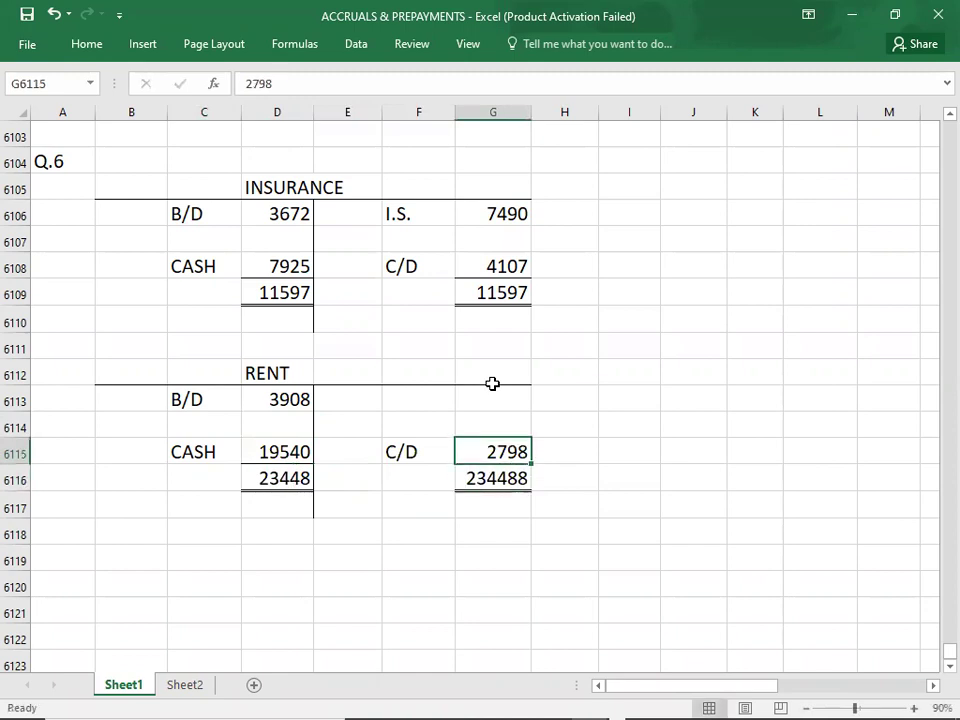
key("Down")
type("23")
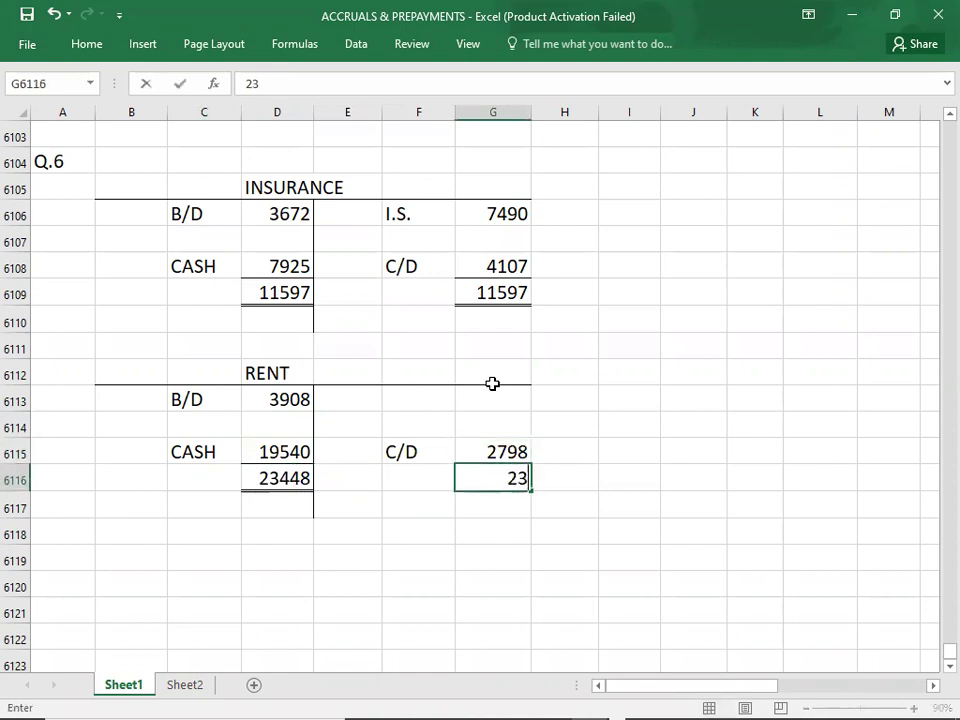
type("448")
Enter the RENT account's balancing charge as I.S. 20650 in F6113:G6113
left_click(493, 390)
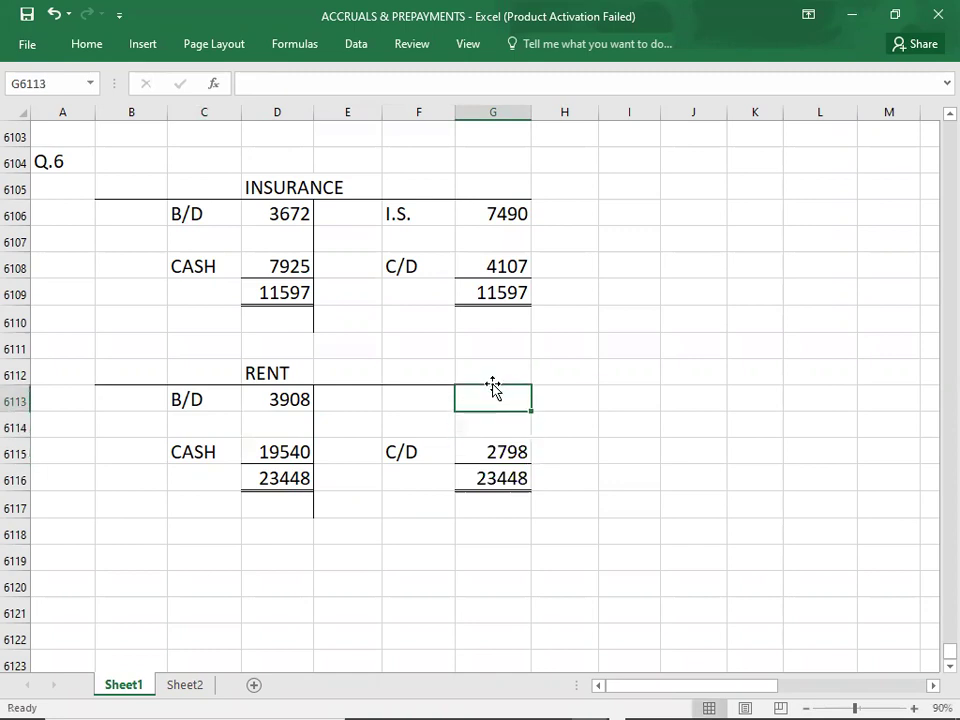
type("2650")
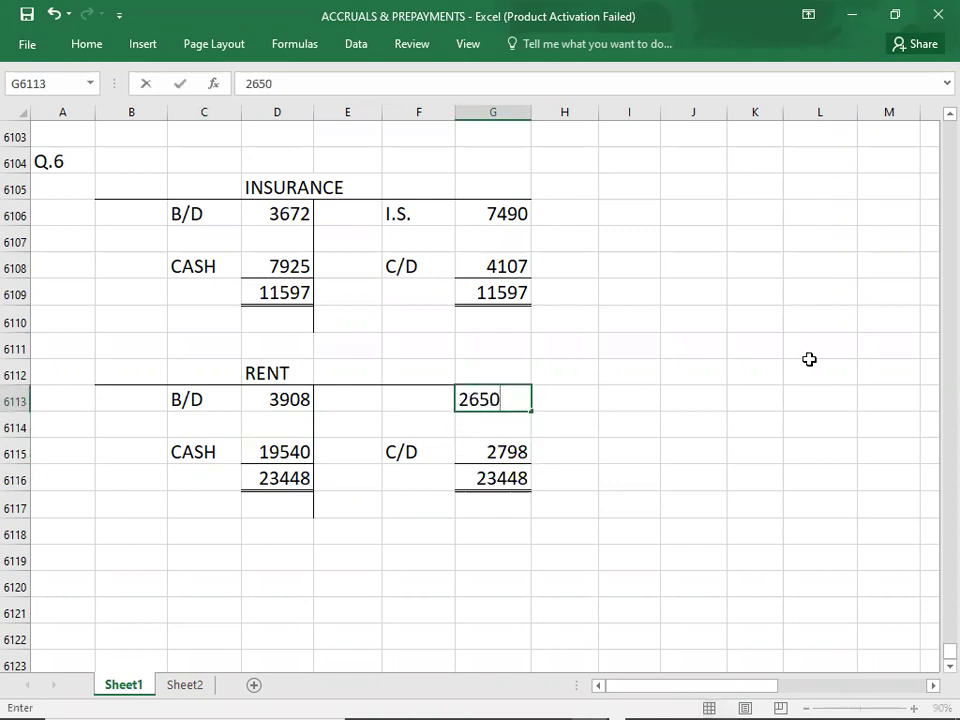
key("Left")
type("I.S.")
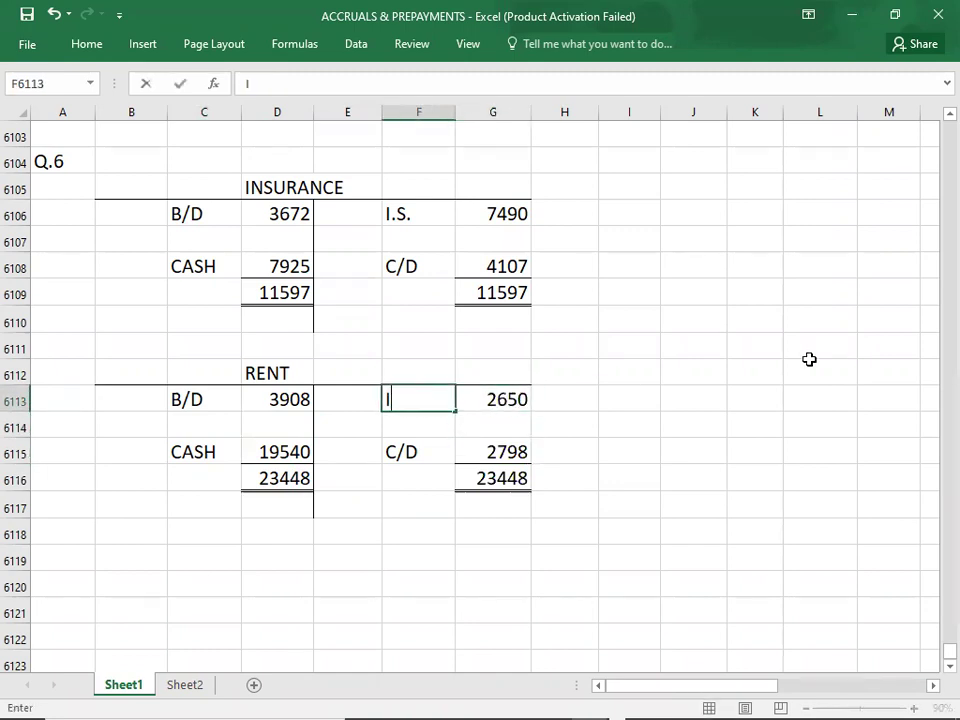
key("Right")
type("2056")
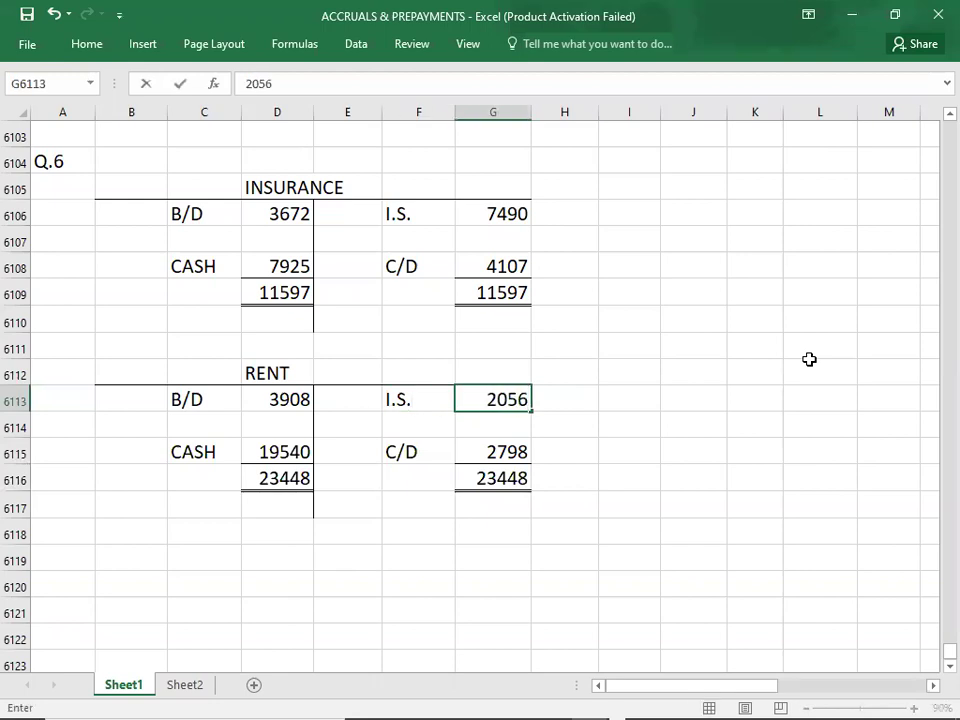
key("BackSpace")
key("BackSpace")
type("650")
key("Left")
key("Left")
key("Right")
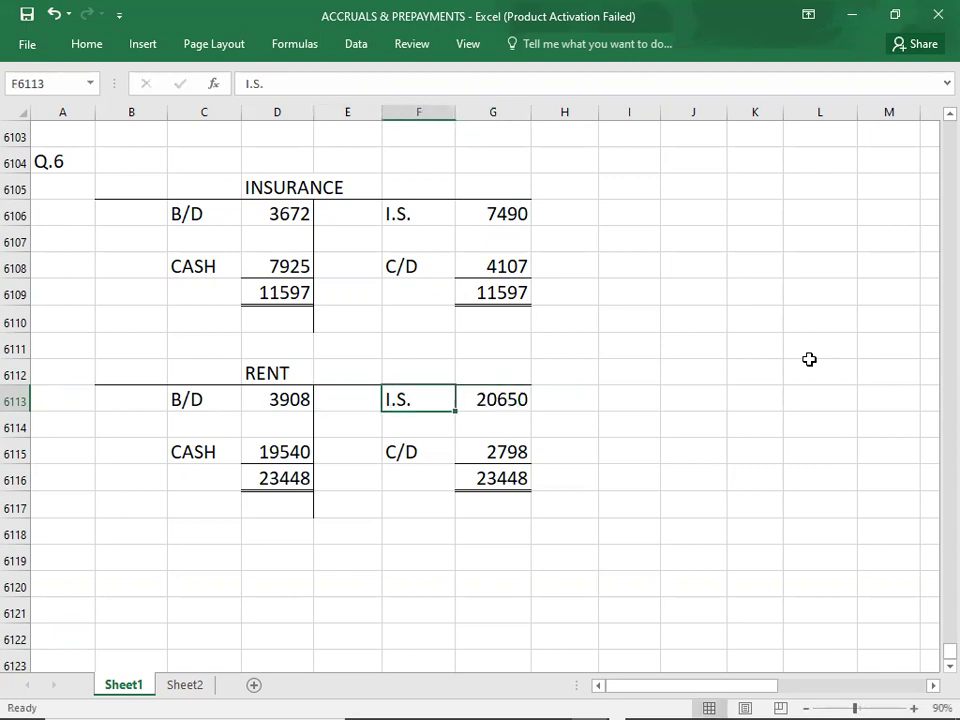
Go to the Q.7 section in Excel and read question Q.7 on factory insurance payments in the Acrobat PDF
key("Down")
key("Down")
key("Down")
key("Down")
key("Down")
key("Left")
key("Left")
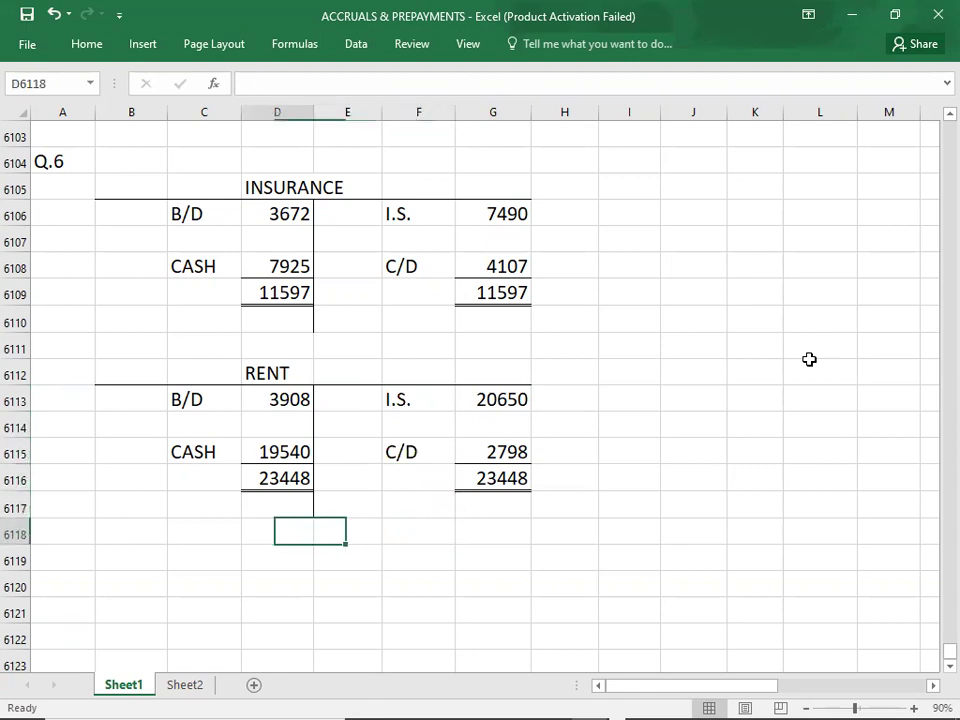
key("Home")
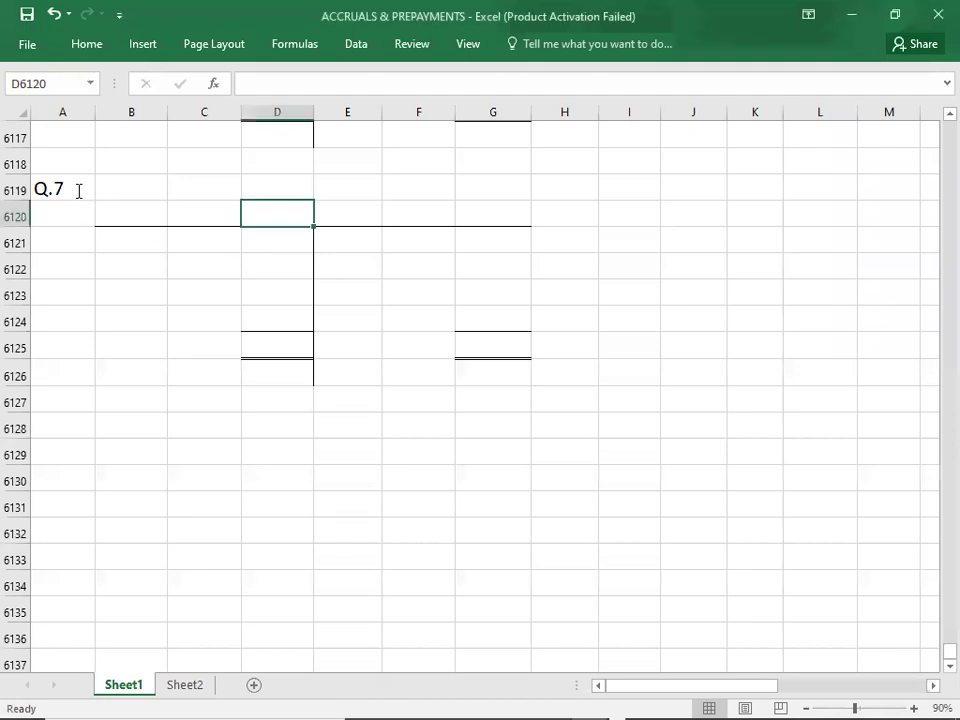
left_click(78, 190)
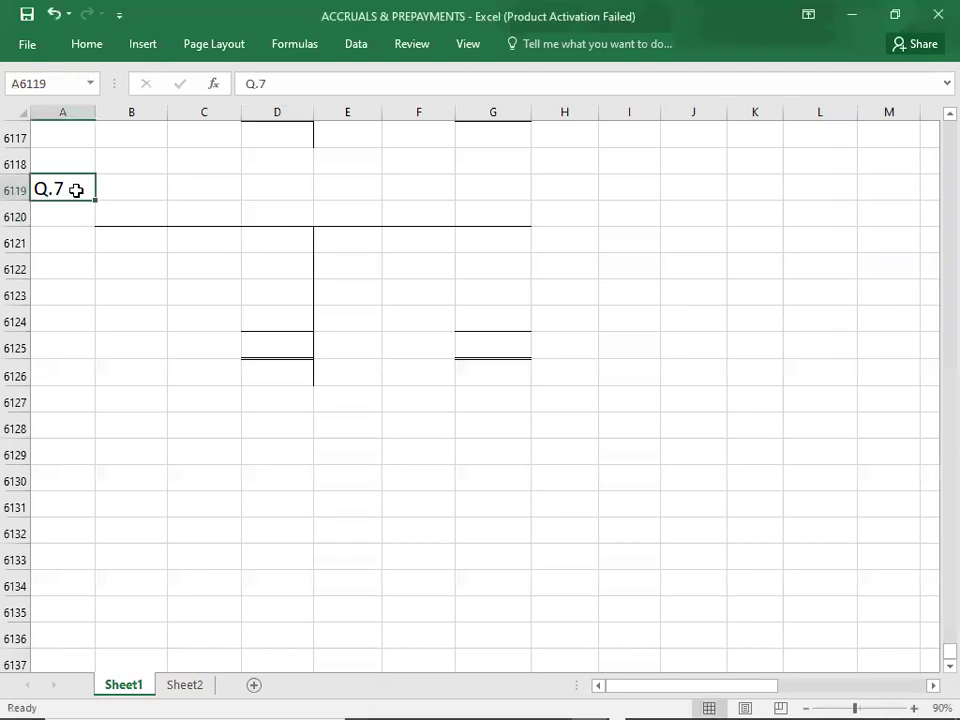
key("alt+Tab")
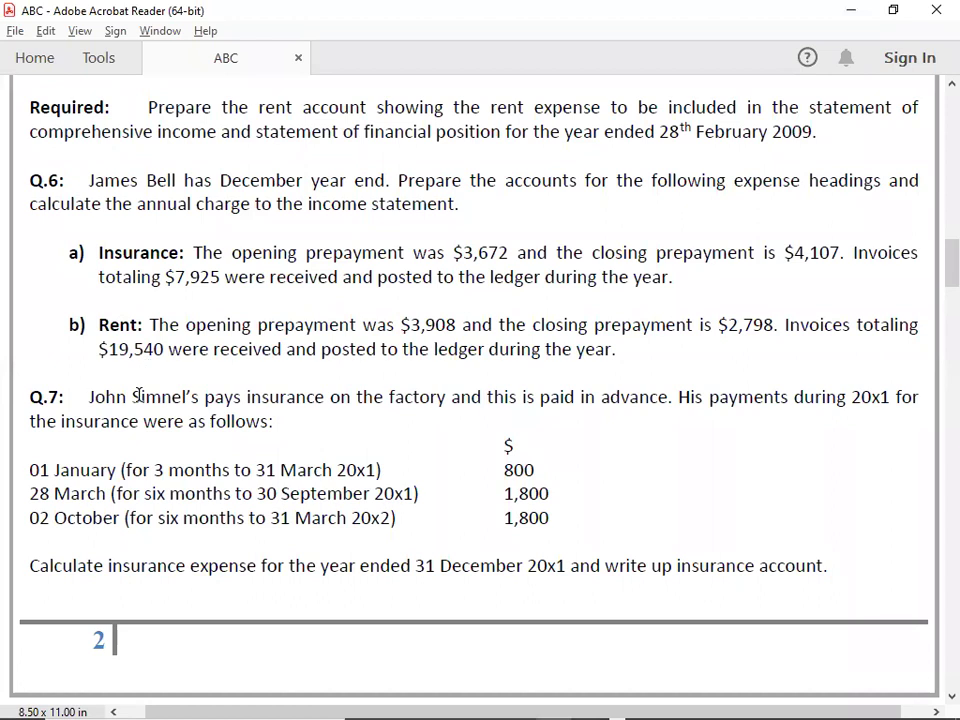
scroll(138, 395, "down", 3)
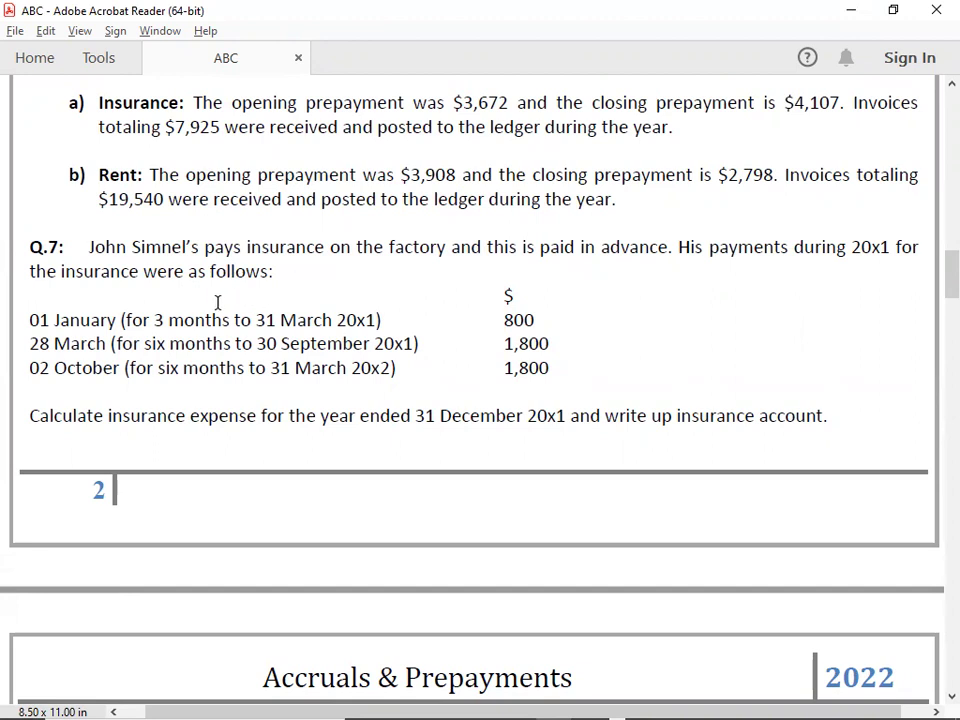
Switch to Excel and head the Q.7 T-account as INSURANCE in D6120
key("alt+Tab")
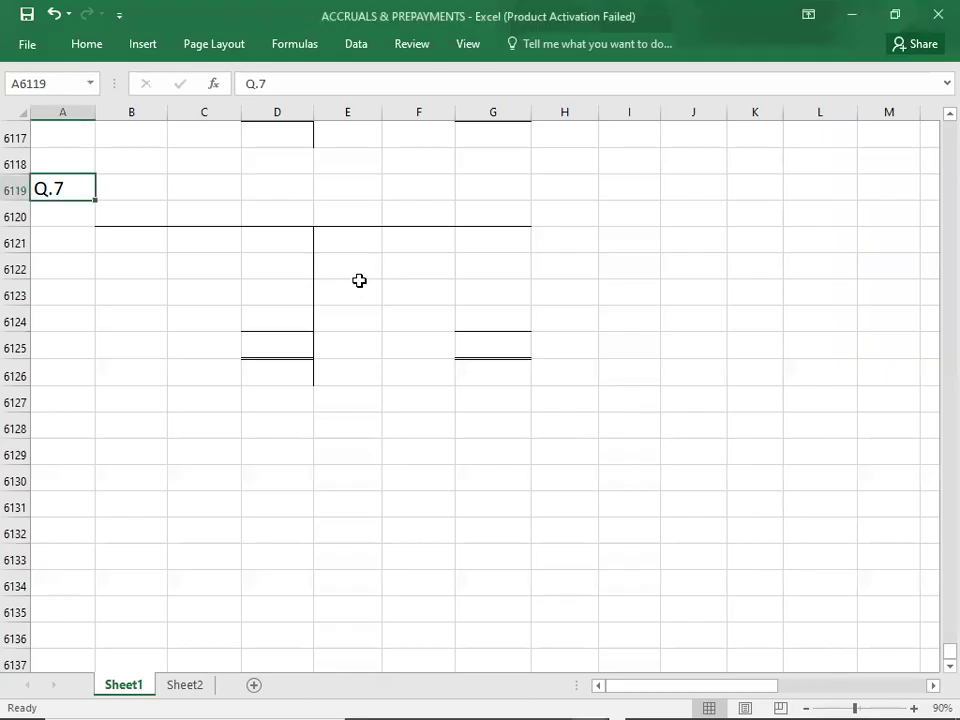
left_click(275, 211)
type("INSURANCE")
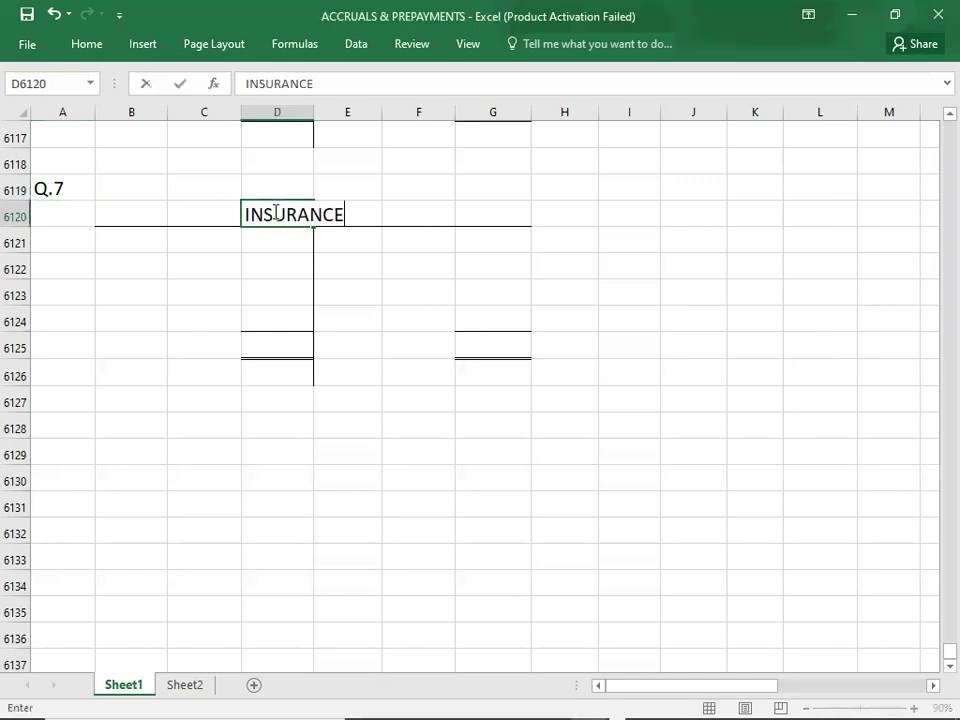
key("Return")
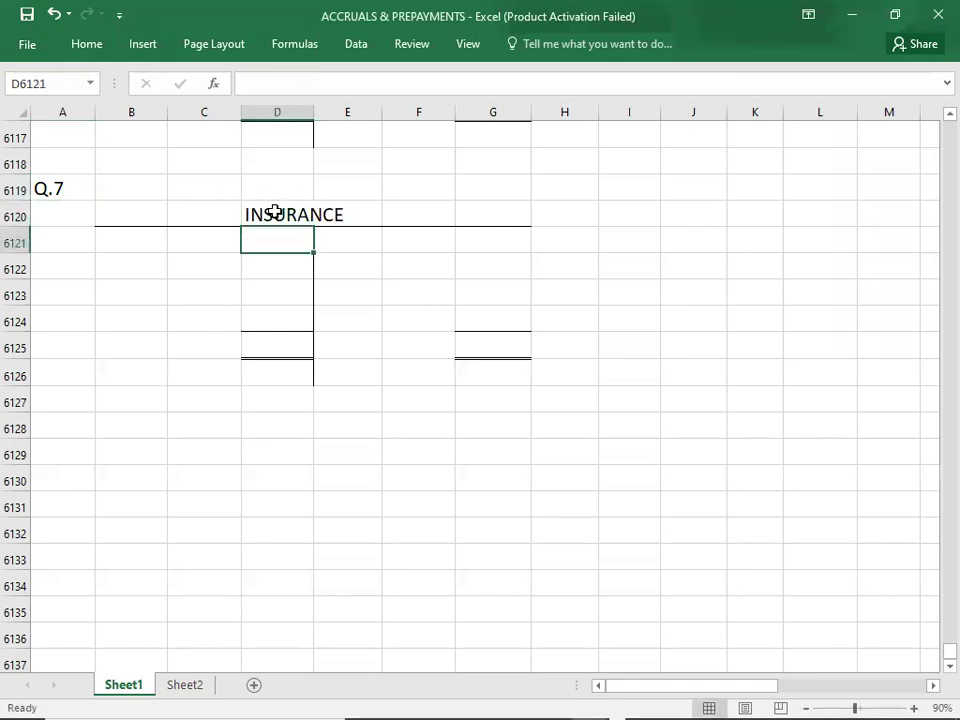
Check the January insurance payment in the Acrobat PDF and enter it in Excel as 1-Jan CASH 800 in B6121:D6121
key("alt+Tab")
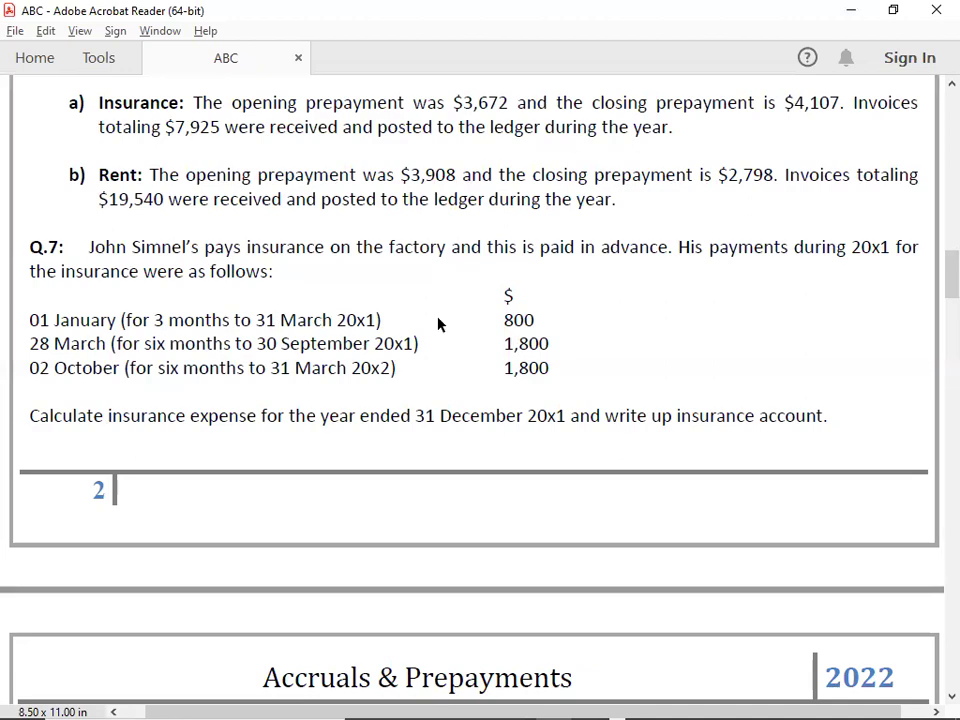
key("alt+Tab")
key("Left")
key("Left")
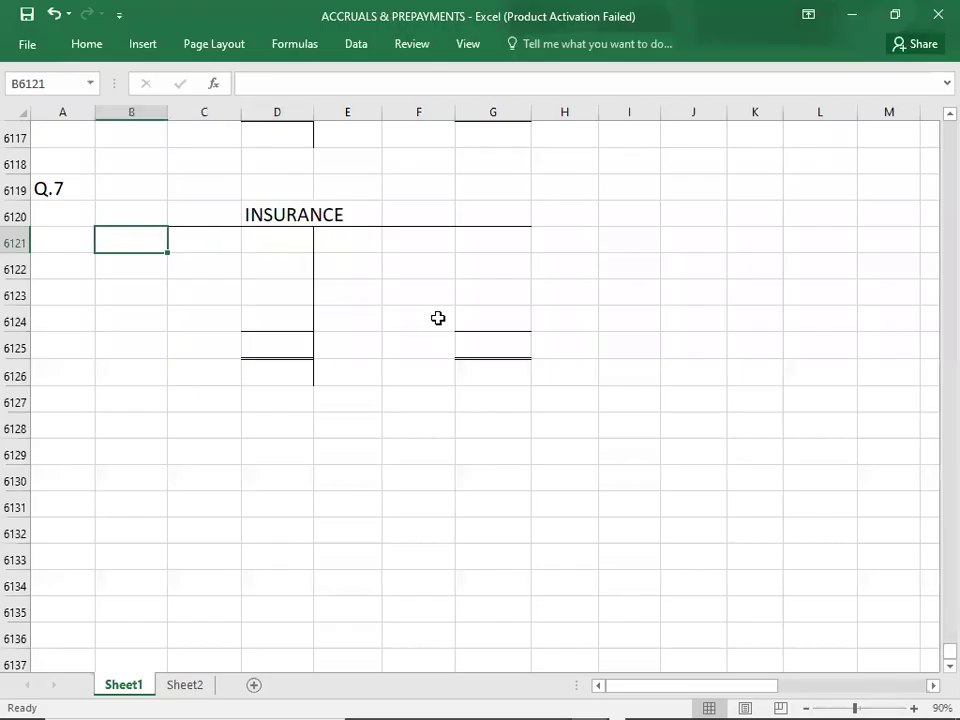
type("1/1")
key("Tab")
type("CASH")
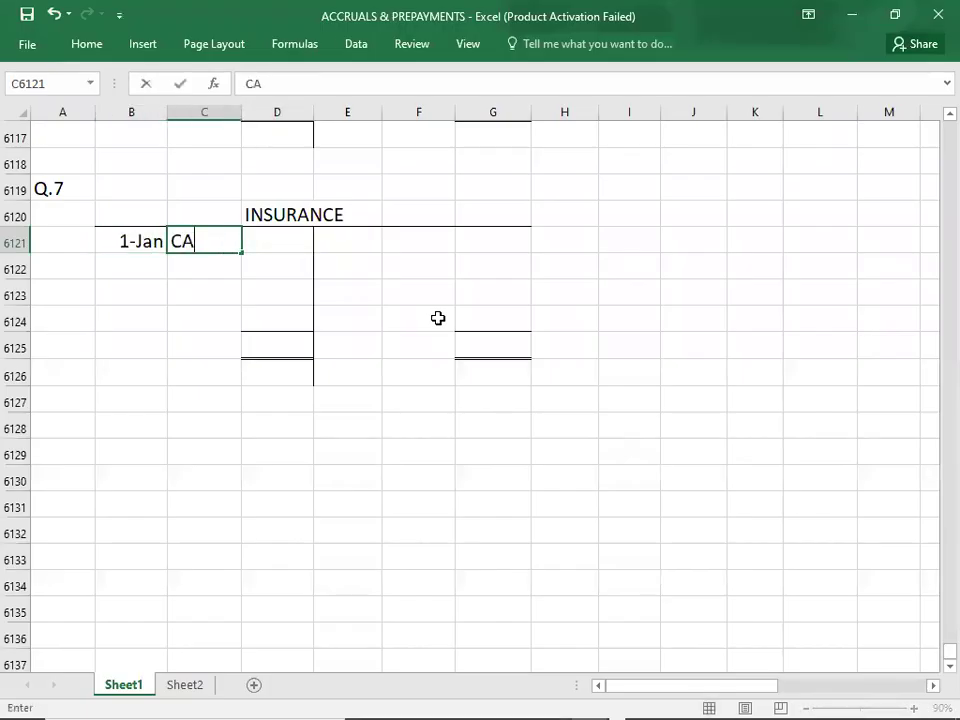
key("Tab")
key("alt+Tab")
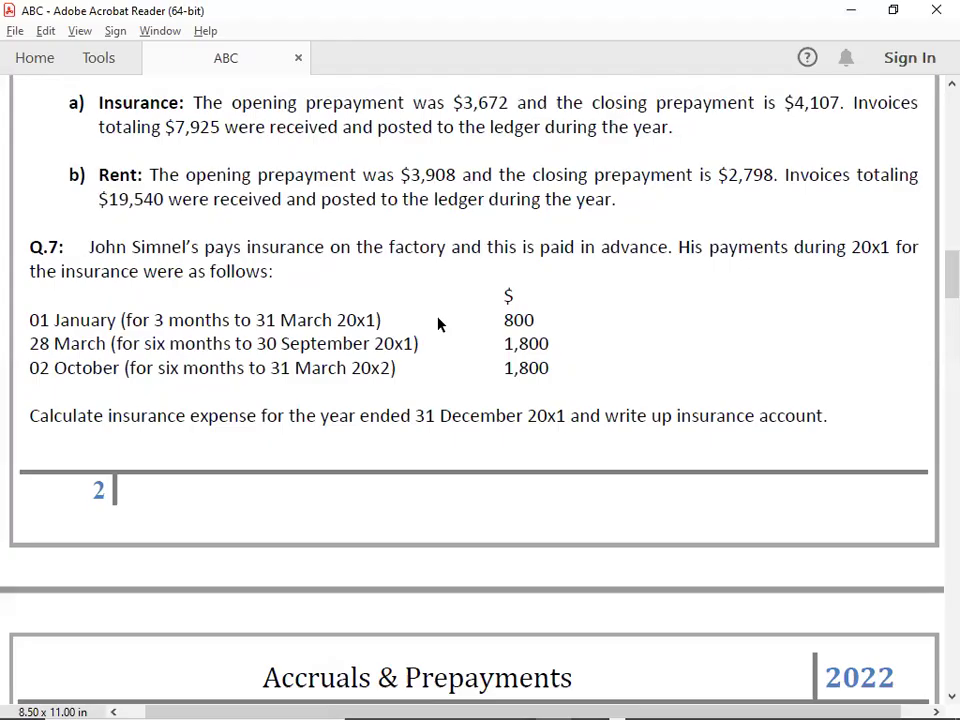
key("alt+Tab")
type("800")
key("Return")
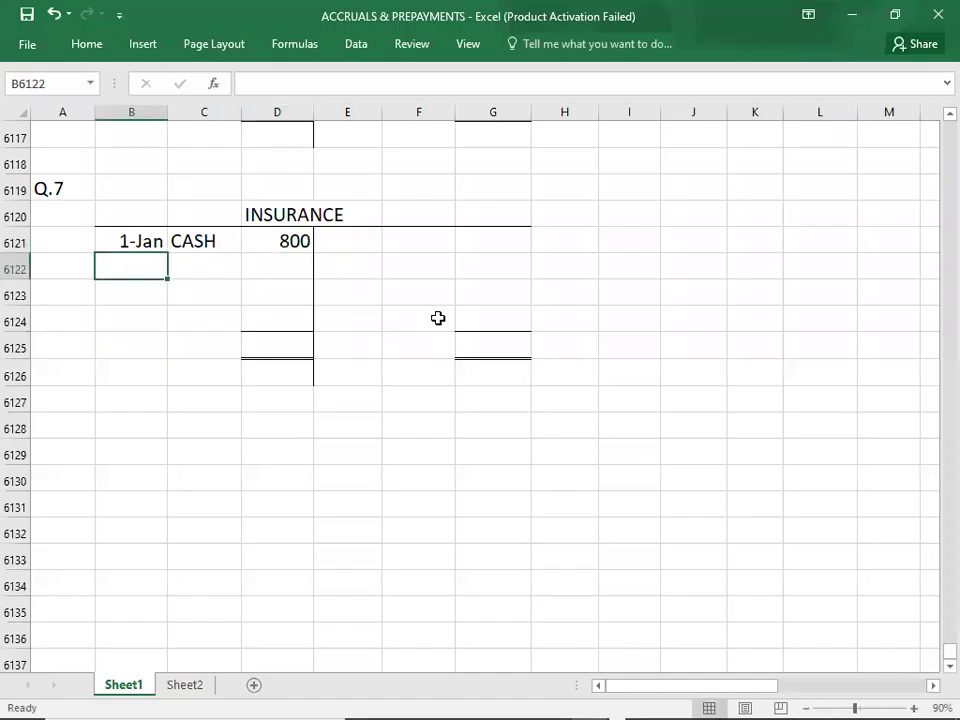
Check the March insurance payment in the Acrobat PDF and enter it in Excel as 28-Mar CASH 1800 in B6122:D6122
key("alt+Tab")
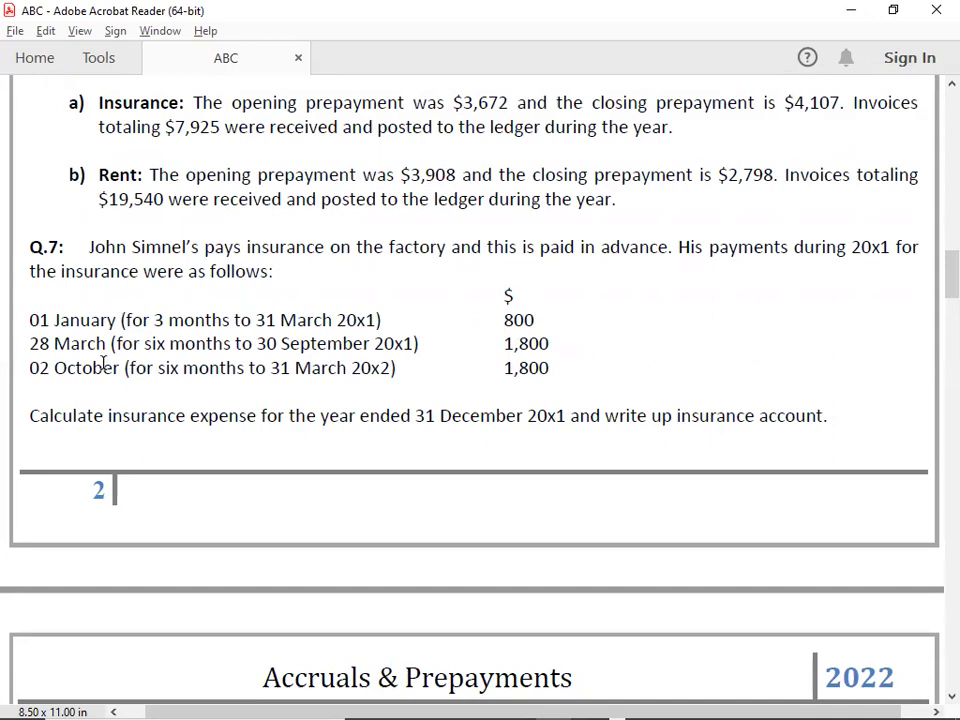
key("alt+Tab")
type("3/28")
key("Tab")
type("CASH")
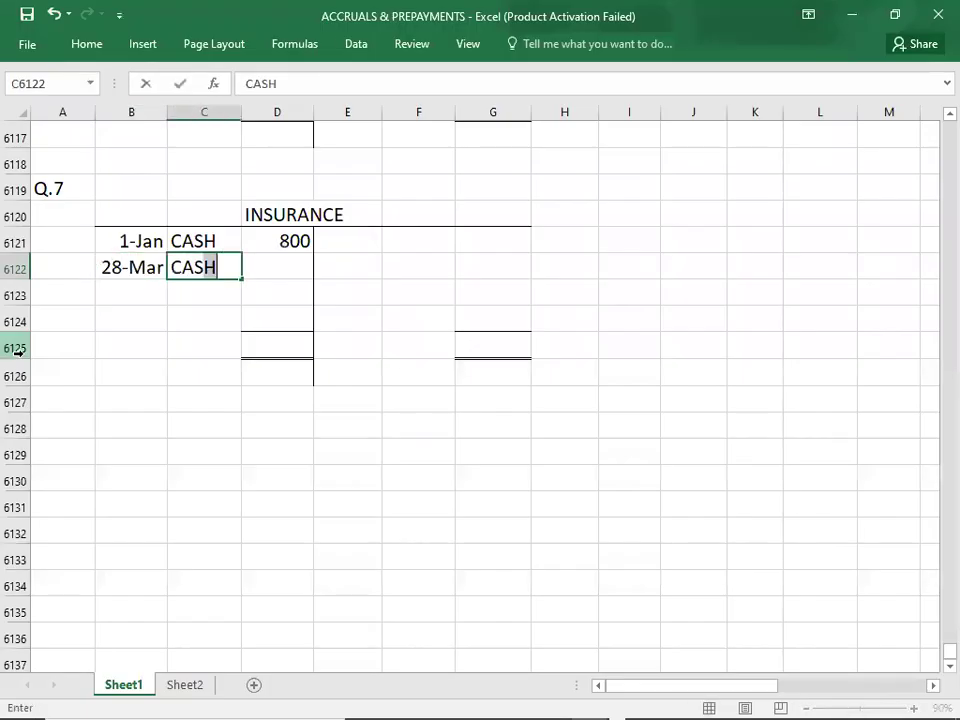
key("Tab")
key("alt+Tab")
key("alt+Tab")
type("1800")
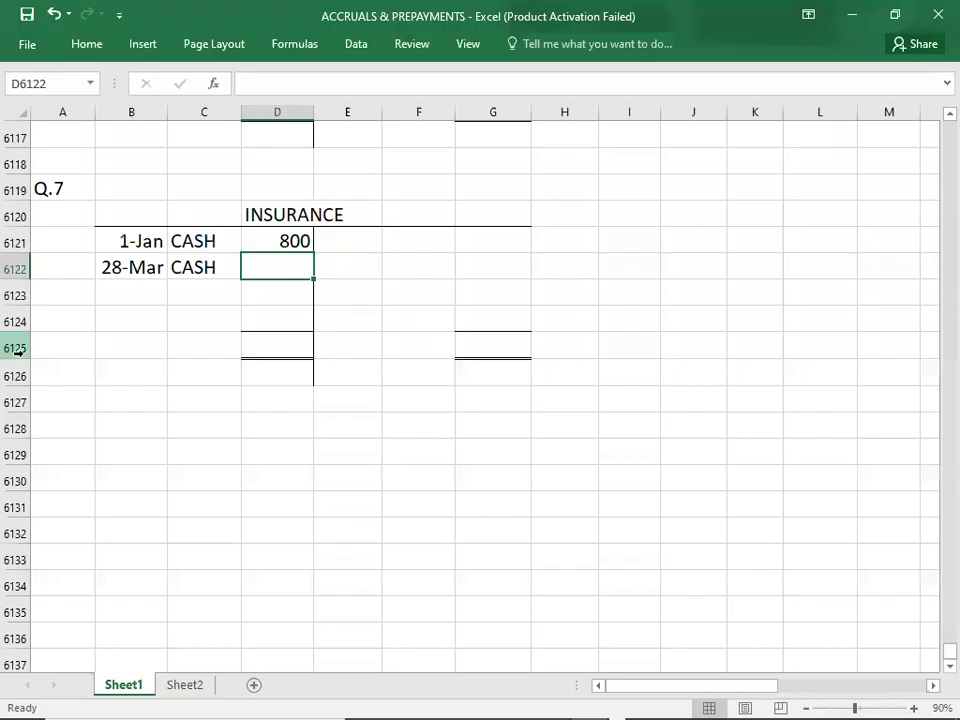
key("Return")
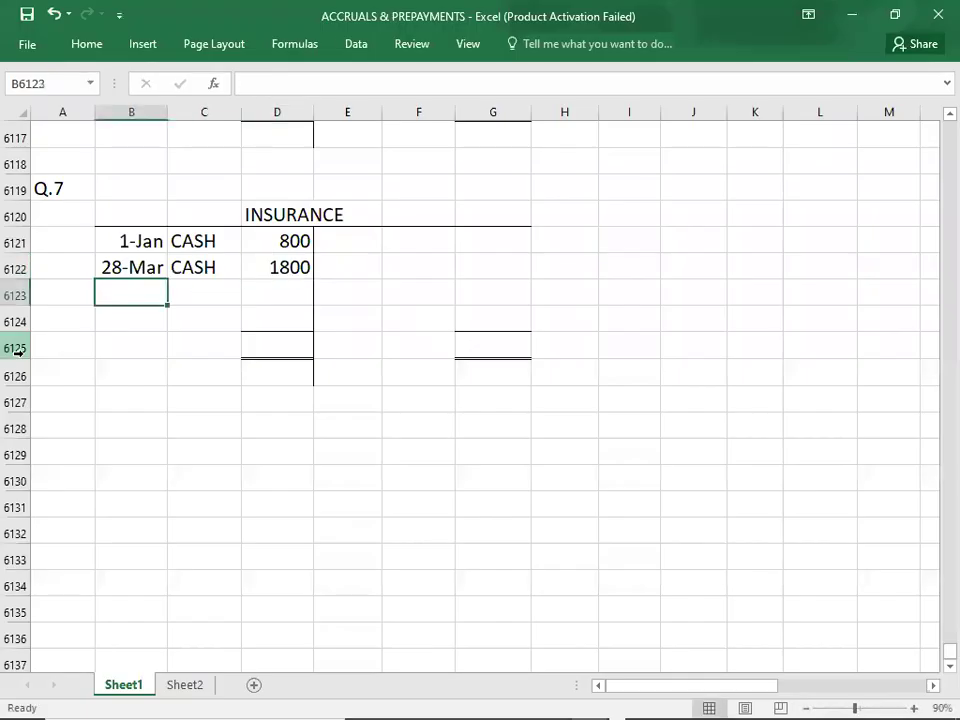
Check the October insurance payment in the Acrobat PDF and enter it in Excel as 2-Oct CASH 1800 in B6123:D6123
key("alt+Tab")
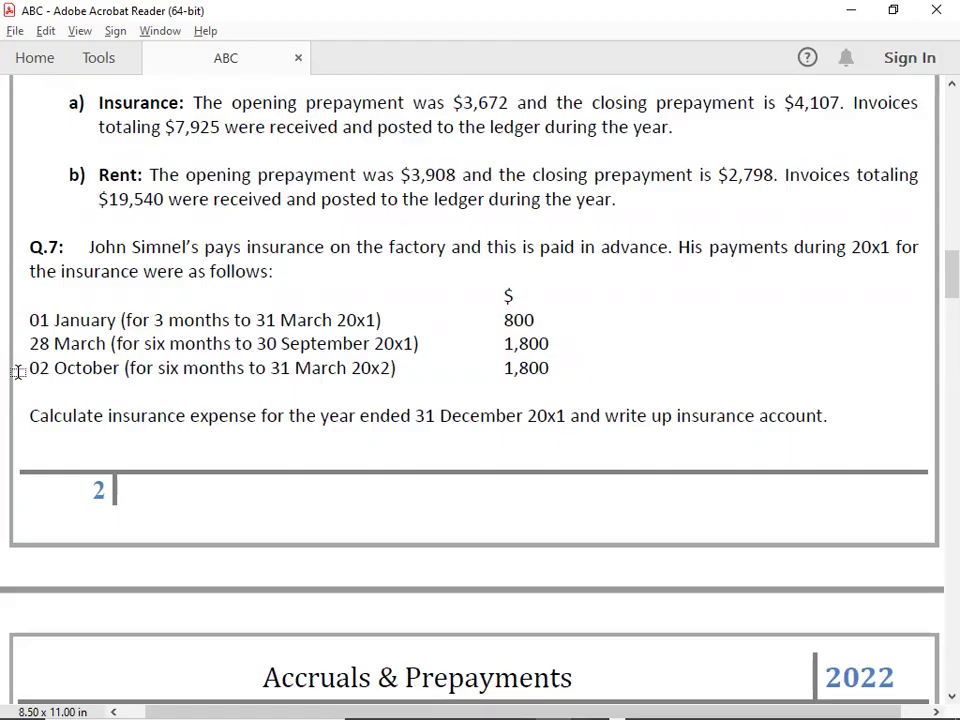
key("alt+Tab")
type("10/2")
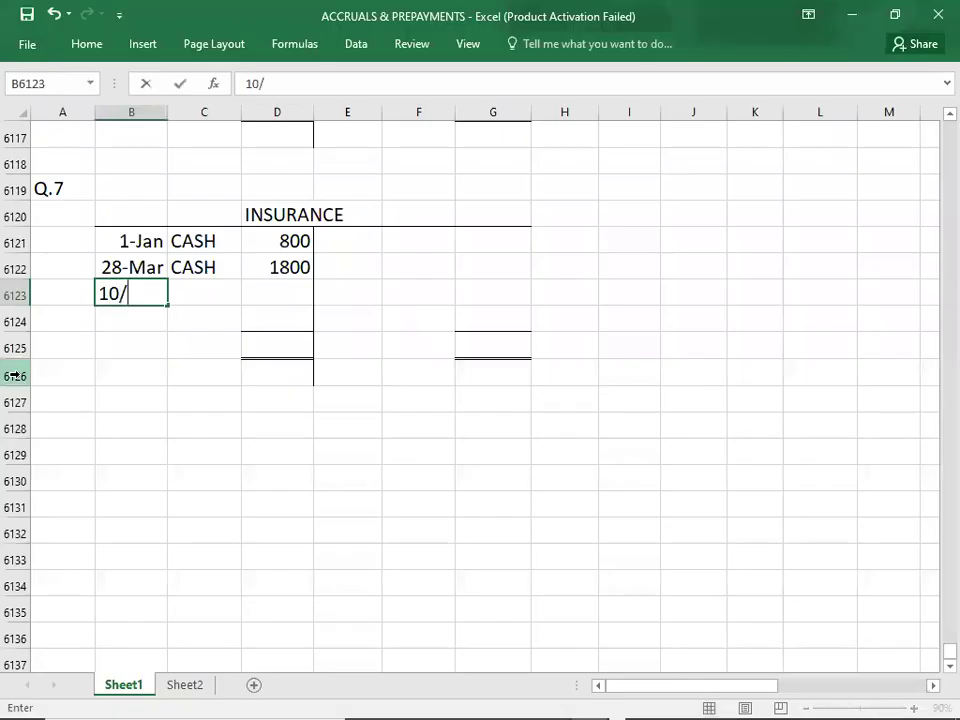
key("Tab")
type("CASH")
key("Tab")
type("1800")
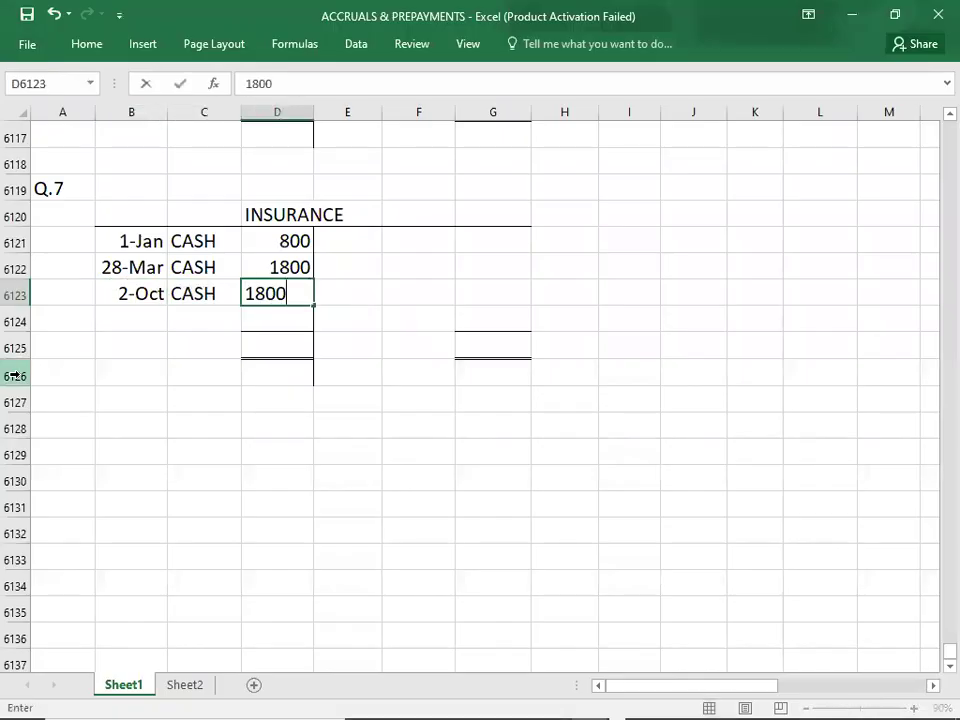
key("Return")
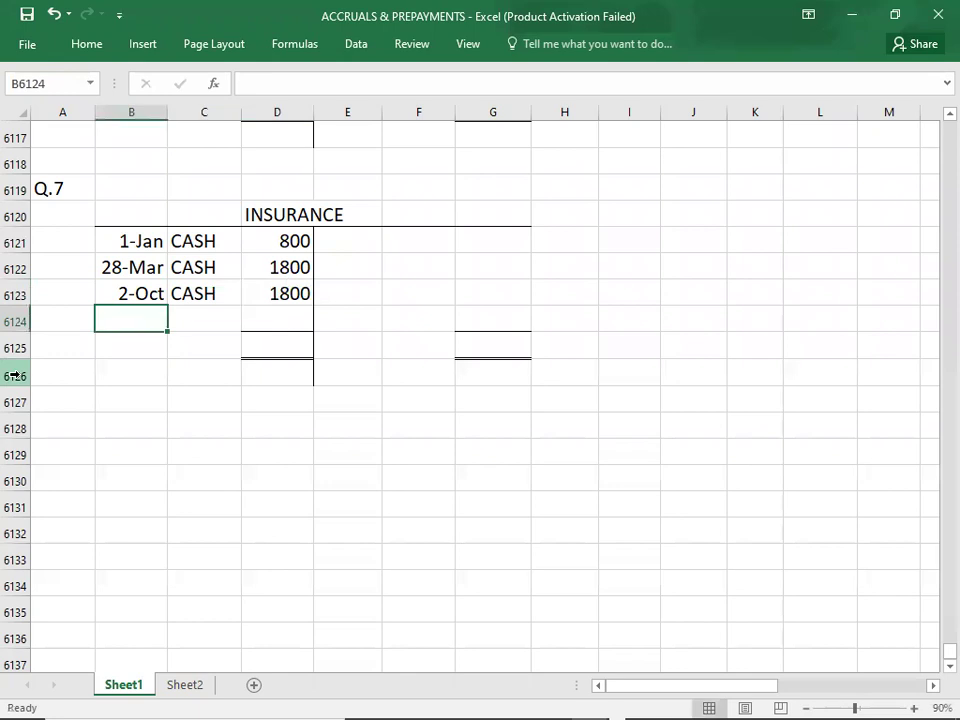
Review the payment coverage periods and year-end date of Q.7 in the Acrobat PDF and return to Excel
key("alt+Tab")
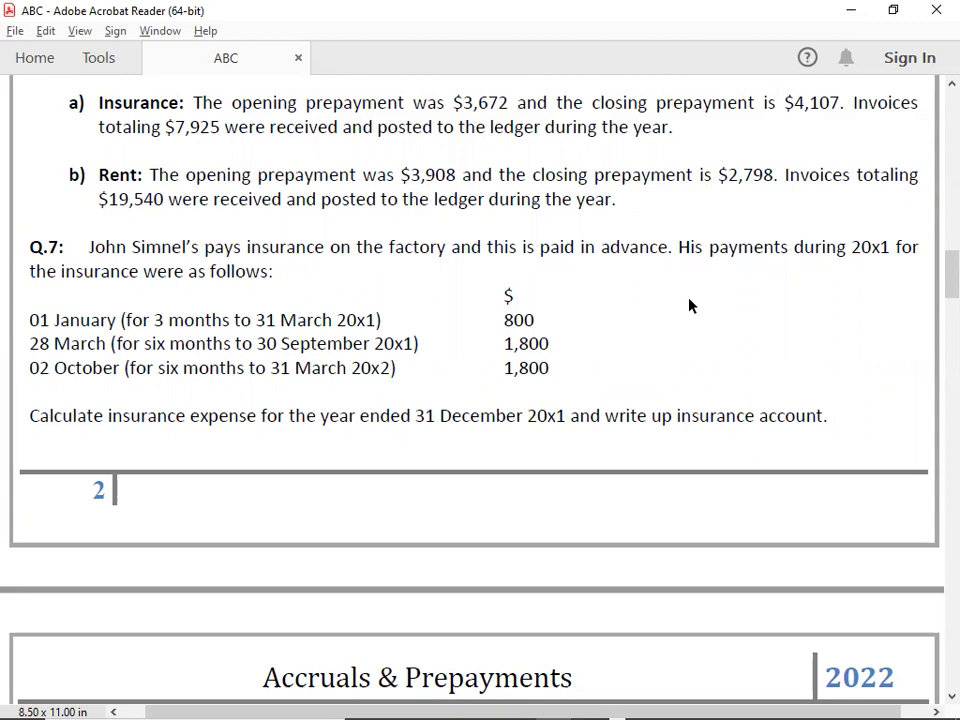
key("alt+Tab")
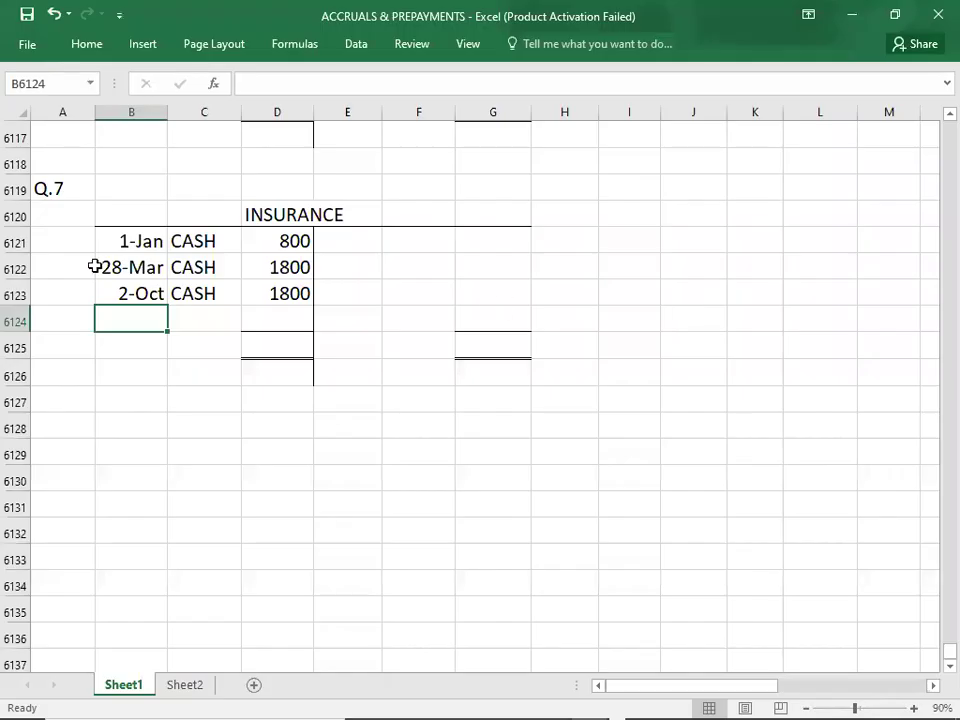
key("alt+Tab")
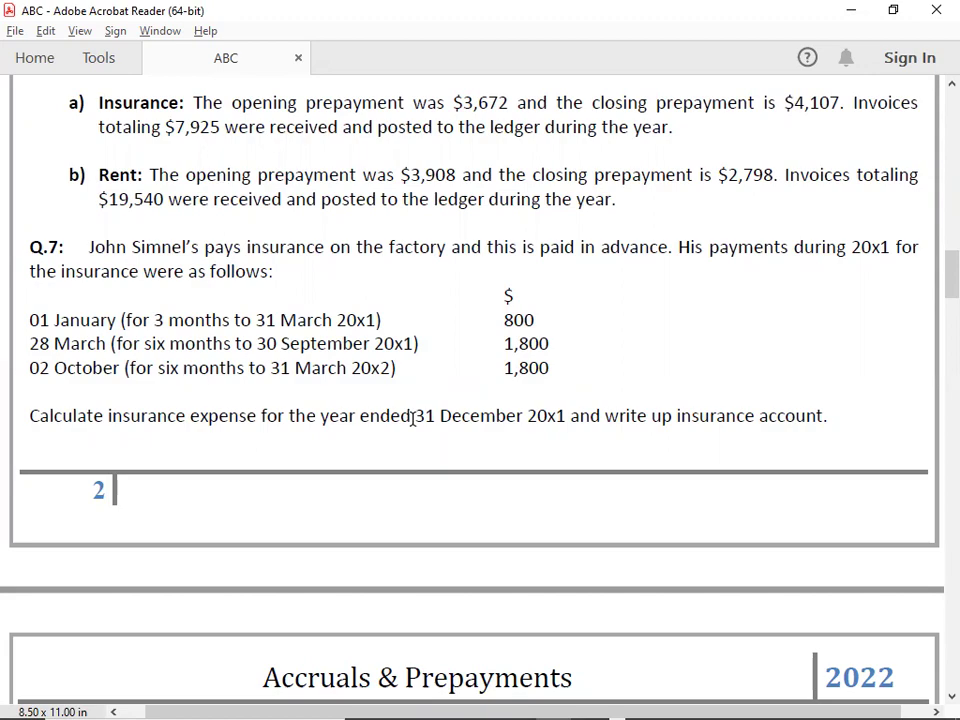
key("alt+Tab")
left_click_drag(618, 237, 653, 418)
type("PREPAYMENTS =")
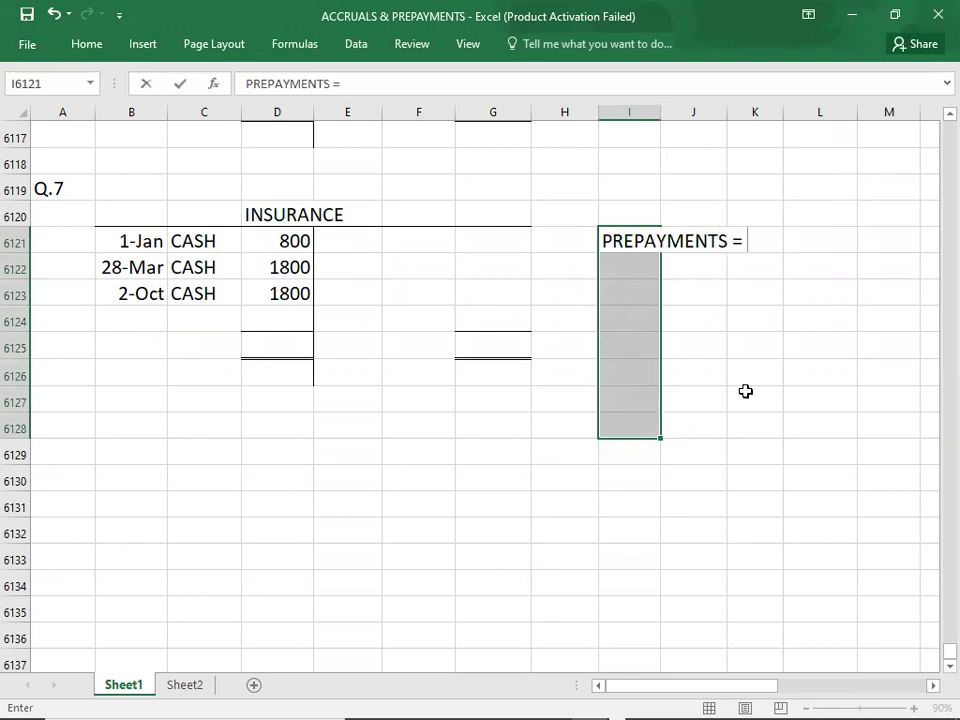
left_click(763, 240)
key("Escape")
key("ctrl+z")
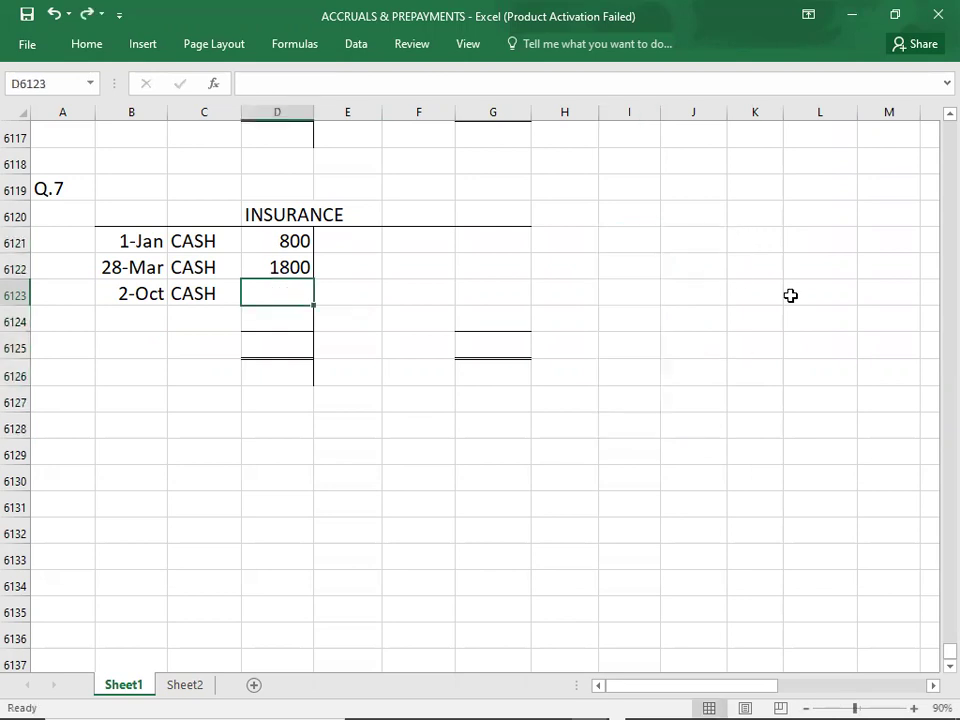
key("ctrl+y")
left_click(764, 280)
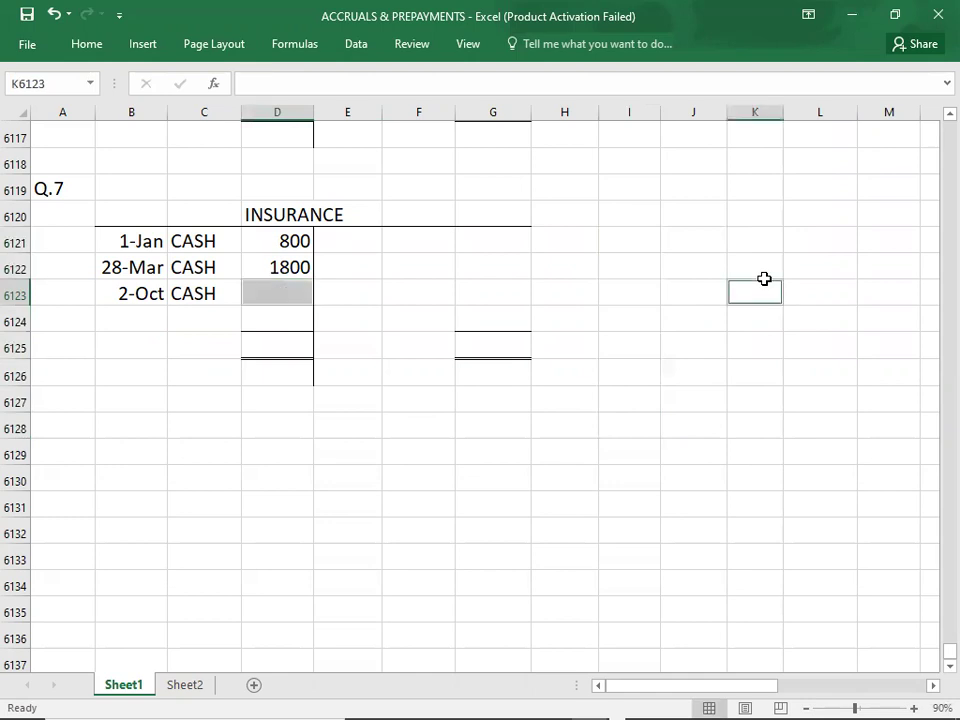
key("ctrl+z")
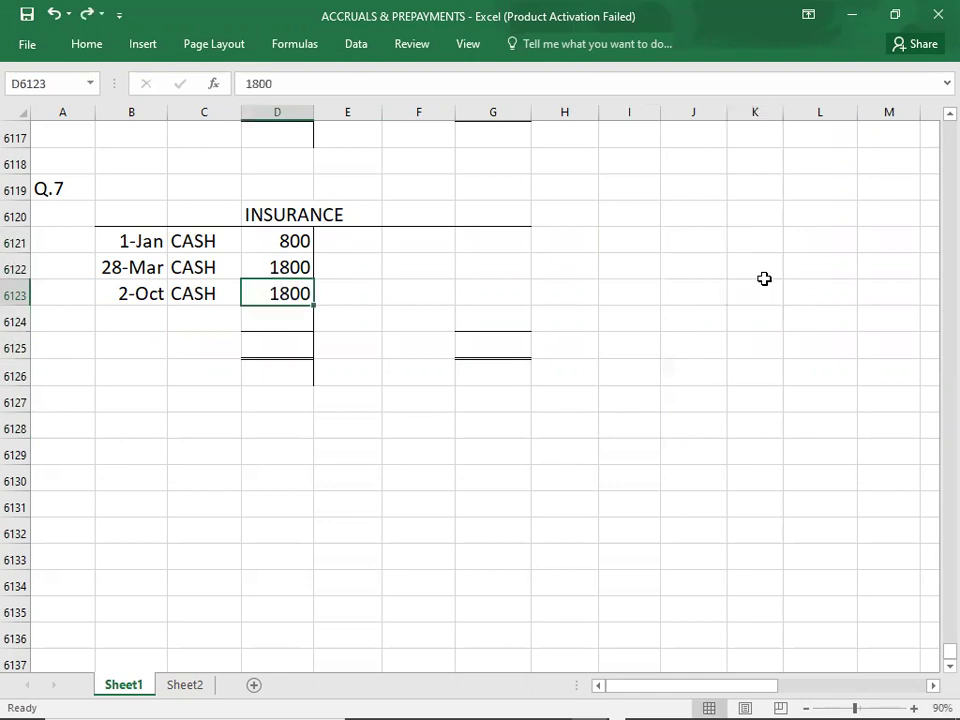
Enter the prepayment working "PREPAYMENTS = 1800*3/6 = 900" as text in I6121, beside the Q.7 insurance account
left_click(623, 248)
type("PREPAYMENTS = 1800*3/6 = ")
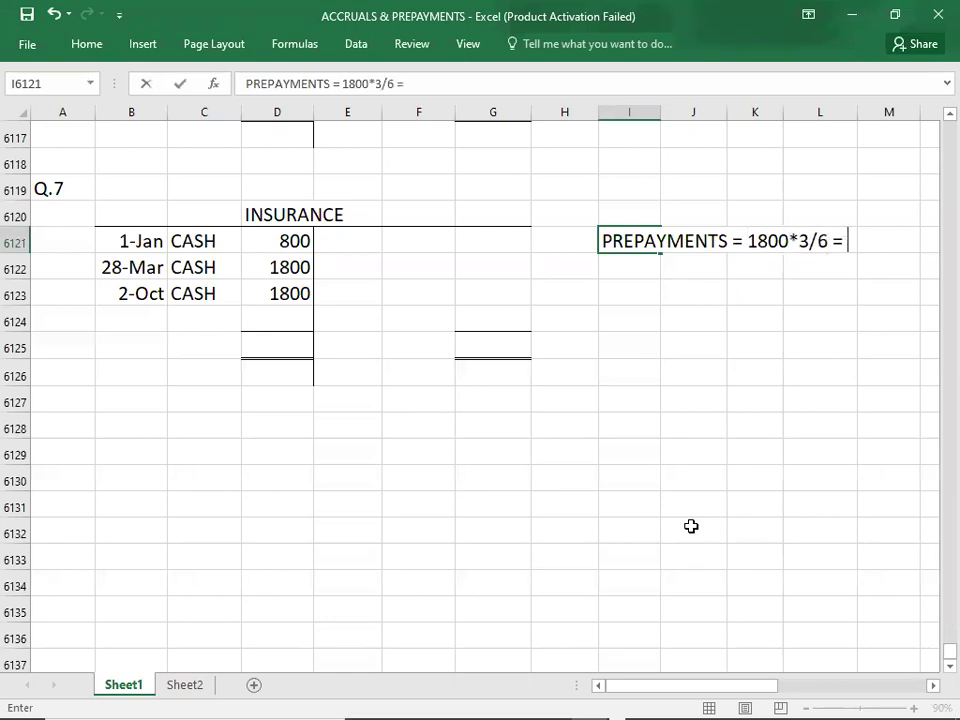
type("900")
key("Return")
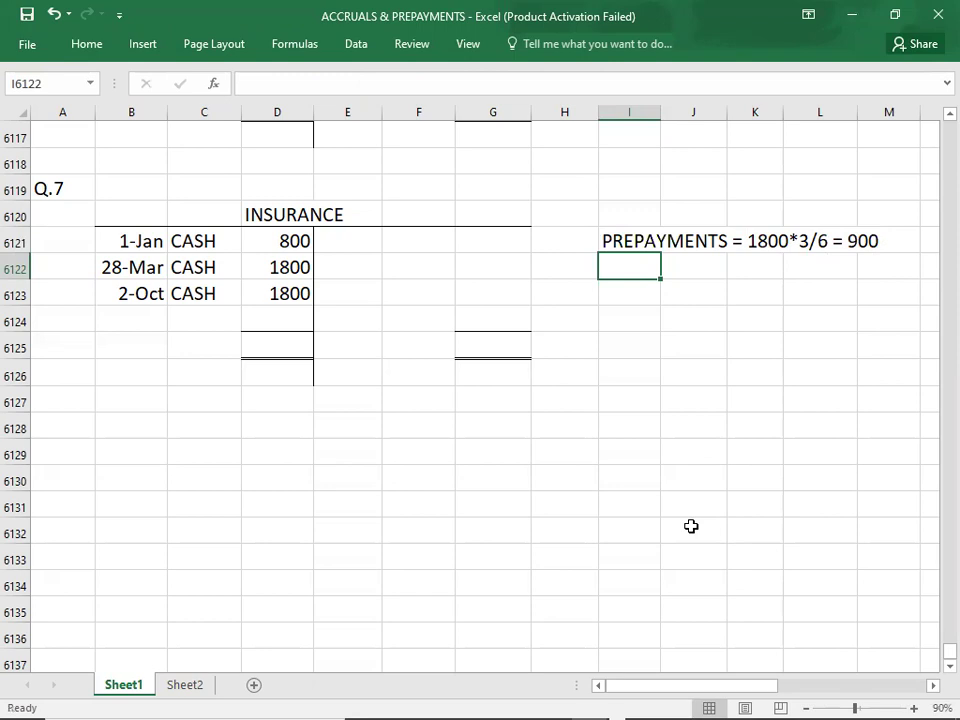
Record the closing prepayment on the credit side of the Q.7 account as 31-Dec C/D 900 in E6124:G6124
left_click(404, 316)
left_click(486, 316)
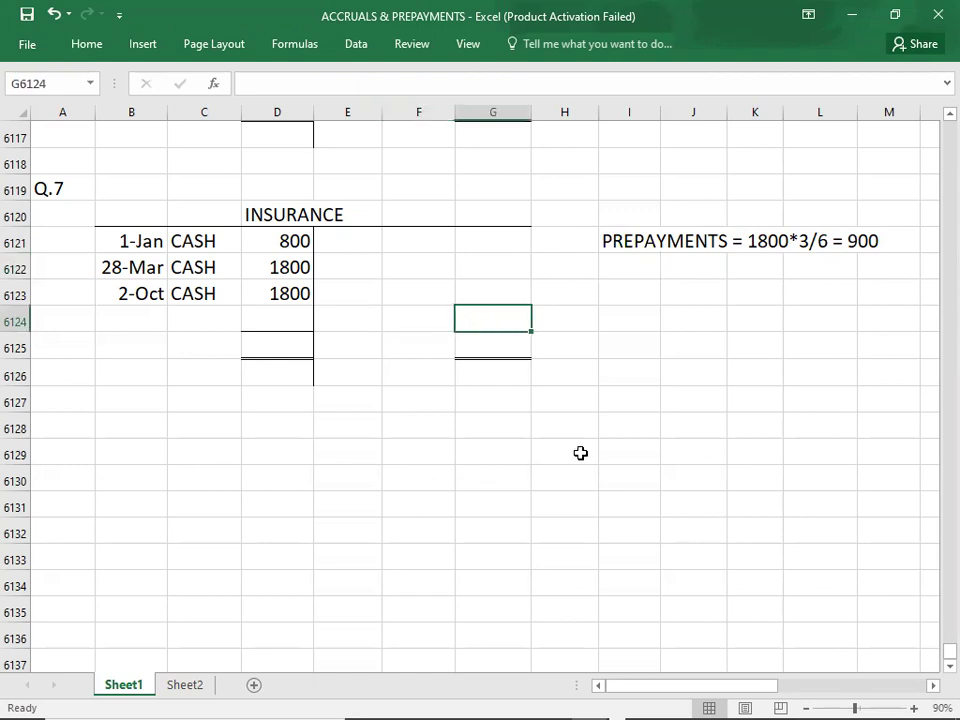
type("900")
key("Return")
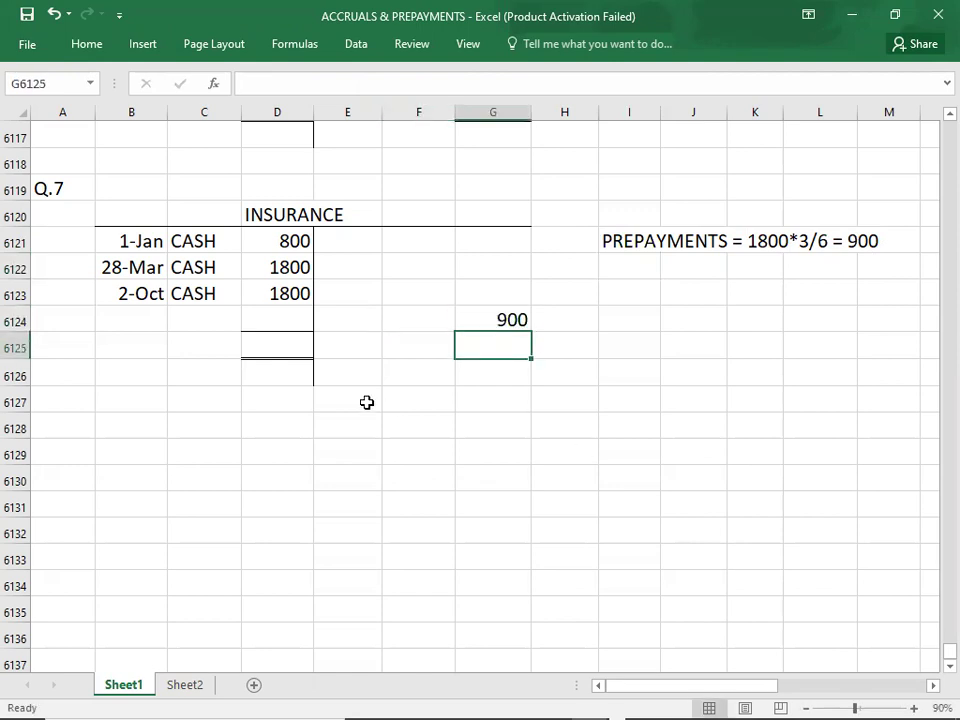
left_click(341, 303)
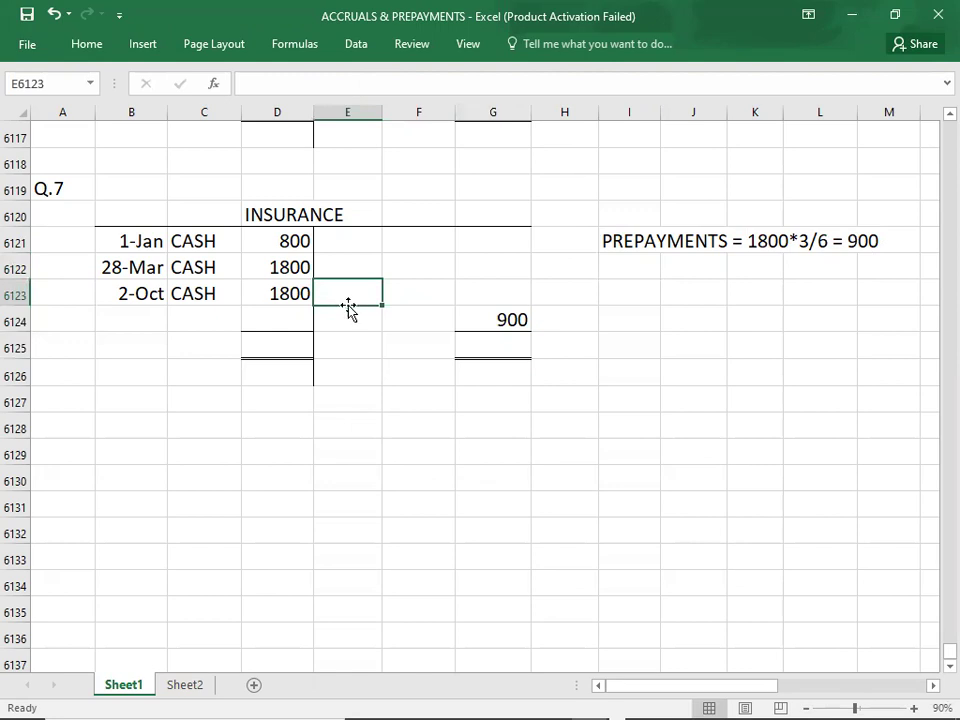
left_click(349, 311)
type("12/")
type("31")
key("Tab")
type("C/D")
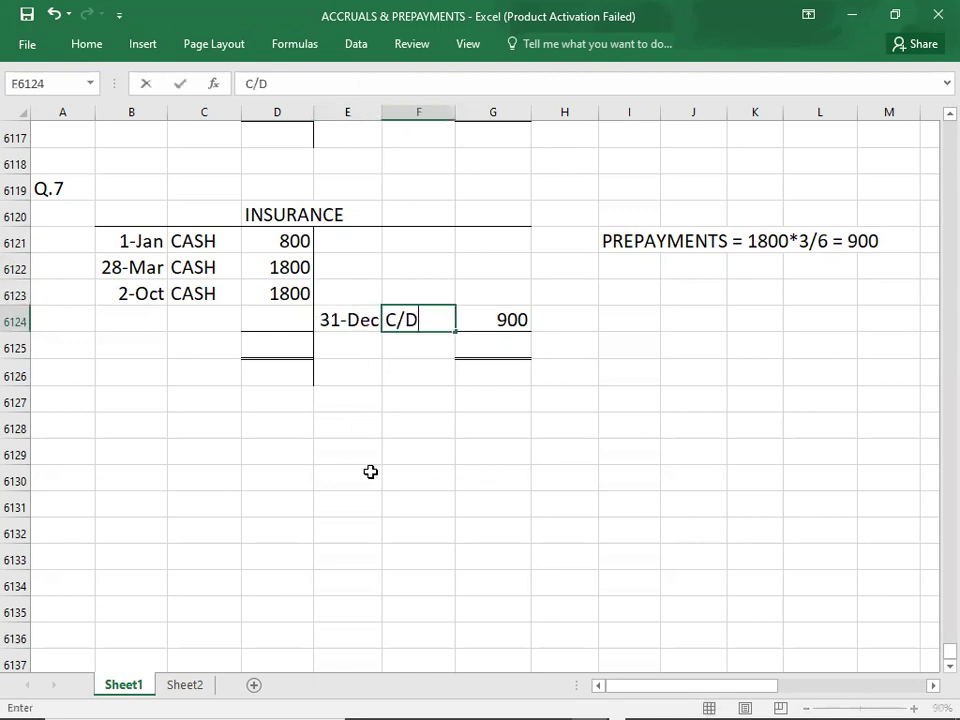
key("Return")
Add up the debit payments of the Q.7 insurance account and enter 4400 as the total in D6125 and G6125
key("Left")
key("Left")
key("Up")
key("Up")
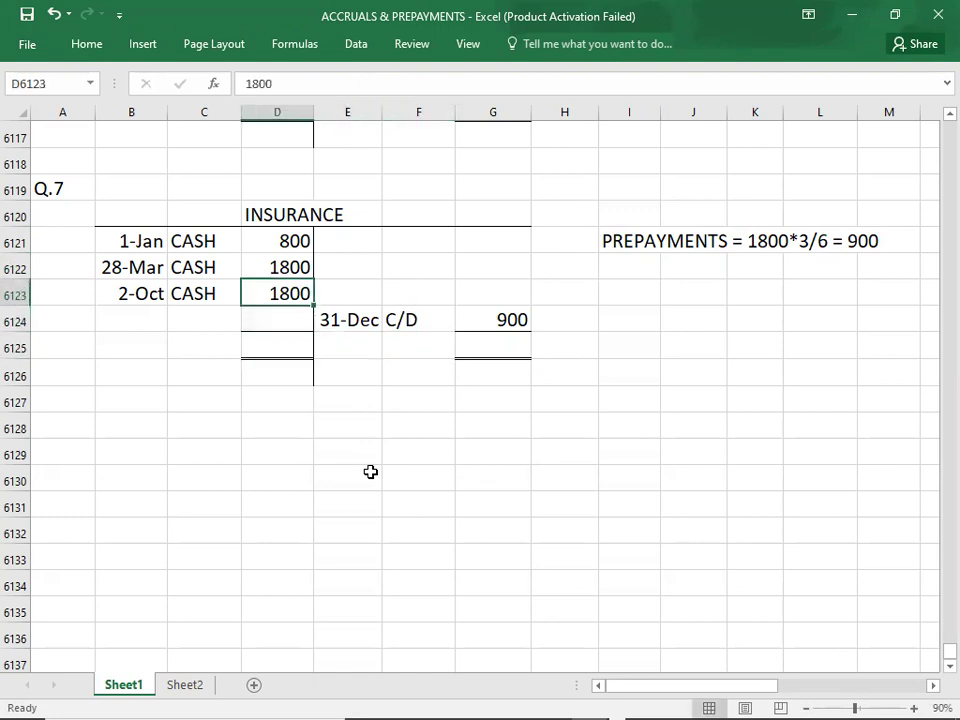
key("Up")
key("Up")
key("shift+Down")
key("shift+Down")
key("shift+Down")
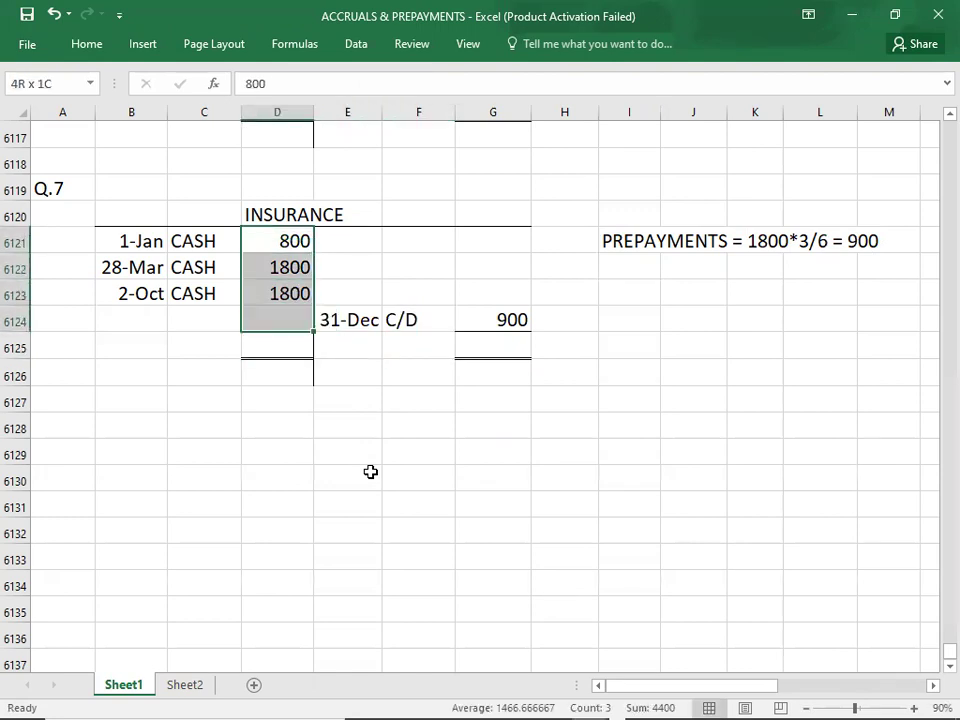
key("Down")
key("Down")
key("Down")
key("Down")
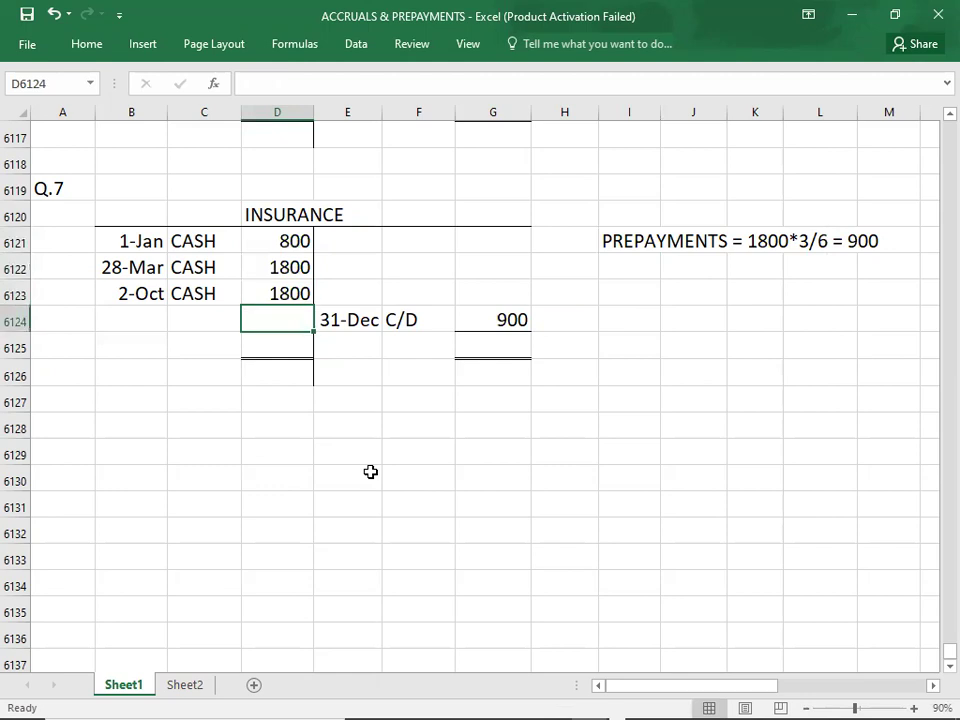
type("4400")
key("Right")
key("Right")
key("Right")
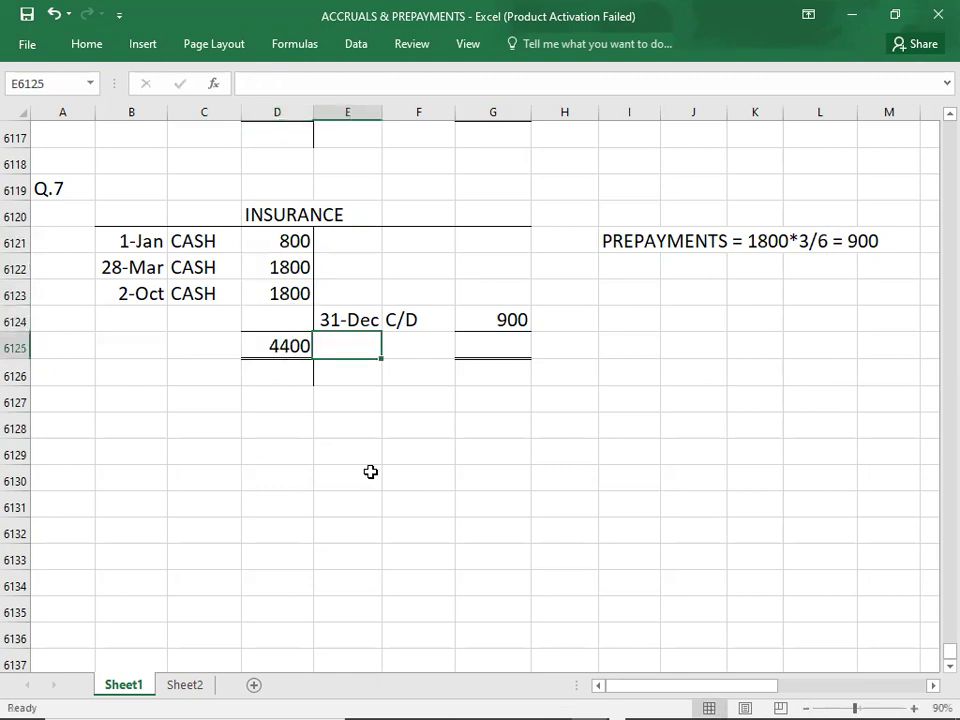
type("4400")
key("Up")
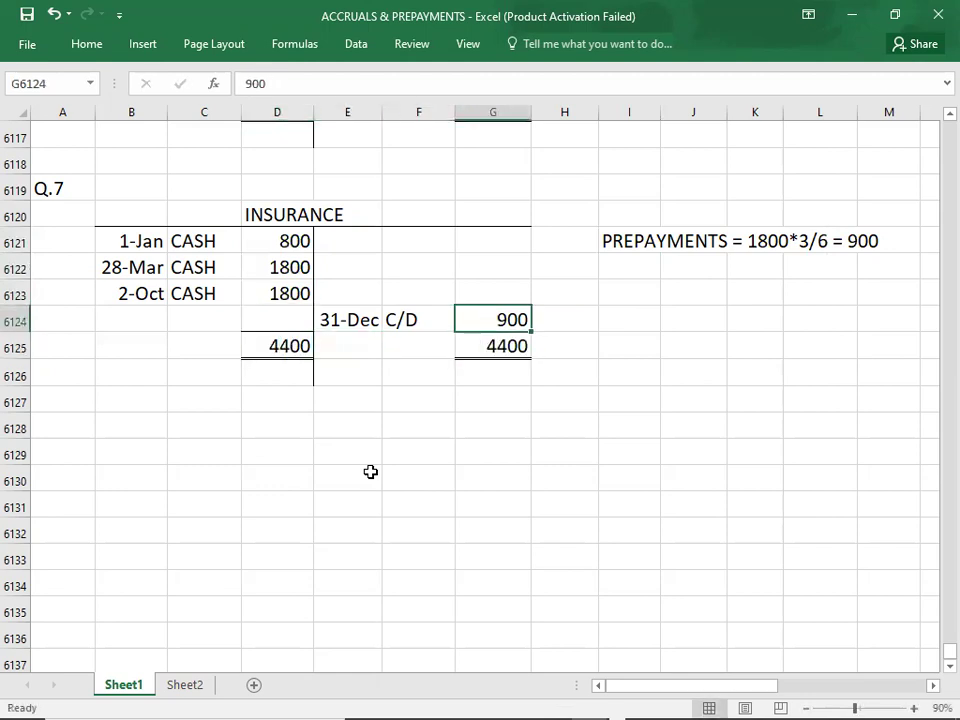
Enter the year's insurance expense on the credit side of the Q.7 account as I.S. 3500 in F6121:G6121
key("Up")
key("Up")
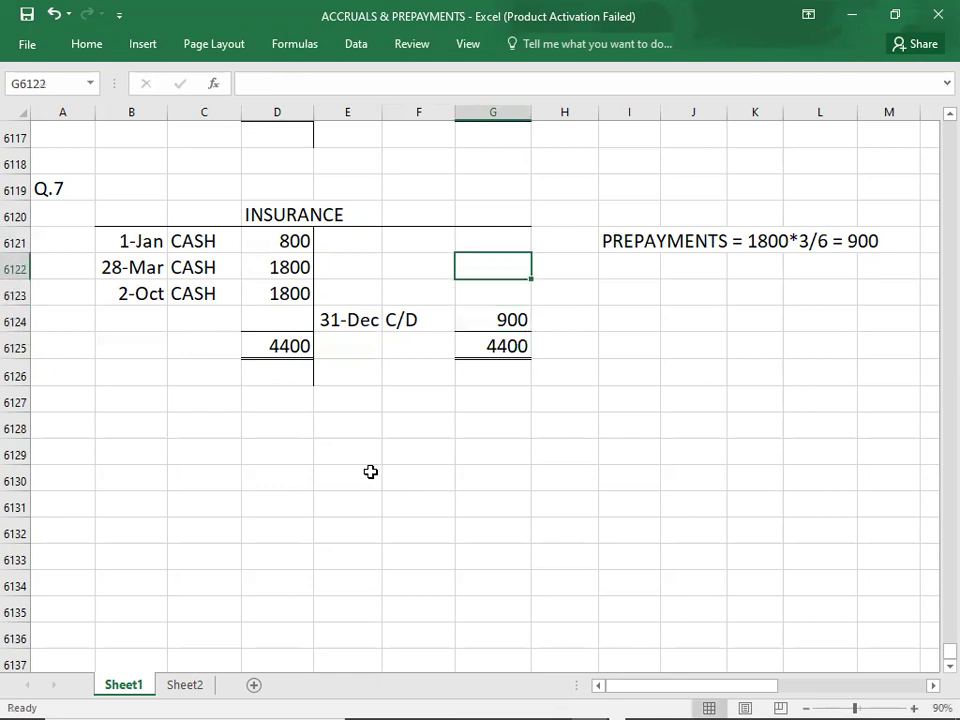
key("Up")
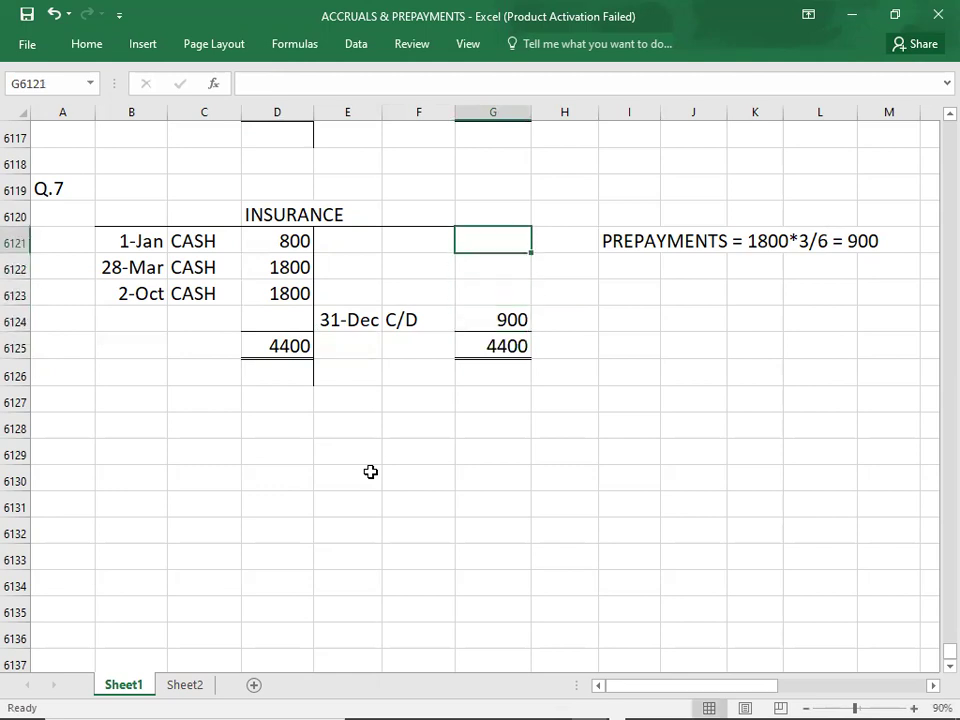
type("350")
key("Return")
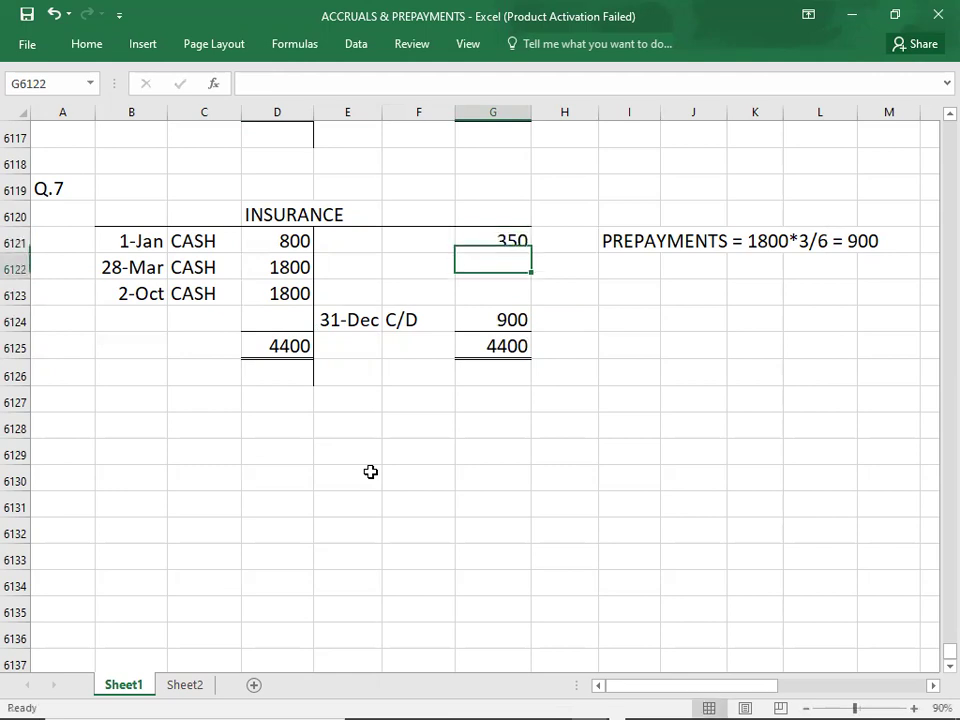
key("Up")
type("3500")
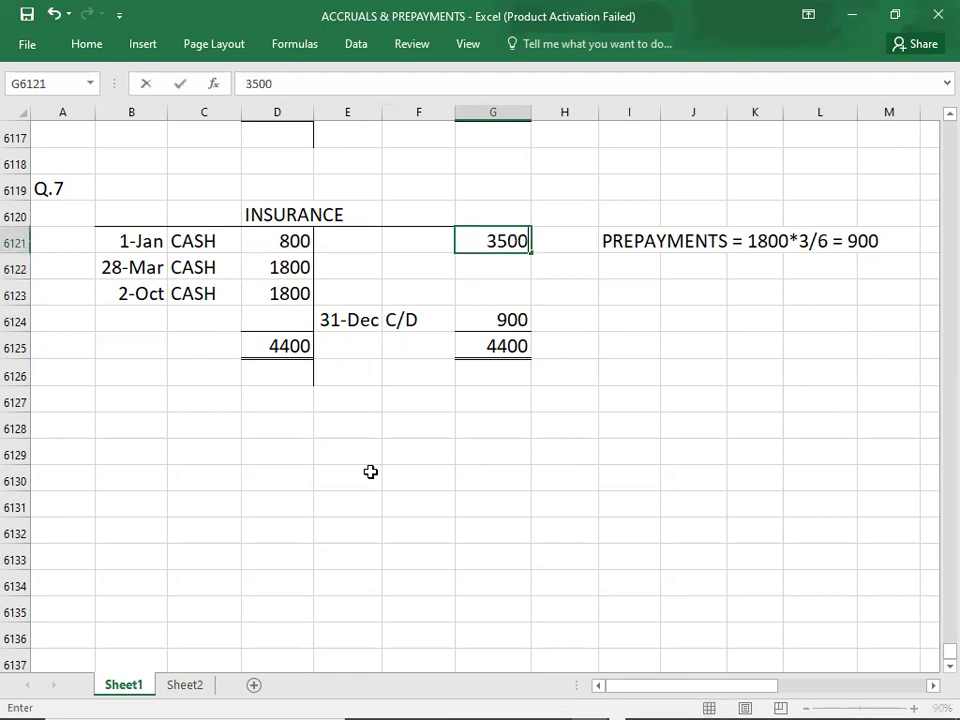
key("Left")
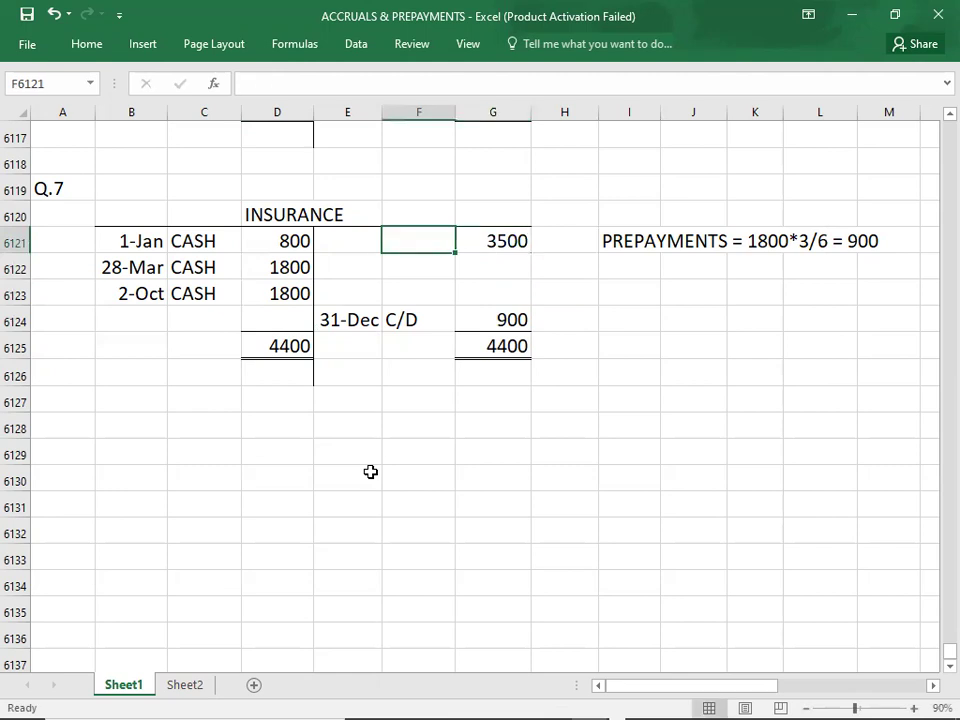
type("I.S.")
key("Return")
key("Return")
key("Down")
key("Down")
key("Down")
key("Down")
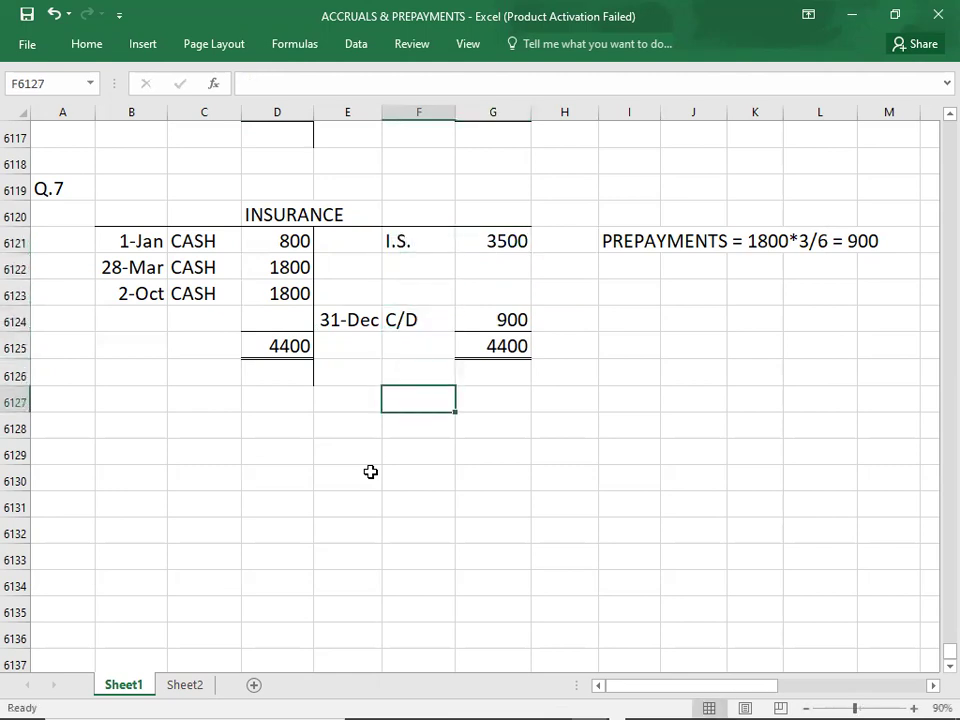
Bring down the Q.7 prepayment below the totals as 1-Jan B/D 900 in B6126:D6126
left_click(133, 378)
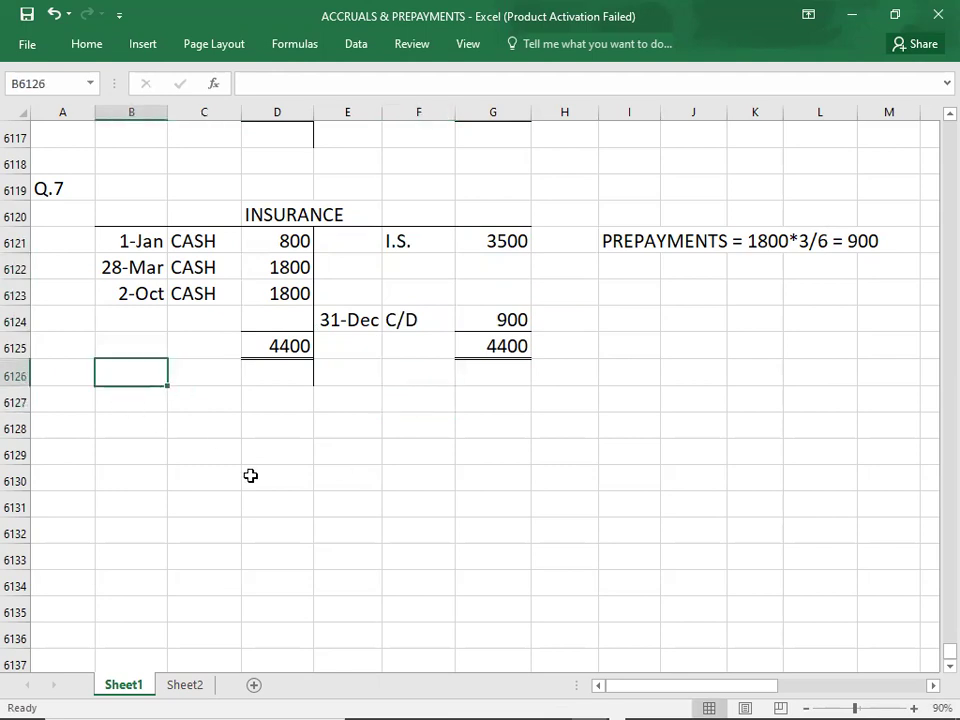
type("1/1")
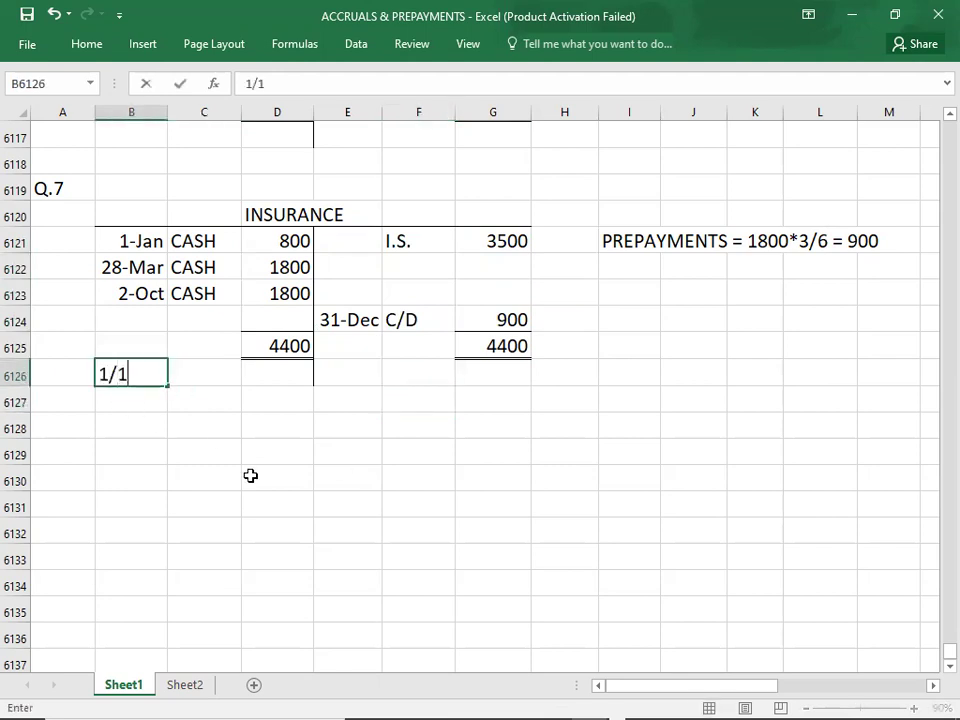
key("Tab")
type("B/D")
key("Tab")
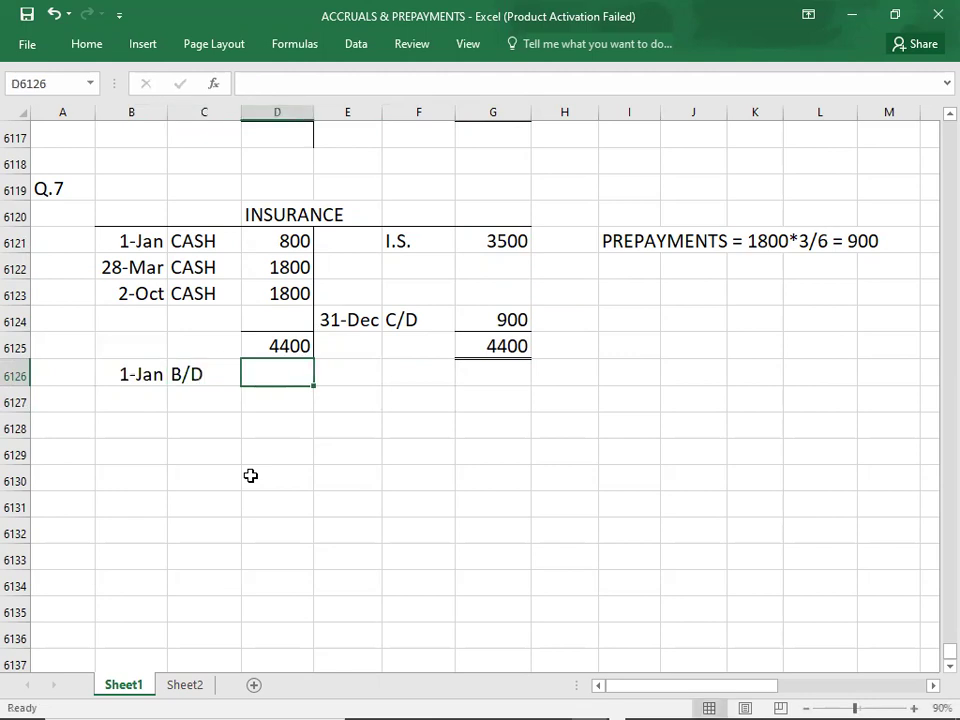
type("900")
key("Return")
key("Return")
key("Return")
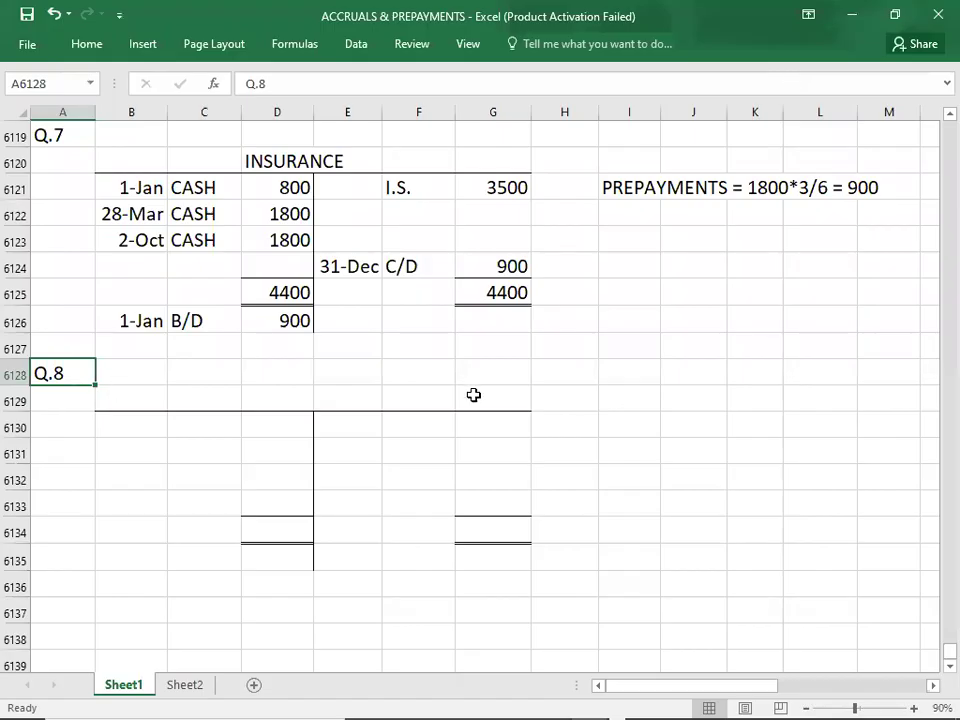
Read Q.8 in the Acrobat PDF, return to Excel and head the Q.8 T-account as INSURANCE in D6129
key("alt+Tab")
key("alt+Tab")
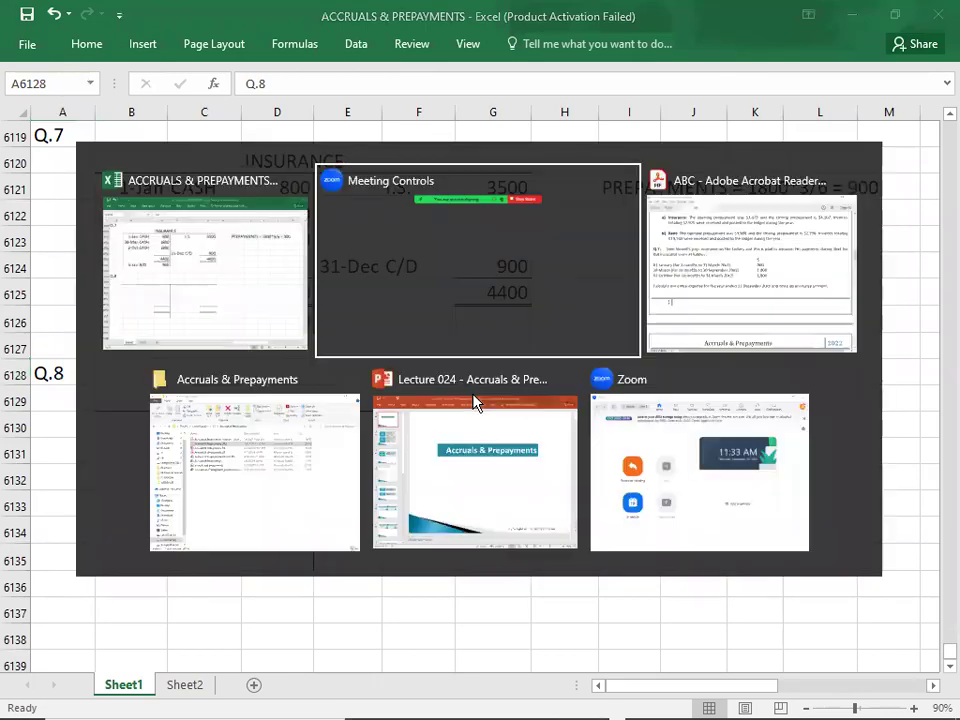
scroll(135, 356, "down", 10)
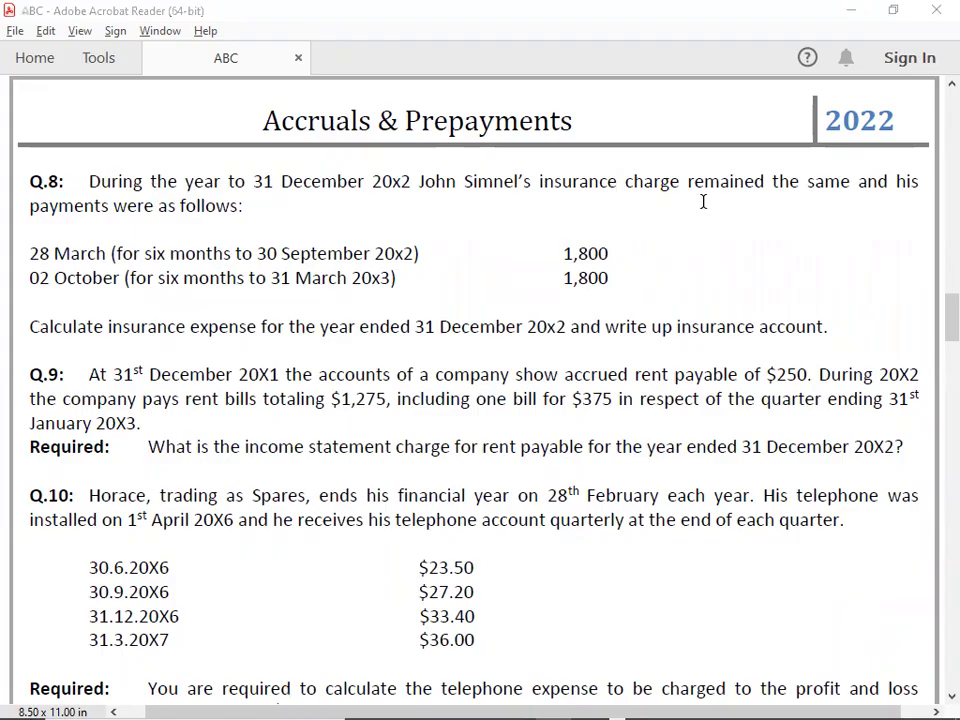
key("alt+Tab")
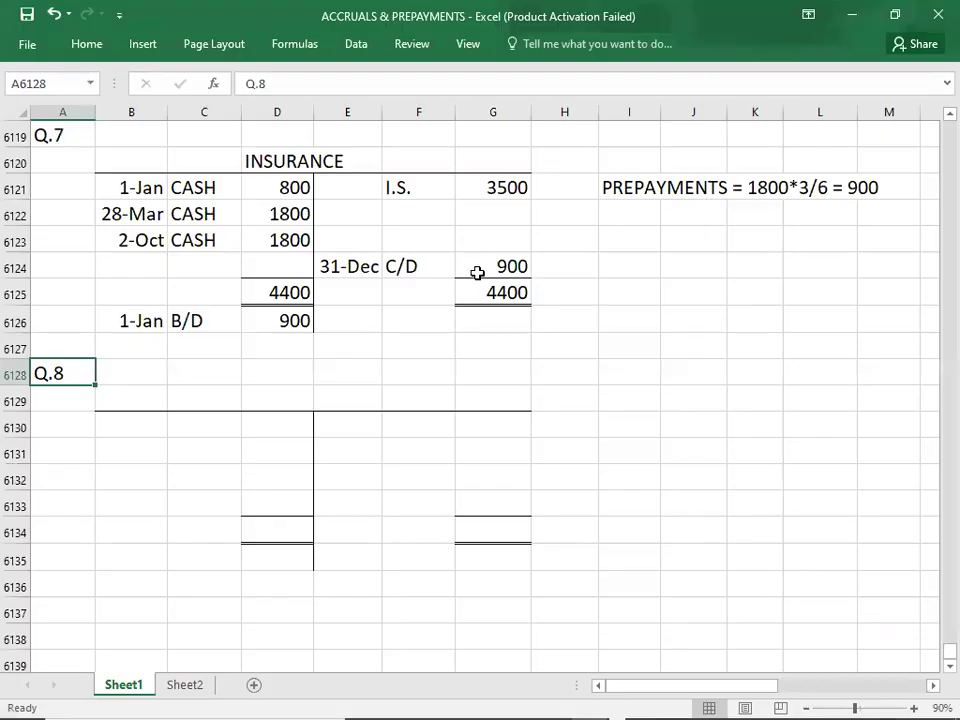
left_click(481, 264)
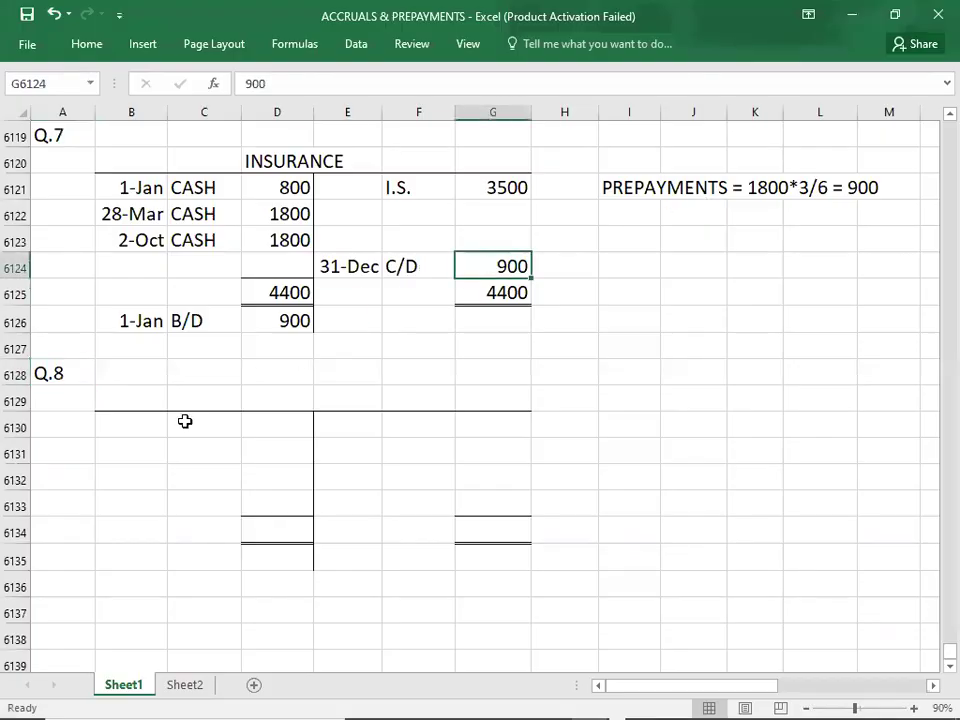
left_click(287, 403)
type("INS")
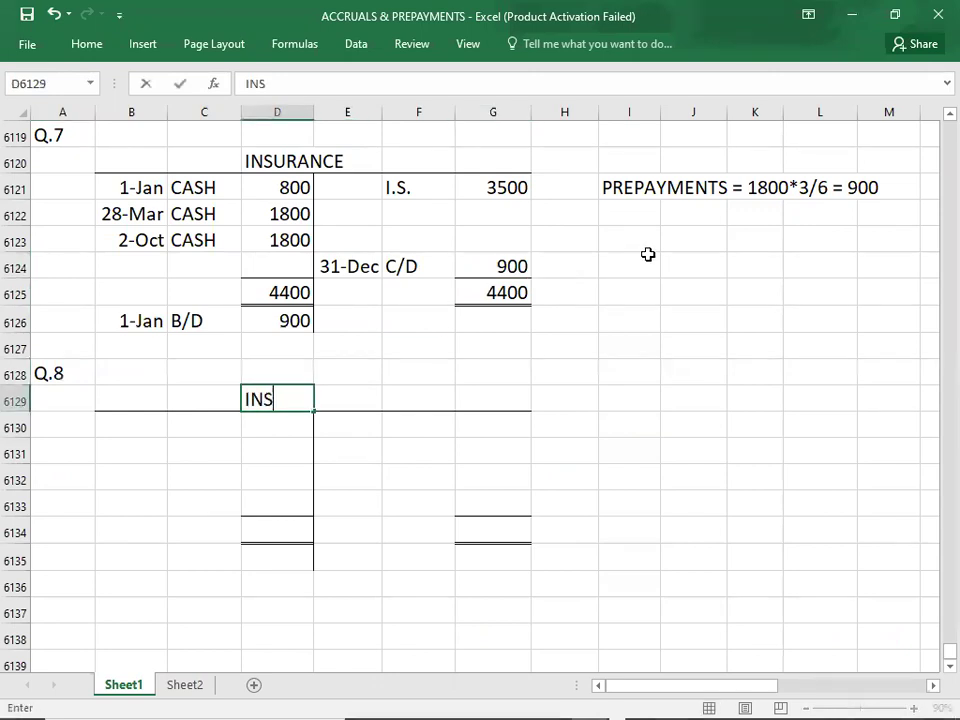
type("URANCE")
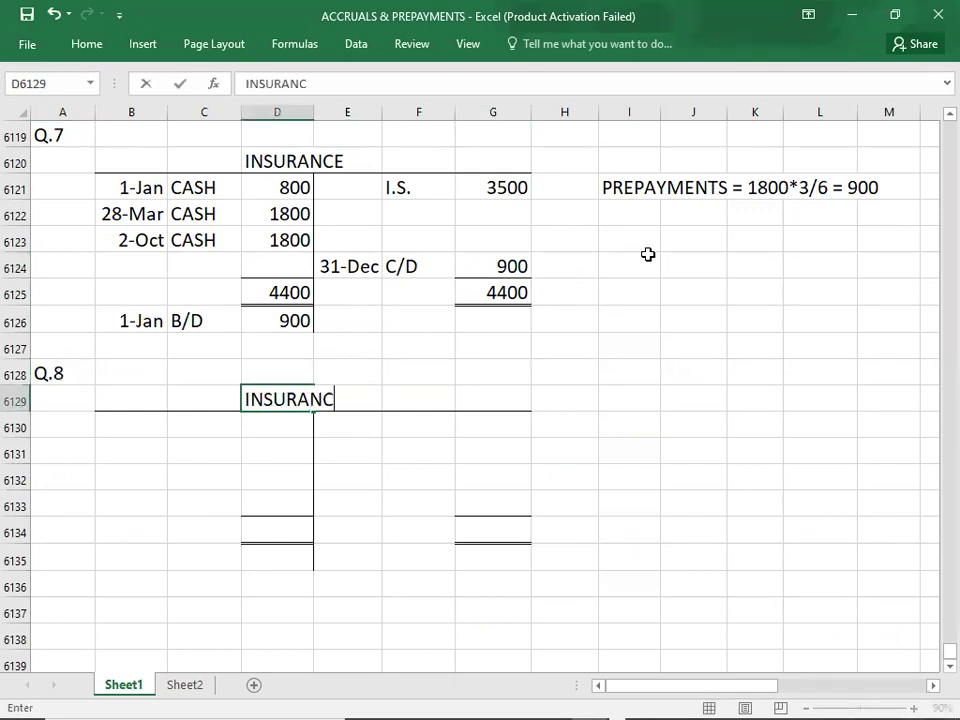
key("Return")
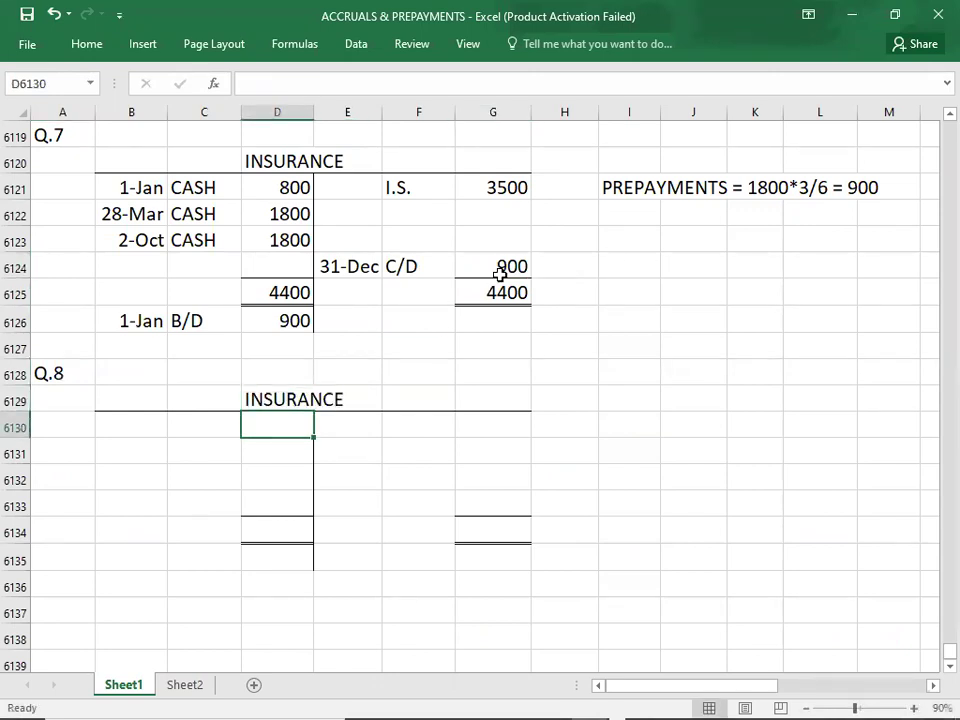
Enter the opening prepayment on the debit side of the Q.8 insurance account as 1-Jan B/D 900 in B6130:D6130
left_click(121, 427)
type("1/1")
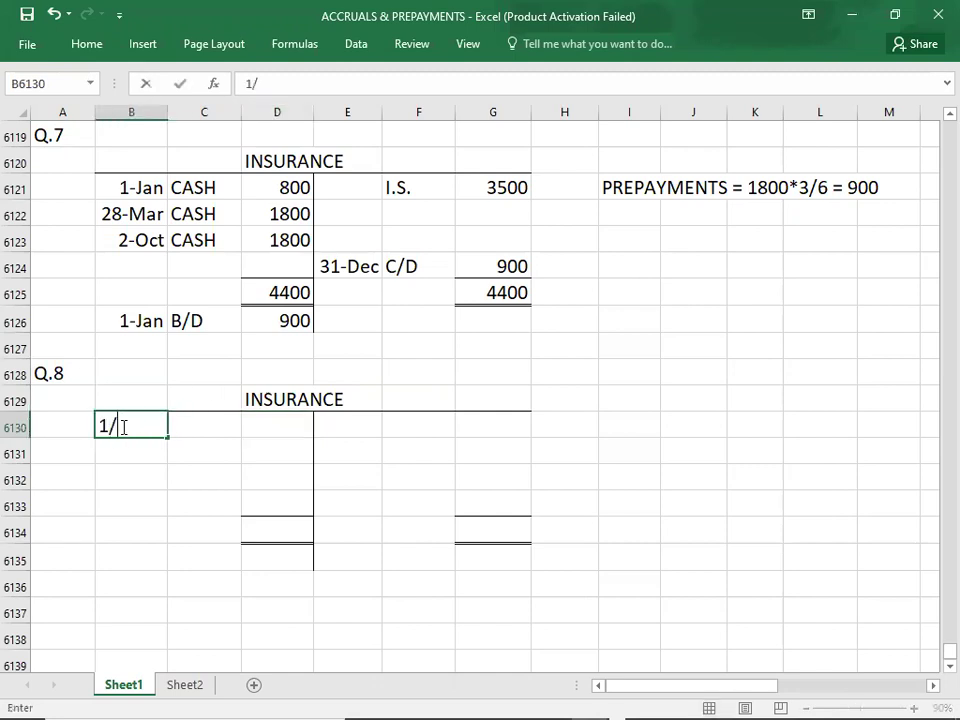
key("Tab")
type("B/D")
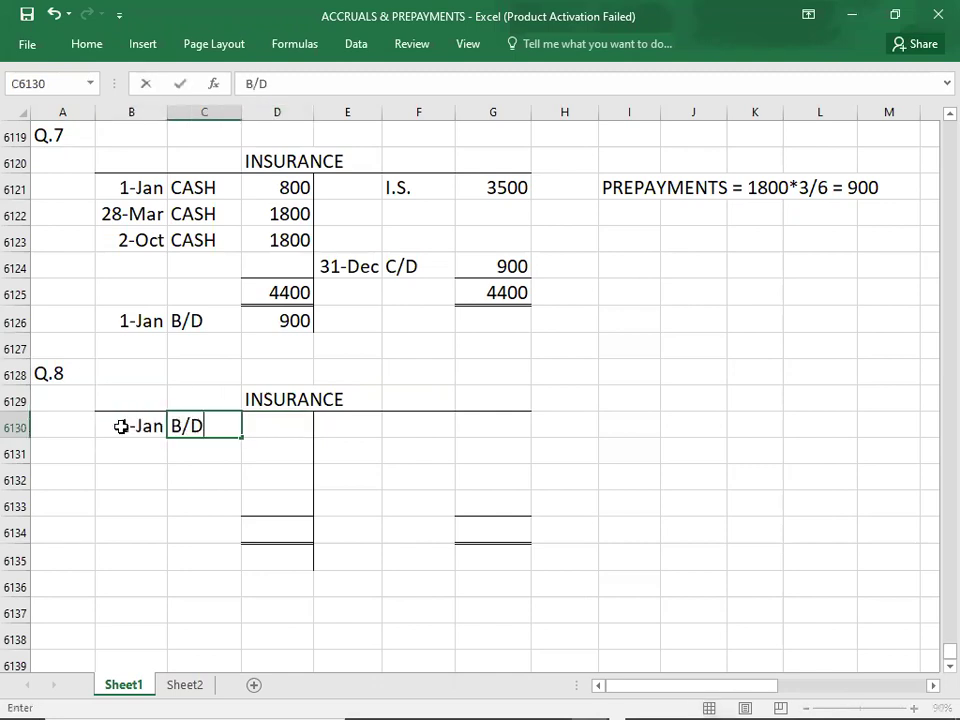
key("Tab")
type("900")
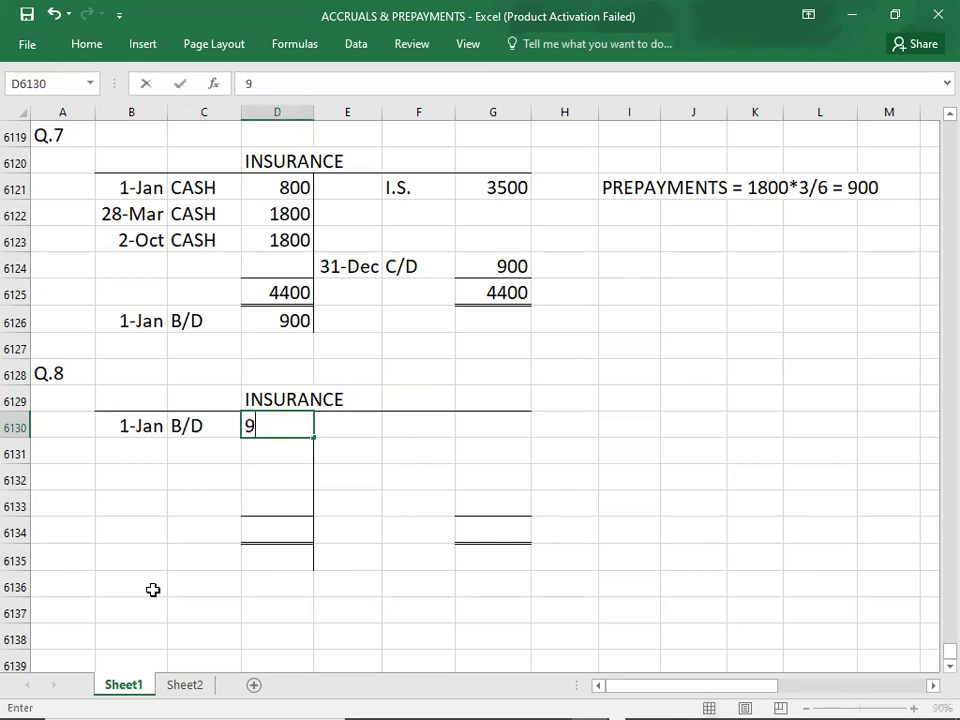
key("Return")
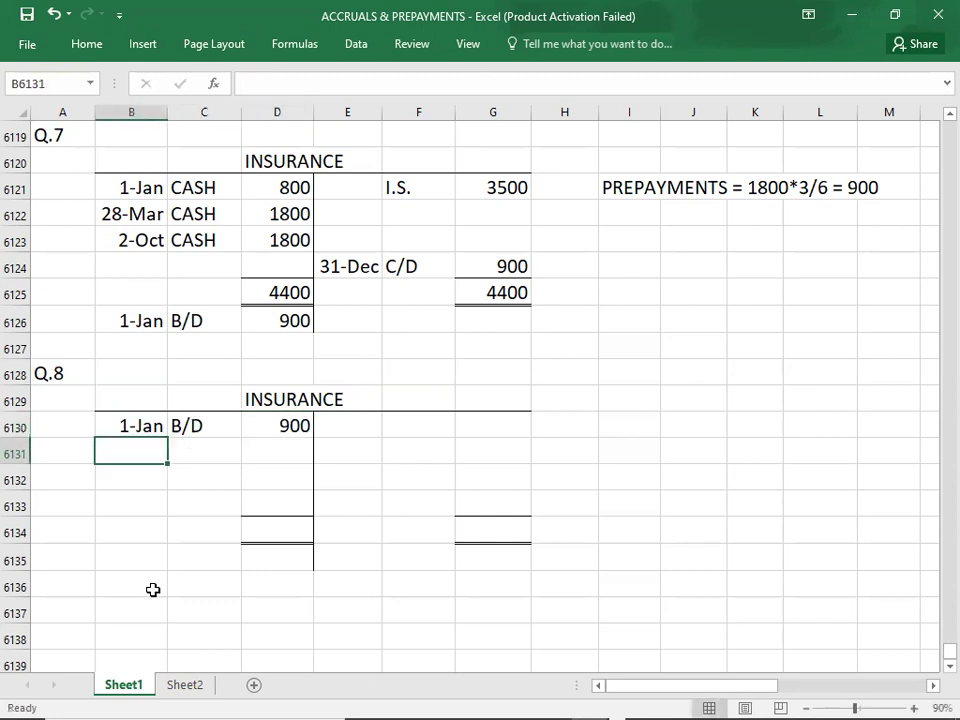
Check Q.8's first payment in the Acrobat PDF and record it in Excel as 28-Mar CASH 1800 in B6131:D6131
key("alt+Tab")
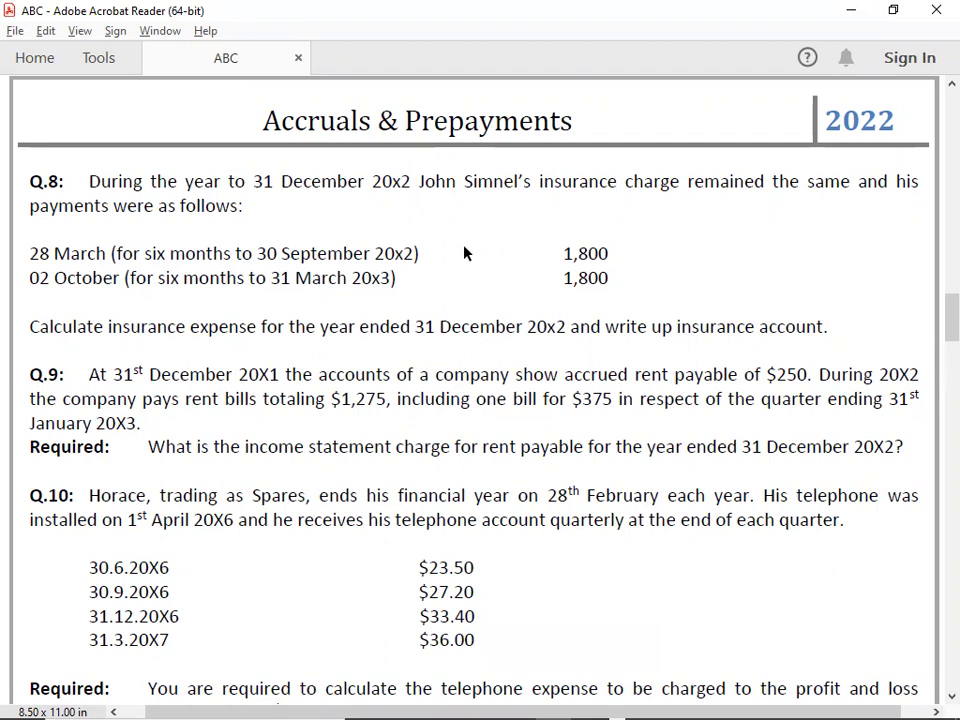
key("alt+Tab")
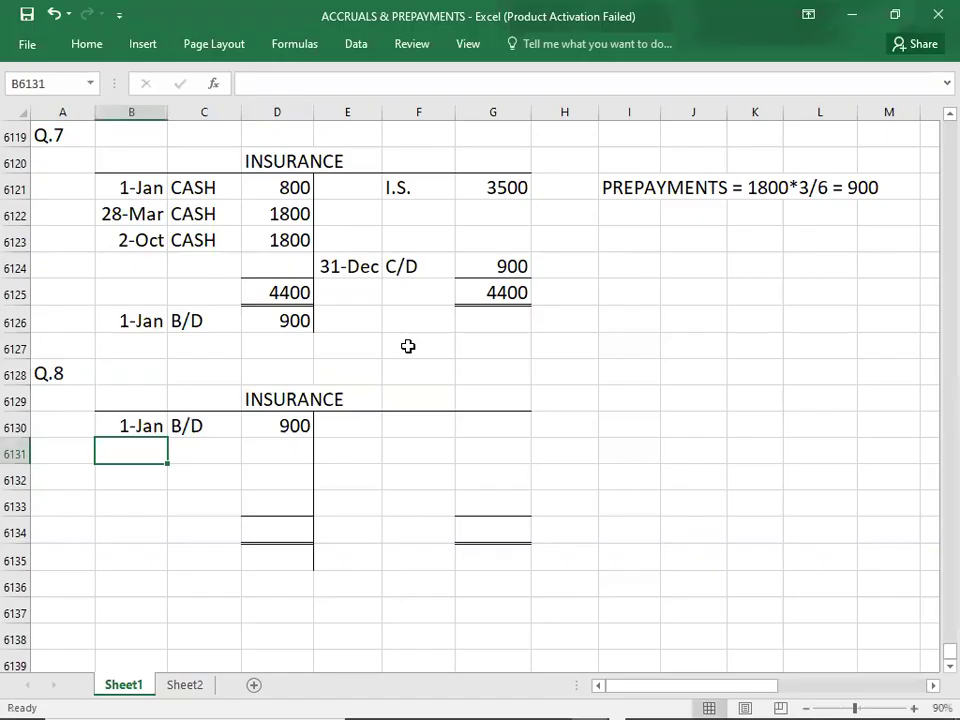
type("3/28")
key("Tab")
type("CASH")
key("Tab")
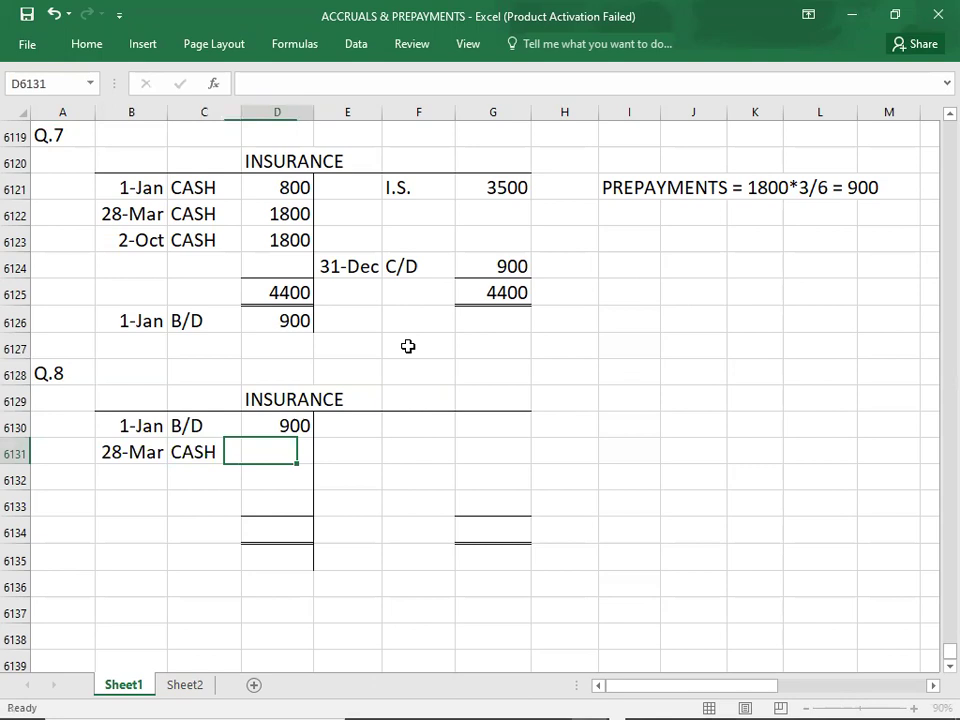
type("1800")
key("Return")
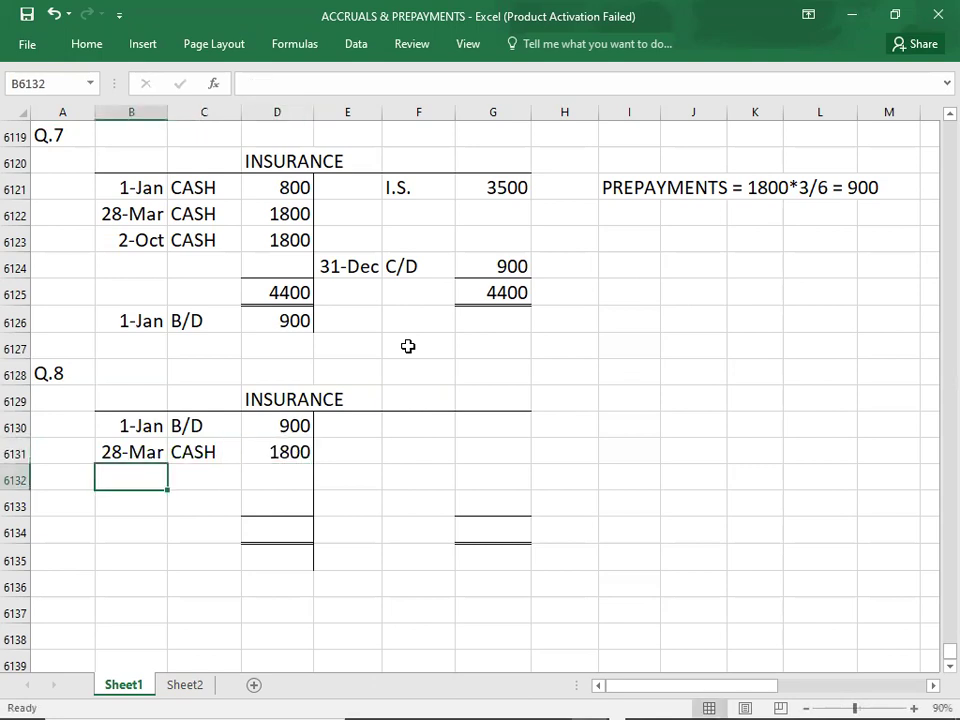
Check Q.8's second payment in the Acrobat PDF and record it in Excel as 2-Oct CASH 1800 in B6132:D6132
key("alt+Tab")
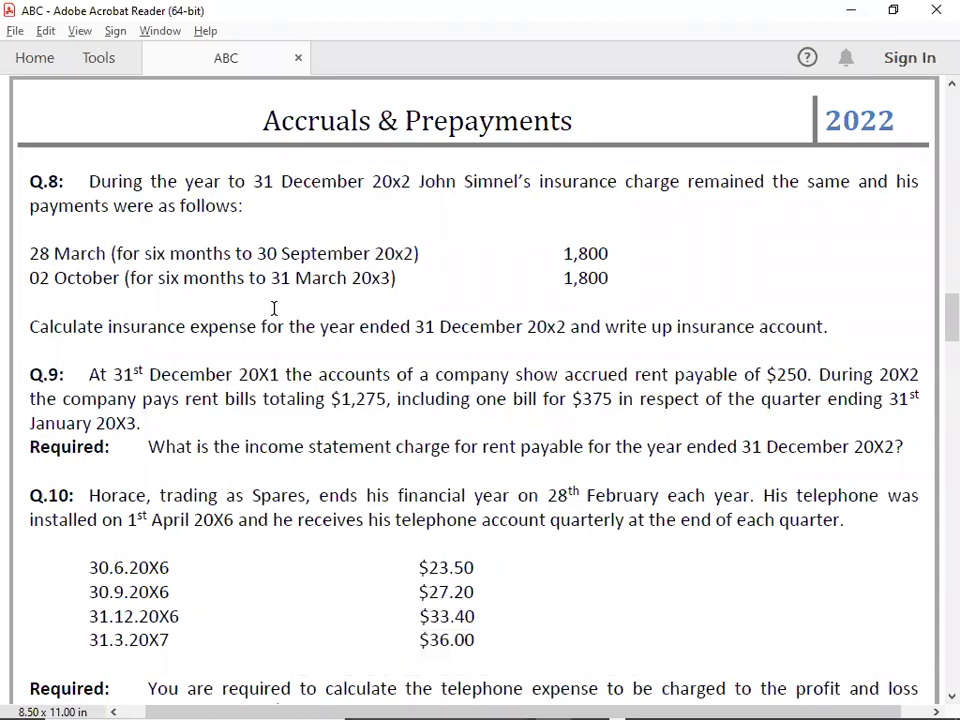
key("alt+Tab")
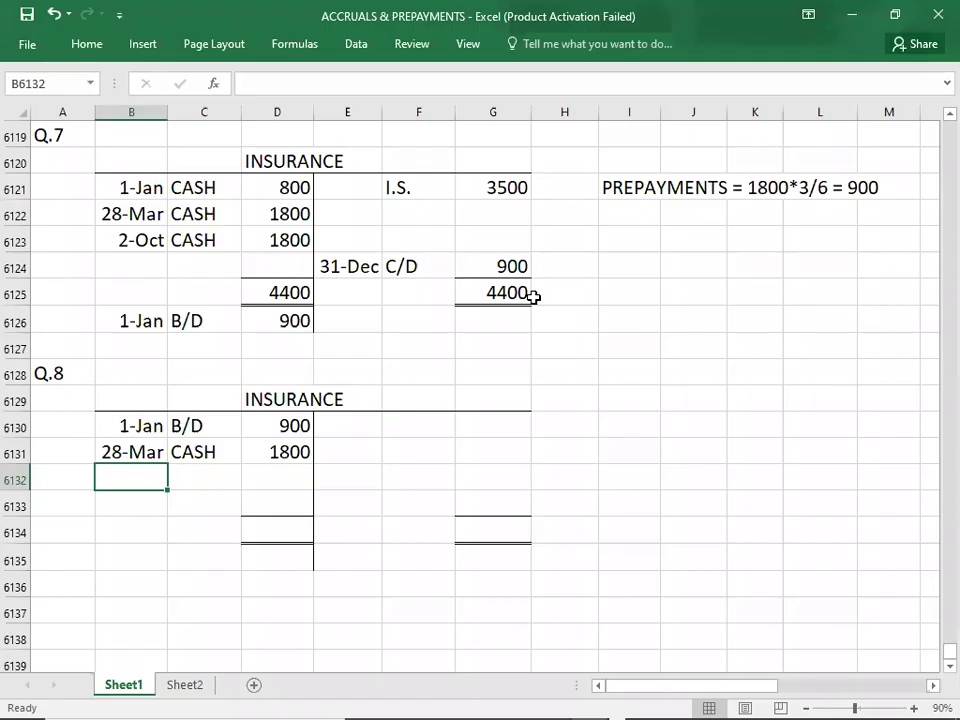
key("alt+Tab")
key("alt+Tab")
type("10/2")
key("Tab")
type("CASH")
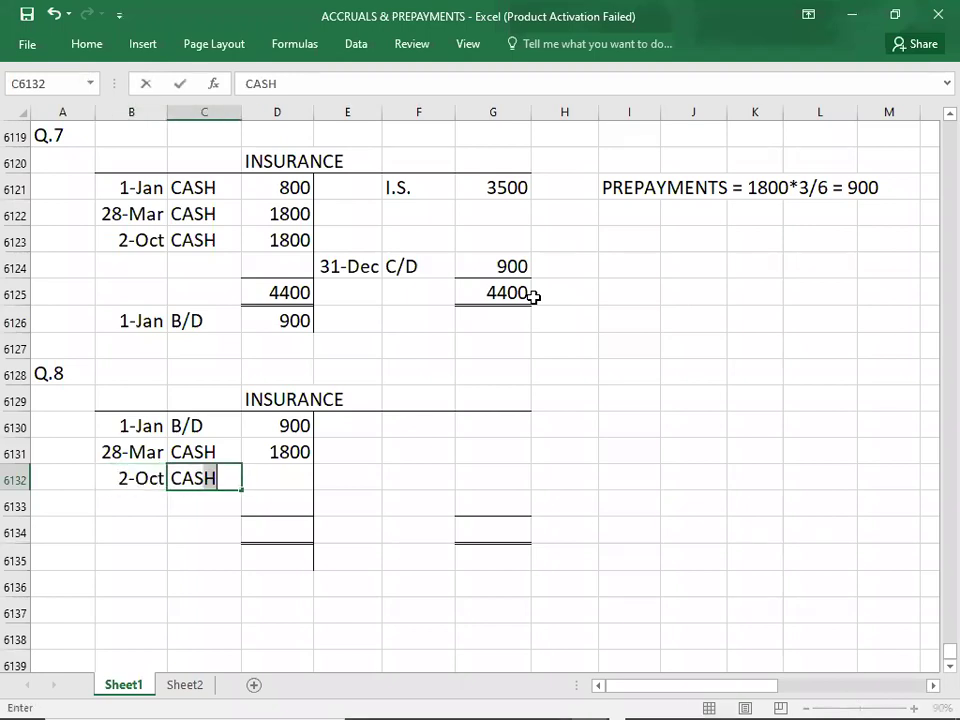
key("Tab")
type("1800")
key("Return")
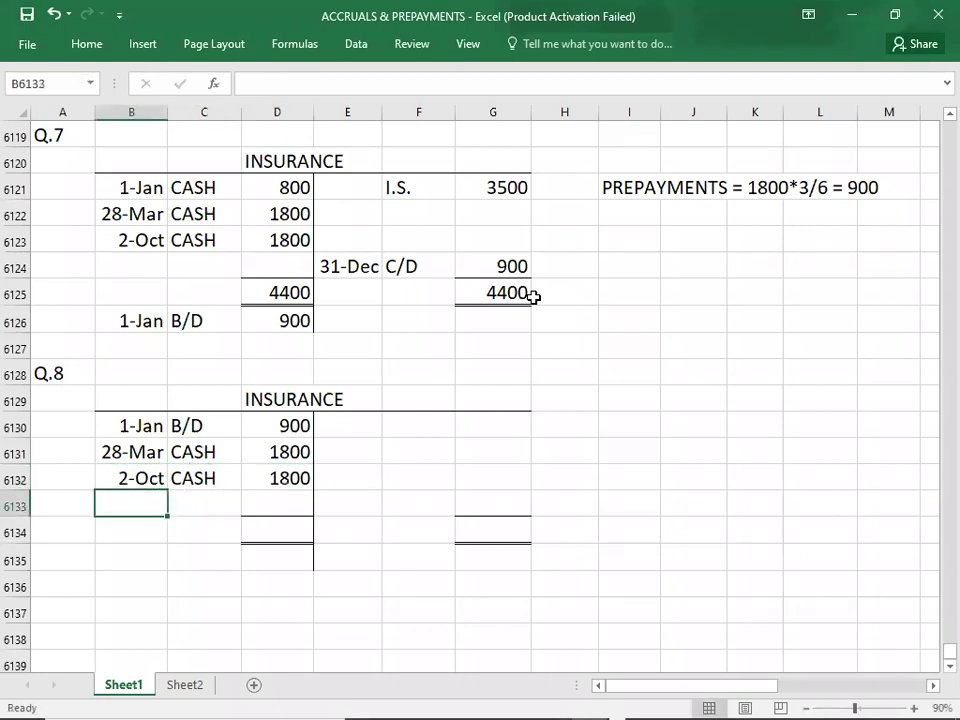
Write the Q.8 working PREPAYMENTS = 1800*3/6 = 900 in I6130, checking the October payment's period in the Acrobat PDF
left_click(653, 435)
type("PREP")
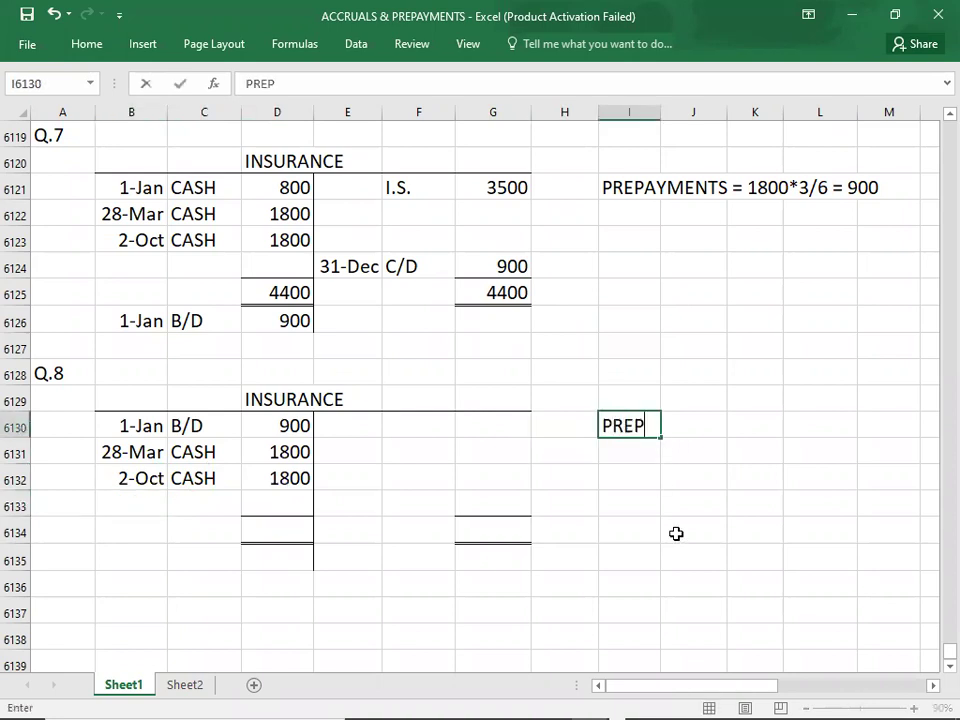
type("AYMENTS =")
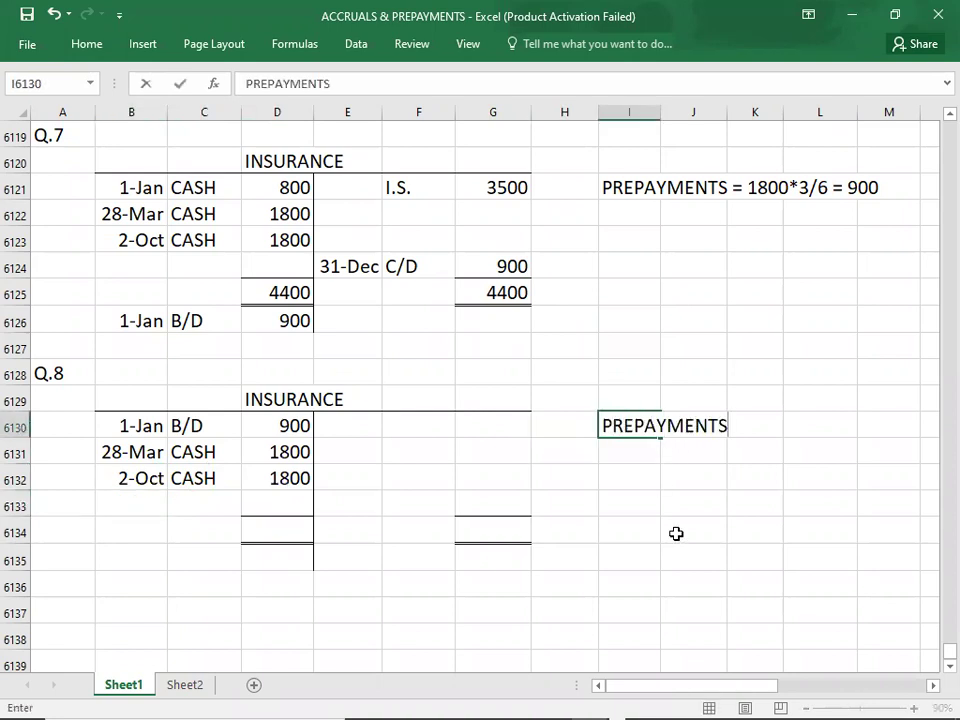
key("alt+Tab")
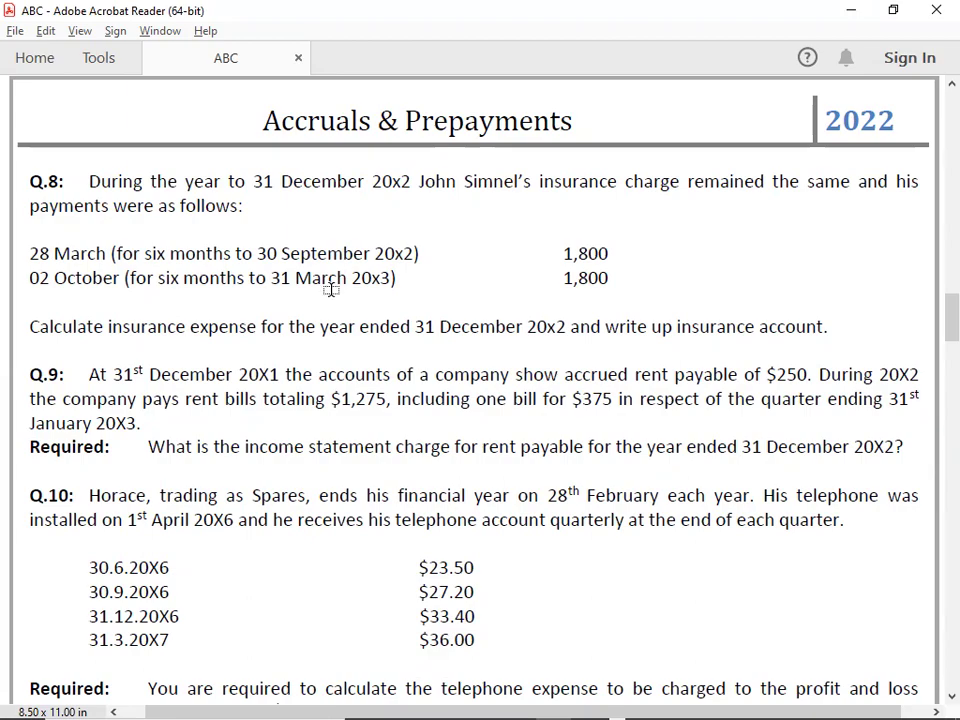
key("alt+Tab")
type("1800")
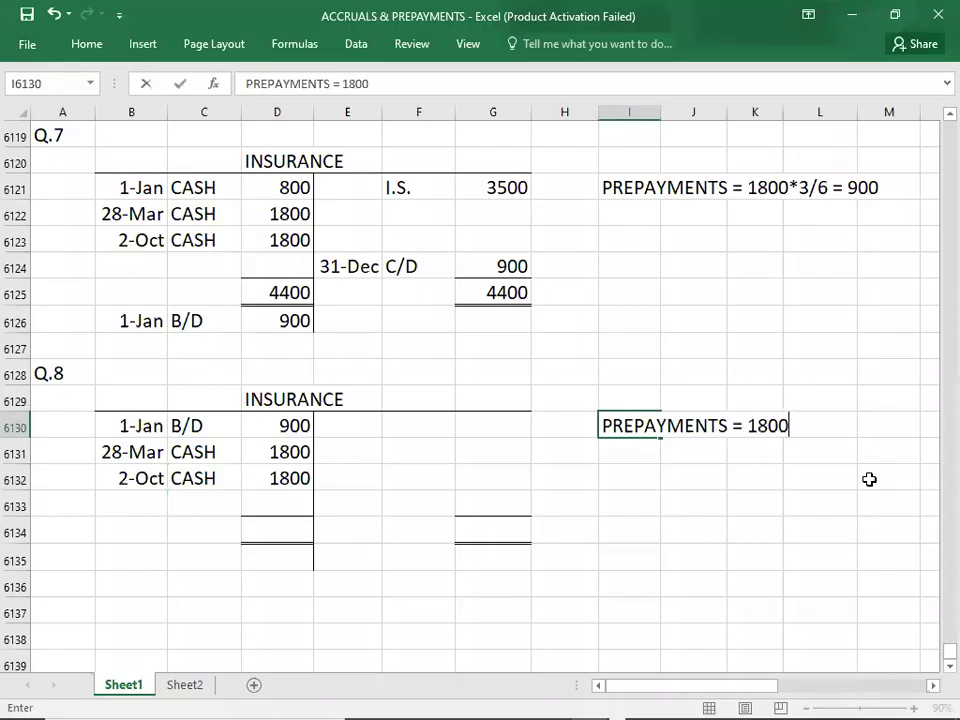
type("*3/6 = 900")
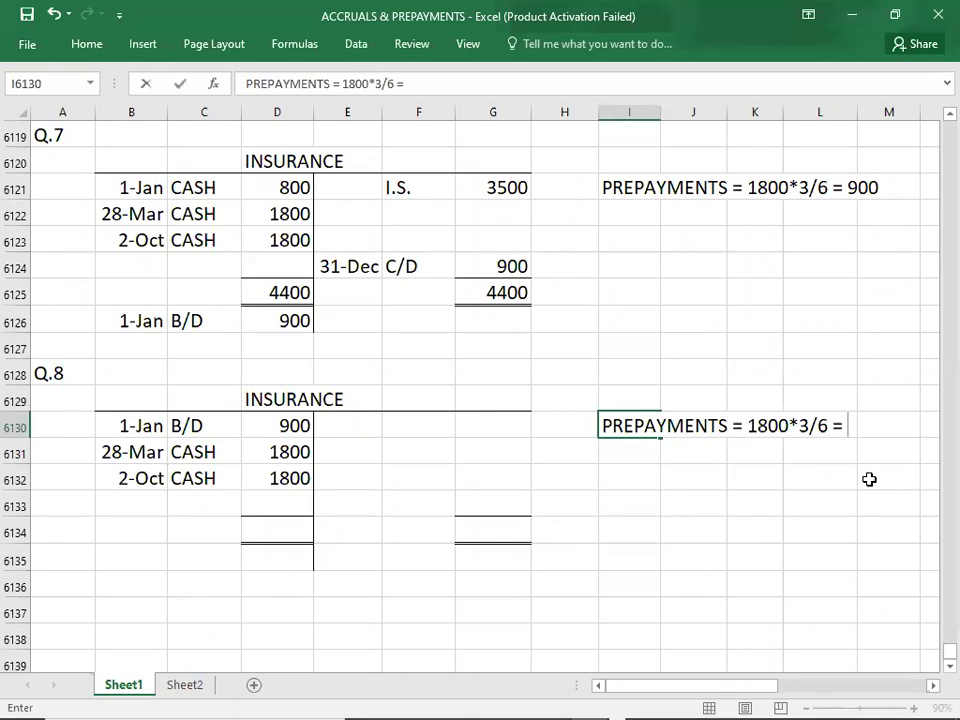
key("Return")
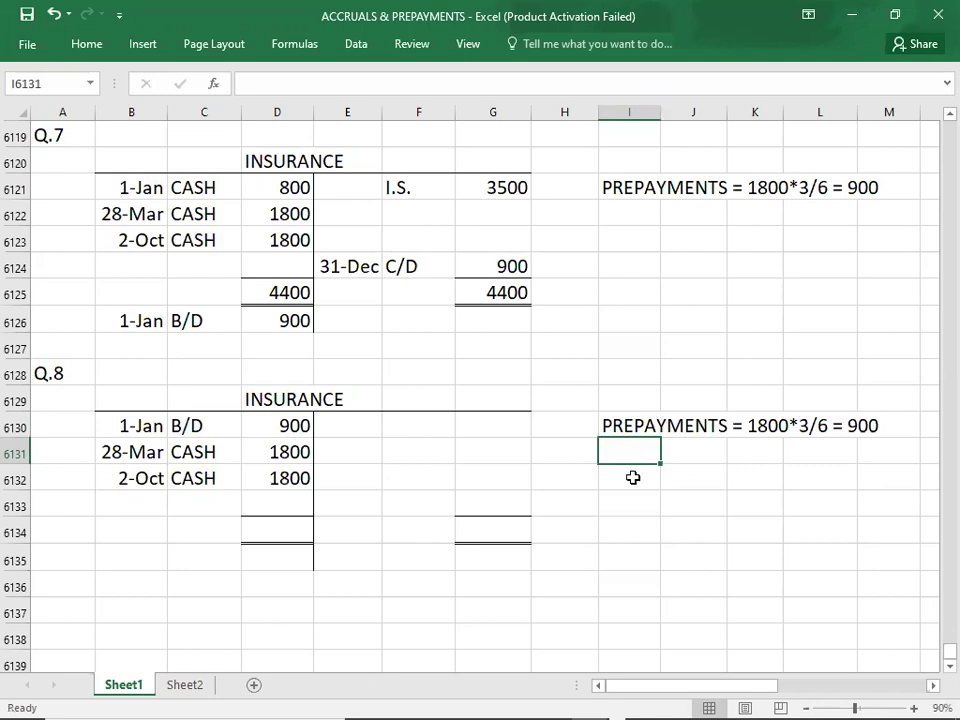
Carry down the Q.8 prepayment on the credit side as 31-Dec C/D 900 in E6133:G6133
left_click(488, 509)
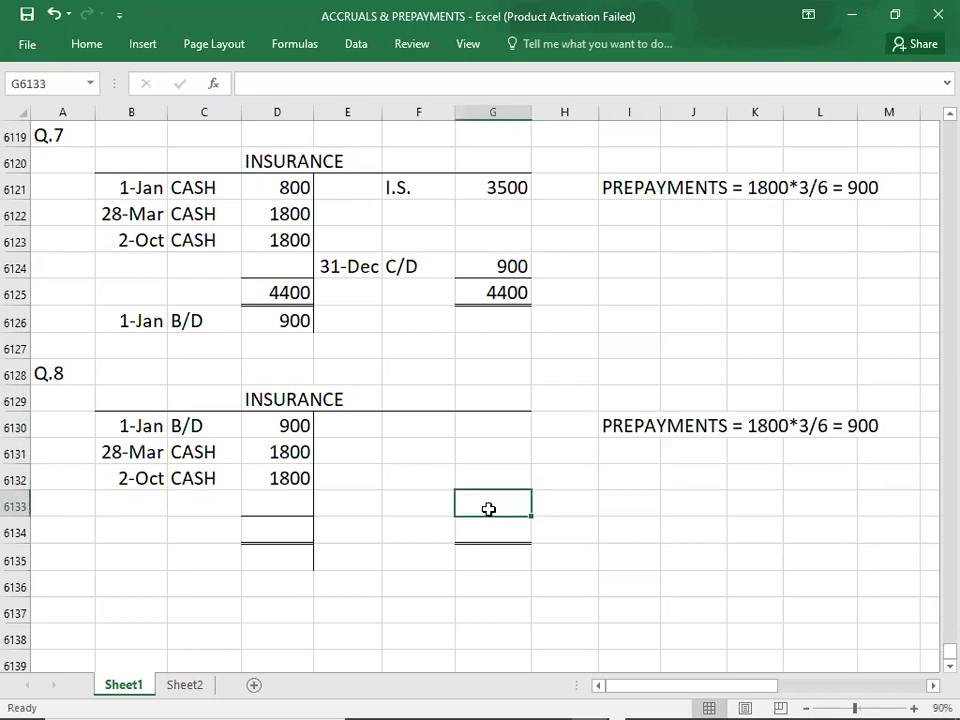
type("900")
key("Left")
key("Left")
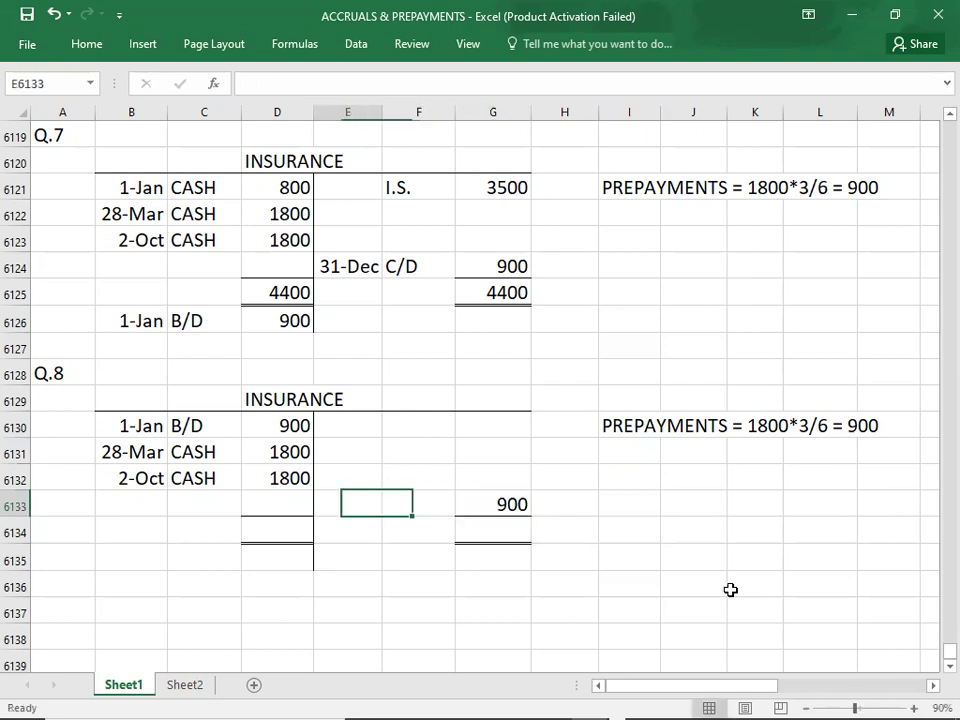
type("12/31-Dec")
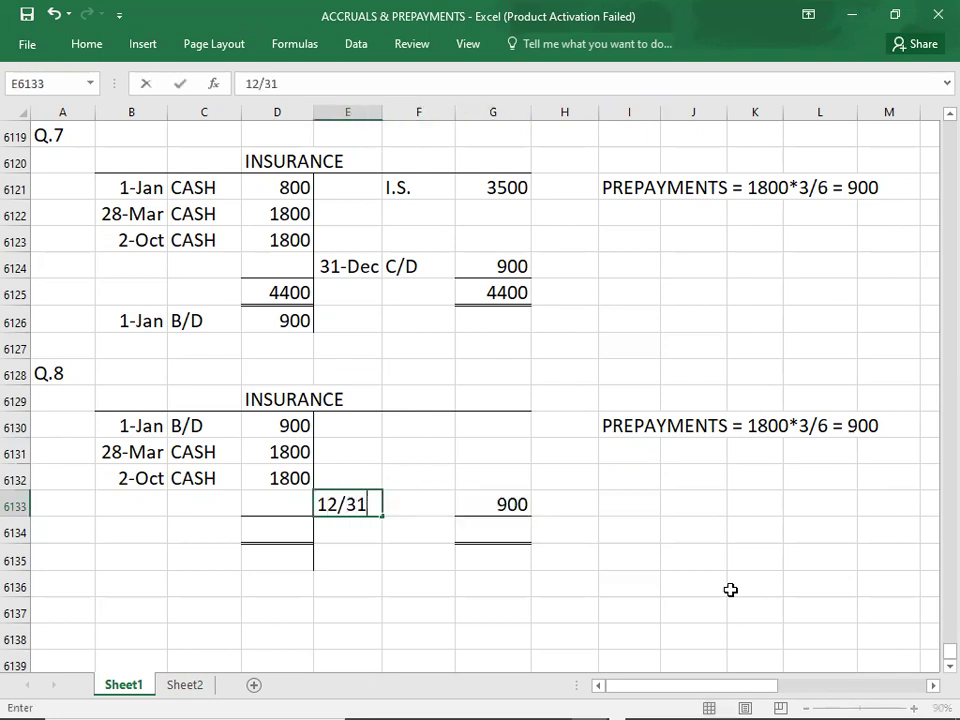
key("Right")
type("C/D")
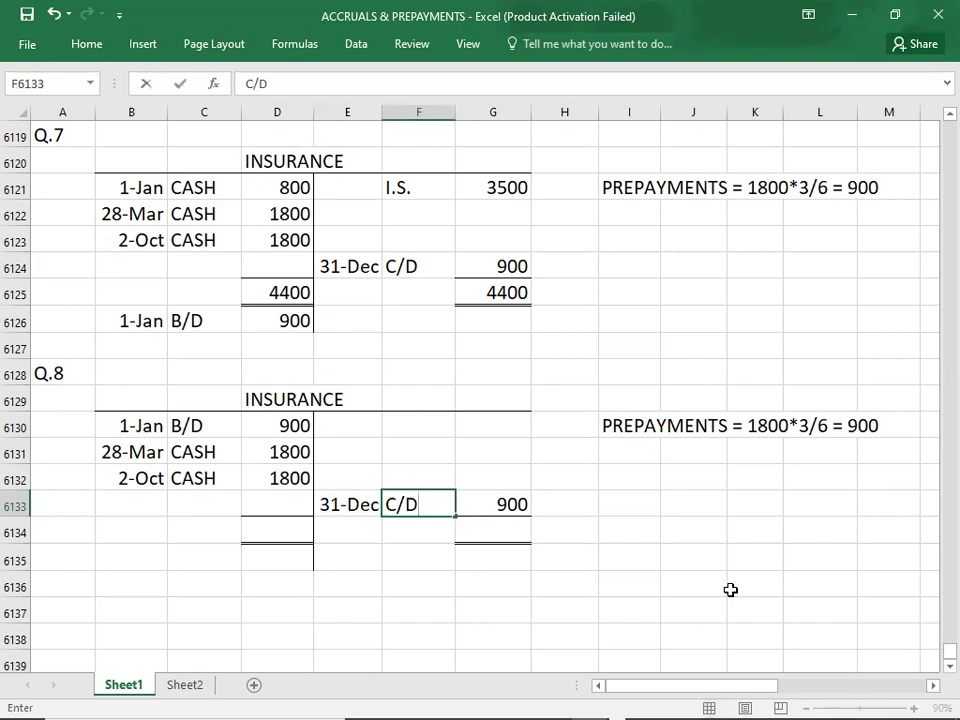
key("Right")
Add up the debit entries of the Q.8 insurance account and enter 4500 as the total in D6134 and G6134
key("Left")
key("Left")
key("Left")
key("Up")
key("Up")
key("Up")
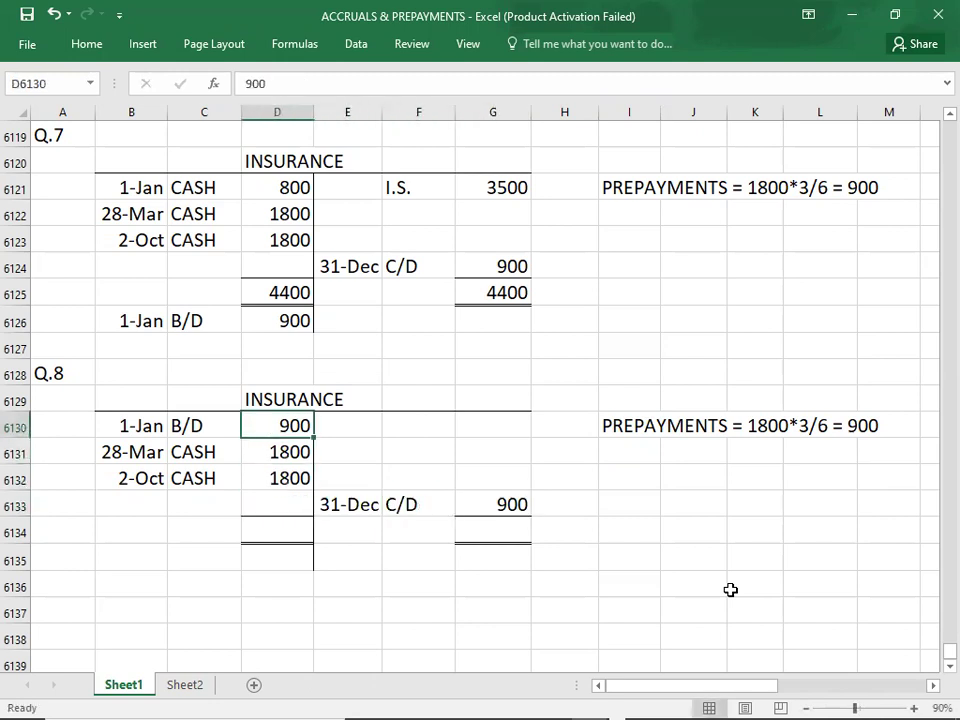
key("shift+Down")
key("shift+Down")
key("shift+Down")
key("Down")
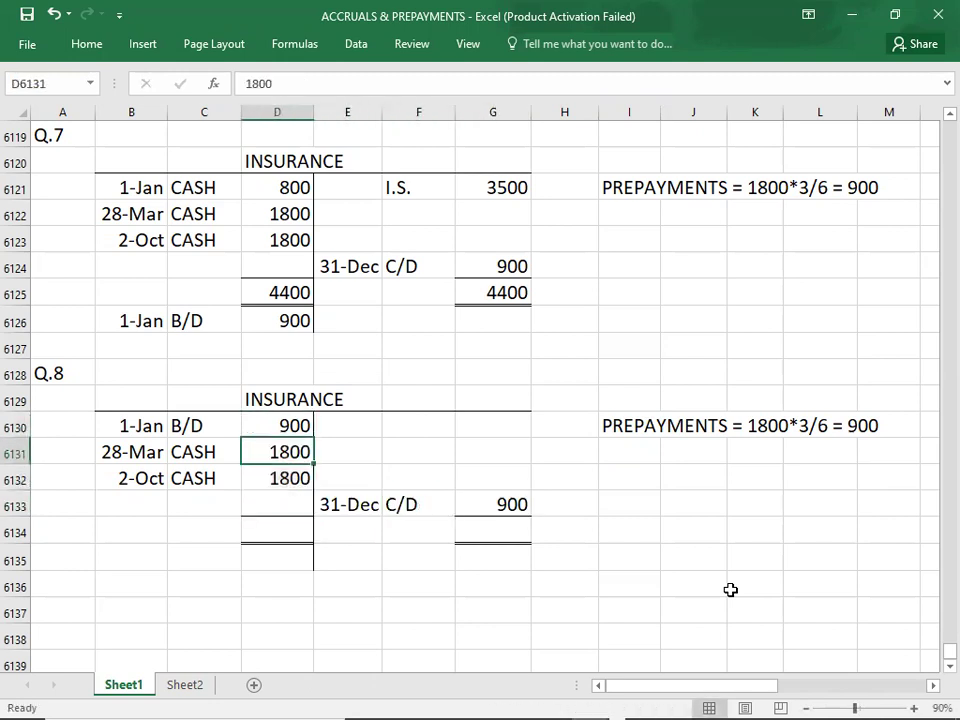
key("Down")
key("Down")
key("Down")
type("4500")
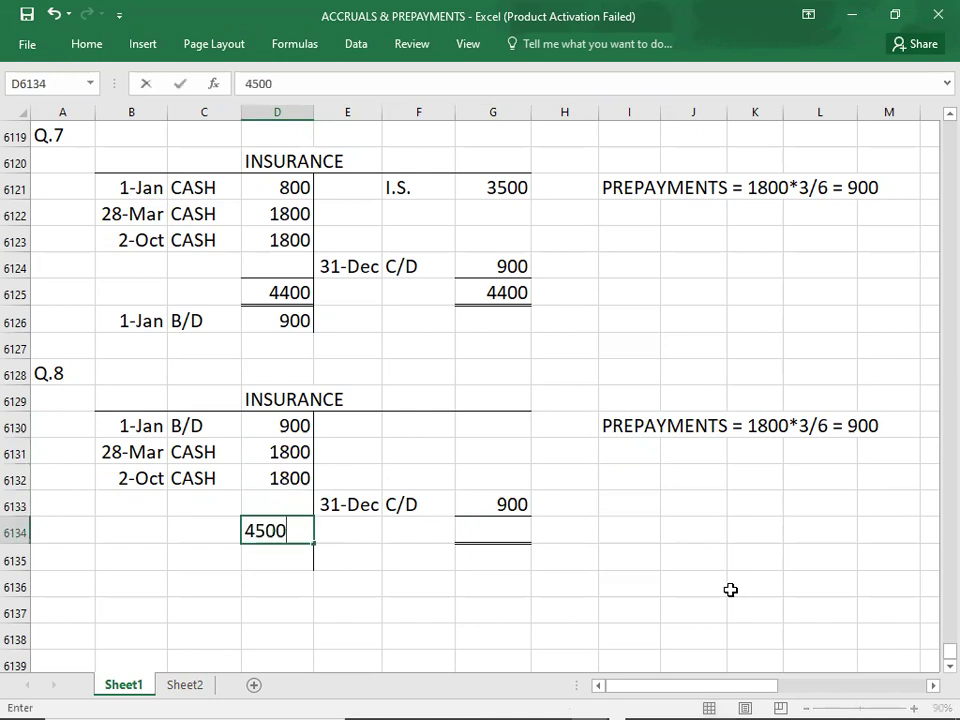
key("Right")
key("Right")
key("Right")
type("4500")
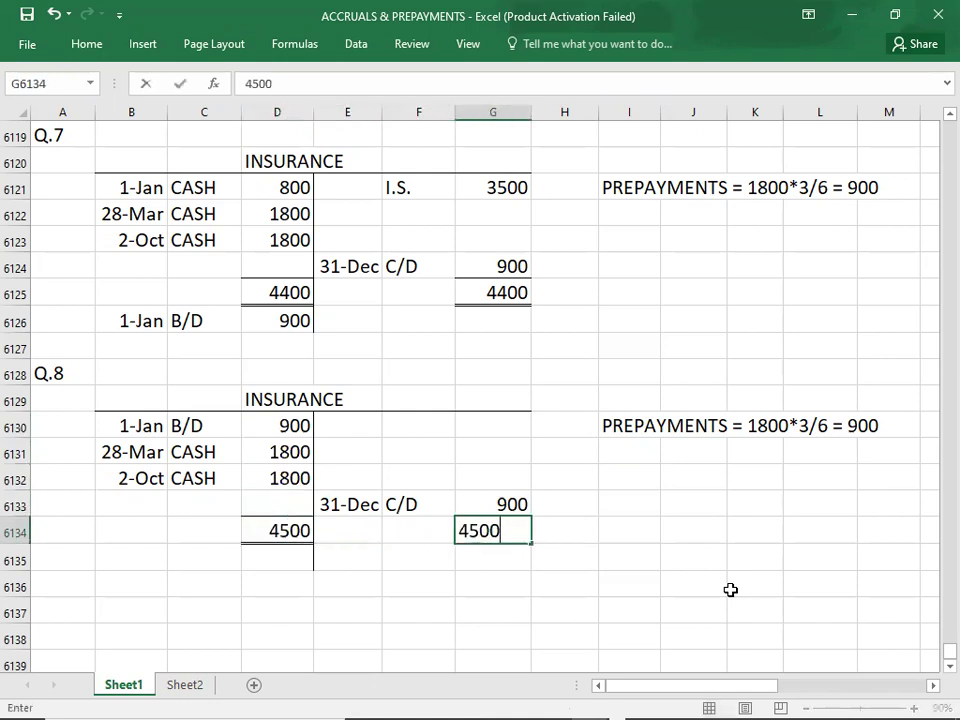
Enter the year's insurance expense on the credit side of the Q.8 account as I.S. 3600 in F6130:G6130
key("Up")
key("Up")
key("Up")
key("Up")
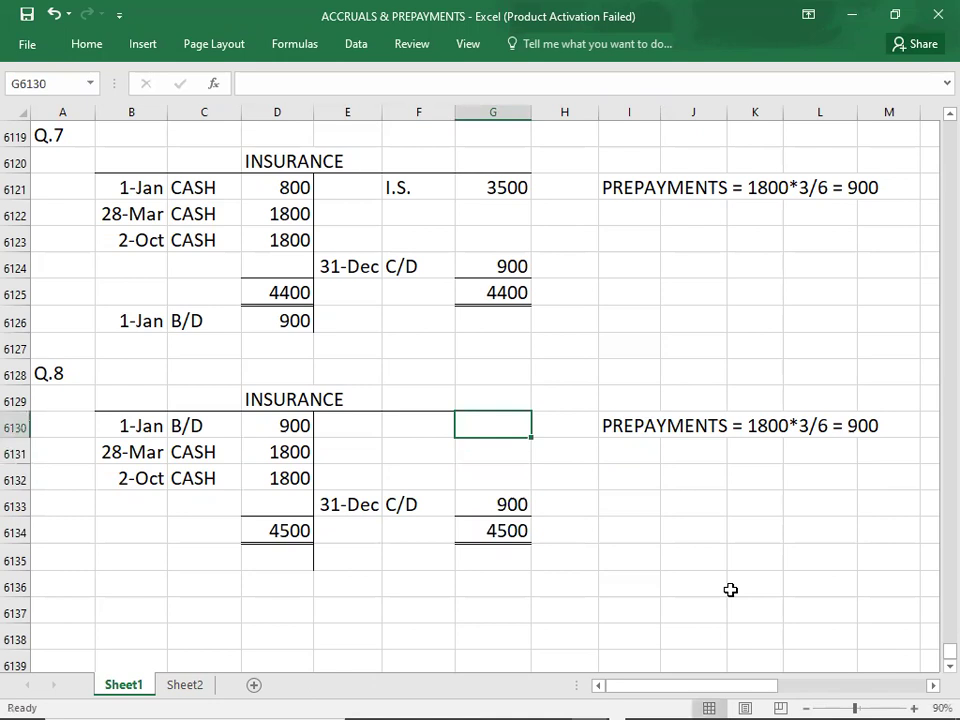
type("3600")
key("Left")
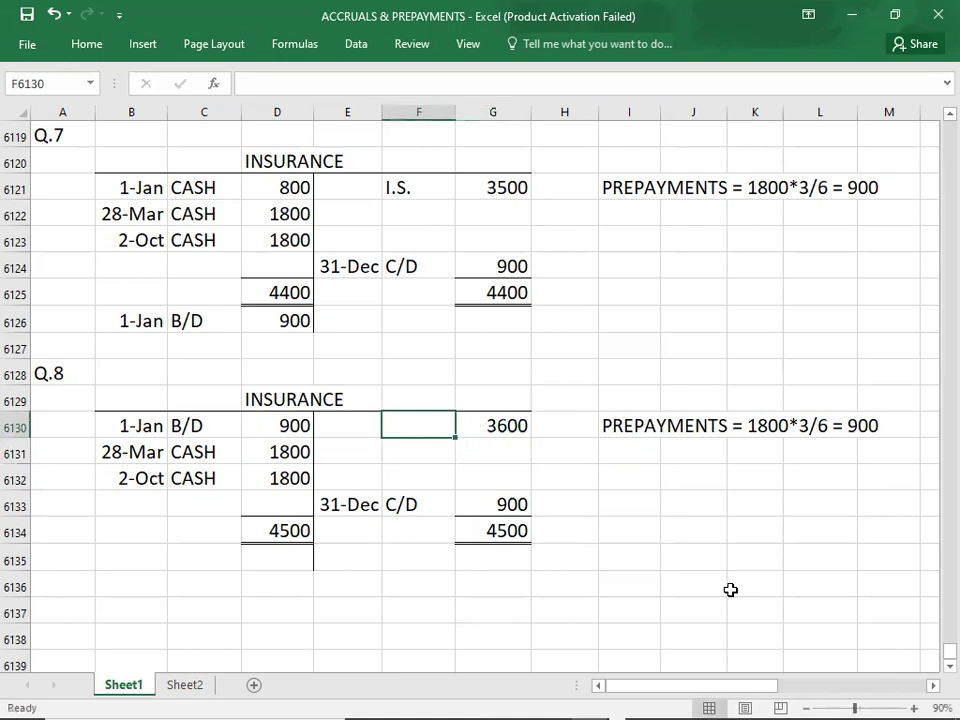
type("I.S.")
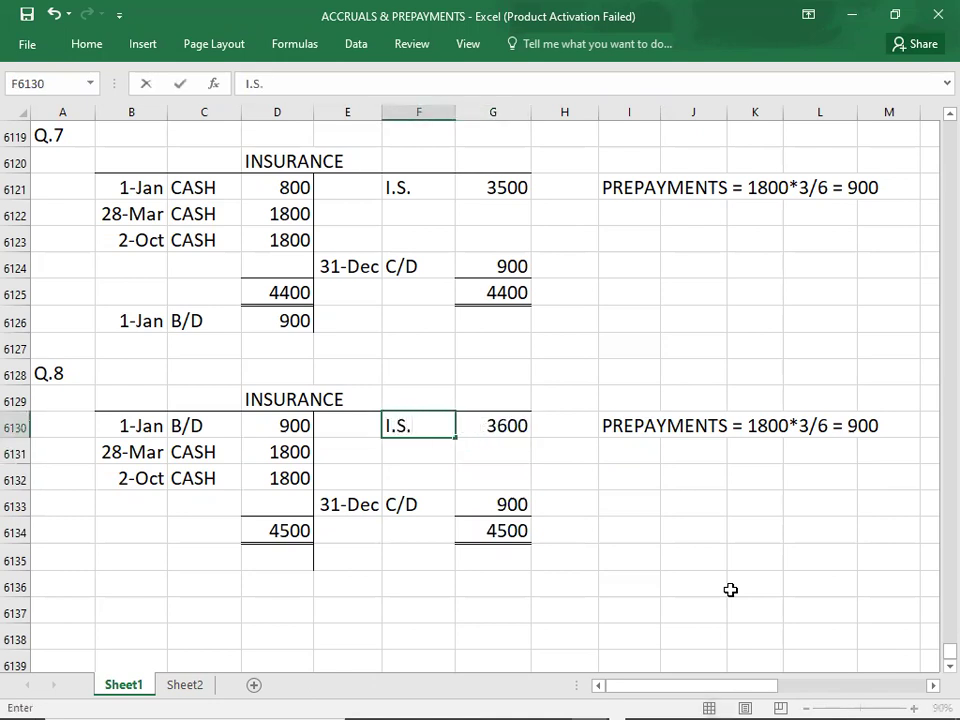
key("Return")
Go to the blank Q.9 T-account, read Q.9 on rent payable in the Acrobat PDF and return to Excel
key("Down")
key("Down")
key("Down")
key("Down")
key("Down")
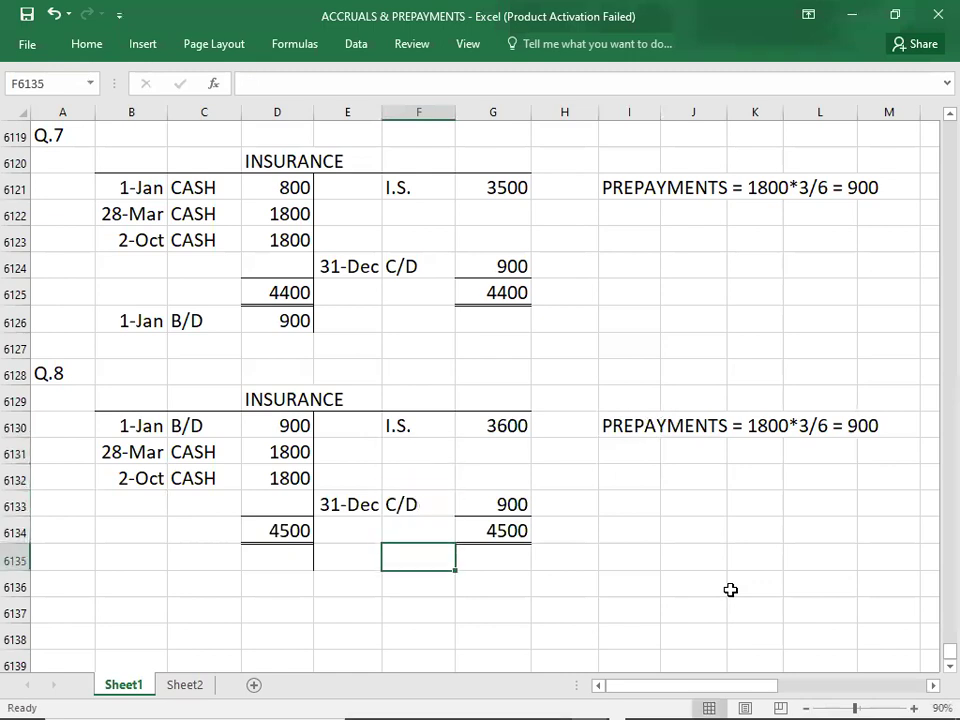
key("Left")
key("Left")
key("Left")
key("Left")
key("Left")
key("Down")
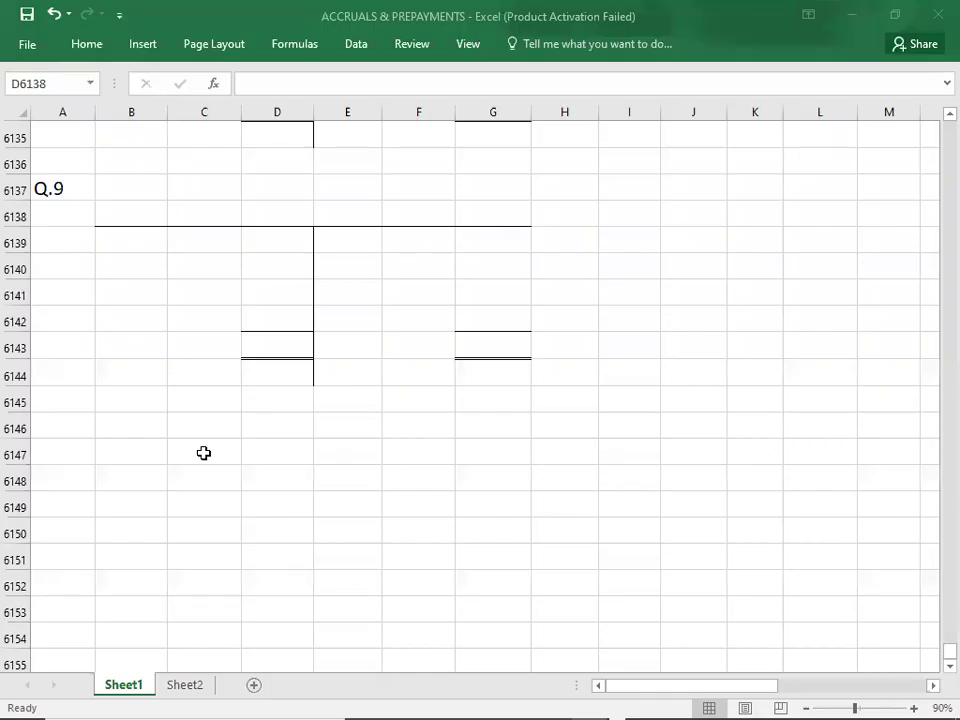
key("Down")
key("Down")
key("Down")
key("Down")
key("Down")
key("Down")
key("Down")
key("Down")
key("Down")
key("Down")
key("Down")
key("Down")
key("Down")
key("Down")
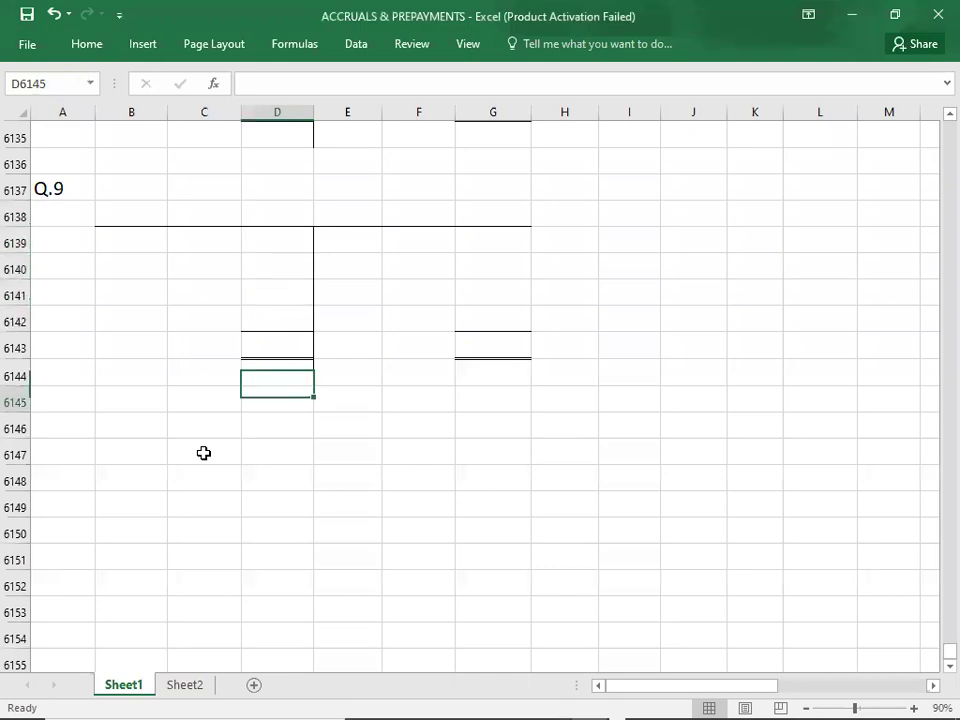
key("Down")
key("Down")
key("Down")
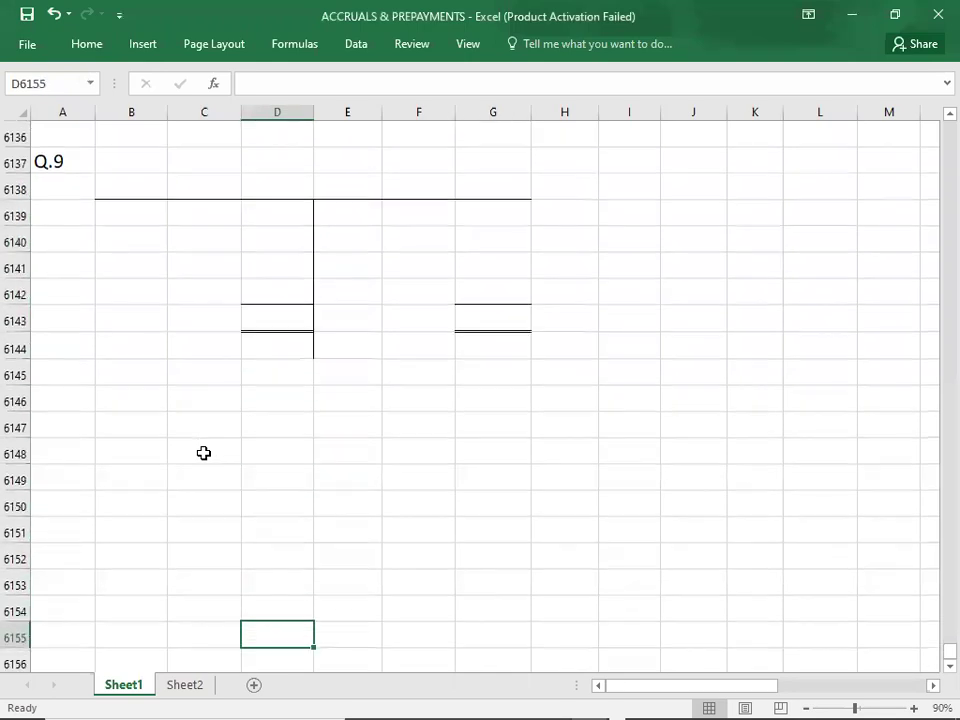
key("alt+Tab")
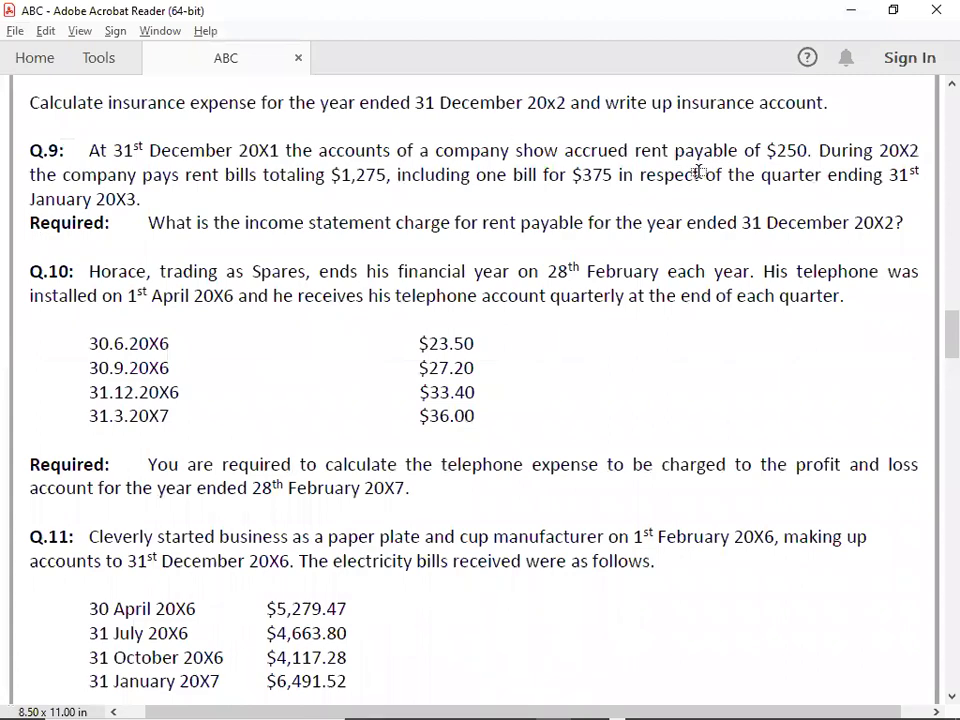
key("alt+Tab")
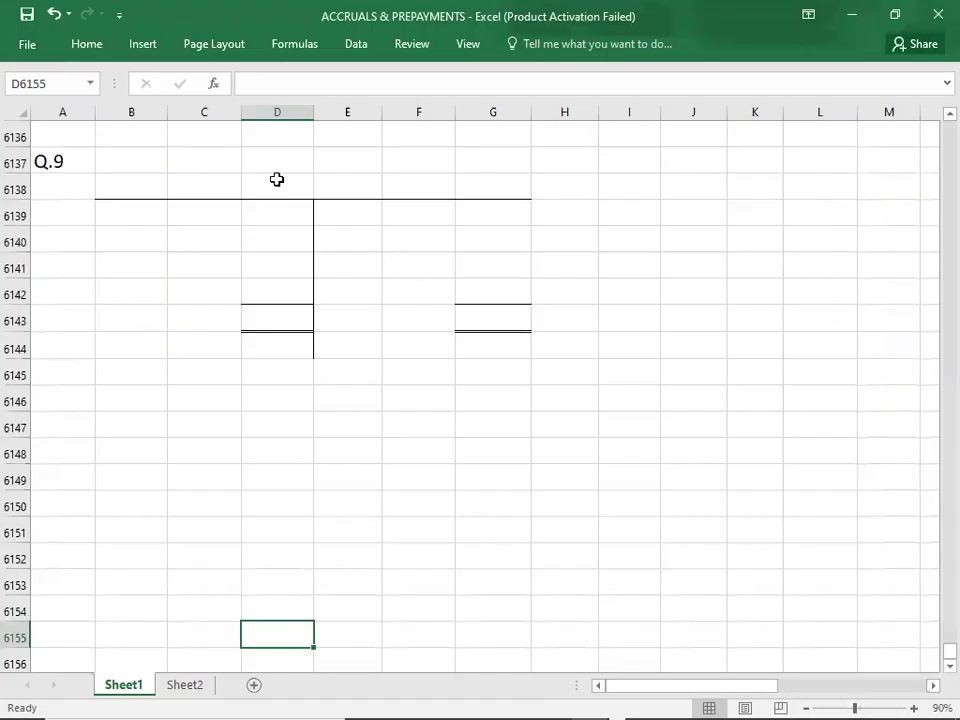
Title the Q.9 account RENT in D6138 and enter the opening accrual on the credit side as B/D 250 in F6139:G6139
double_click(279, 181)
type("RENT")
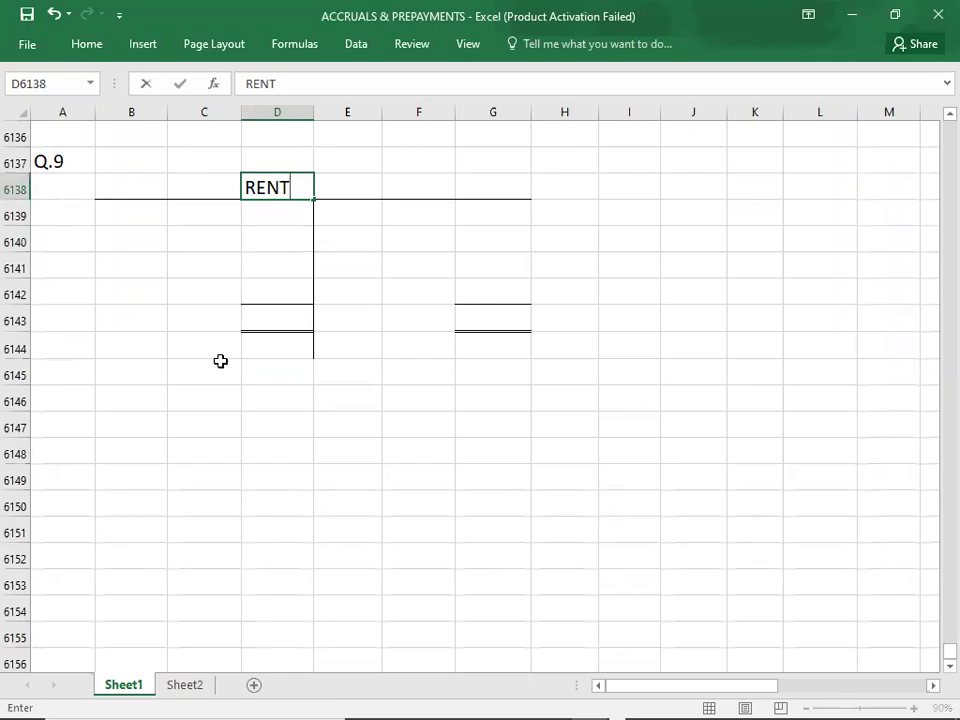
key("alt+Tab")
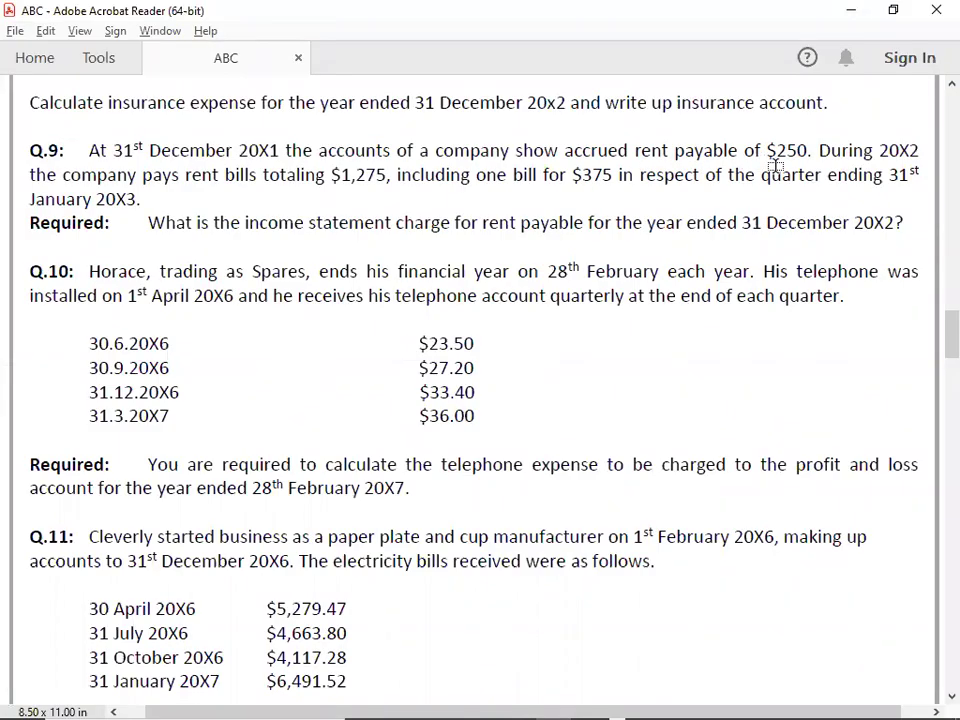
key("alt+Tab")
left_click(433, 210)
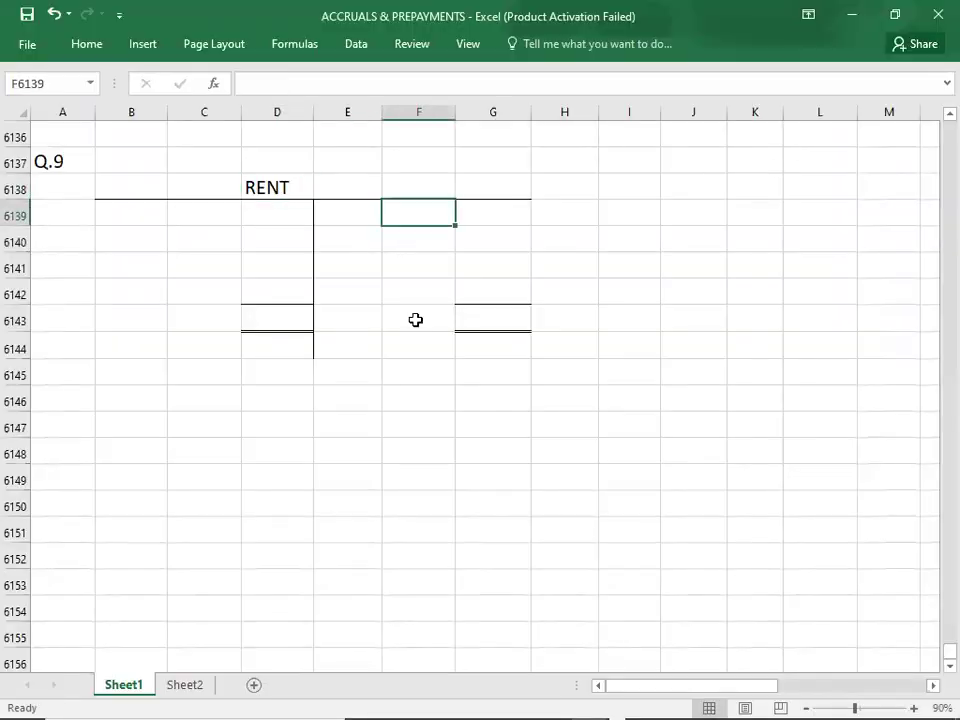
type("B/D")
key("Tab")
type("250")
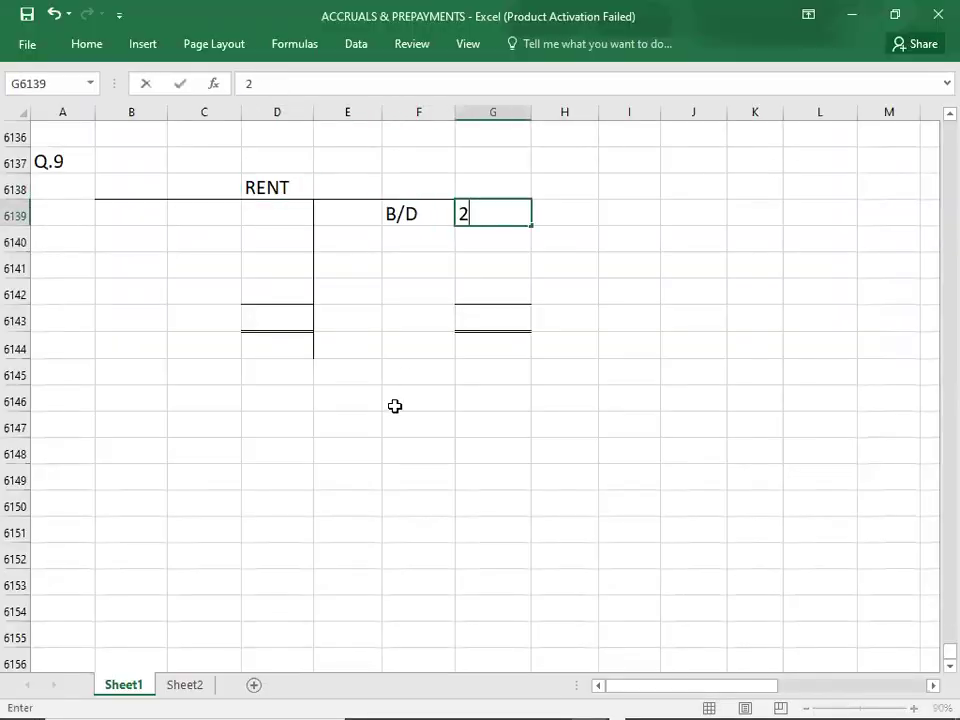
key("Return")
Check the rent paid in the Acrobat PDF and record it on the debit side as CASH 1275 in C6139:D6139
key("alt+Tab")
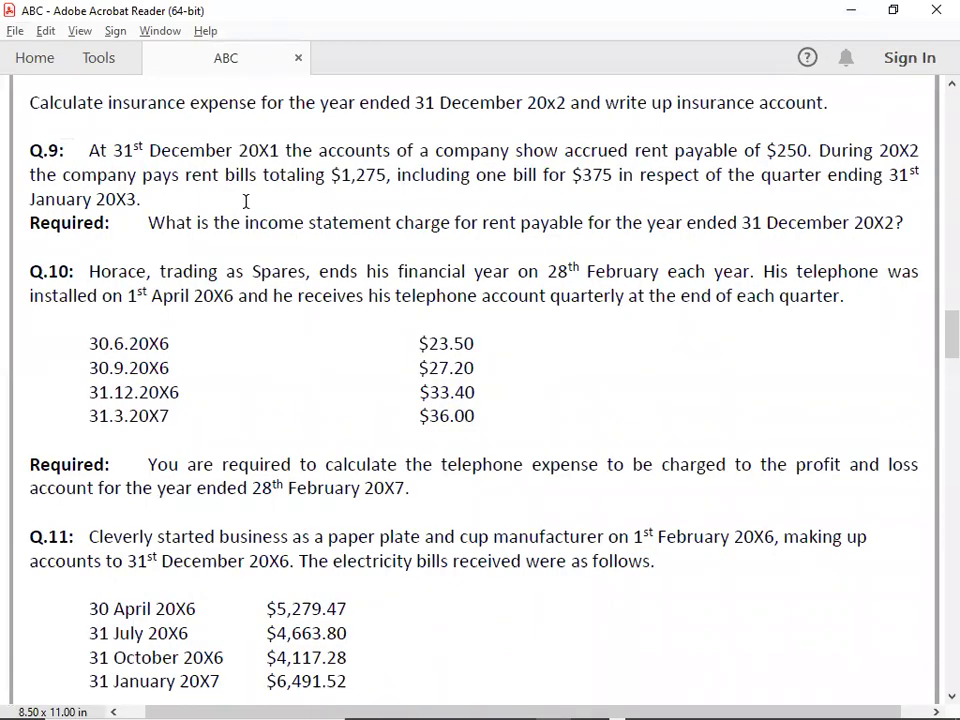
key("alt+Tab")
key("Left")
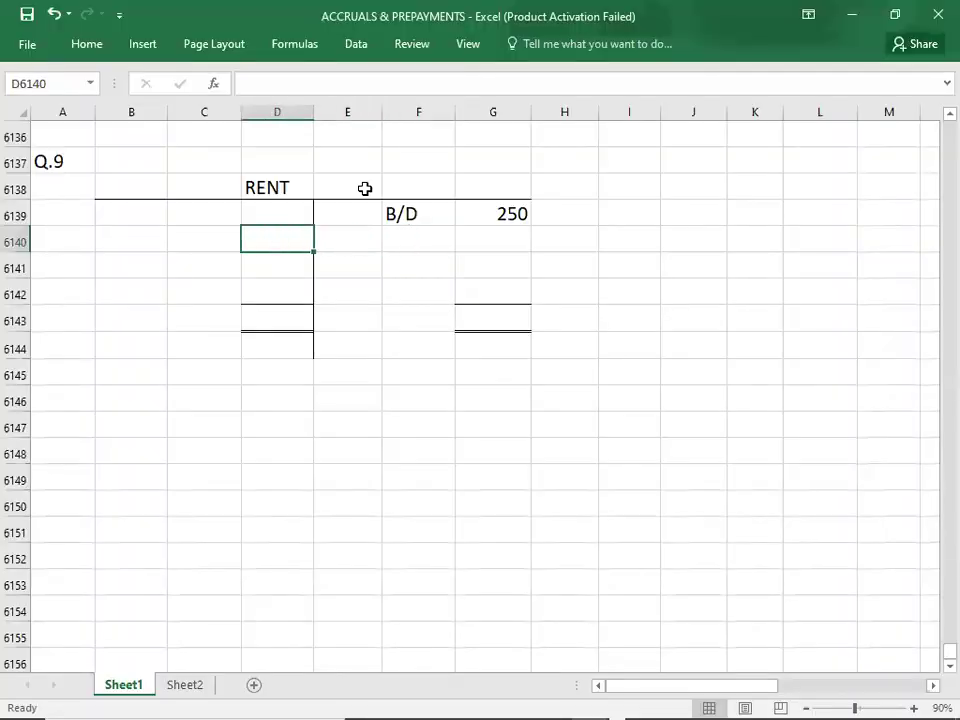
key("Up")
type("1275")
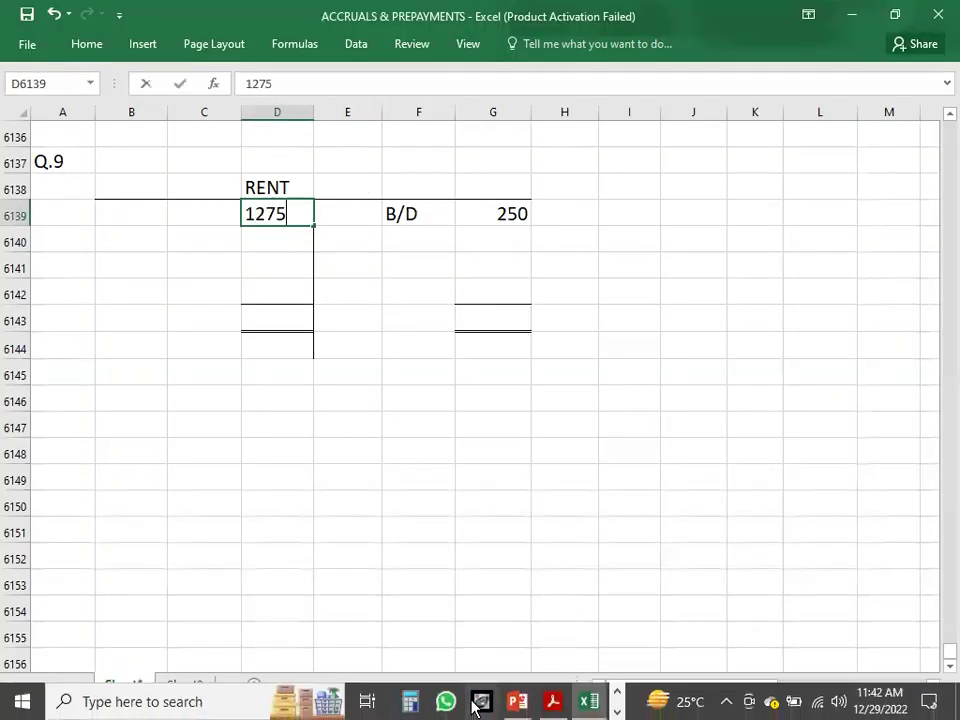
key("Left")
type("CASH")
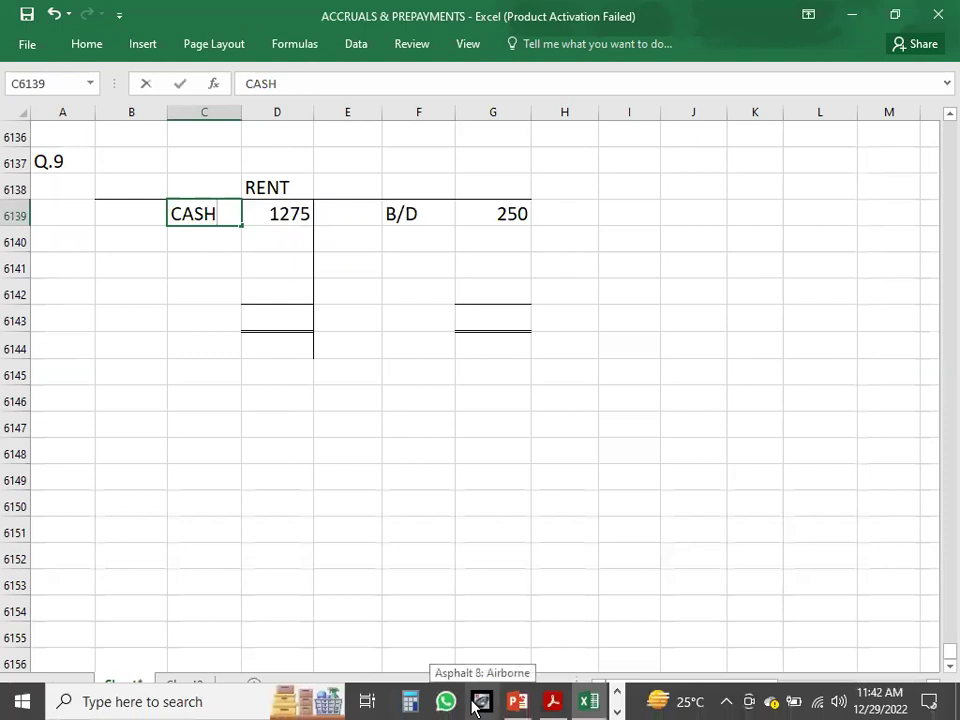
key("Return")
Highlight the year-end date 31 December 20X2 in Q.9's requirement in the Acrobat PDF and return to Excel
key("alt+Tab")
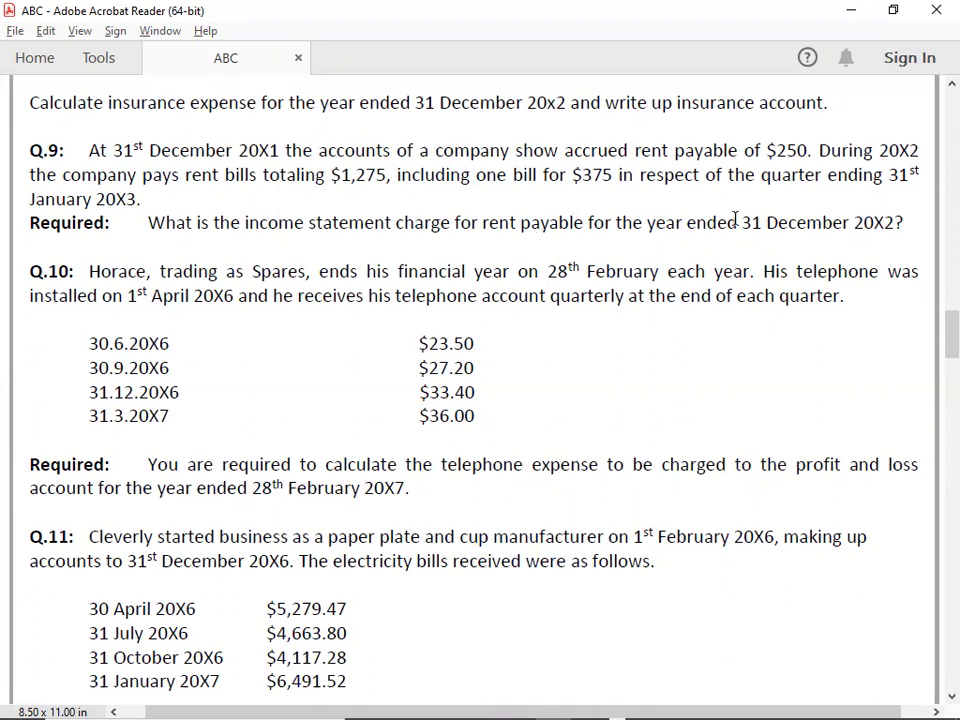
left_click_drag(741, 222, 885, 229)
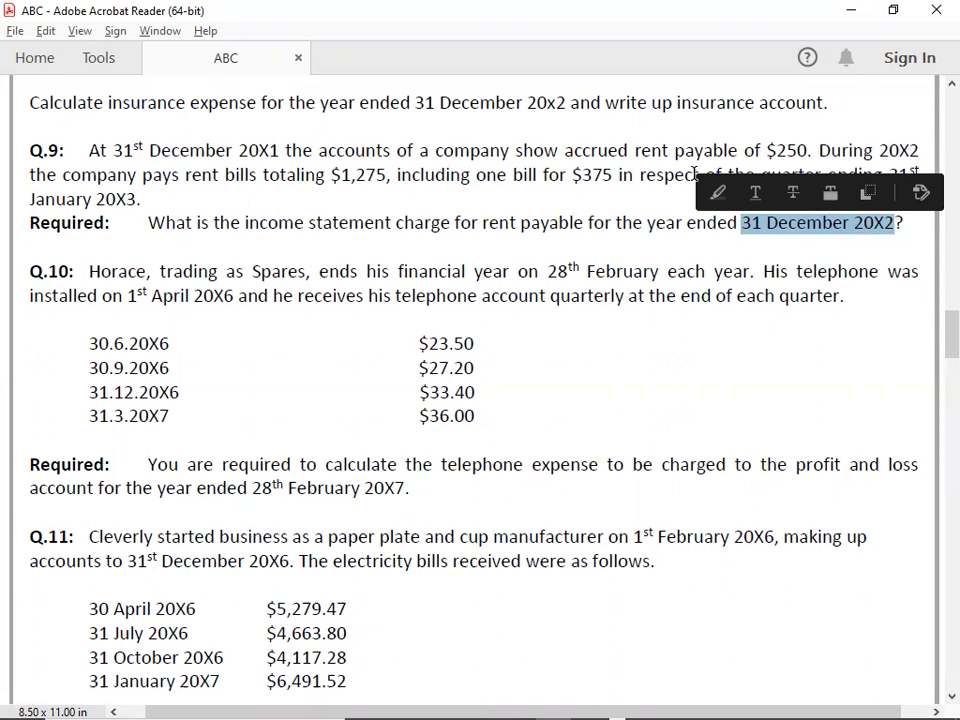
left_click(719, 193)
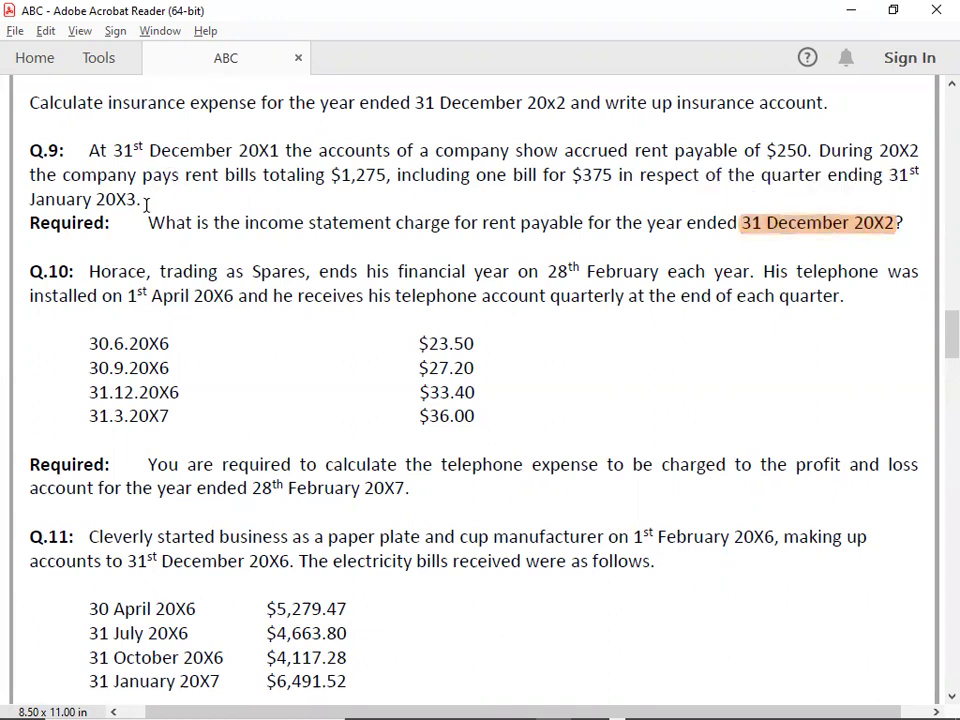
key("alt+Tab")
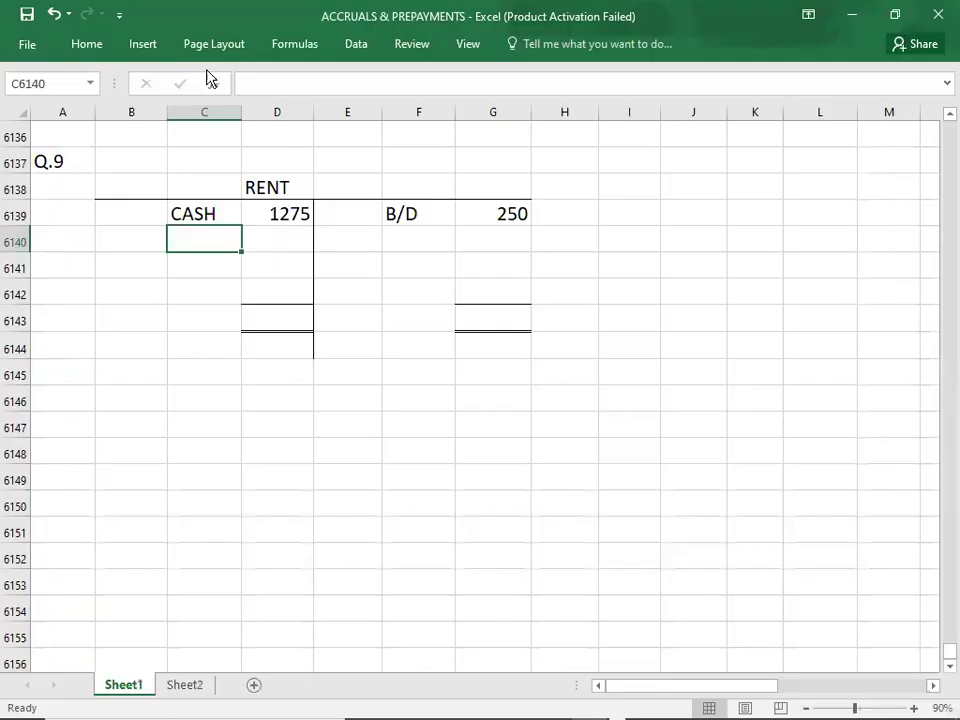
Write the prepayment working PREPAYMENTS = 375*1/3 = 125 in I6139 beside the Q.9 account
left_click(621, 211)
type("P")
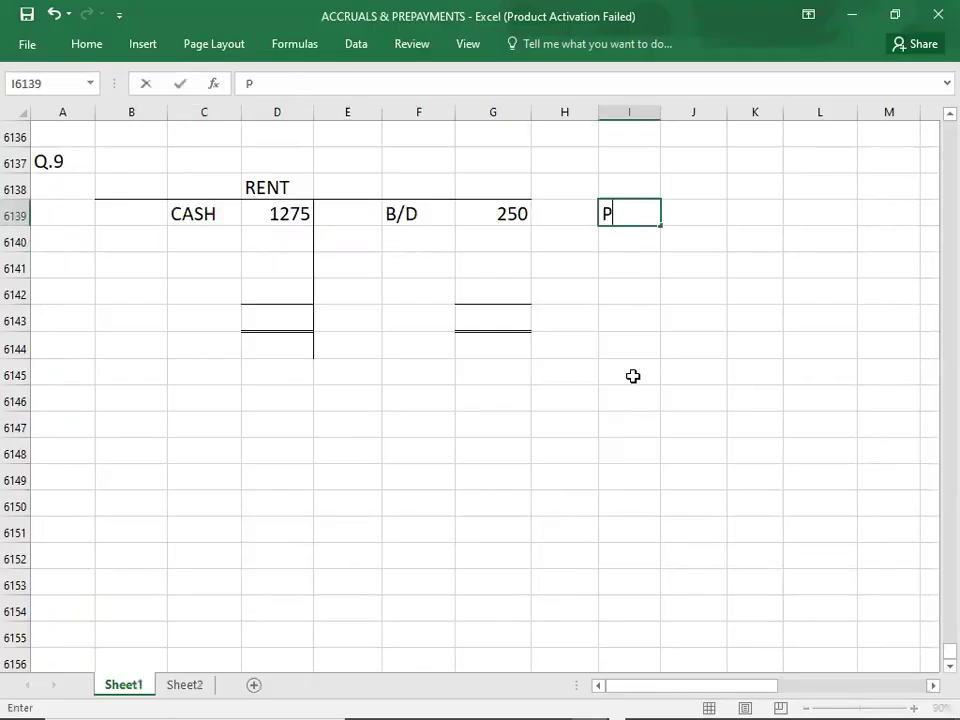
type("REPAYMENTS")
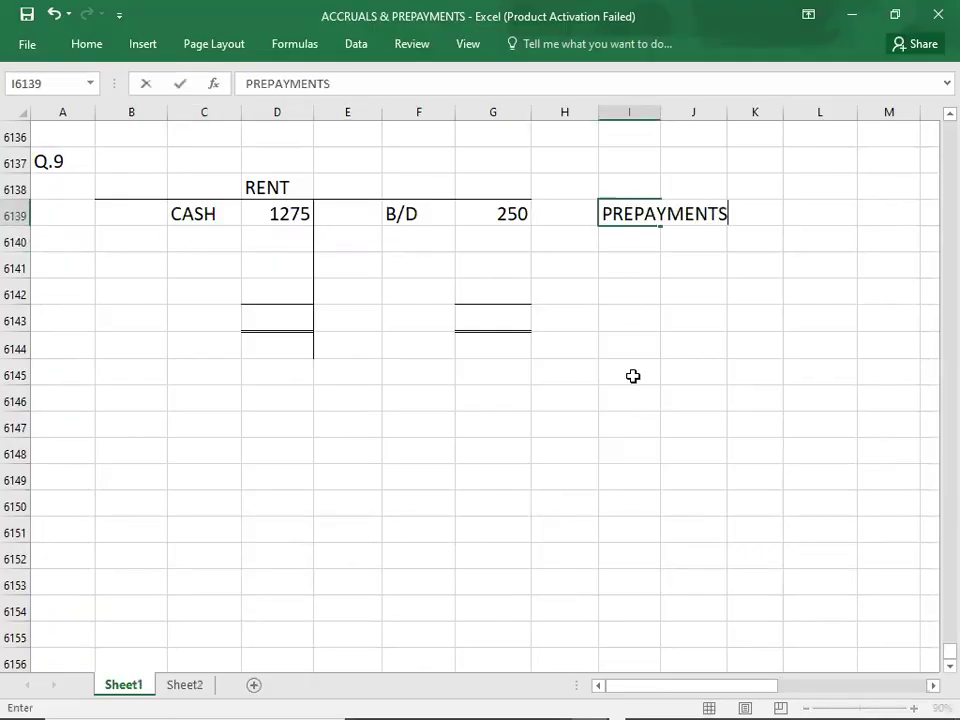
type(" = 375*1/")
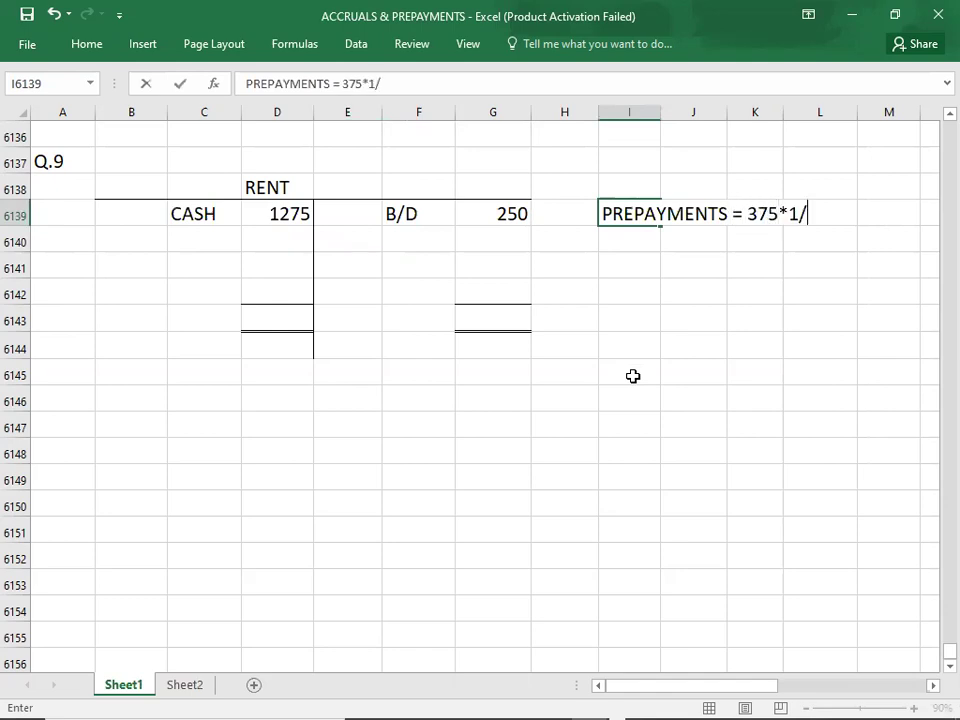
type("3 = 125")
key("Return")
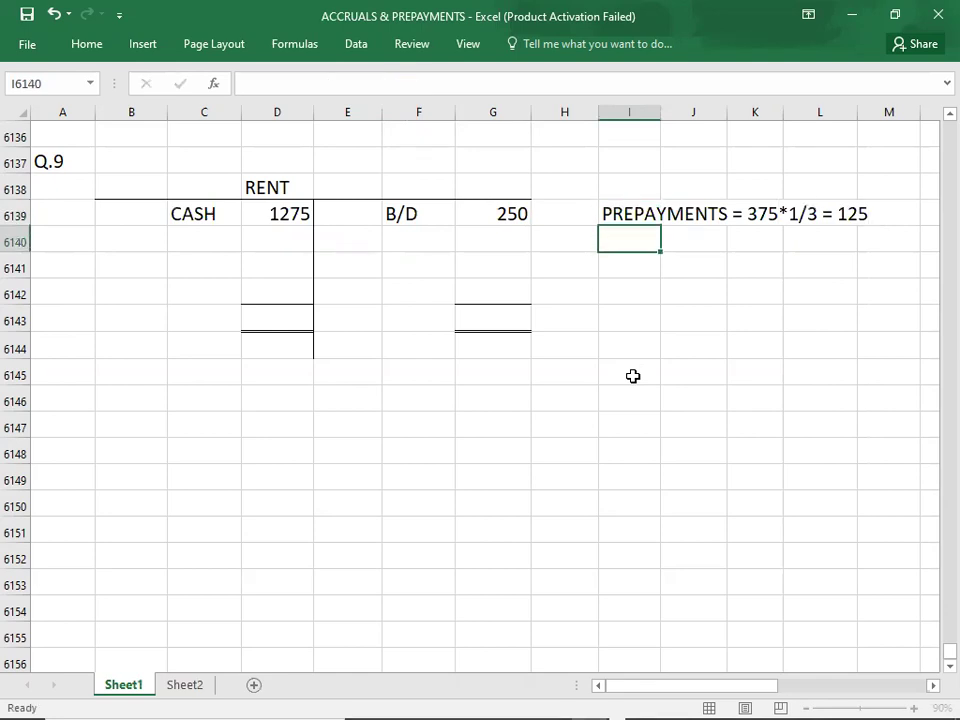
key("Return")
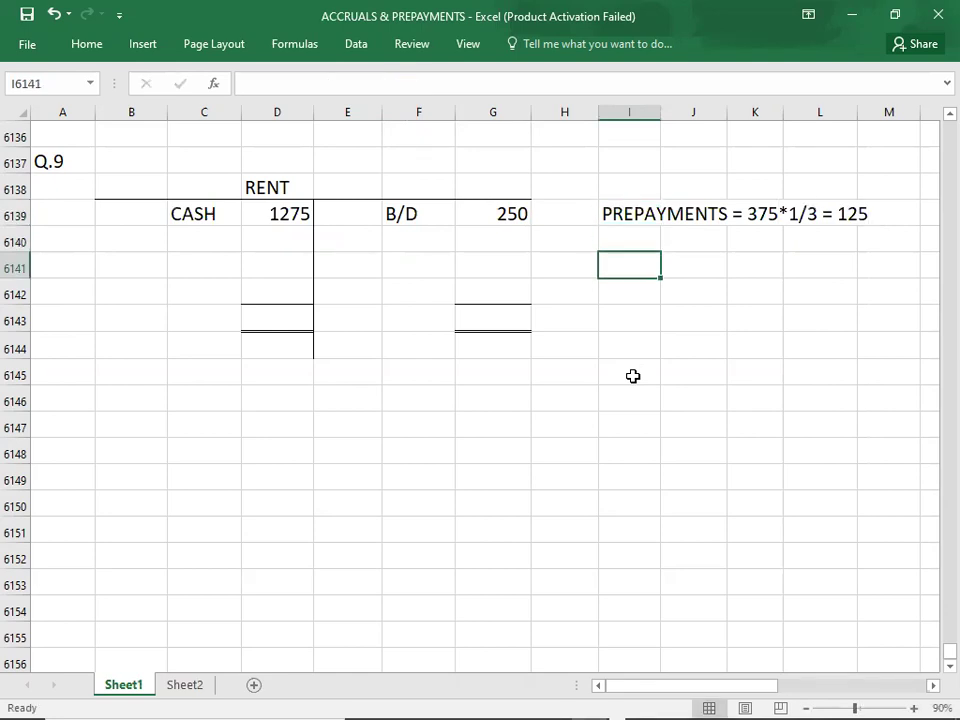
Carry down the Q.9 prepayment on the credit side as C/D 125 in F6142:G6142
left_click(478, 287)
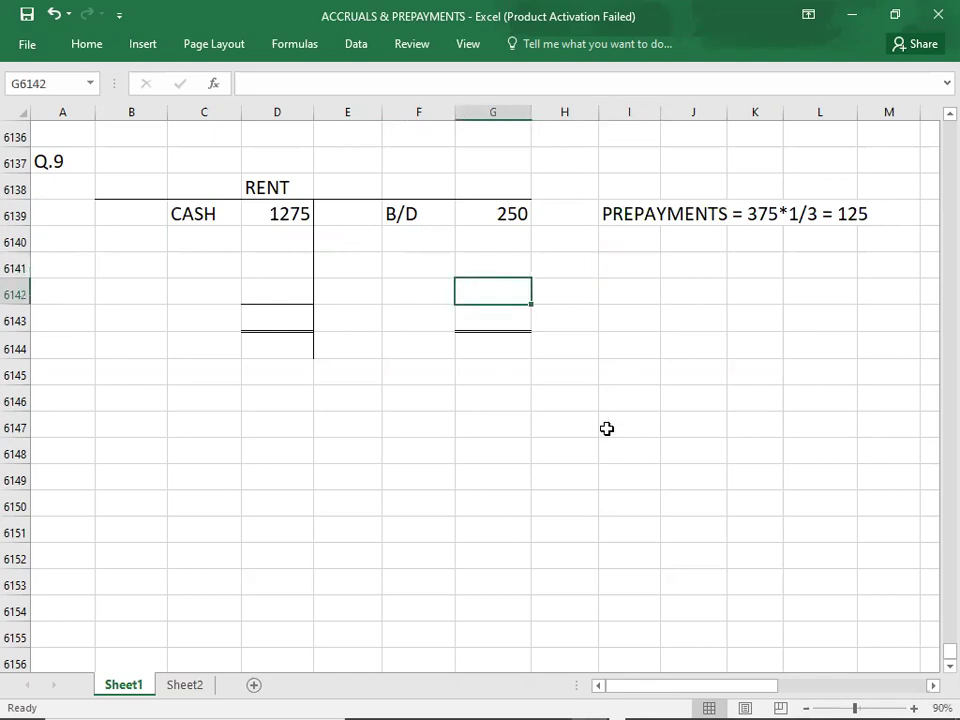
type("125")
key("Left")
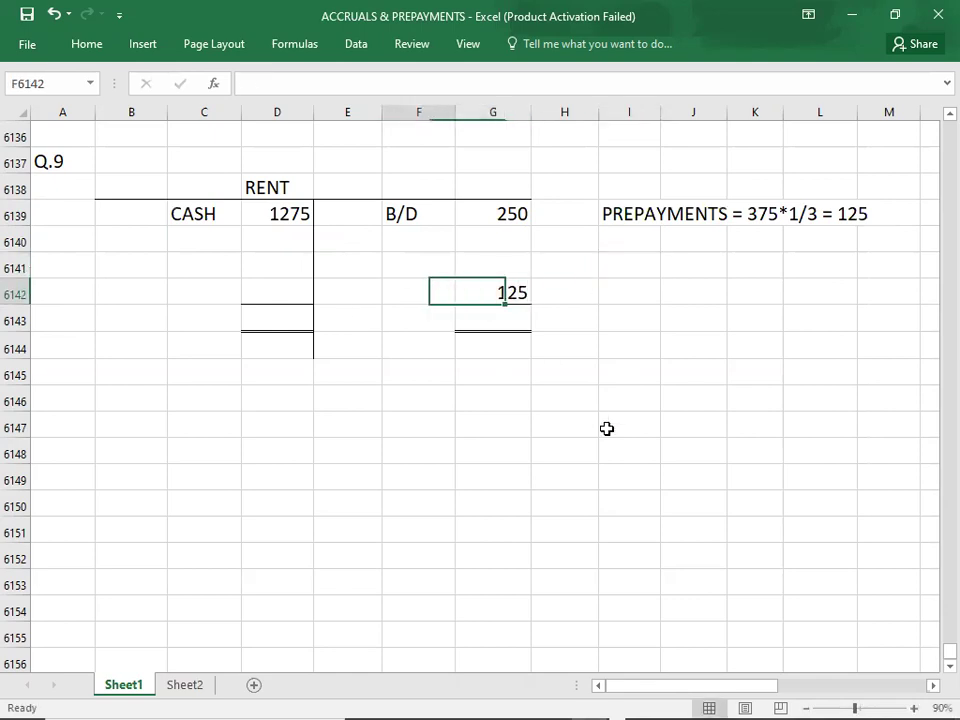
key("Left")
key("Right")
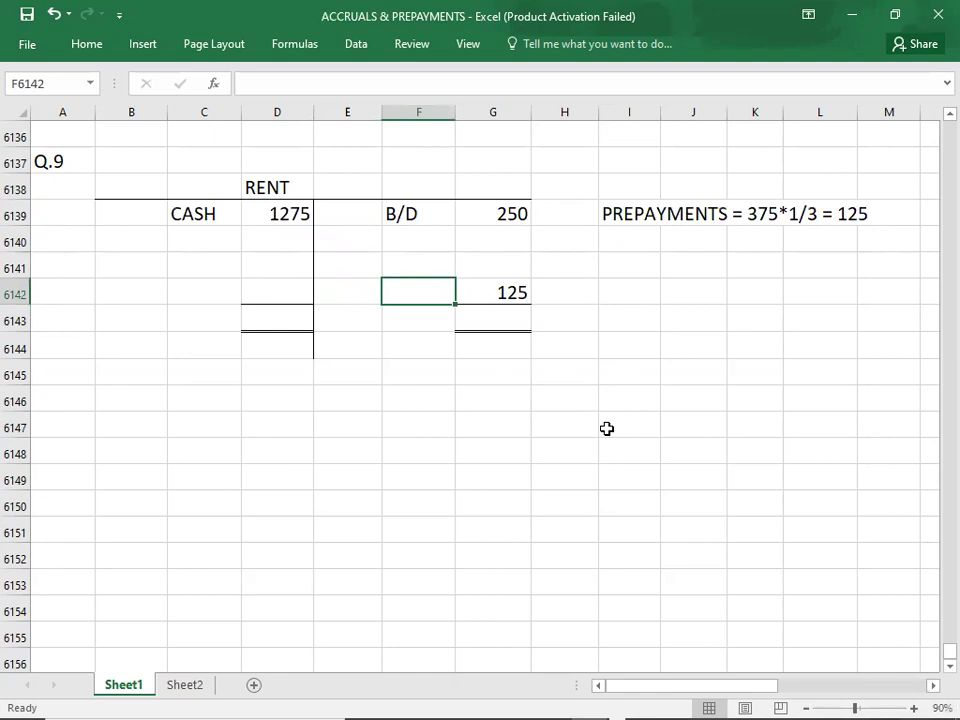
type("C/D")
Enter 1275 as the total of both sides of the Q.9 rent account in D6143 and G6143
key("Left")
key("Left")
key("Up")
key("Up")
key("Up")
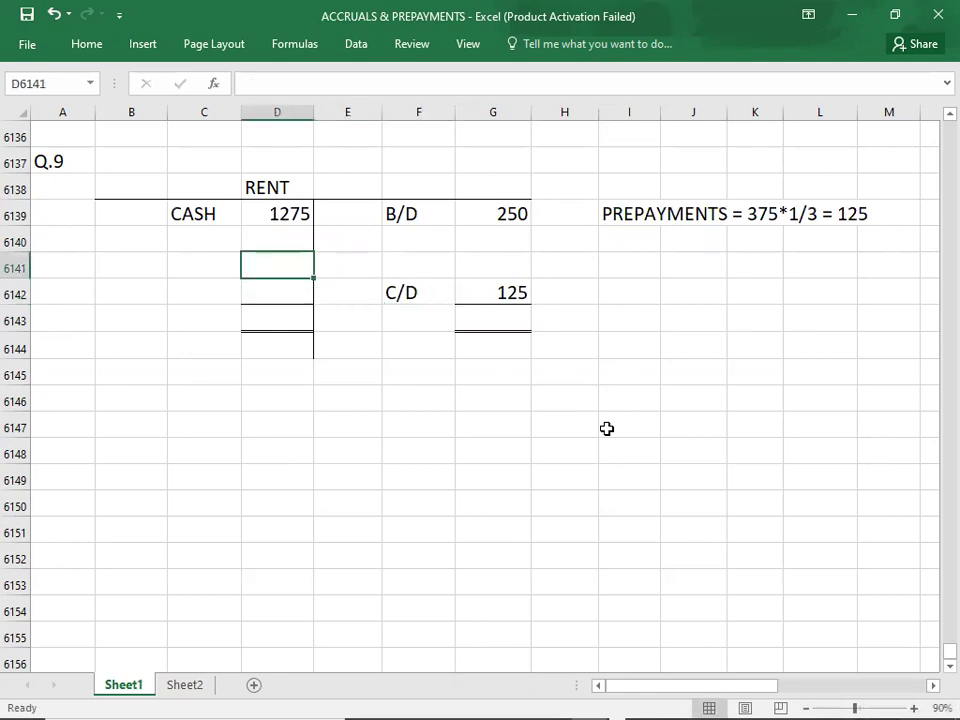
key("Down")
key("Down")
key("Down")
key("Down")
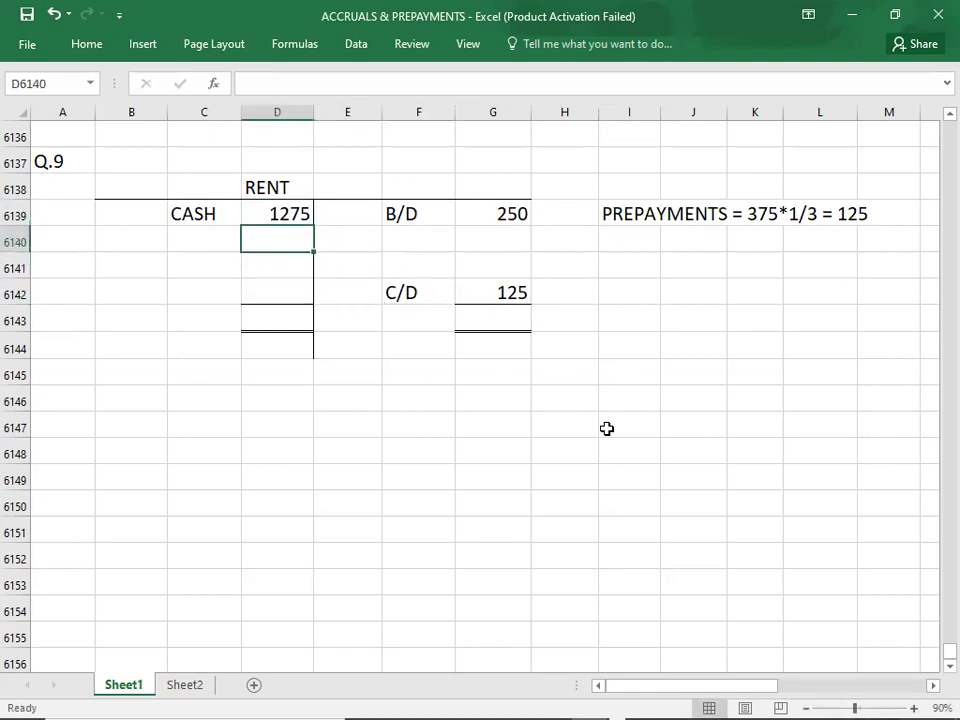
type("1275")
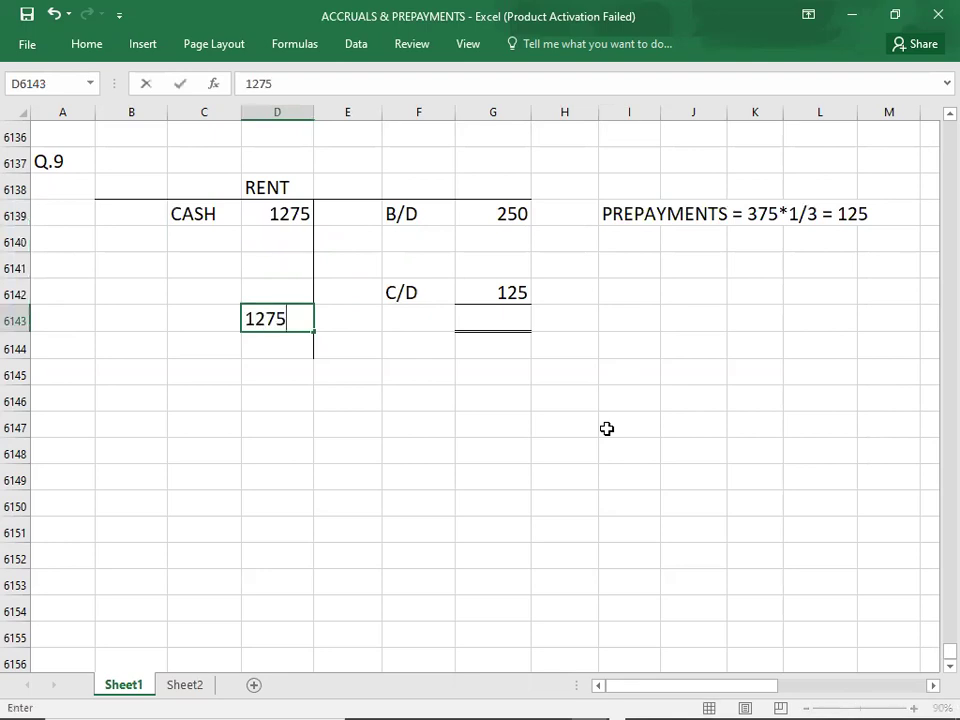
key("Right")
key("Right")
key("Right")
type("1275")
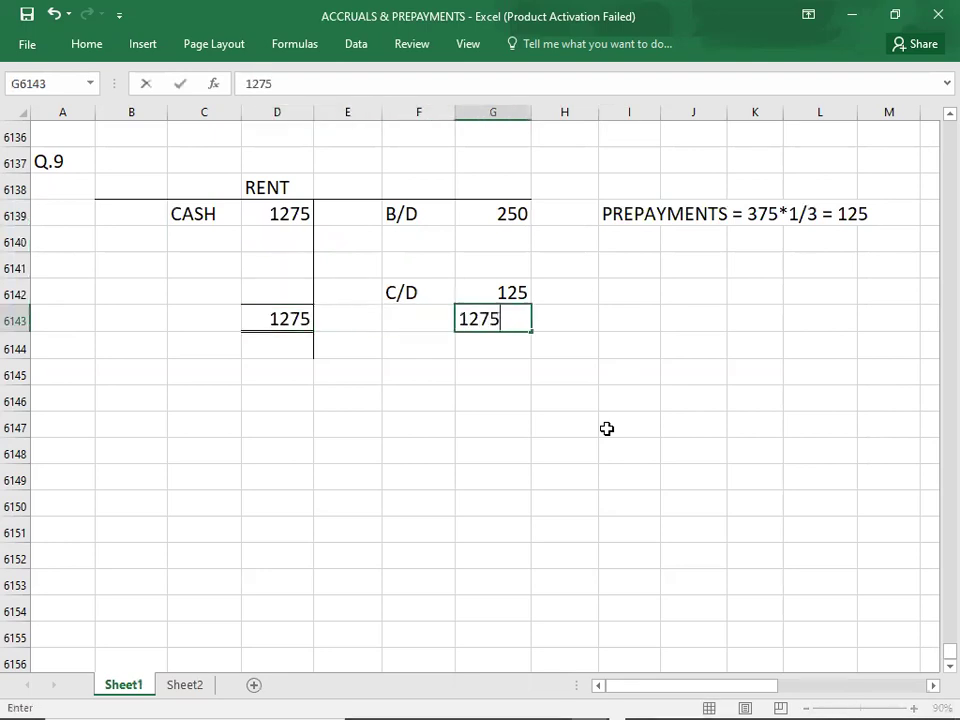
Enter the year's rent charge as the balancing figure on the credit side, I.S. 900 in F6140:G6140
key("Up")
key("shift+Up")
key("shift+Up")
key("shift+Up")
key("Up")
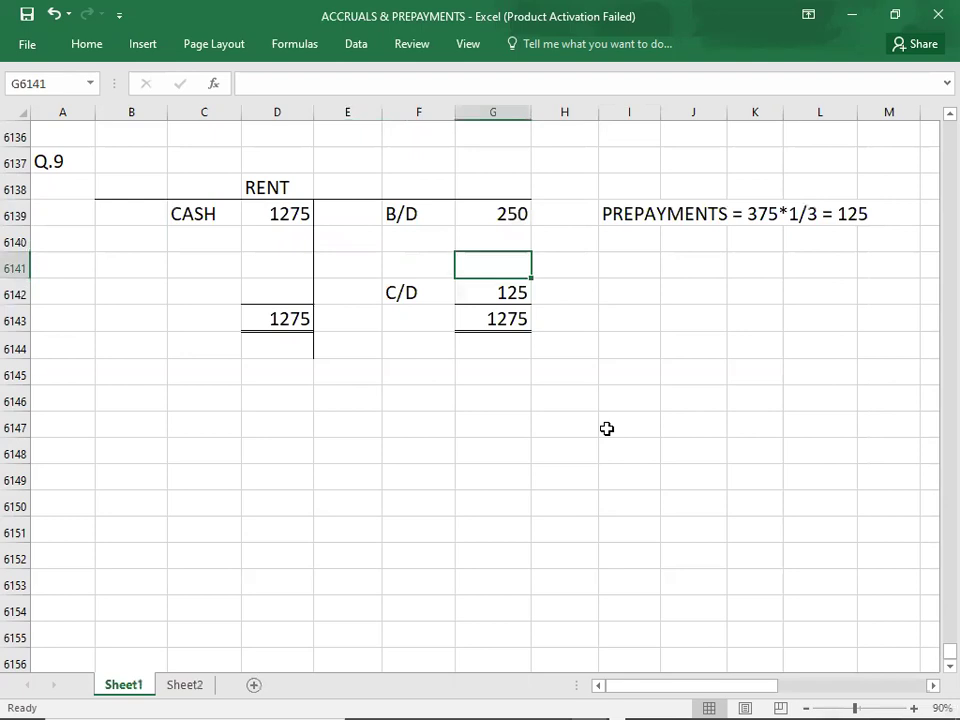
key("Up")
type("900")
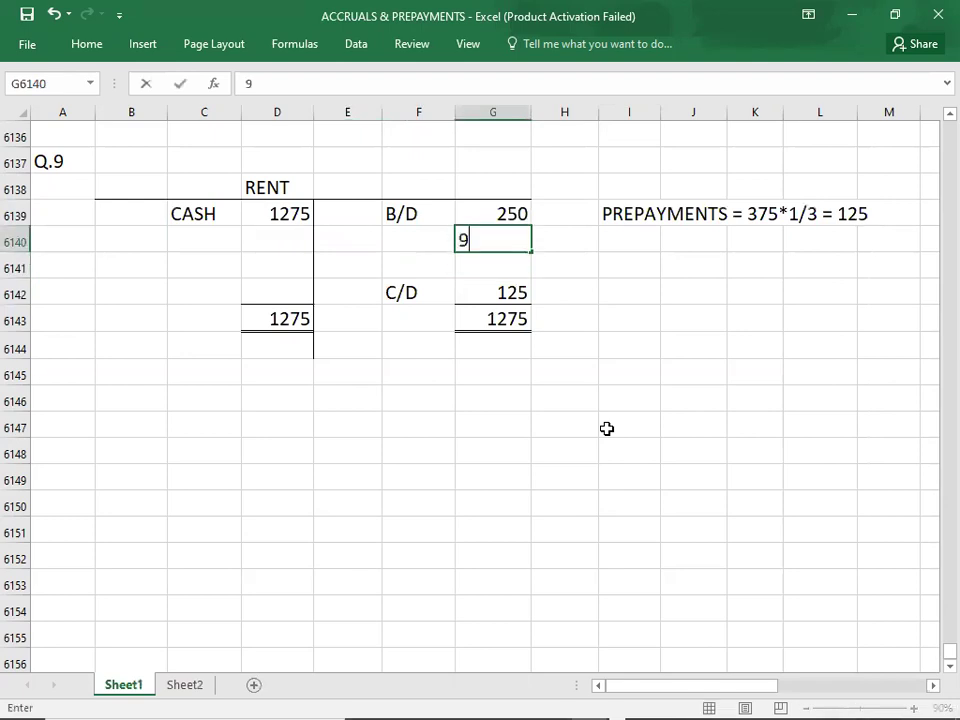
key("Left")
type("I.S.")
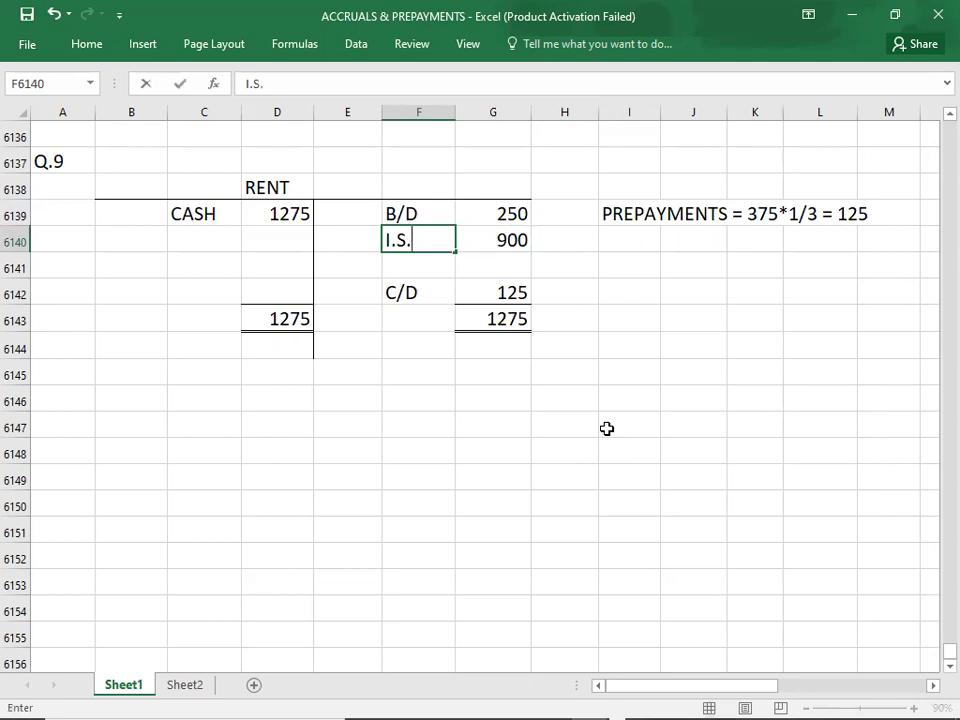
Go to the blank Q.10 T-account, read Q.10 on the telephone expense in the Acrobat PDF and return to Excel
key("Down")
key("Down")
key("Down")
key("Down")
key("Down")
key("Down")
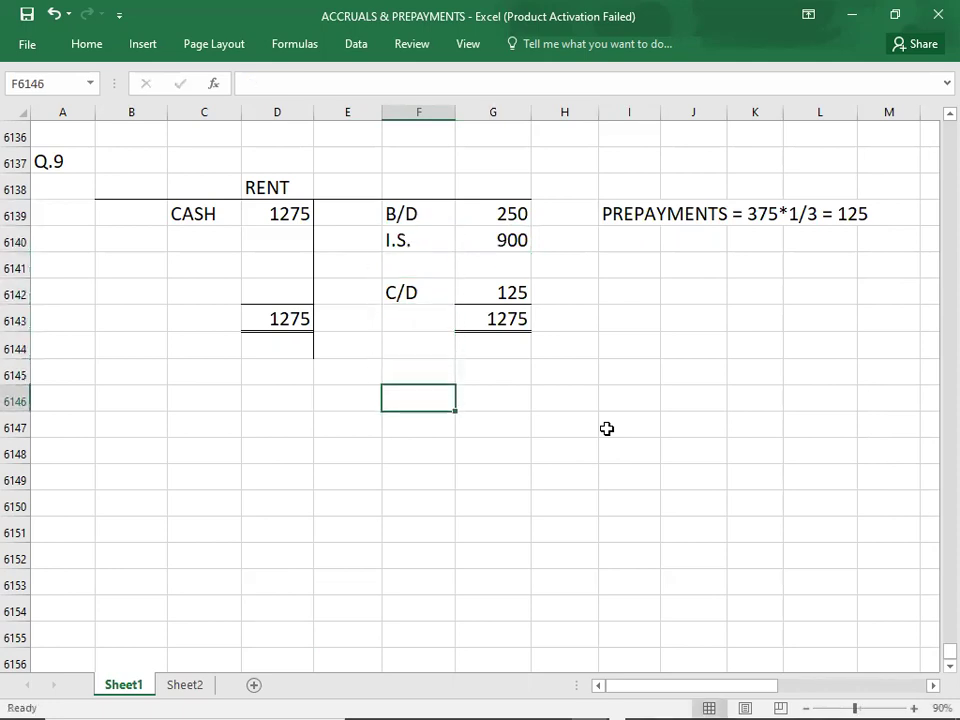
key("Left")
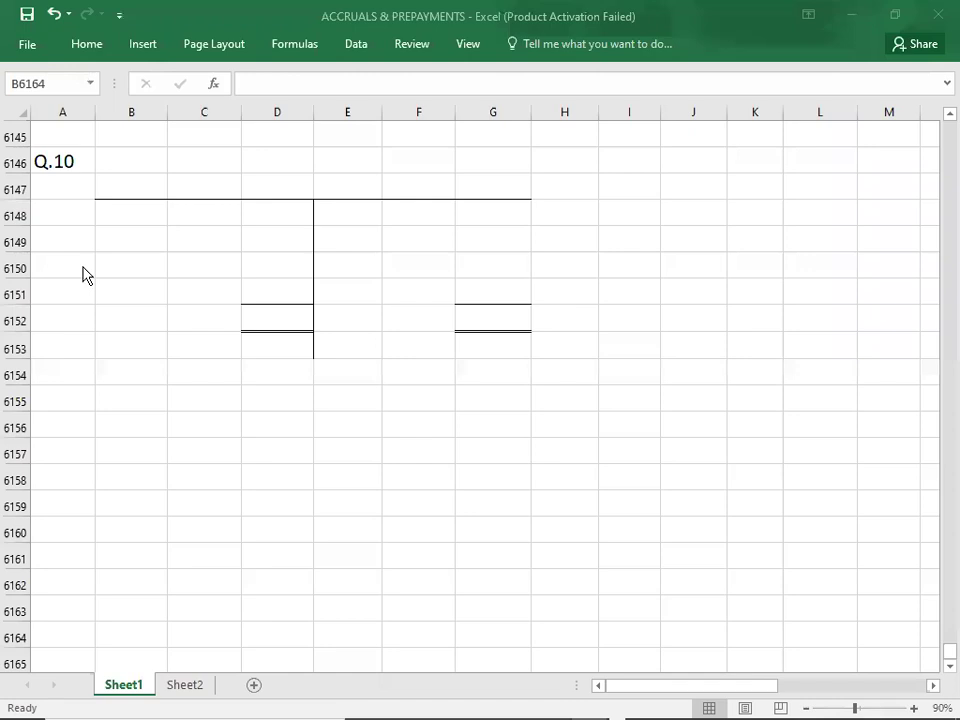
key("alt+Tab")
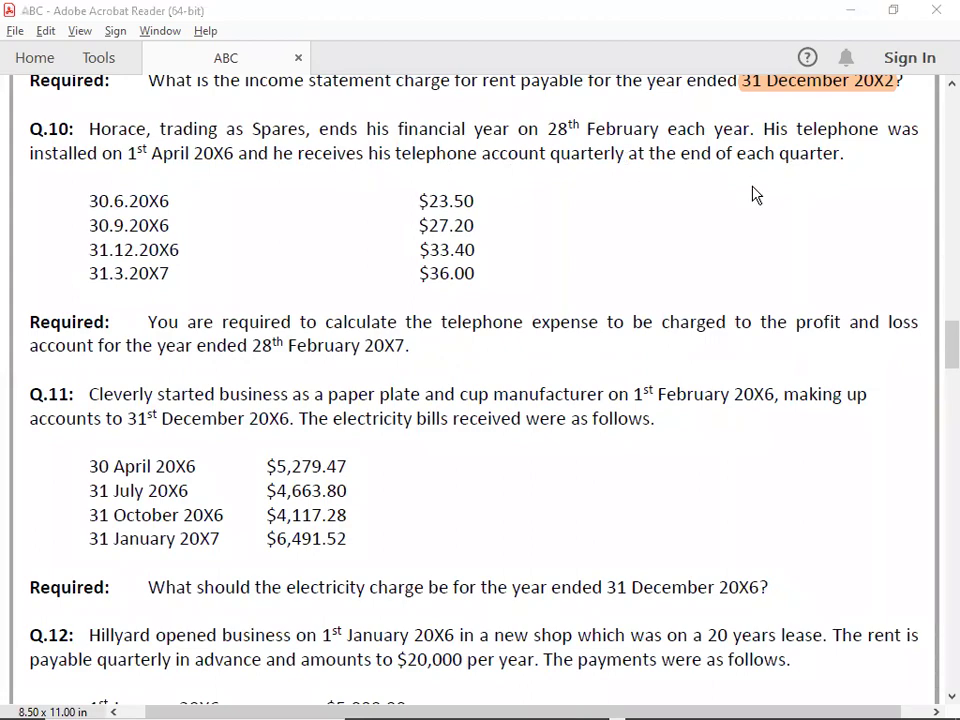
key("alt+Tab")
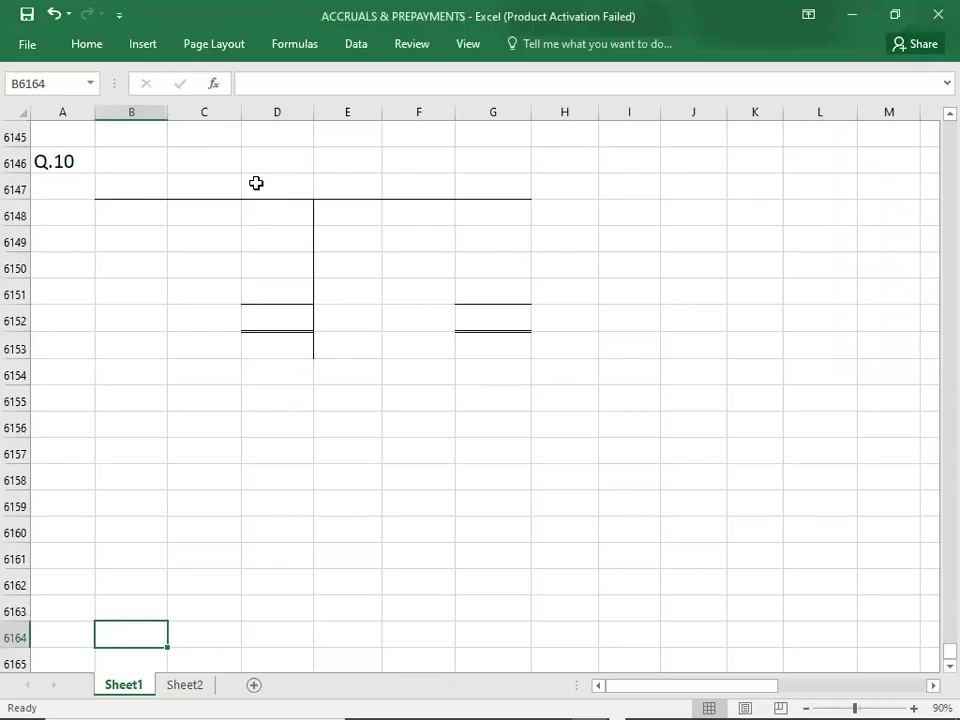
Title the Q.10 account TELEPHONE in D6147
left_click(255, 185)
type("TELEPHONE")
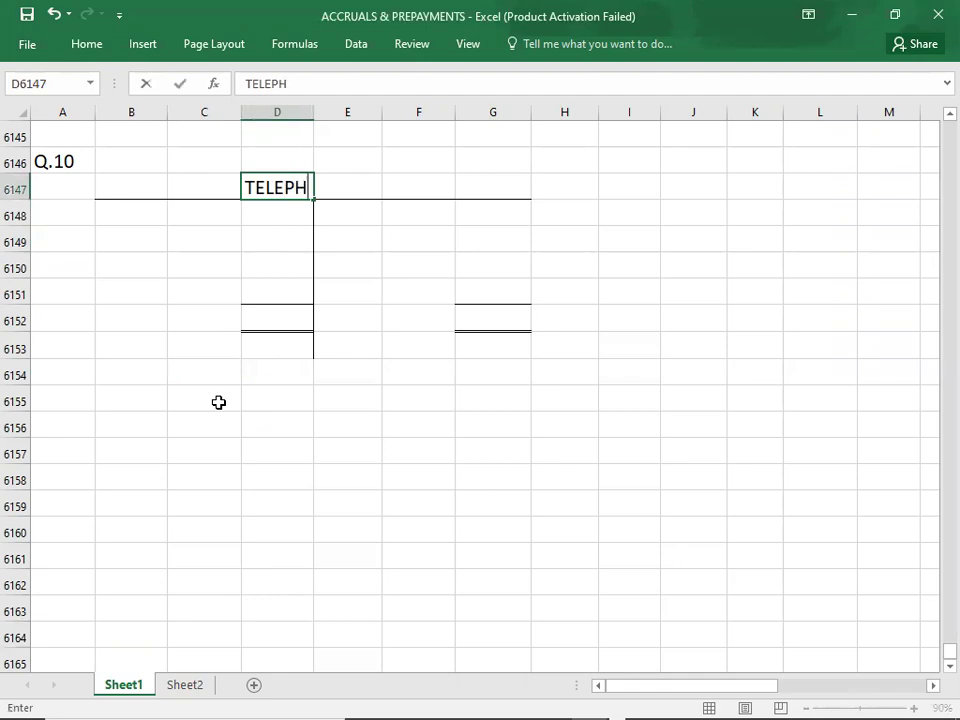
key("Return")
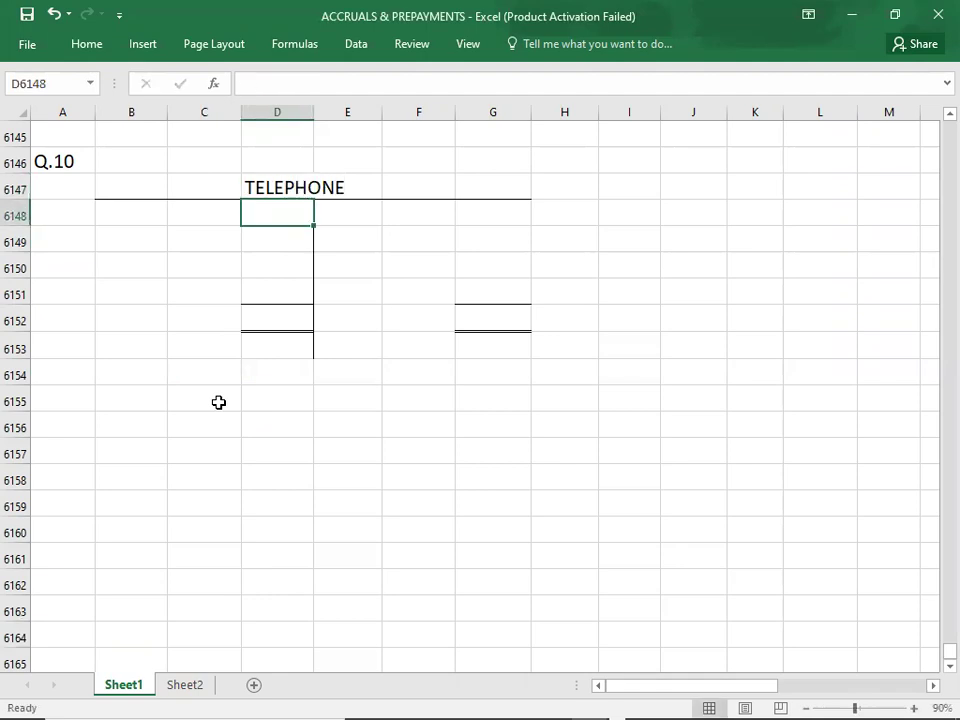
Record the first quarterly telephone bill from the Q.10 PDF on the debit side, 30-Jun CASH 23.5 in B6148:D6148
key("alt+Tab")
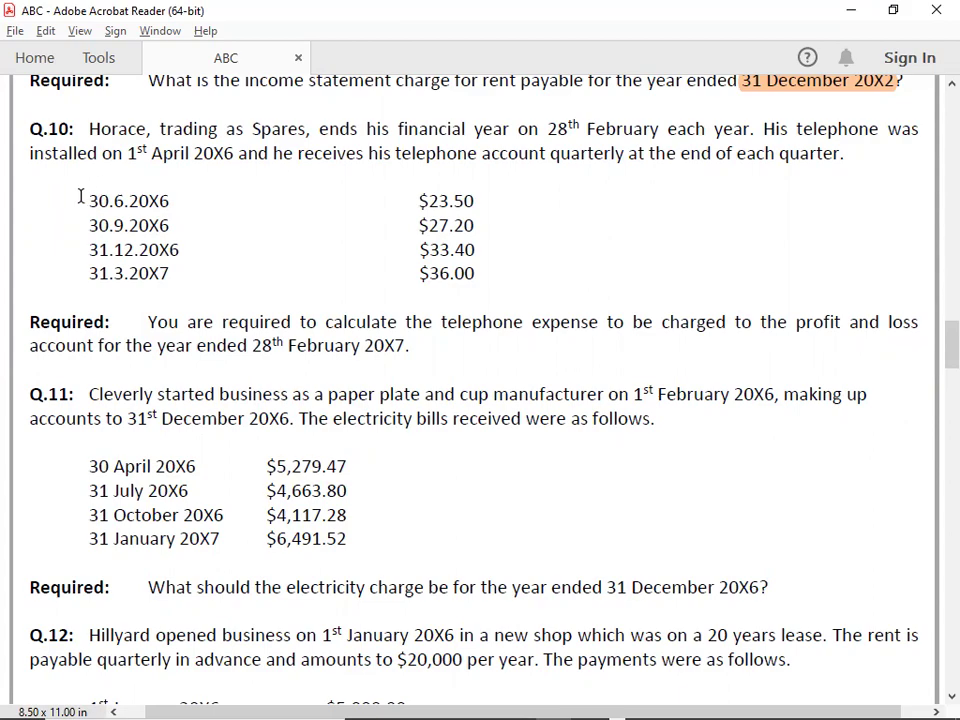
key("alt+Tab")
key("alt+Tab")
key("Left")
key("Left")
type("6")
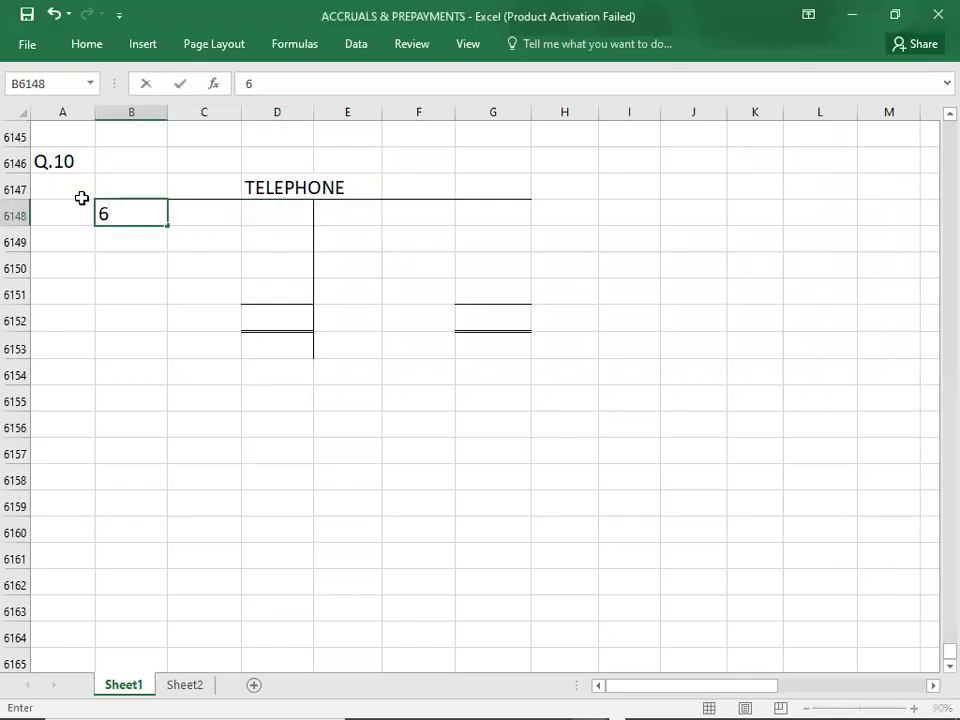
type("/30")
key("Tab")
type("CASH")
key("Tab")
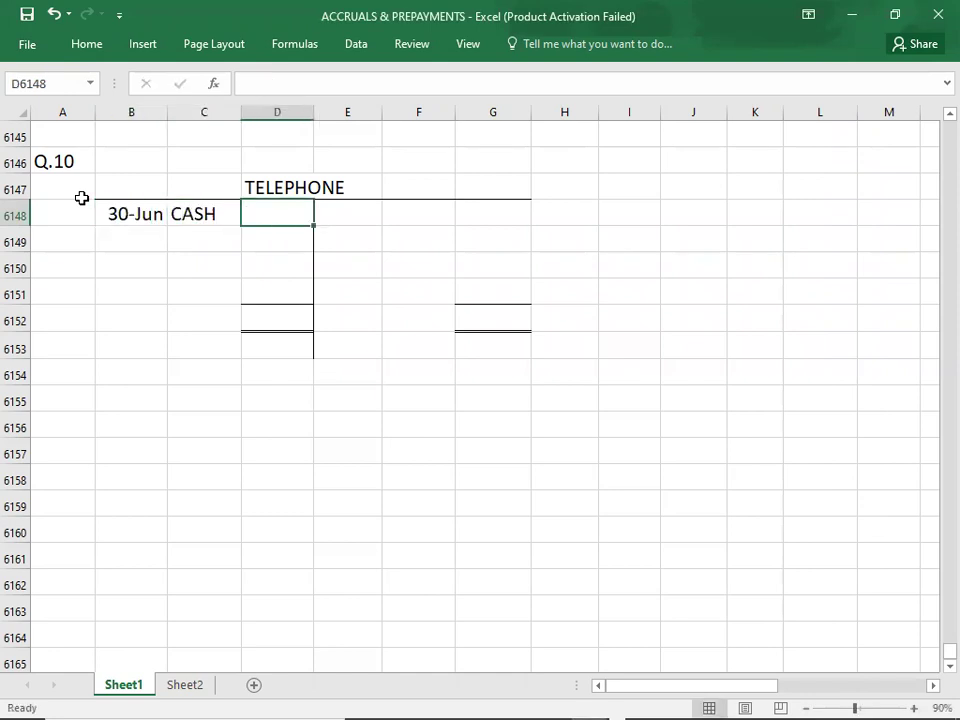
key("alt+Tab")
key("alt+Tab")
type("23.5")
key("Return")
Record the second quarterly bill from the PDF on the debit side, 30-Sep CASH 27.2 in B6149:D6149
key("alt+Tab")
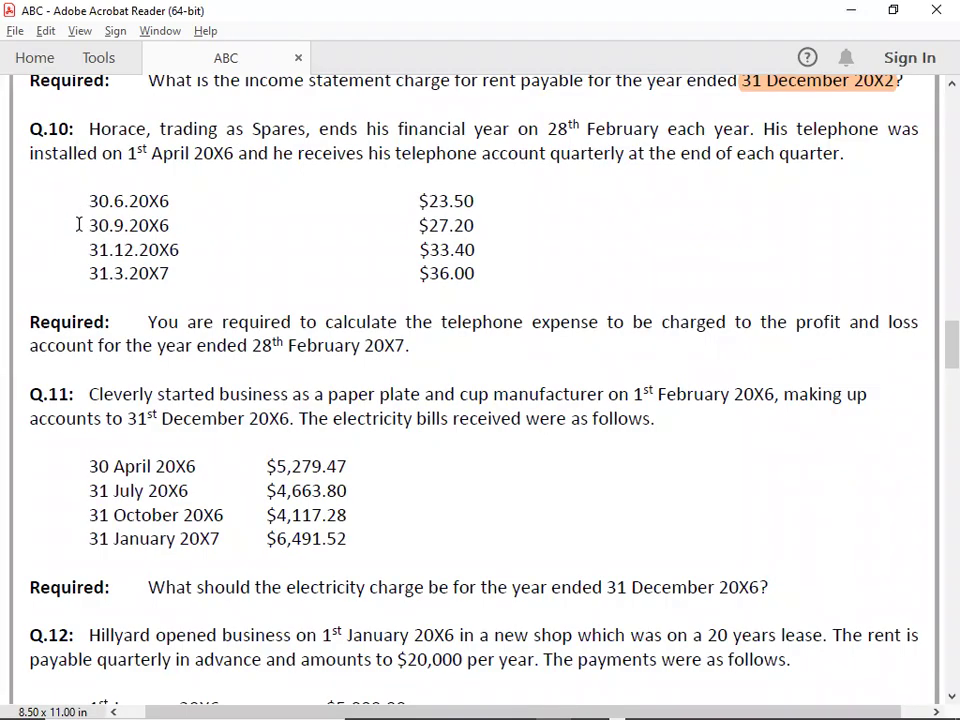
key("alt+Tab")
type("9")
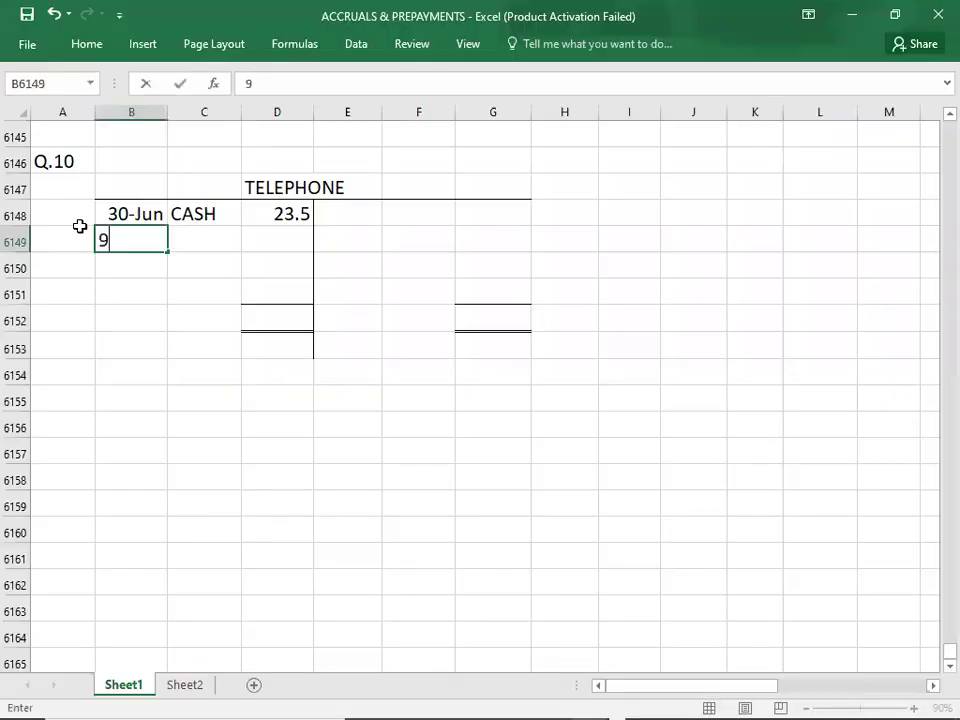
type("/30")
key("Tab")
type("CASH")
key("Tab")
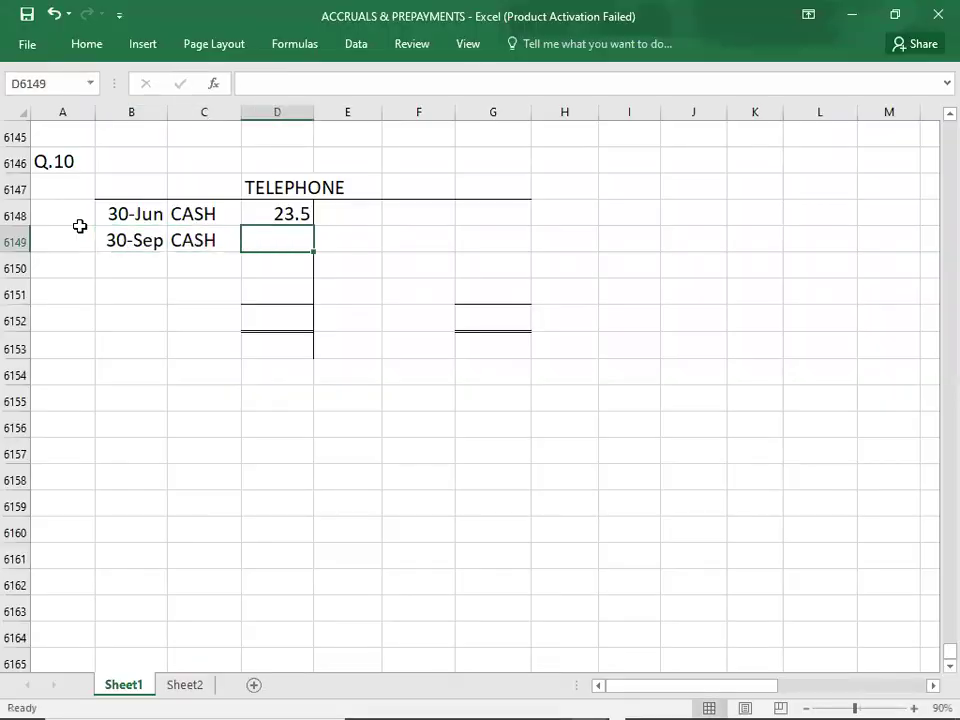
key("alt+Tab")
key("alt+Tab")
type("27.2")
key("ctrl+Return")
key("Return")
Record the third quarterly bill from the PDF on the debit side, 31-Dec CASH 33.4 in B6150:D6150
key("alt+Tab")
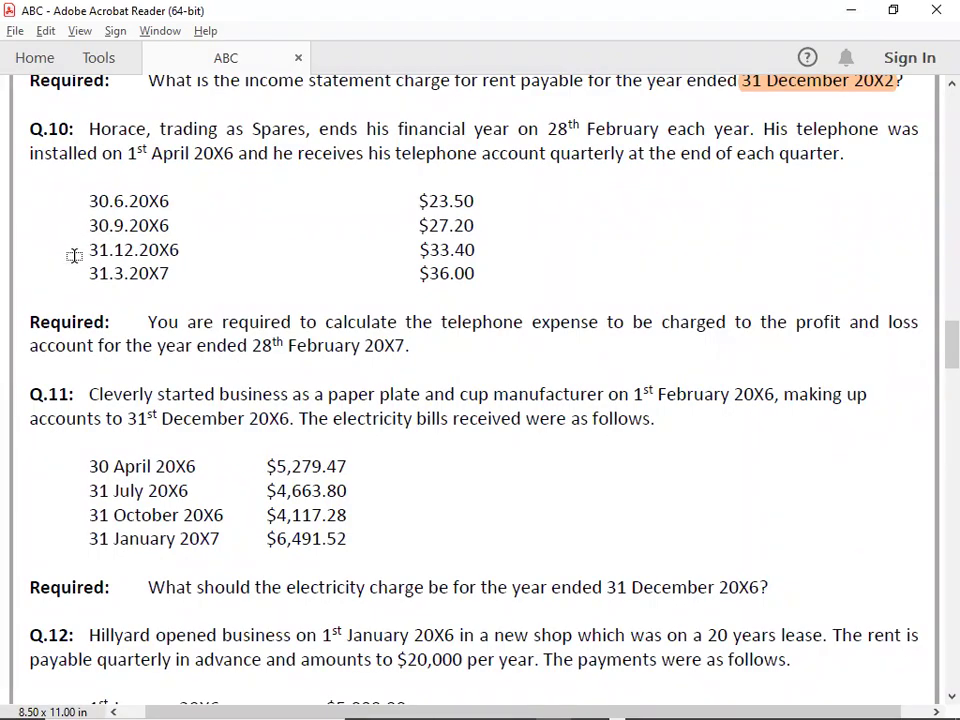
key("alt+Tab")
type("2")
key("BackSpace")
type("12/31")
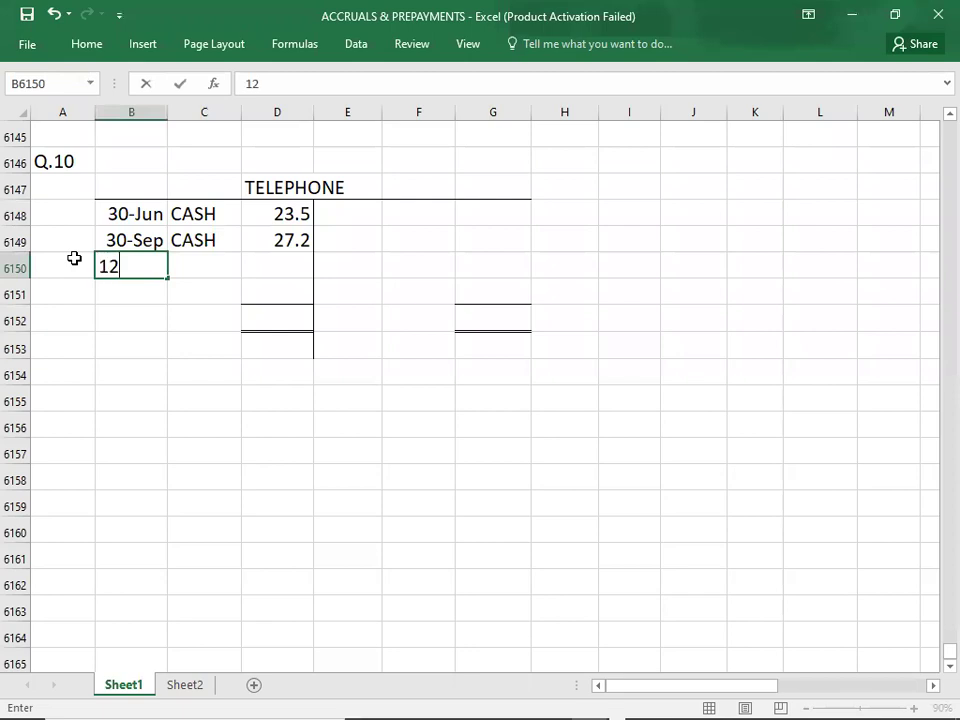
key("Tab")
type("CASH")
key("Tab")
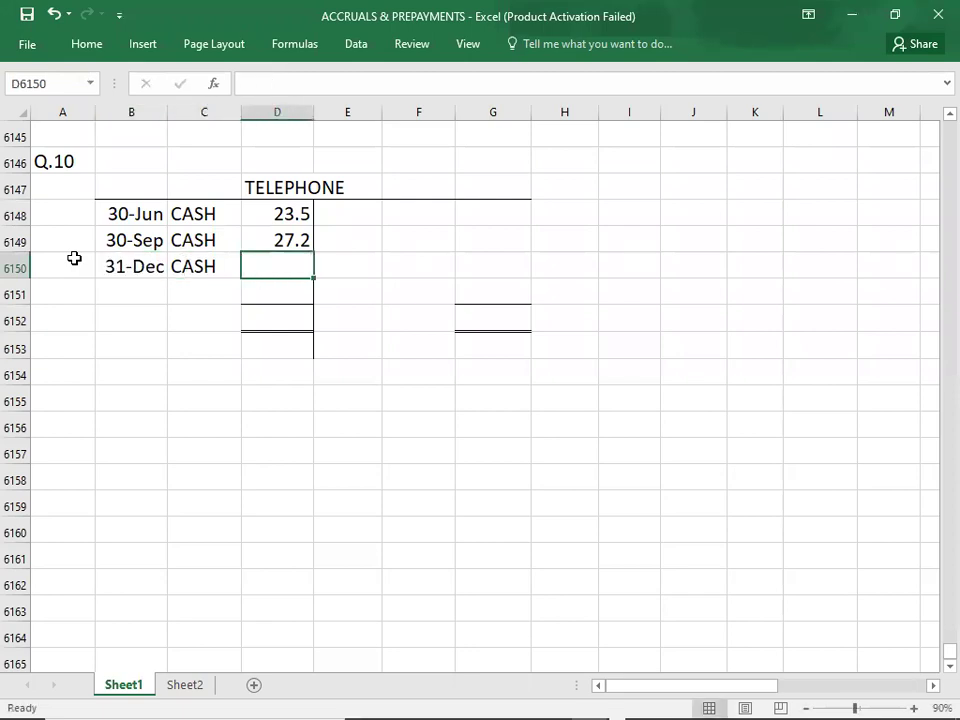
key("alt+Tab")
key("alt+Tab")
type("33.4")
key("Return")
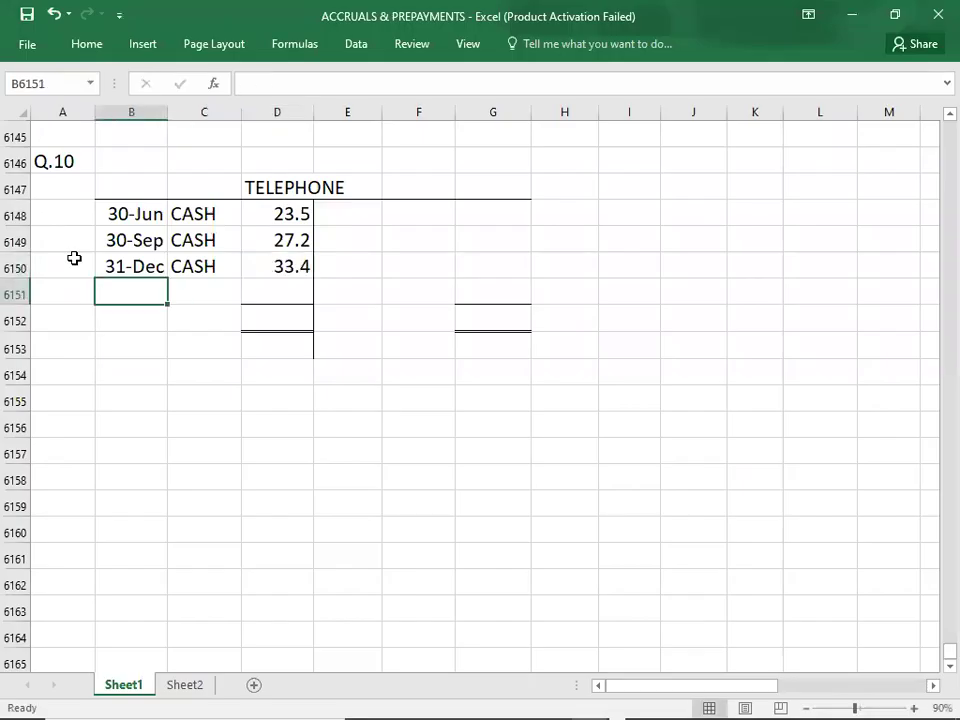
Switch to the Acrobat PDF and highlight 31.3.20X7, $36.00 and the year end 28th February 20X7 in Q.10
key("alt+Tab")
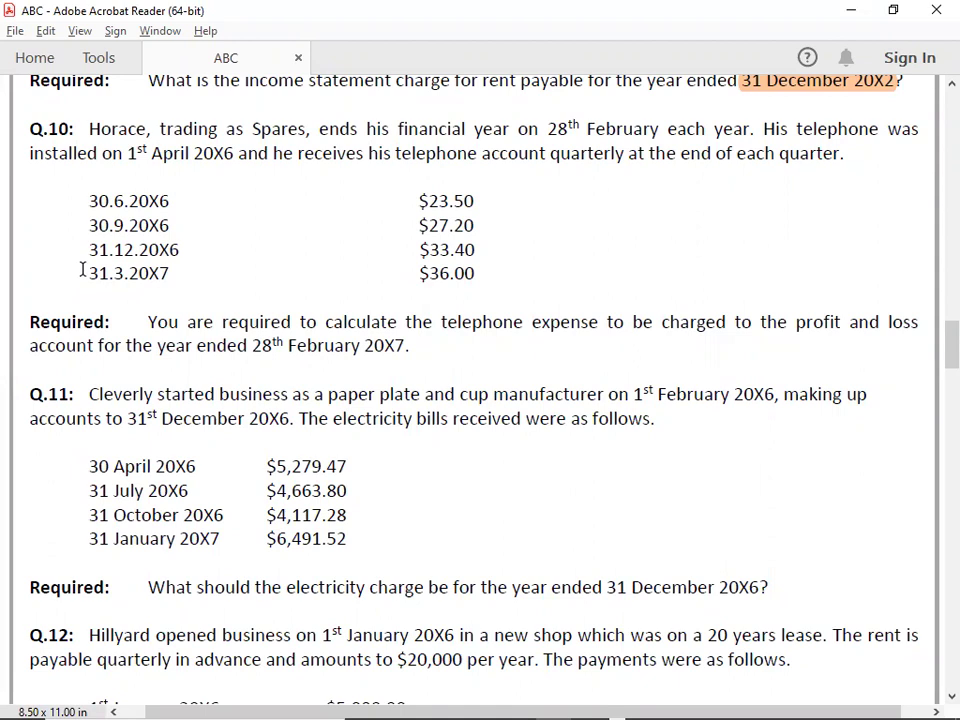
left_click_drag(81, 270, 176, 270)
left_click_drag(418, 273, 476, 273)
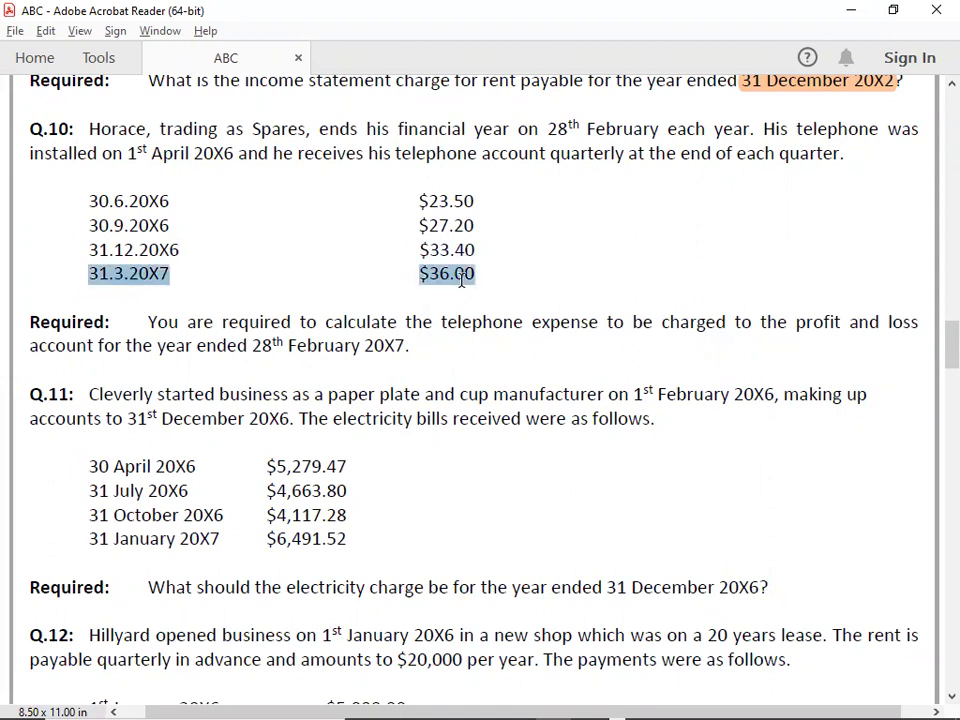
left_click(505, 242)
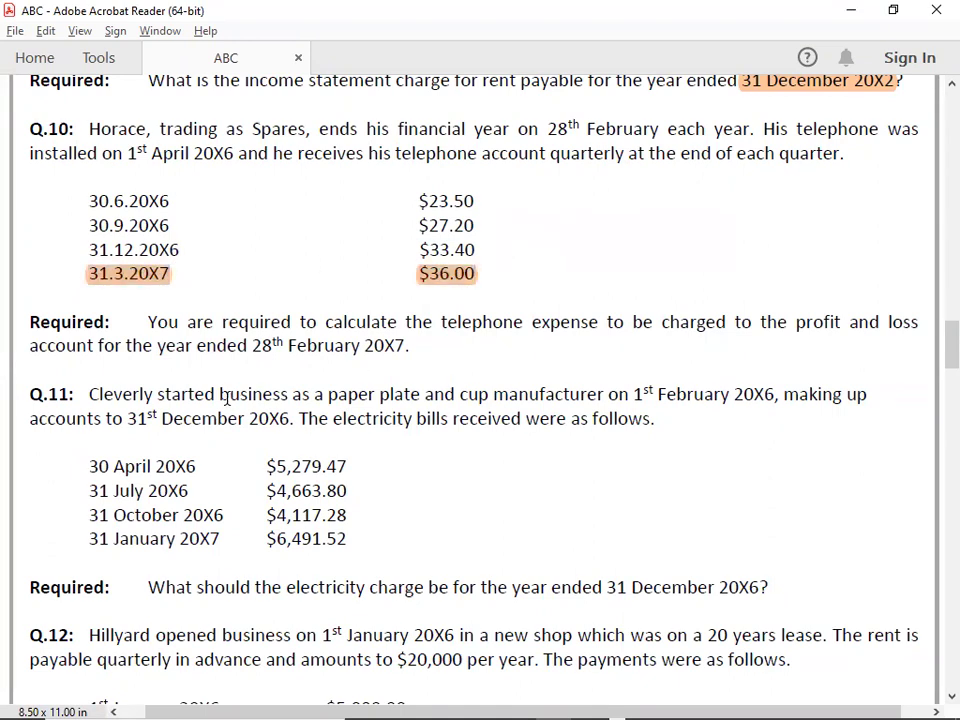
left_click_drag(252, 345, 405, 347)
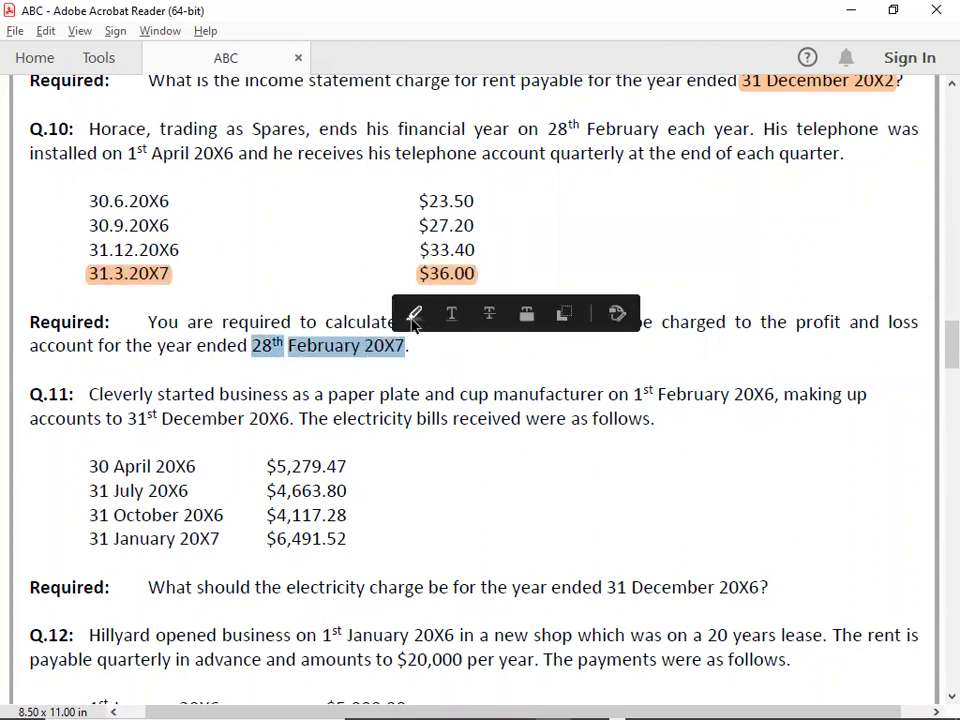
left_click(414, 314)
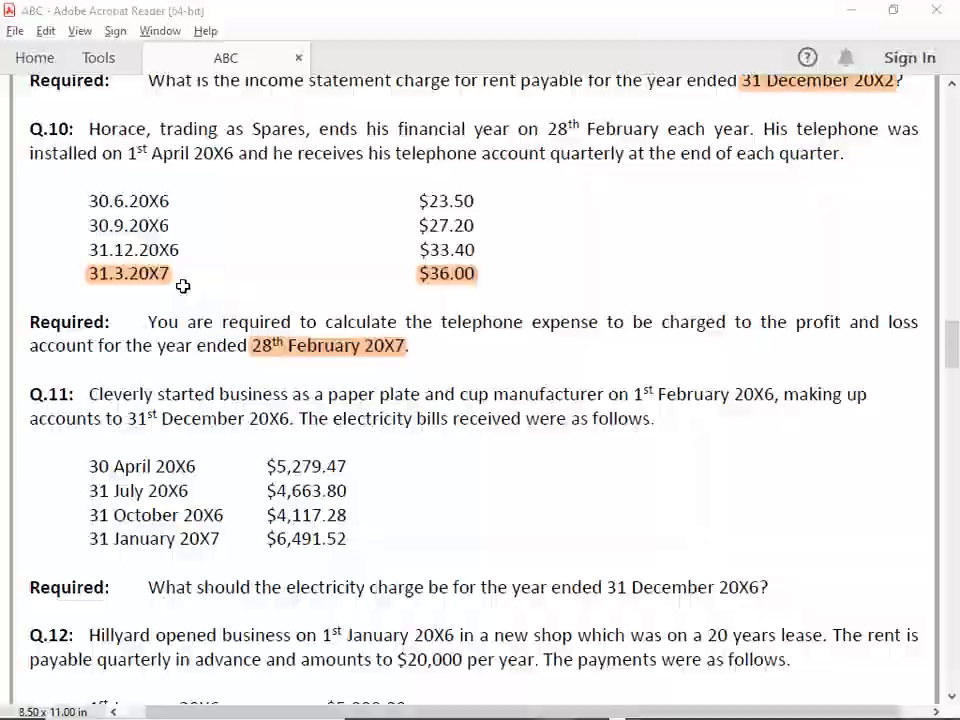
key("alt+Tab")
type("36")
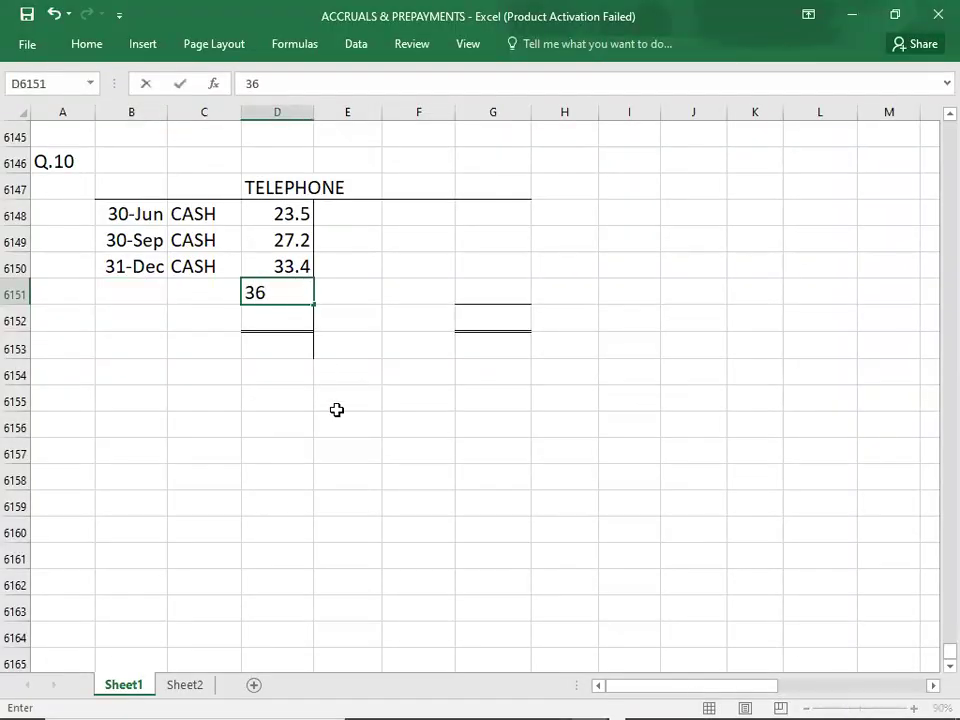
key("BackSpace")
key("BackSpace")
key("alt+Tab")
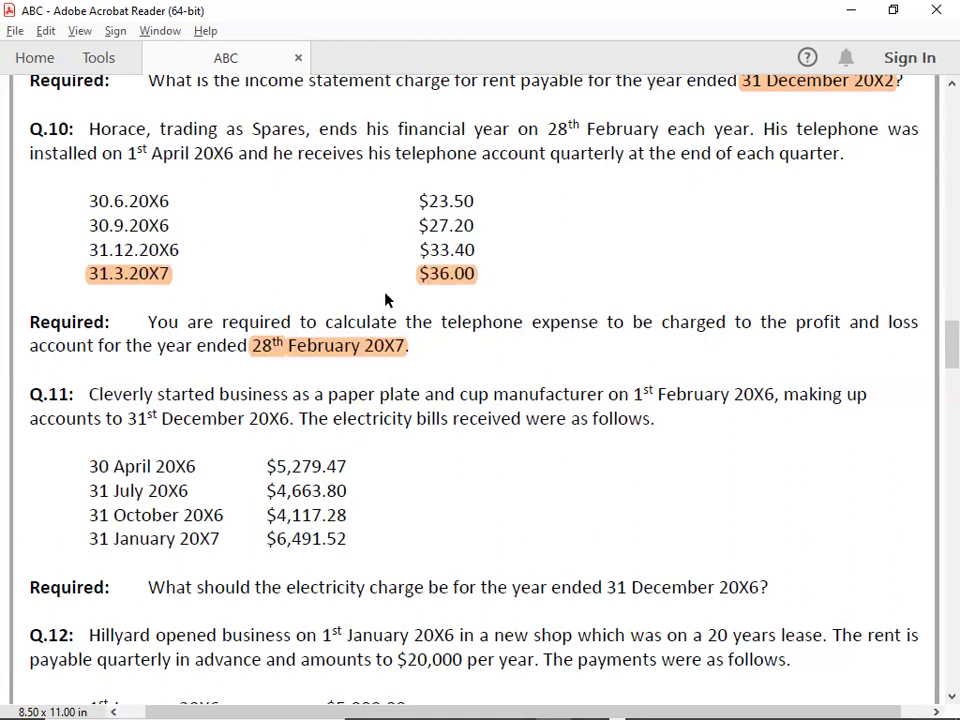
key("alt+Tab")
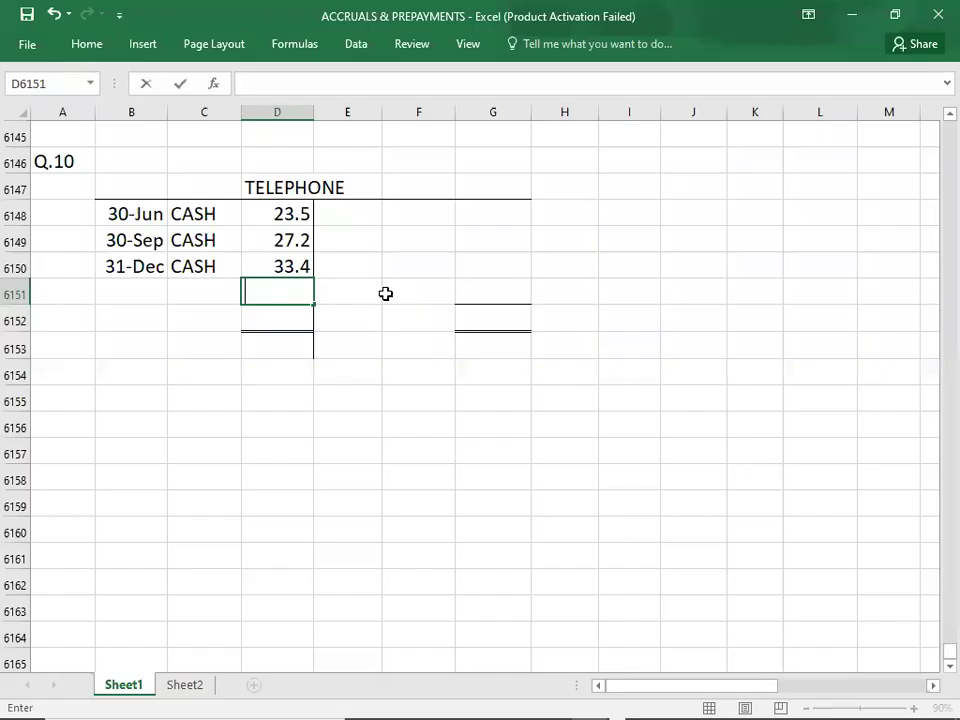
left_click(108, 267)
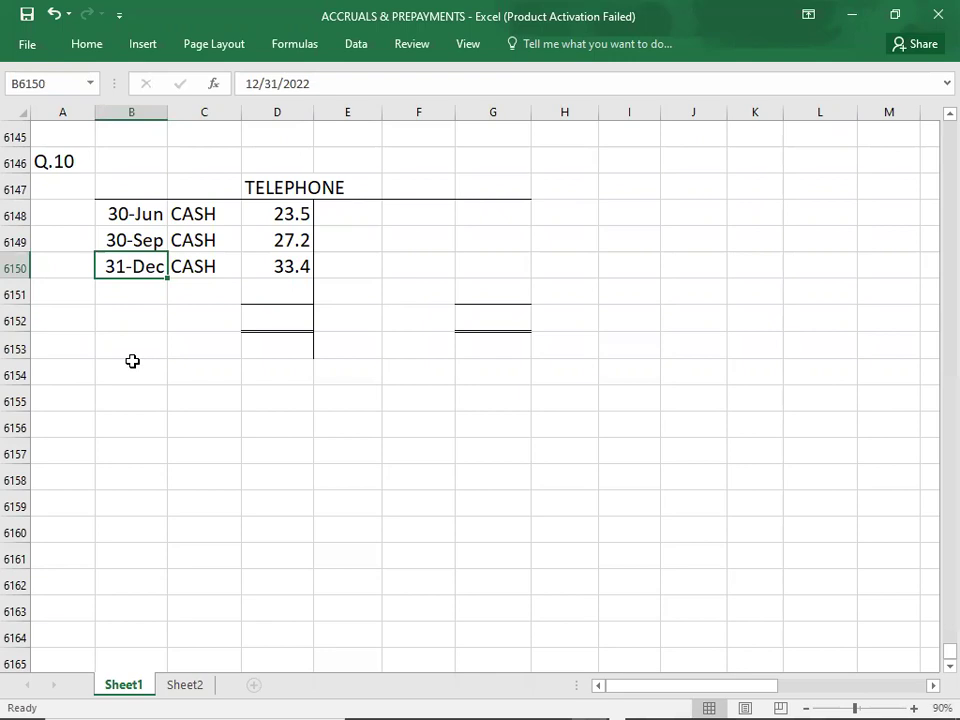
Check the last bill in the PDF and write the working ACCRUALS = 36*2/3 = 24 in I6148 of the Excel sheet
key("alt+Tab")
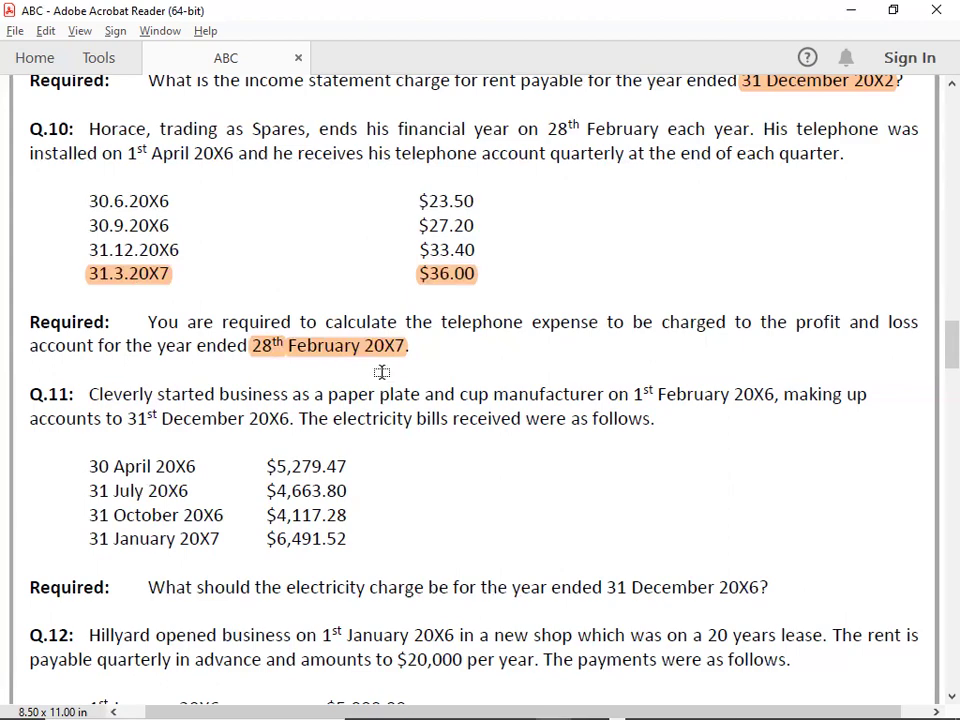
key("alt+Tab")
key("Tab")
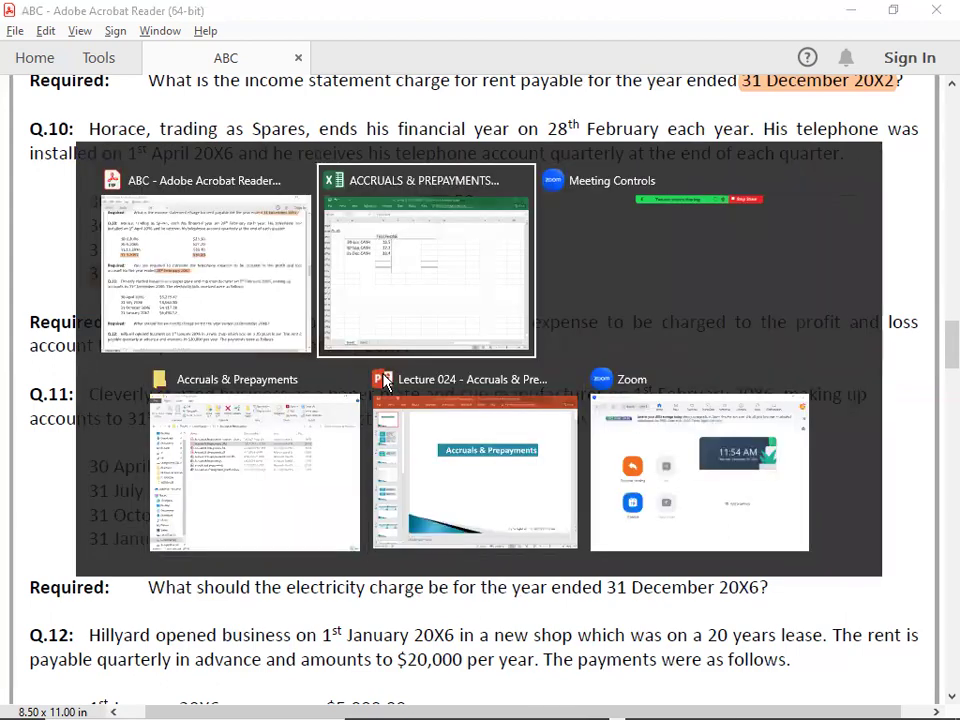
left_click(425, 270)
left_click(636, 221)
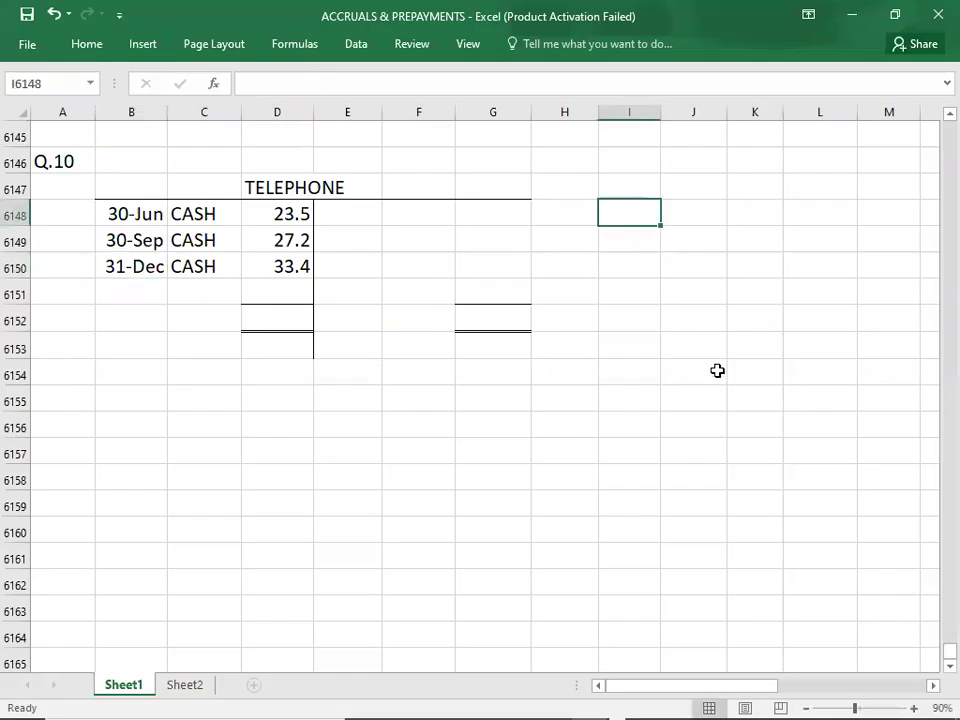
type("ACCRUALS =")
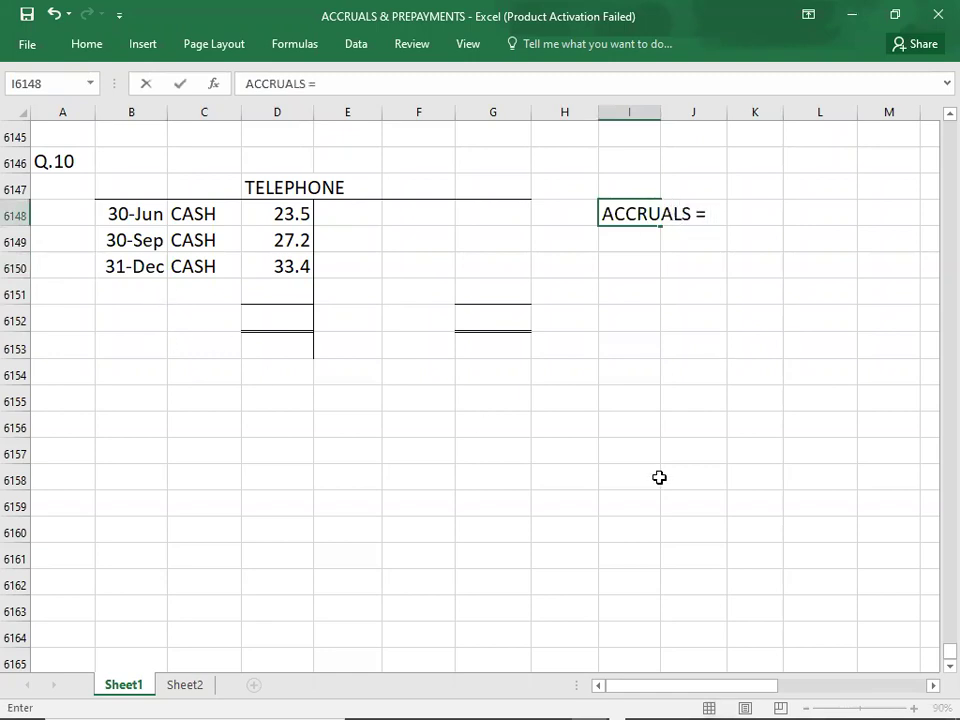
key("alt+Tab")
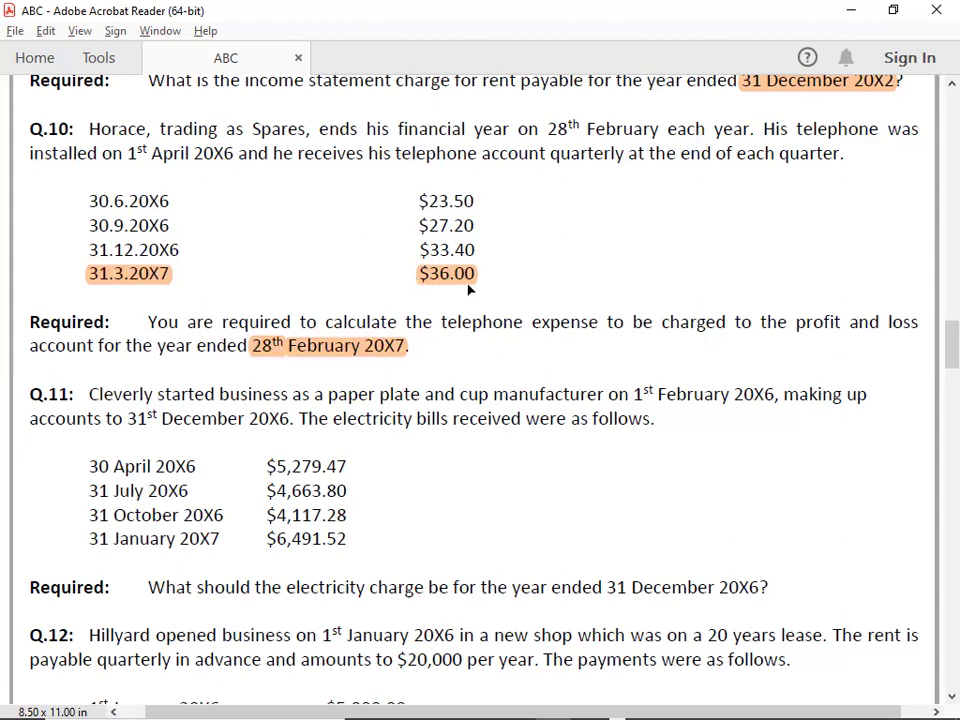
key("alt+Tab")
type("36")
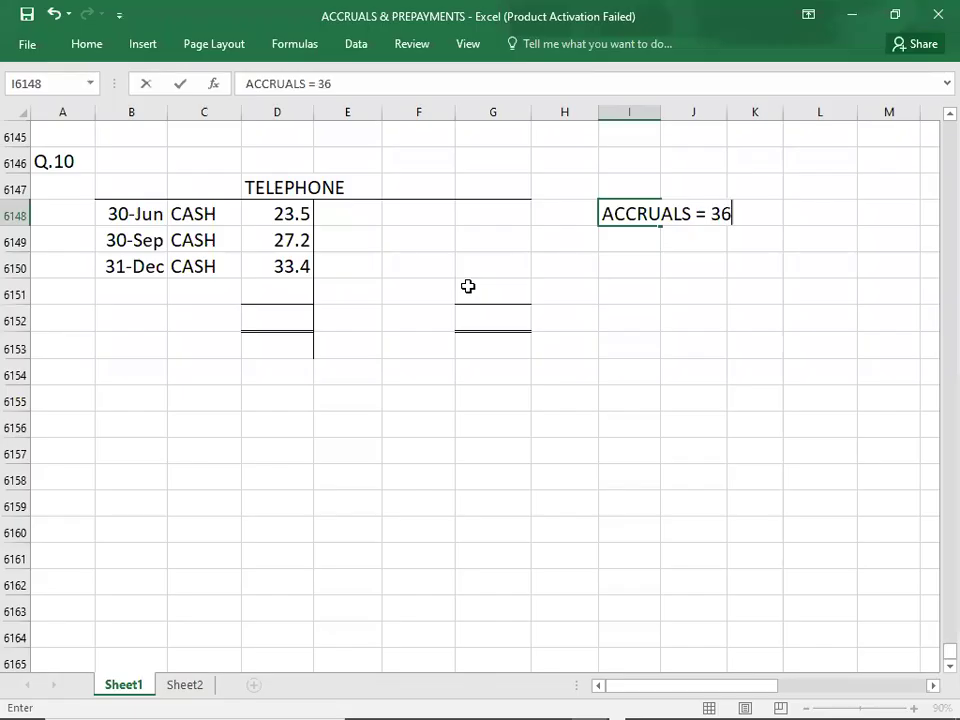
type("*2/3 = 24")
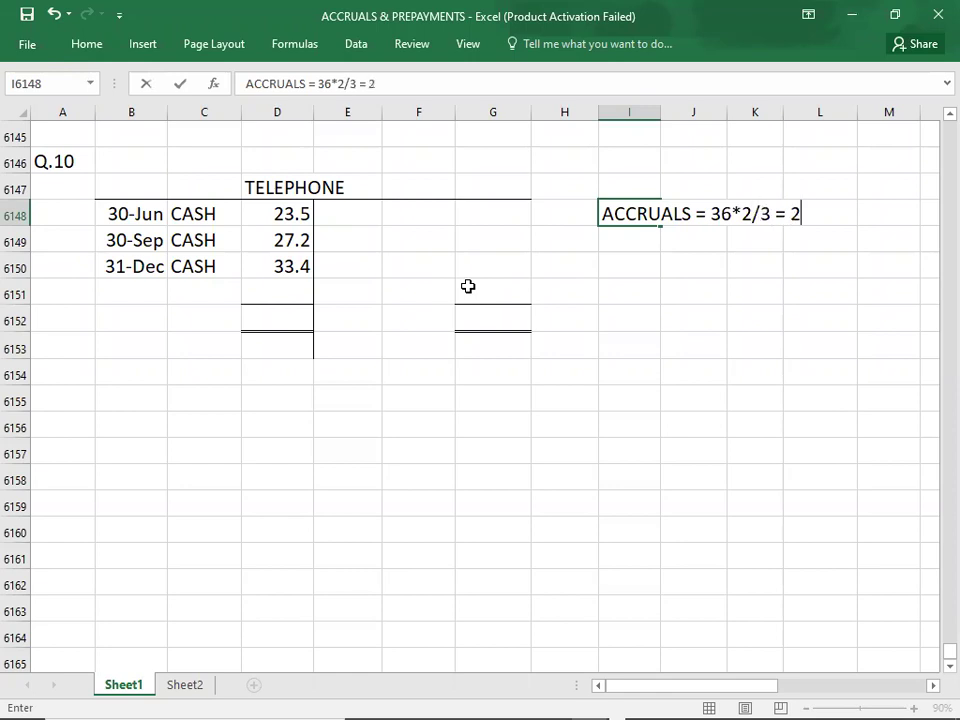
key("Return")
left_click(562, 416)
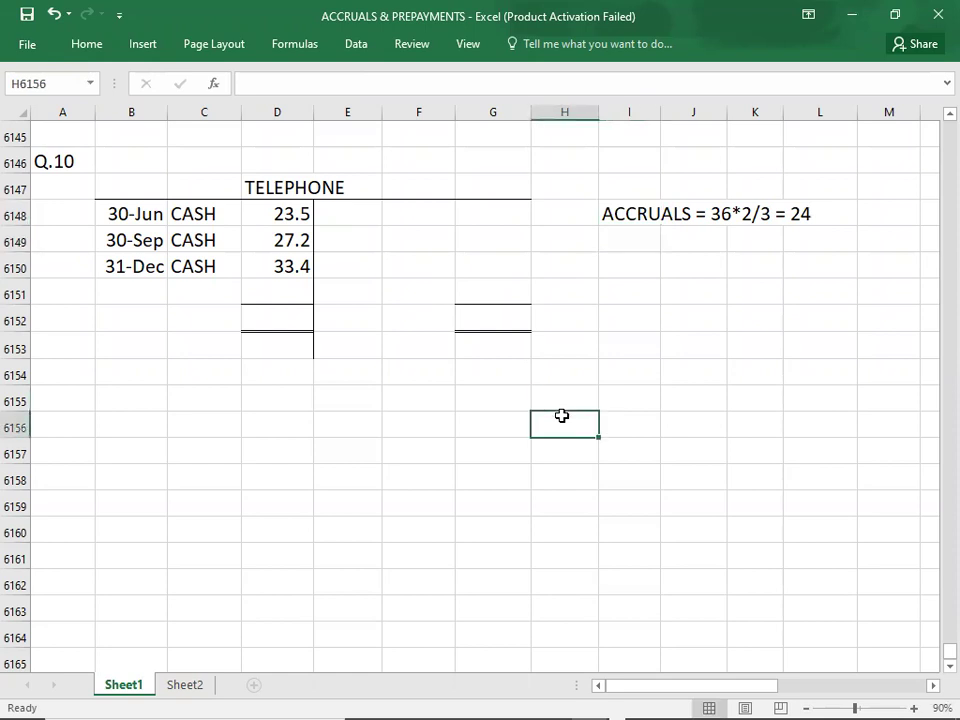
Enter the closing accrual on the debit side of the telephone account, 28-Feb C/D 24 in B6151:D6151
left_click(276, 291)
type("24")
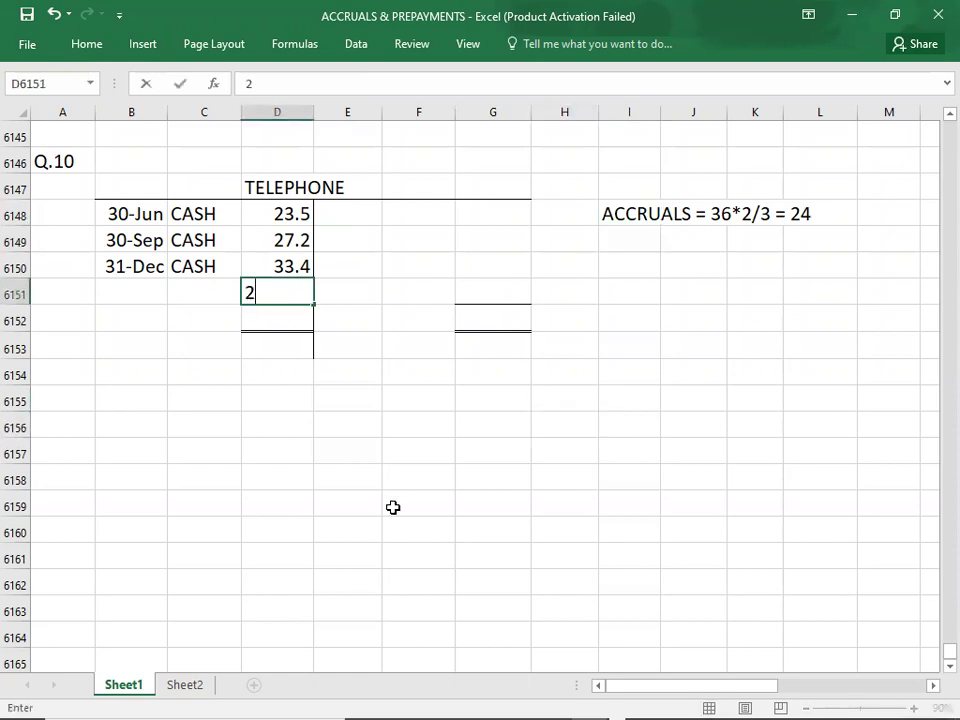
key("Left")
key("Left")
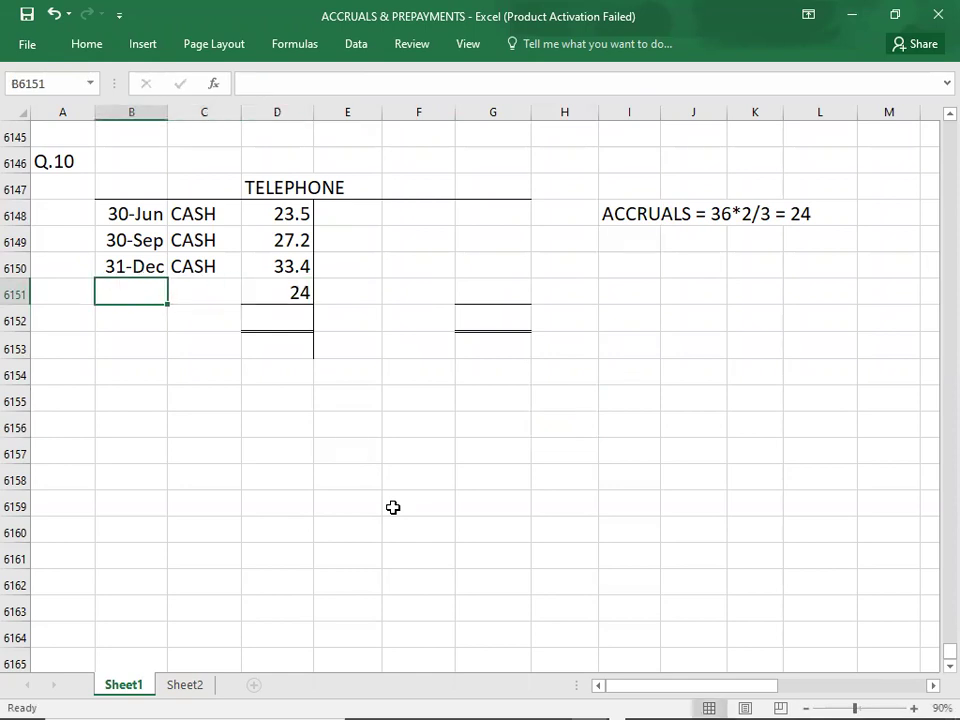
type("2/28")
key("Tab")
type("C/D")
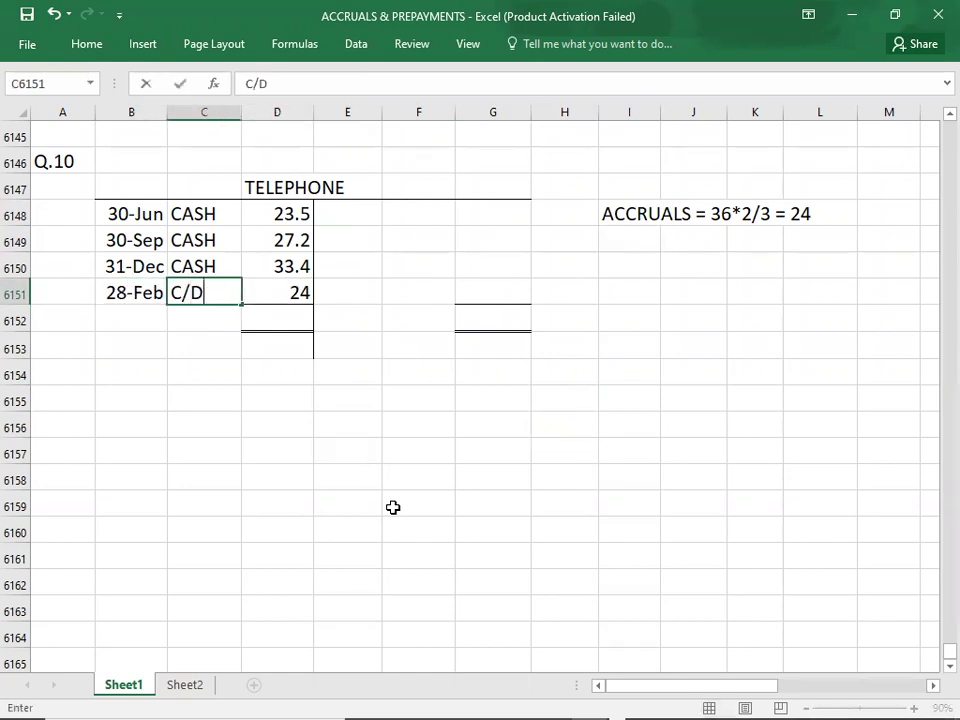
key("Tab")
Sum the debit entries and enter 108.1 as the total of both sides of the telephone account in D6152 and G6152
key("Up")
key("Up")
key("Up")
key("shift+Down")
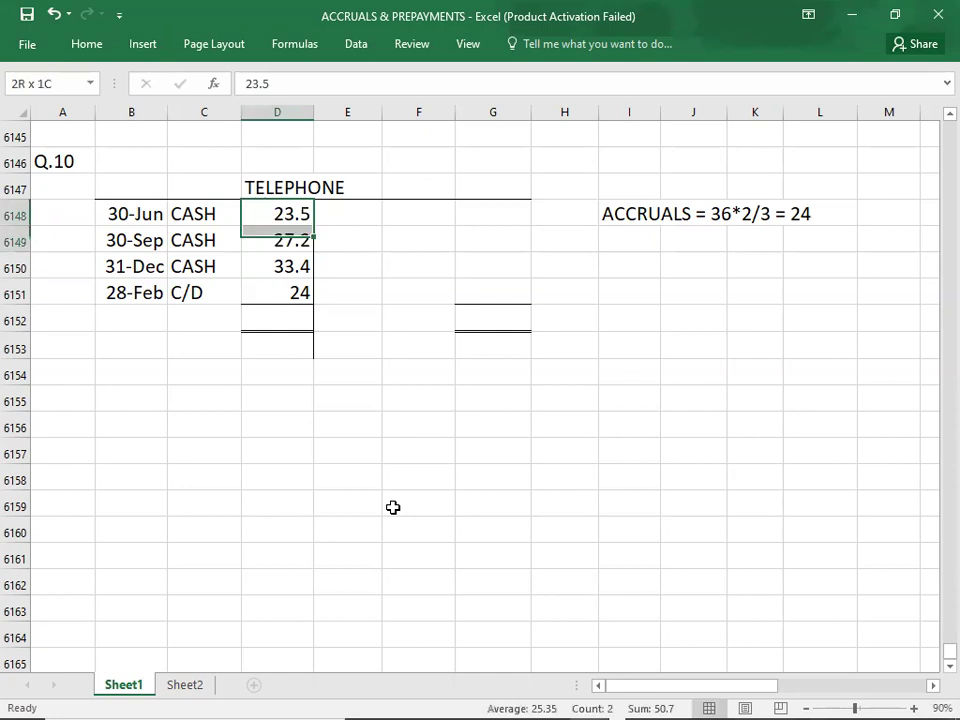
key("shift+Down")
key("shift+Down")
key("Down")
key("Down")
key("Down")
key("Down")
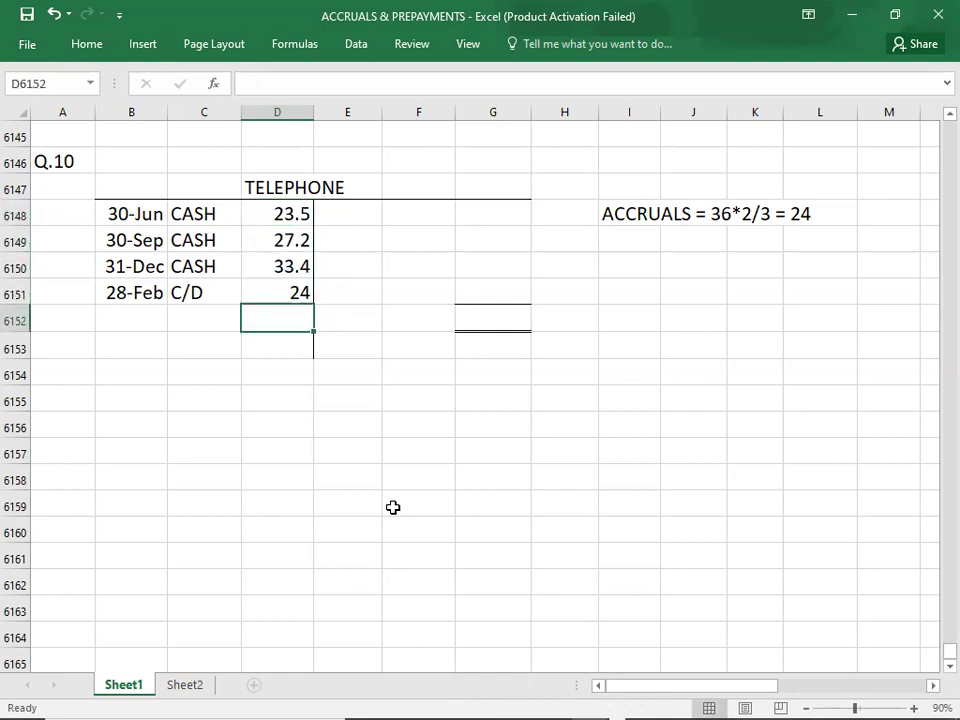
type("108.1")
key("Tab")
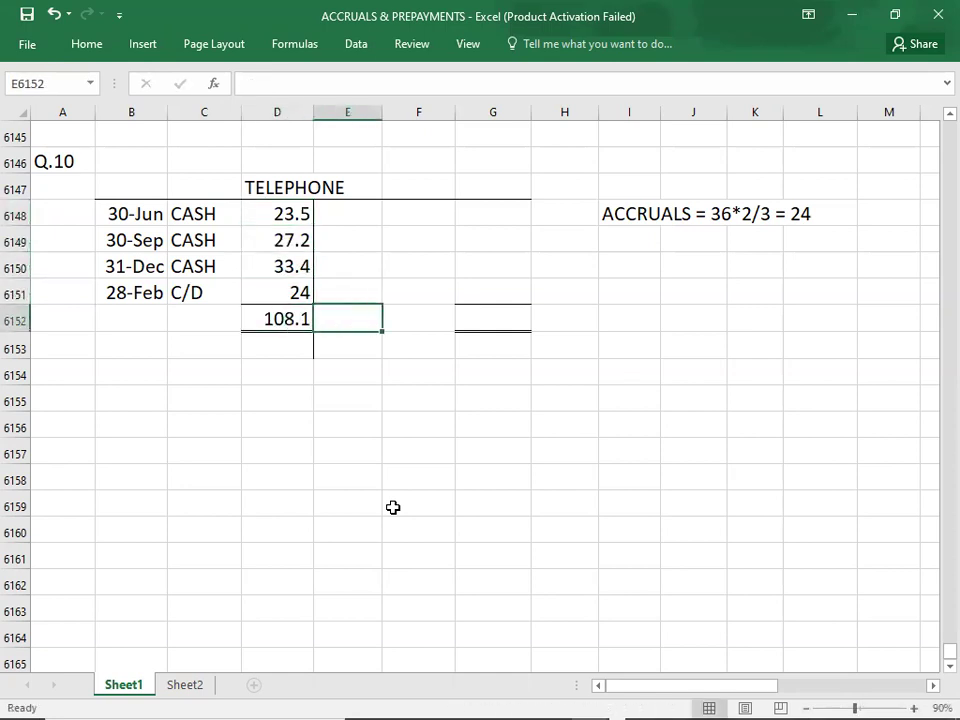
key("Tab")
key("Tab")
type("108.1")
key("Up")
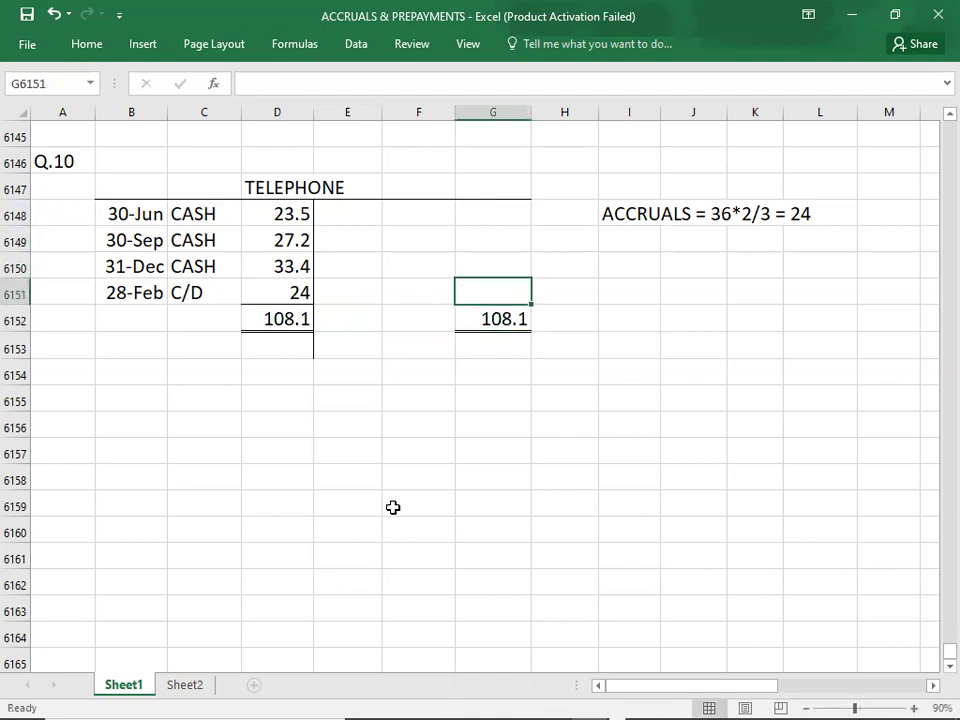
Enter the year's charge on the credit side of the telephone account, I.S. 108.1 in F6150:G6150
key("Up")
type("108.")
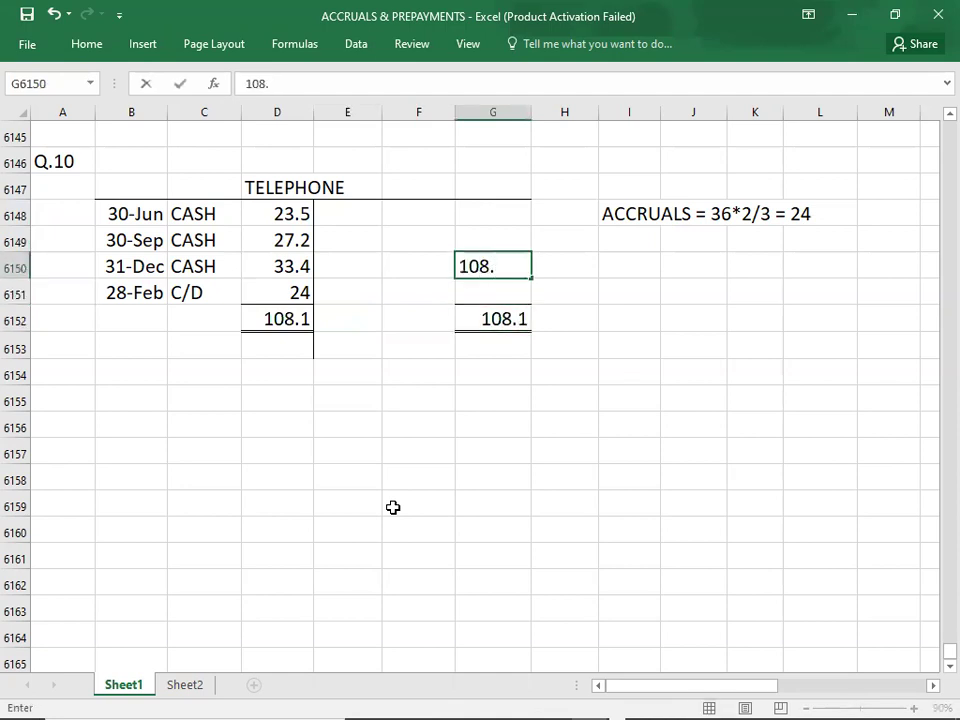
type("1")
key("ctrl+Return")
key("Left")
type("I.S.")
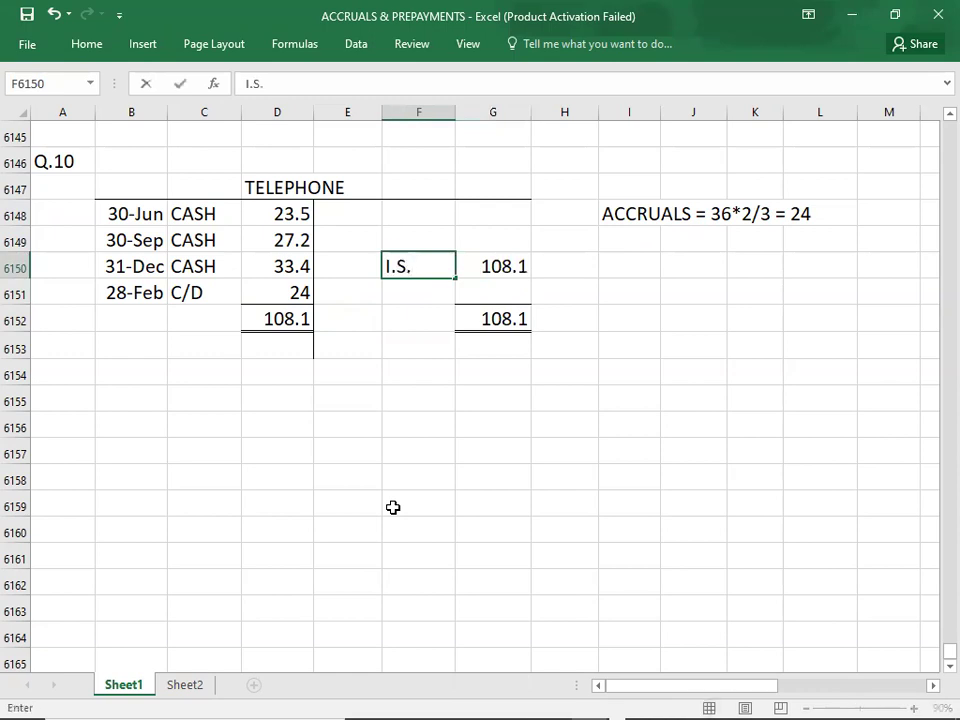
key("Return")
Label the start of the next question Q.11 in A6155, below the telephone account
key("Down")
key("Down")
key("Down")
key("Down")
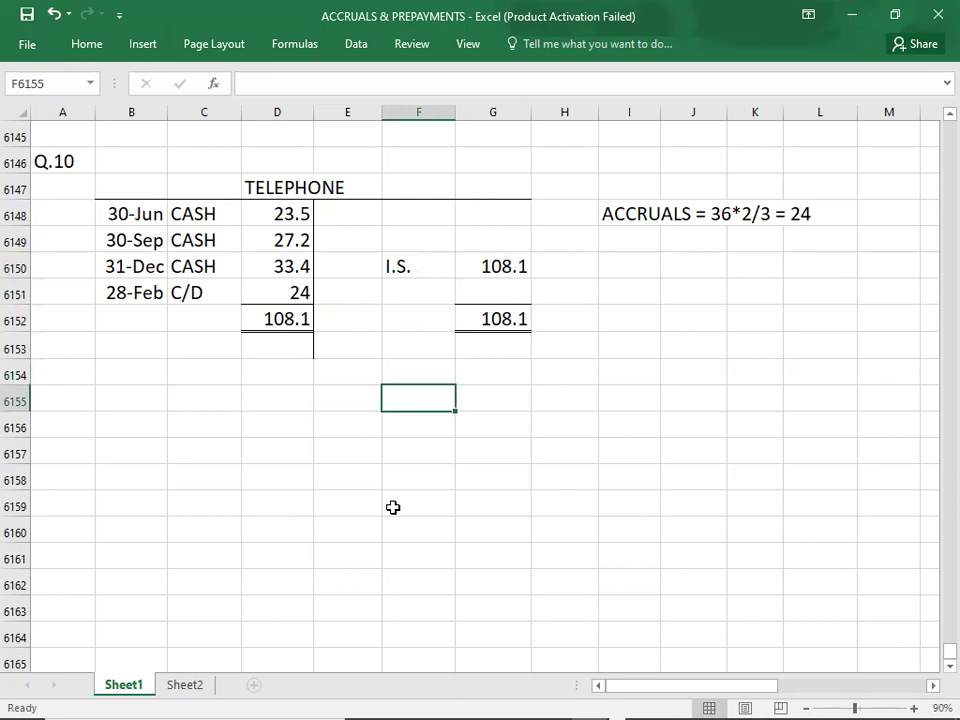
left_click(75, 394)
type("Q.11")
key("Return")
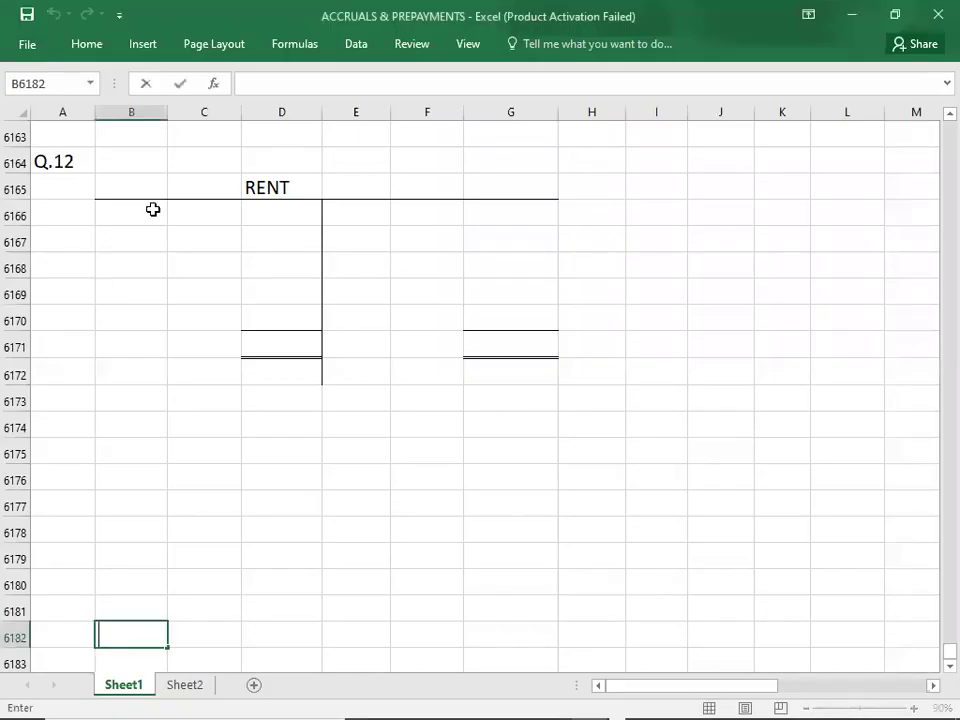
Check Q.12's first payment in the Acrobat PDF and enter 1-Jan CASH 5000 in B6166:D6166 of the Excel rent account
left_click(152, 209)
key("alt+Tab")
key("alt+Tab")
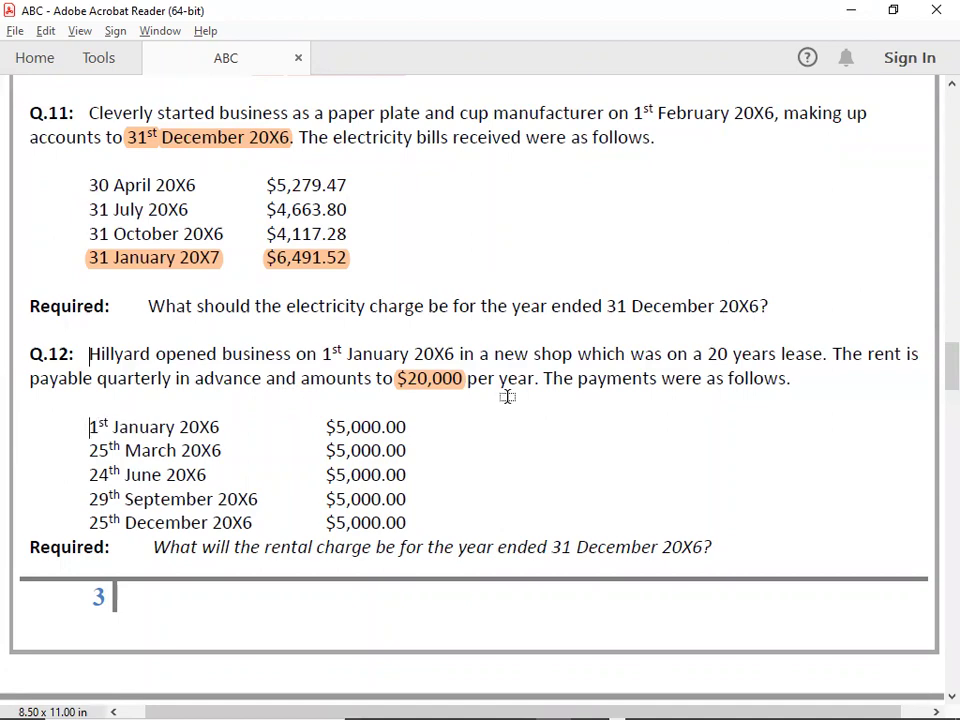
key("alt+Tab")
type("1/1")
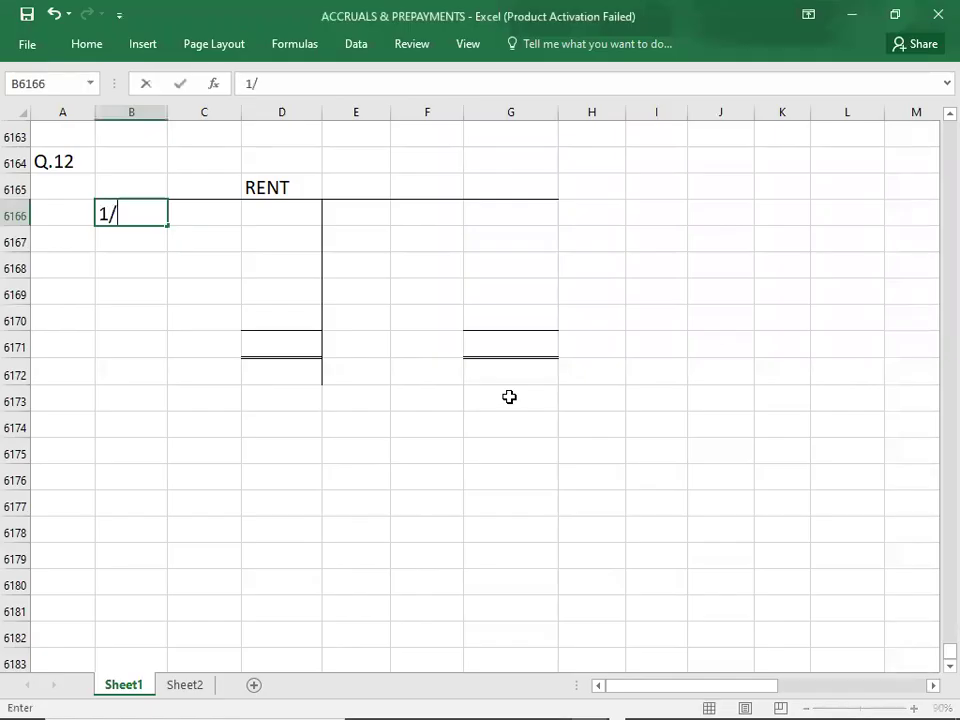
key("Tab")
type("CASH")
key("Tab")
type("5000")
key("Return")
Look up the second rent payment in the PDF and enter 25-Mar CASH 5000 in B6167:D6167 of the Excel sheet
key("alt+Tab")
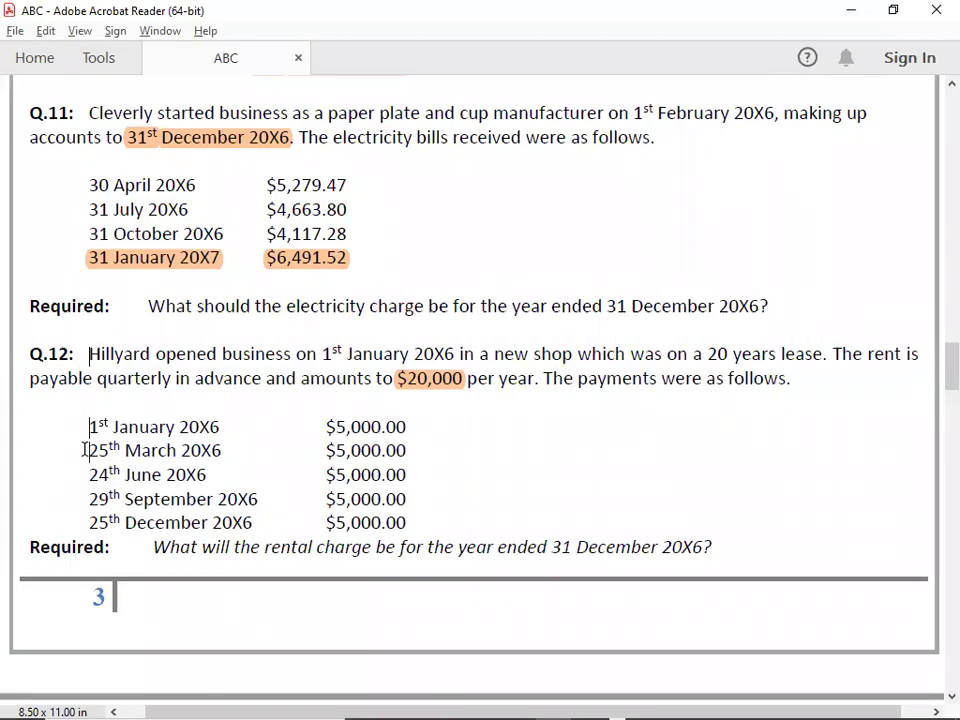
key("alt+Tab")
type("3/25")
key("Tab")
type("C")
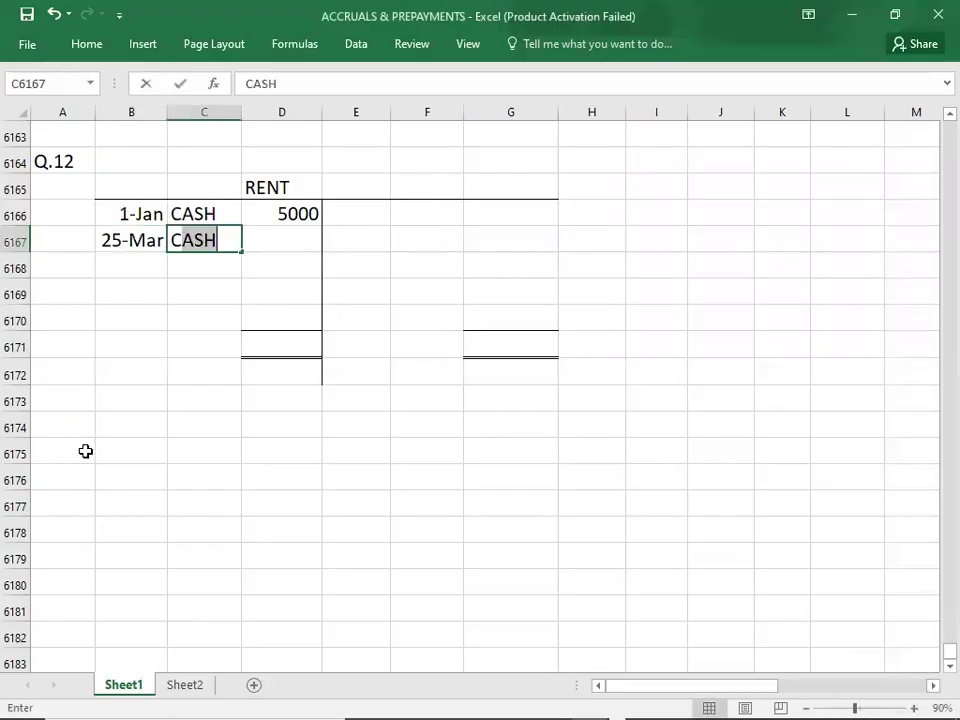
key("Tab")
type("5000")
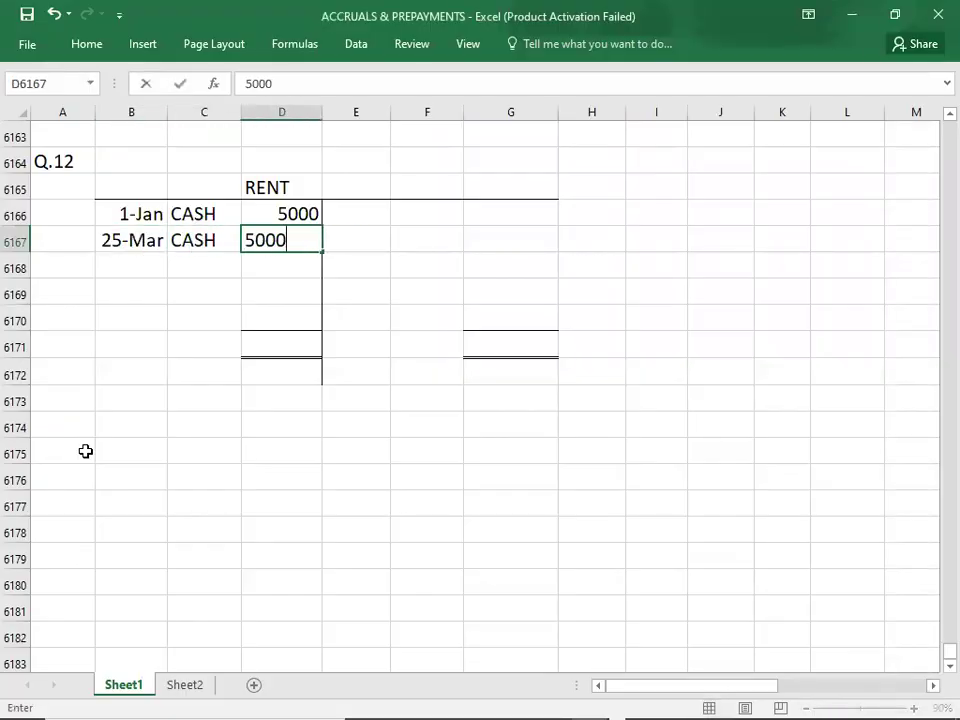
key("Return")
Look up the third rent payment in the PDF and enter 24-Jun CASH 5000 in B6168:D6168 of the Excel sheet
key("alt+Tab")
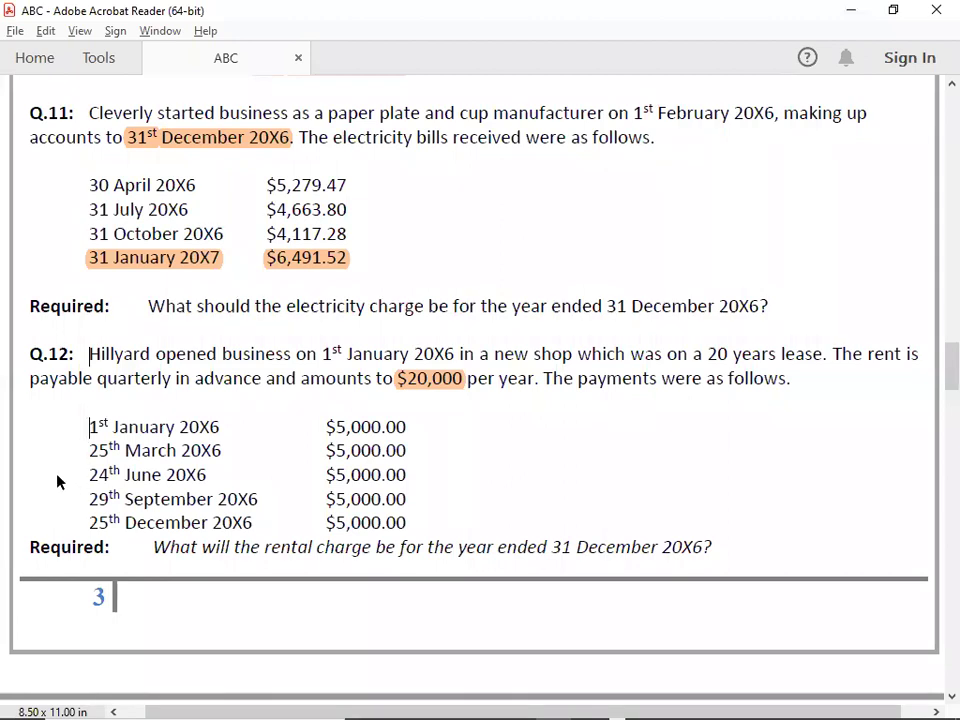
key("alt+Tab")
type("6/24")
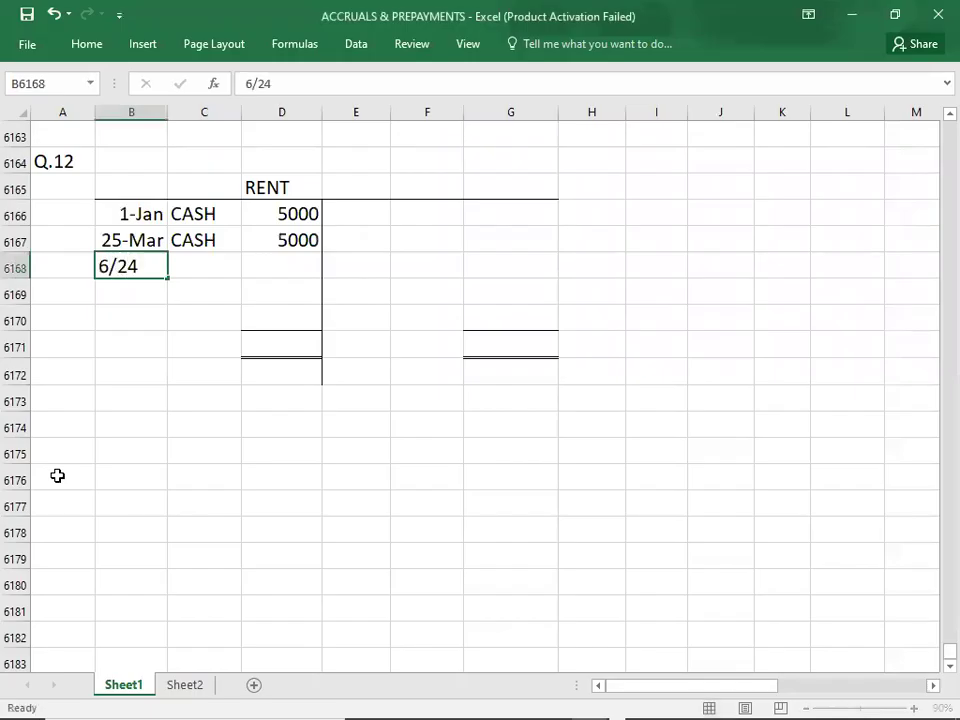
key("Tab")
type("CASH")
key("Tab")
type("5000")
key("Return")
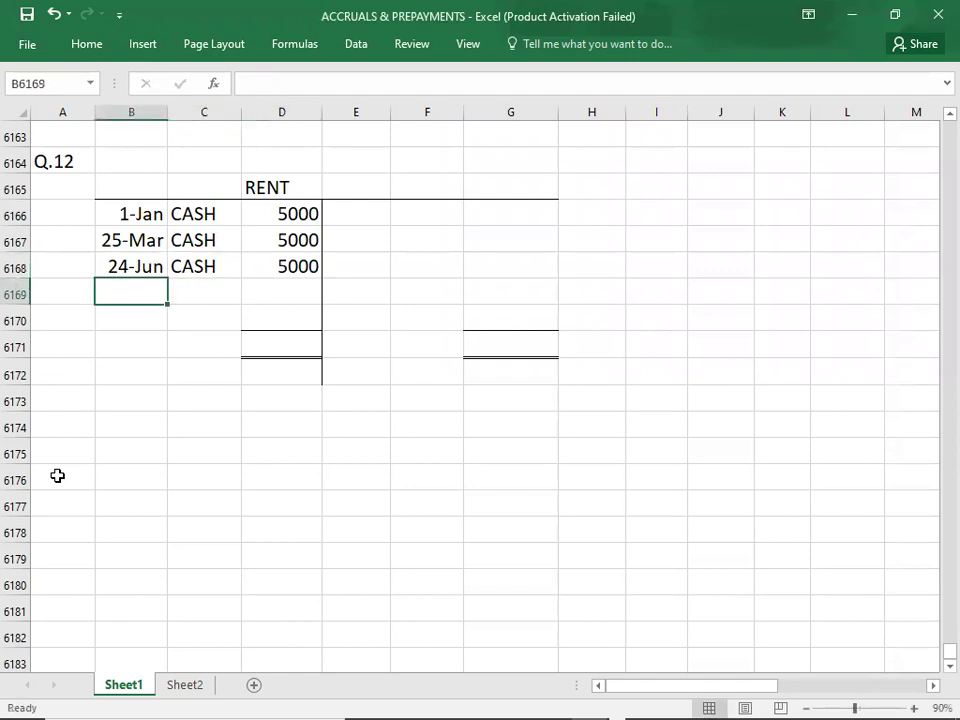
Look up the fourth rent payment in the PDF and enter 29-Sep CASH 5000 in B6169:D6169 of the Excel sheet
key("alt+Tab")
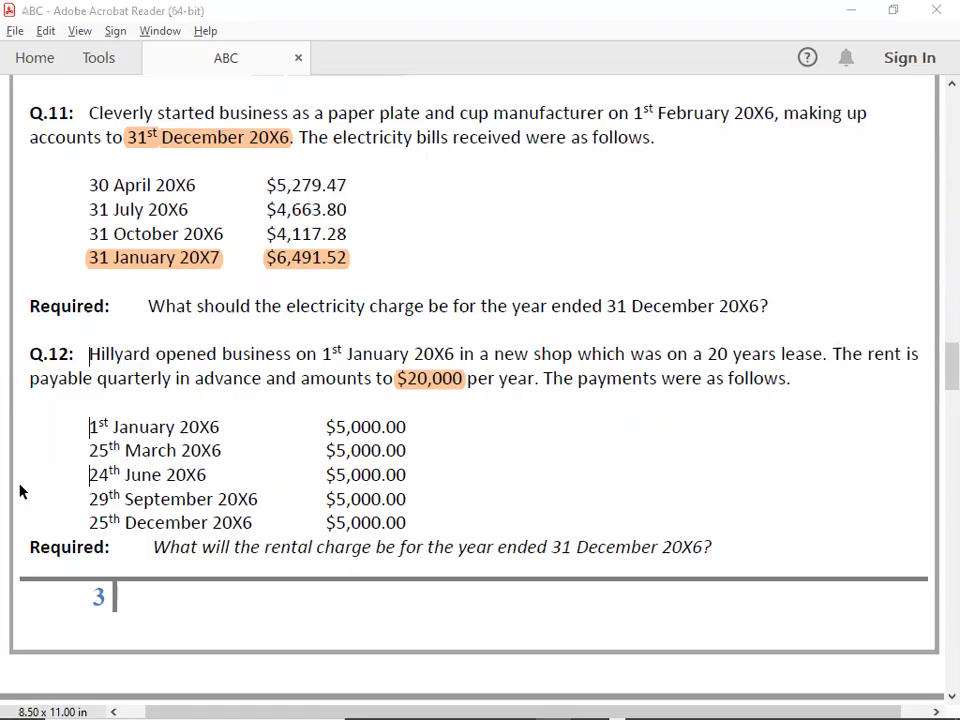
key("alt+Tab")
type("29/9")
key("Tab")
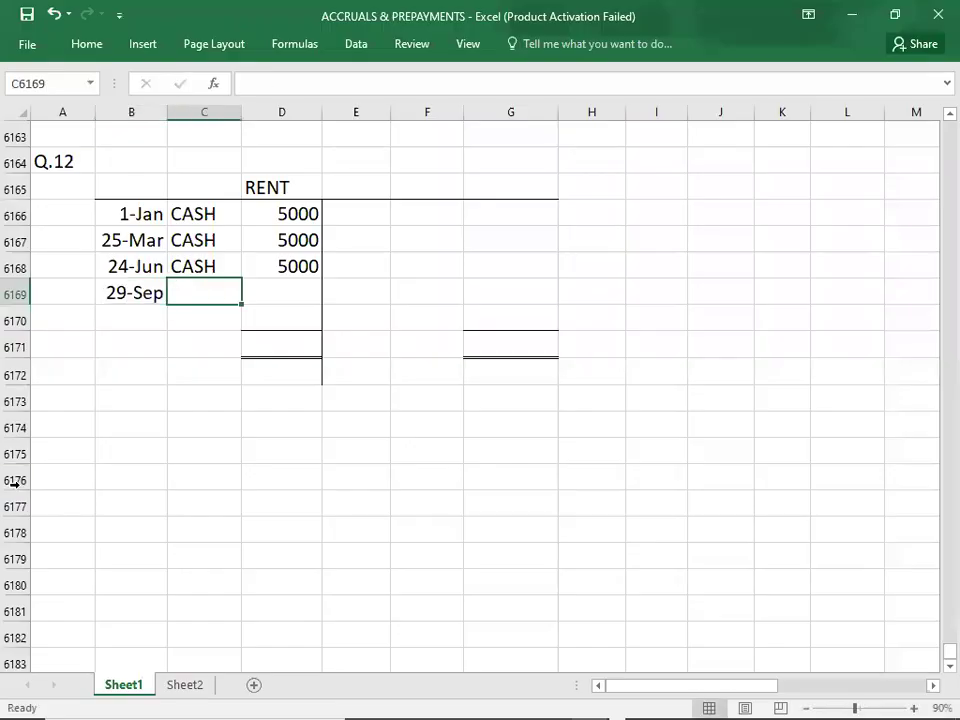
type("CASH")
key("Tab")
type("5000")
key("Return")
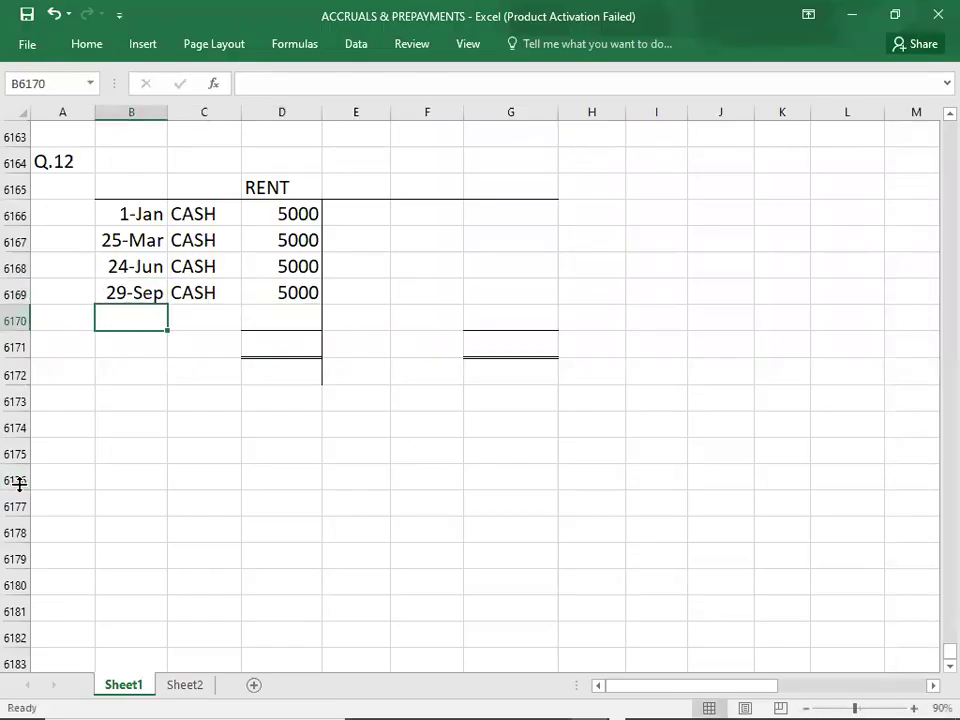
Switch to the Acrobat PDF and highlight the year end 31 December 20X6 in the requirement of Q.12
key("alt+Tab")
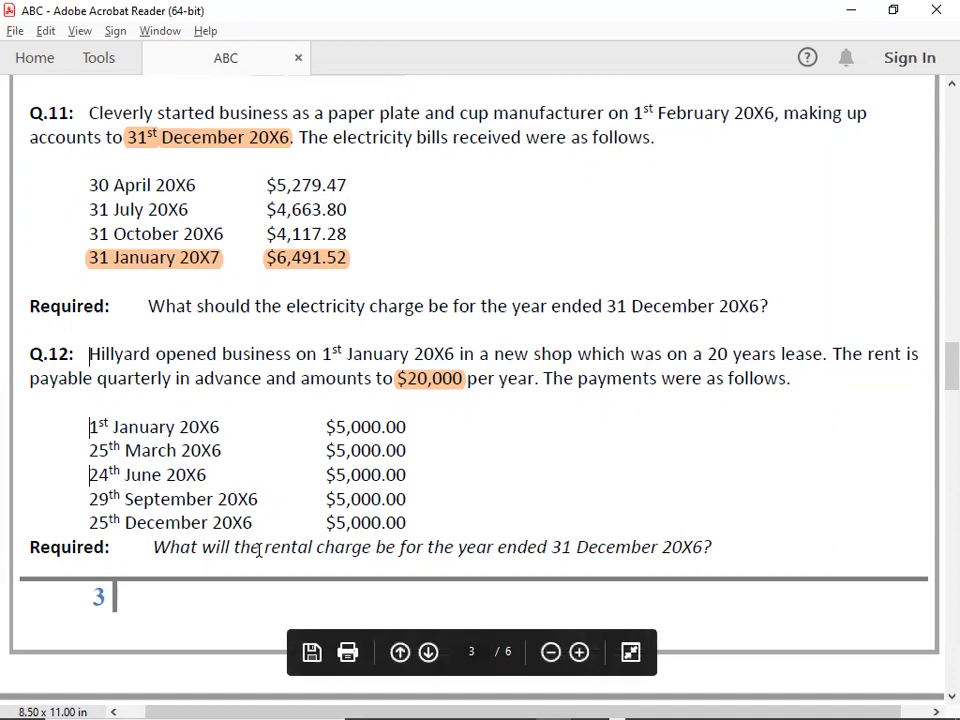
left_click_drag(551, 546, 703, 548)
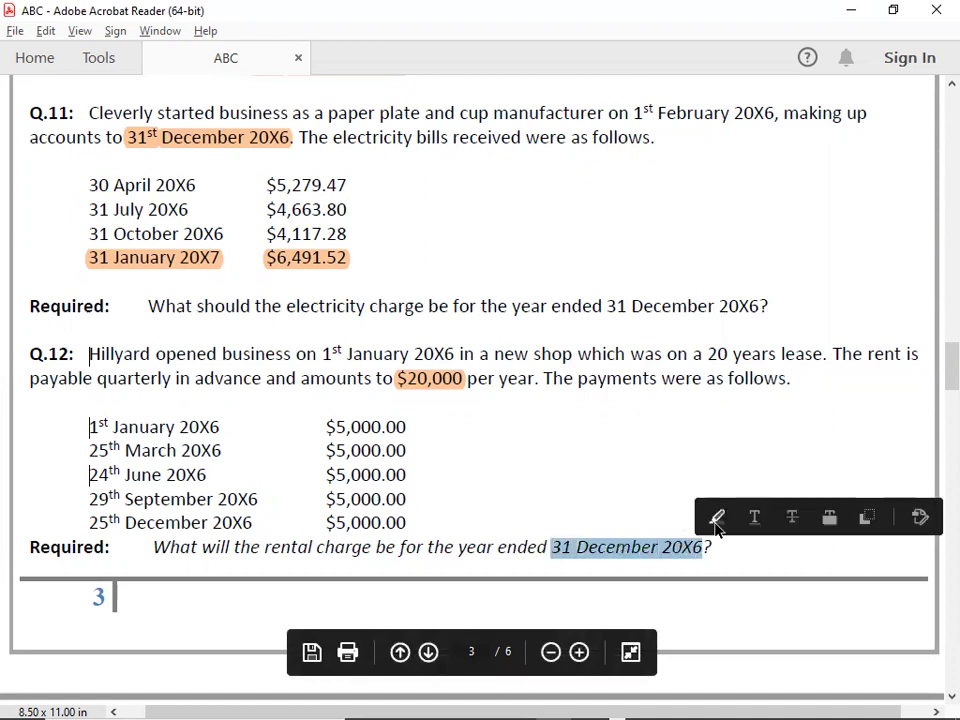
left_click(717, 517)
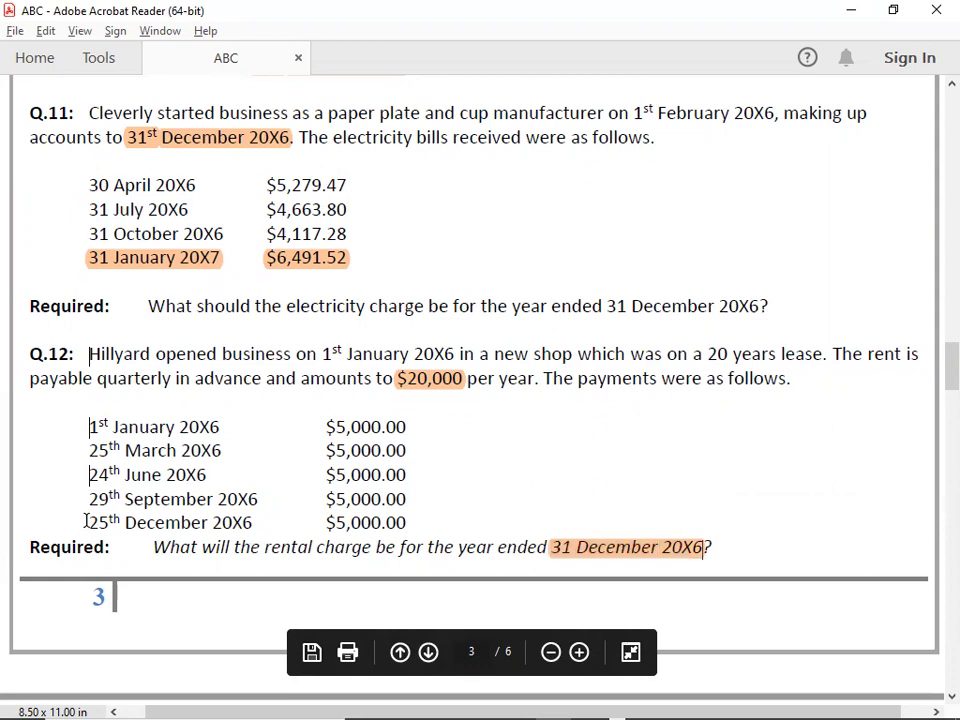
Return to the Excel sheet and enter the fifth rent payment, 25-Dec CASH 5000, in B6170:D6170
key("alt+Tab")
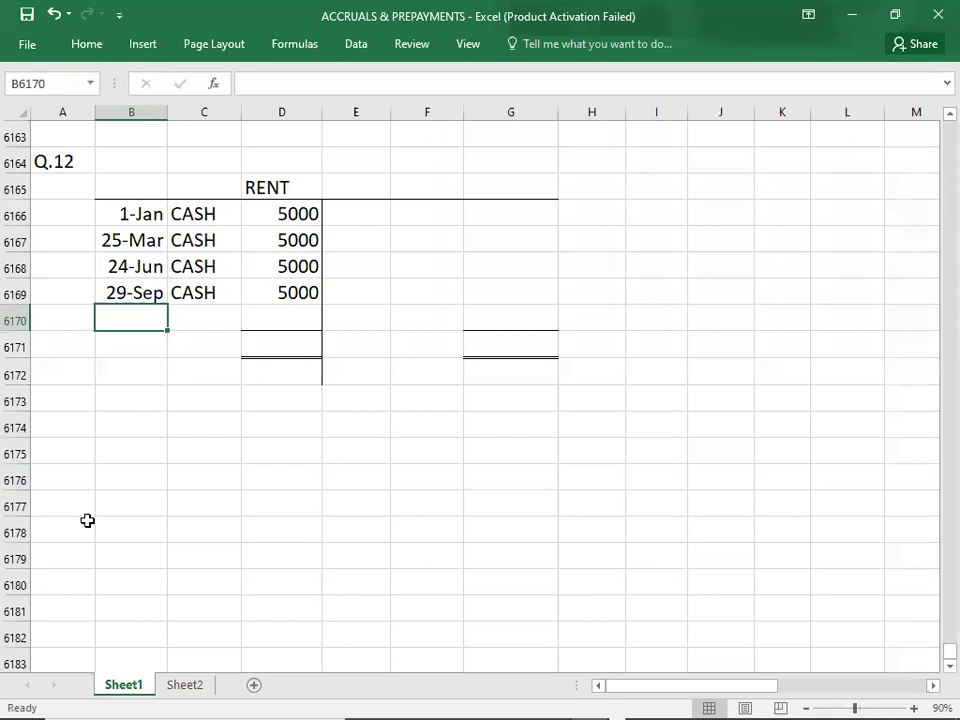
type("12/25")
key("Tab")
type("CASH")
key("Tab")
type("5000")
key("Return")
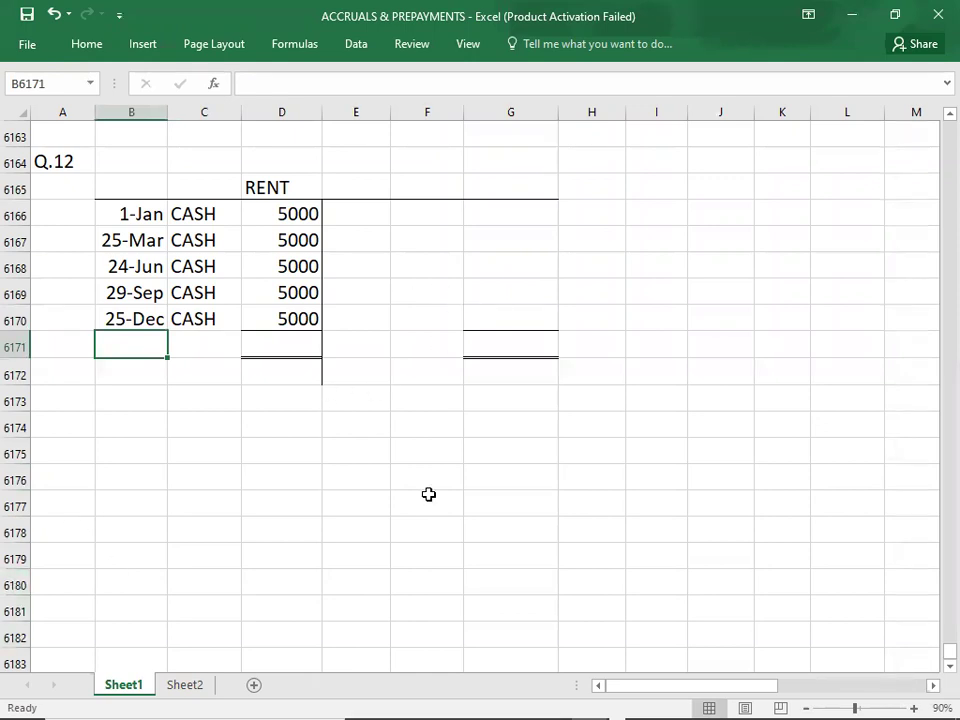
Go through the rent payment dates in B6166:B6170 to find which payment falls outside the year
key("alt")
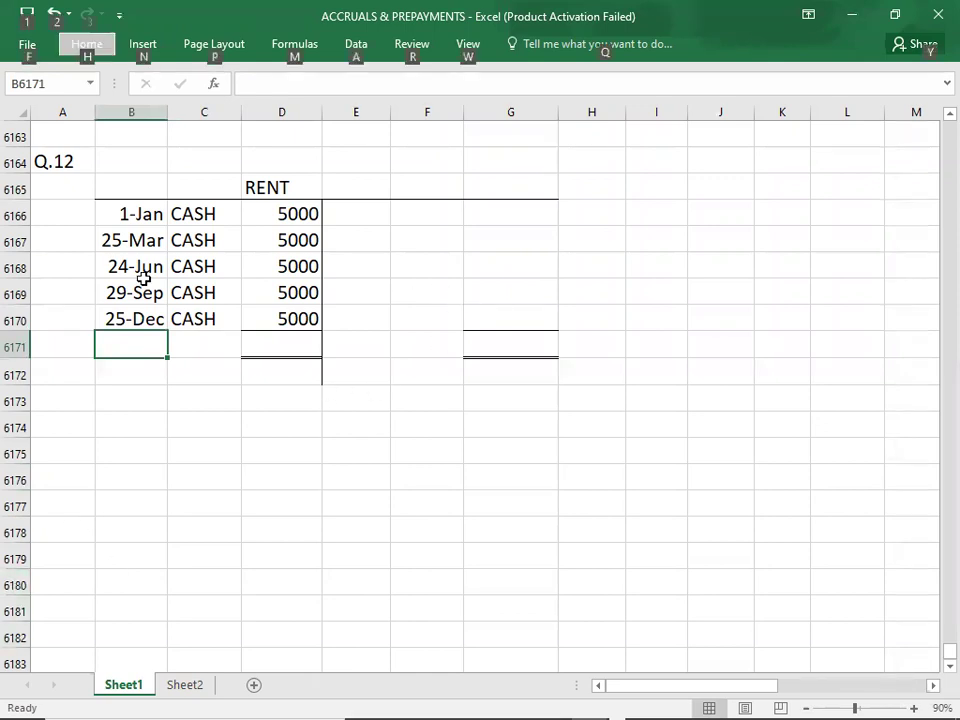
left_click(141, 220)
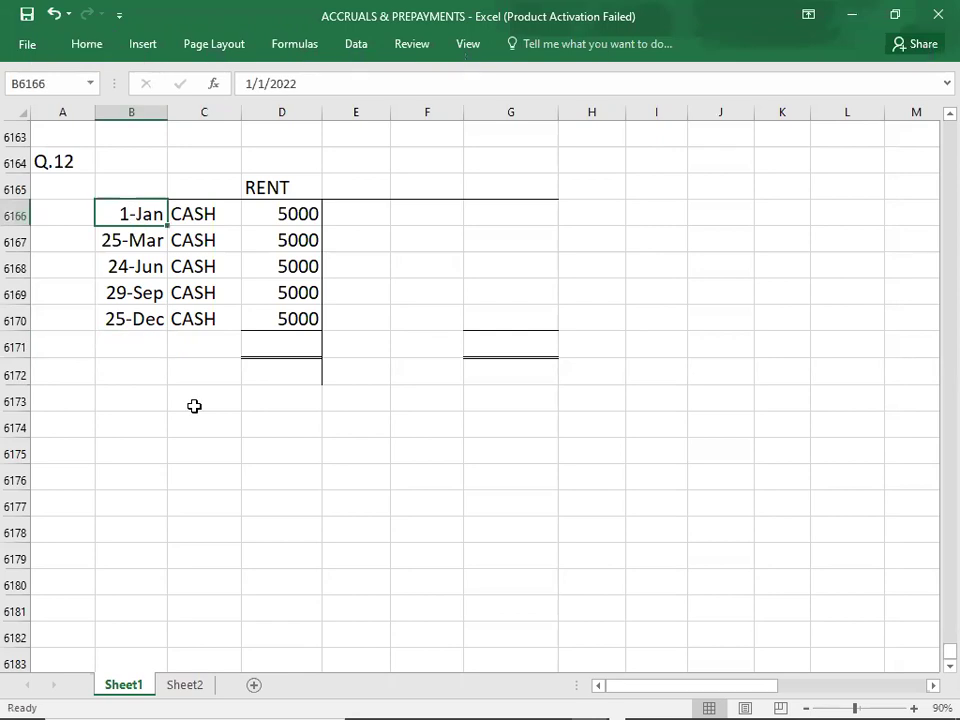
key("Down")
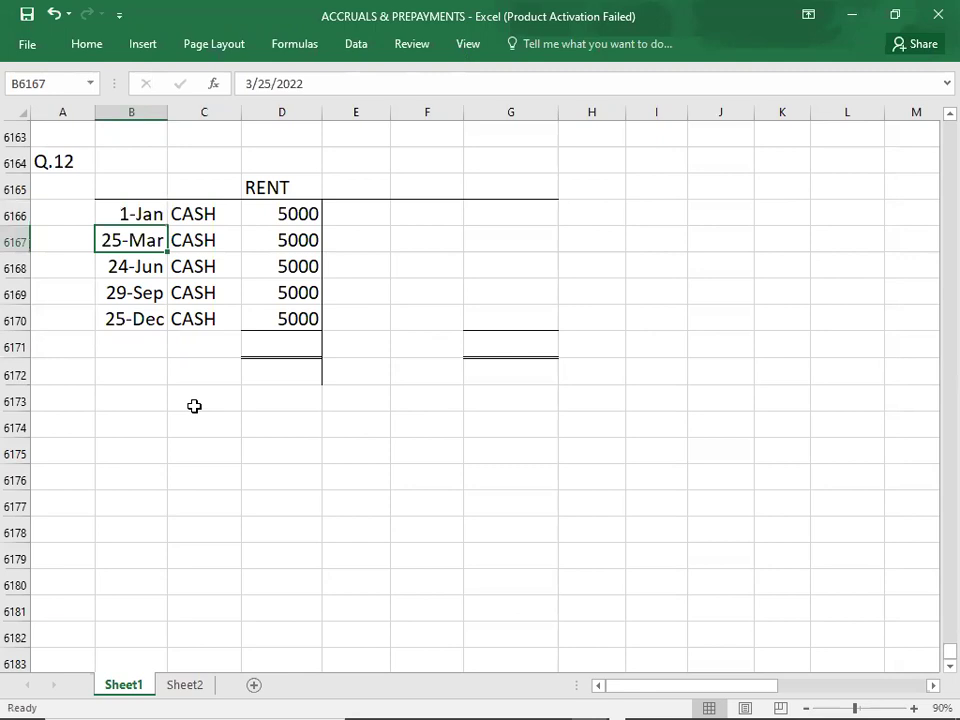
key("Down")
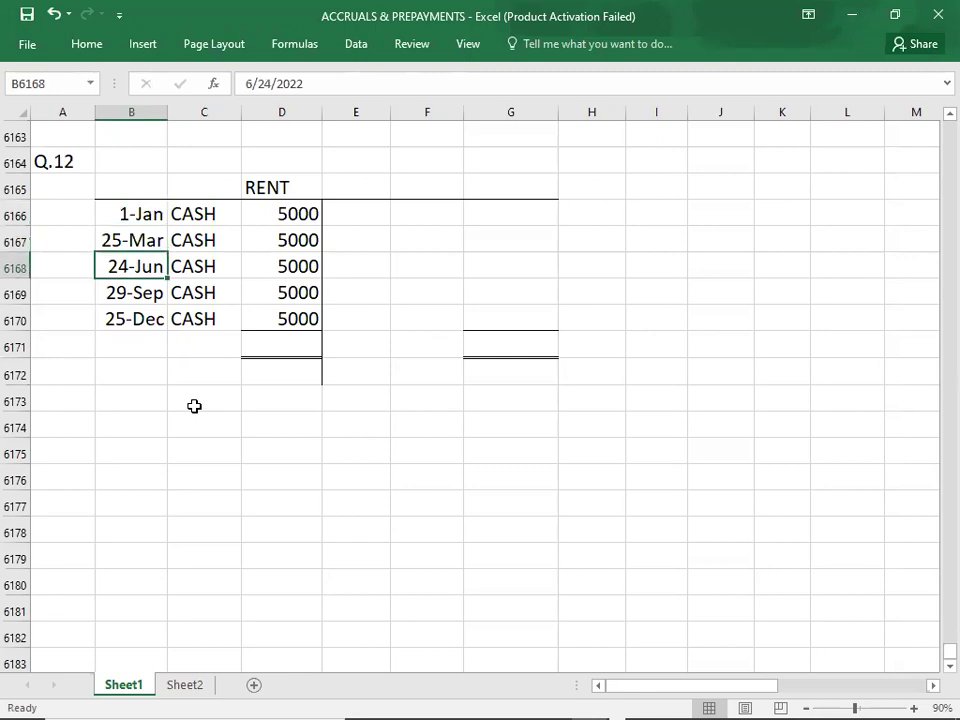
key("Down")
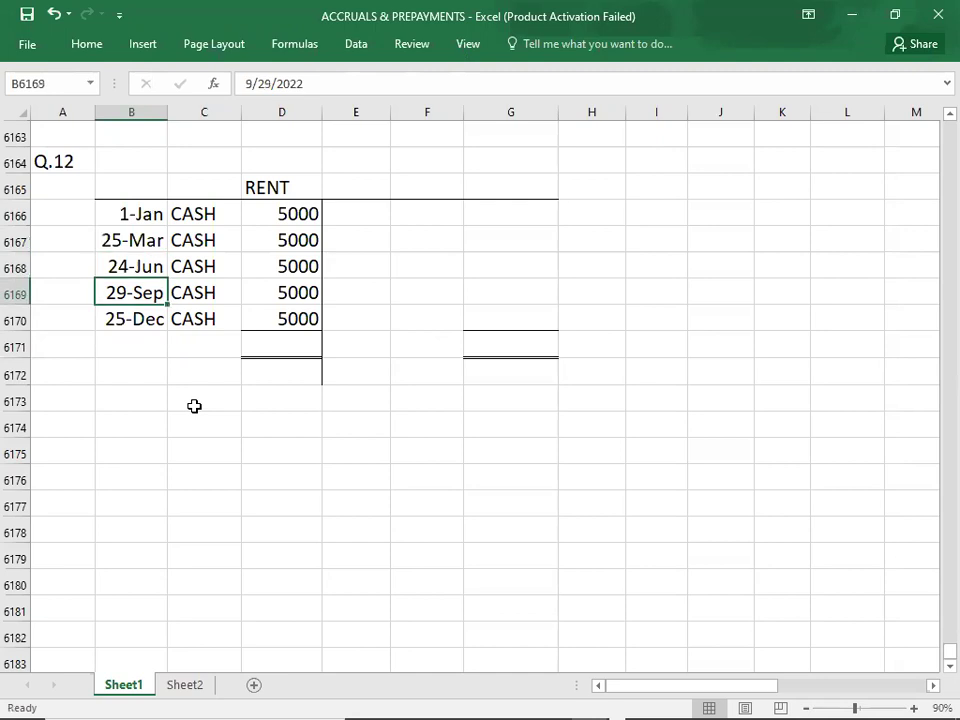
key("shift+Right")
key("shift+Right")
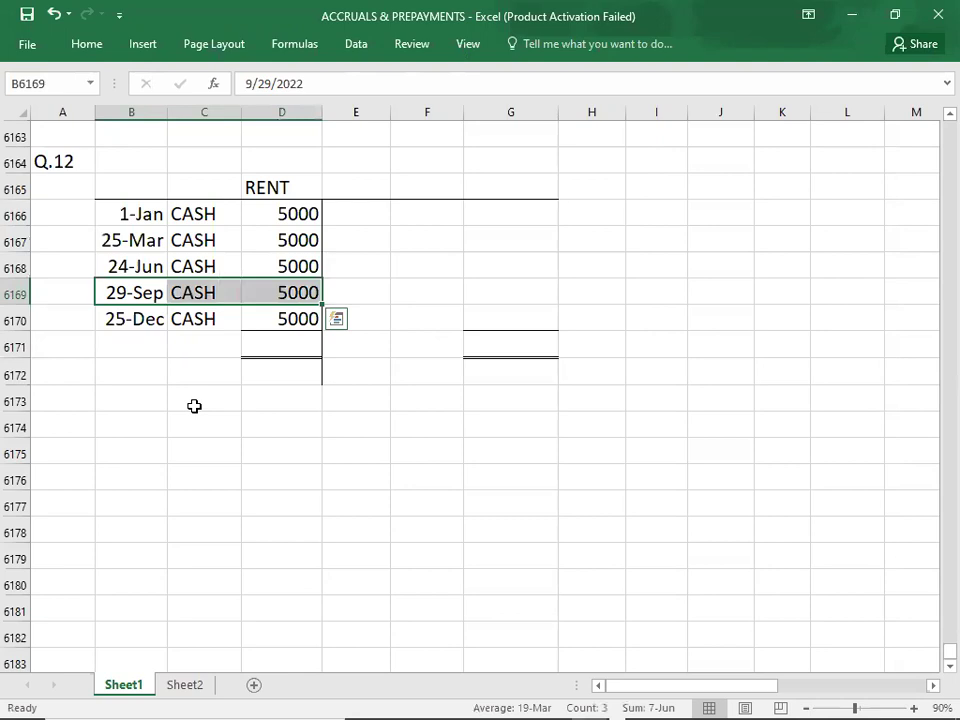
key("Down")
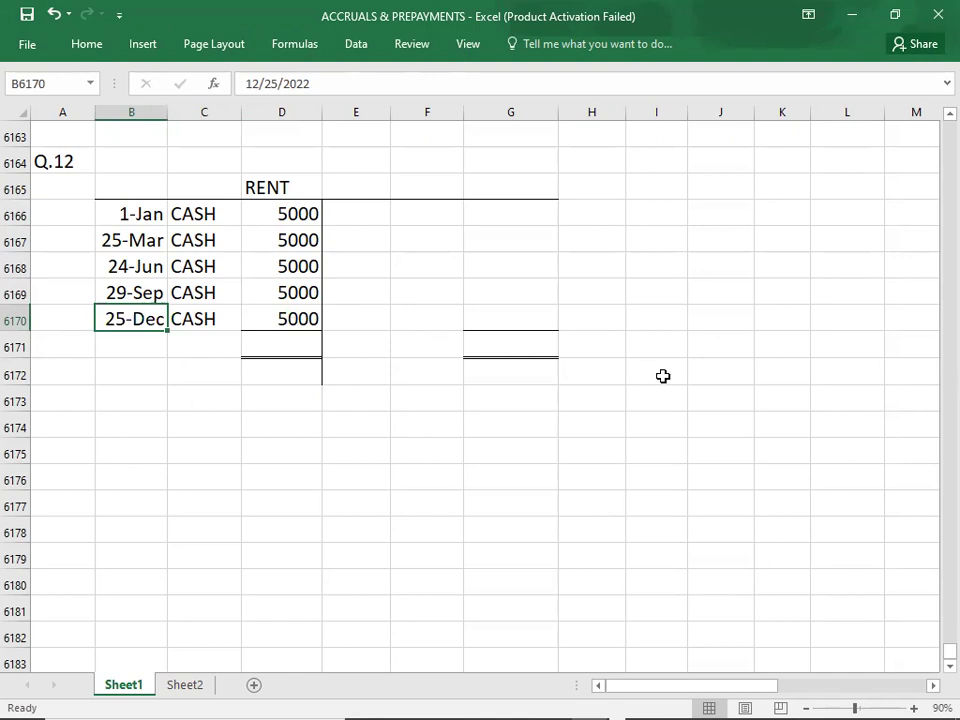
Enter the closing prepayment on the credit side of the rent account, 31-Dec C/D 5000 in E6170:G6170
left_click(531, 317)
type("5000")
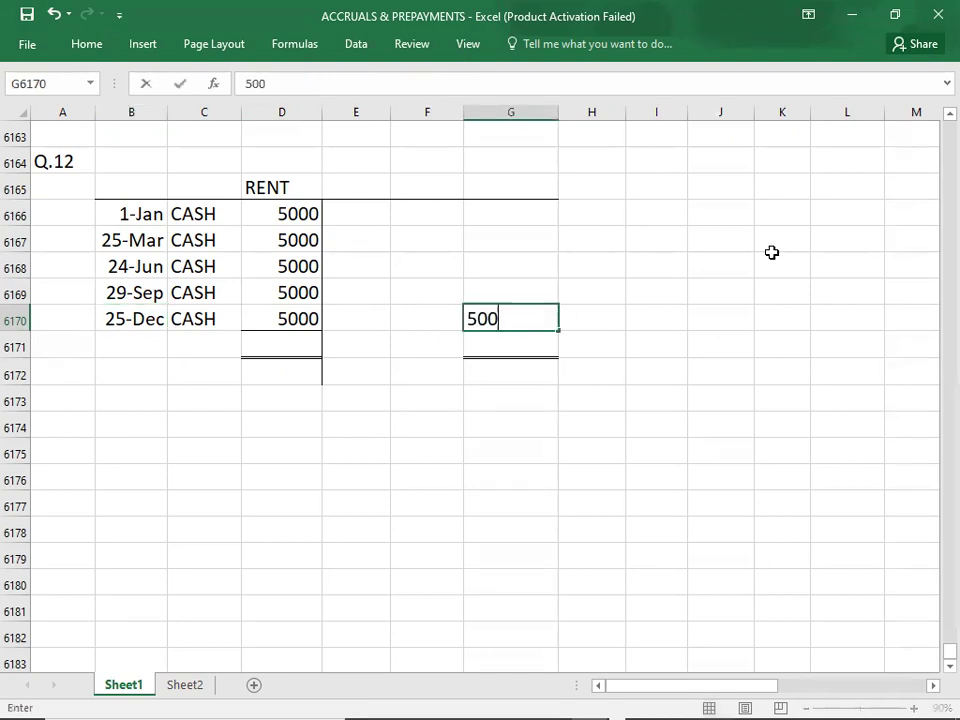
key("Left")
key("Left")
type("12/31")
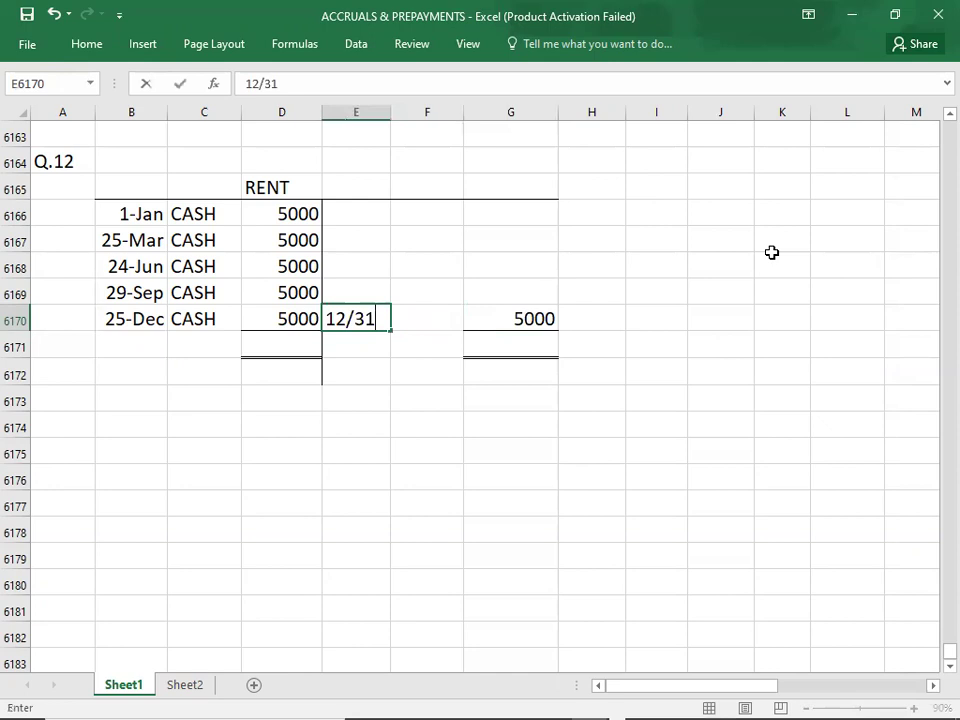
key("Right")
type("C/D")
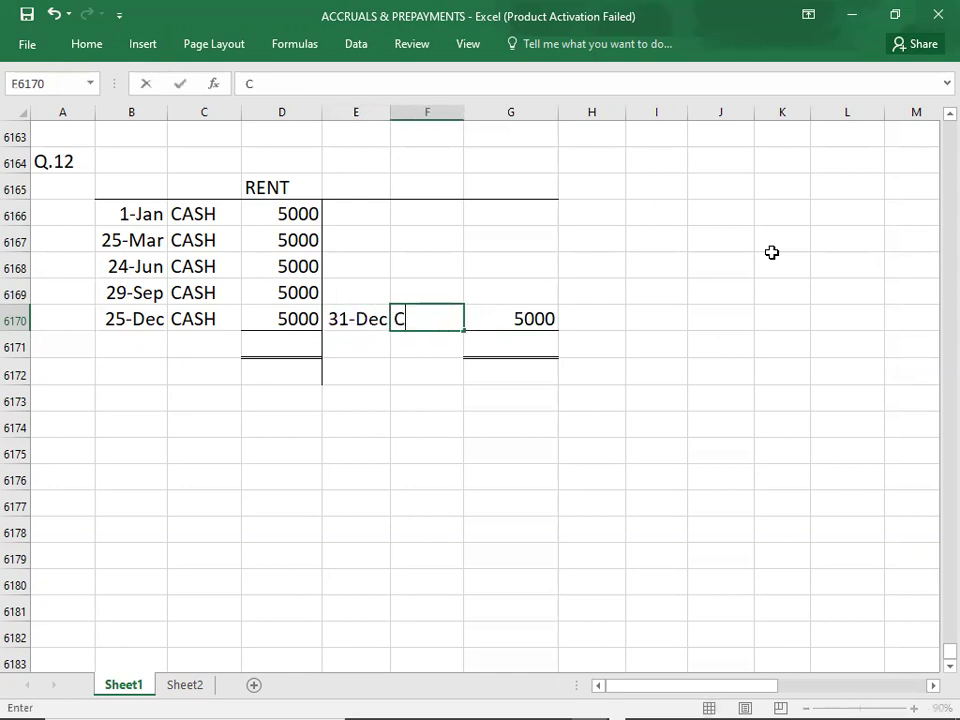
key("Return")
type("1")
key("Up")
key("Left")
key("Left")
key("Down")
key("Down")
key("Right")
key("Right")
key("Up")
key("ctrl+z")
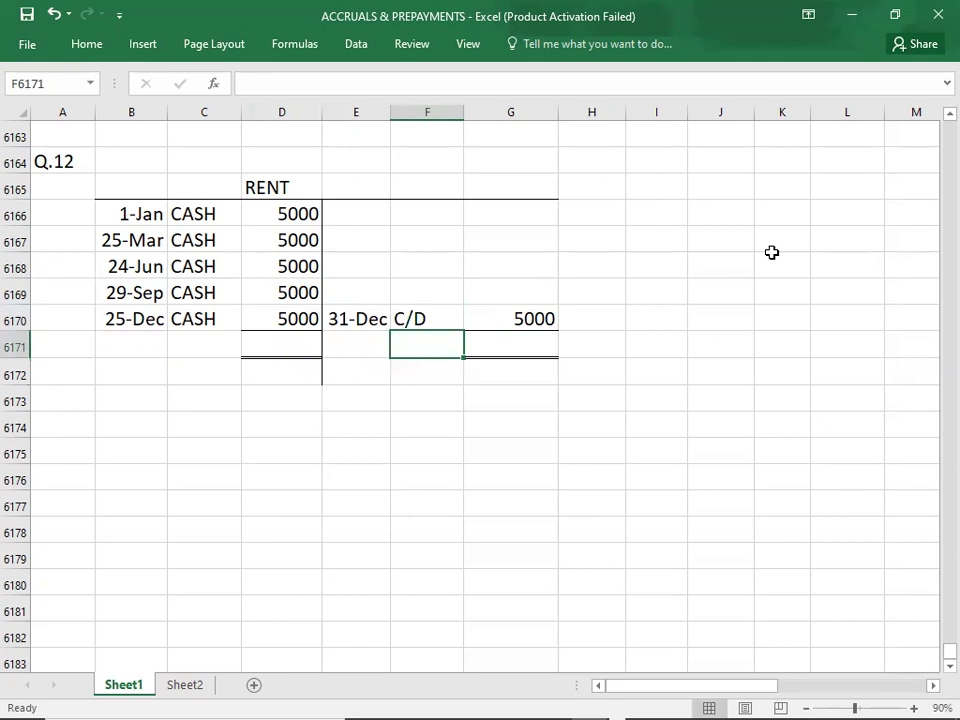
Go through the debit amounts of the rent account in D6166:D6170 one by one
key("Left")
key("Left")
key("Up")
key("Up")
key("Up")
key("Up")
key("Up")
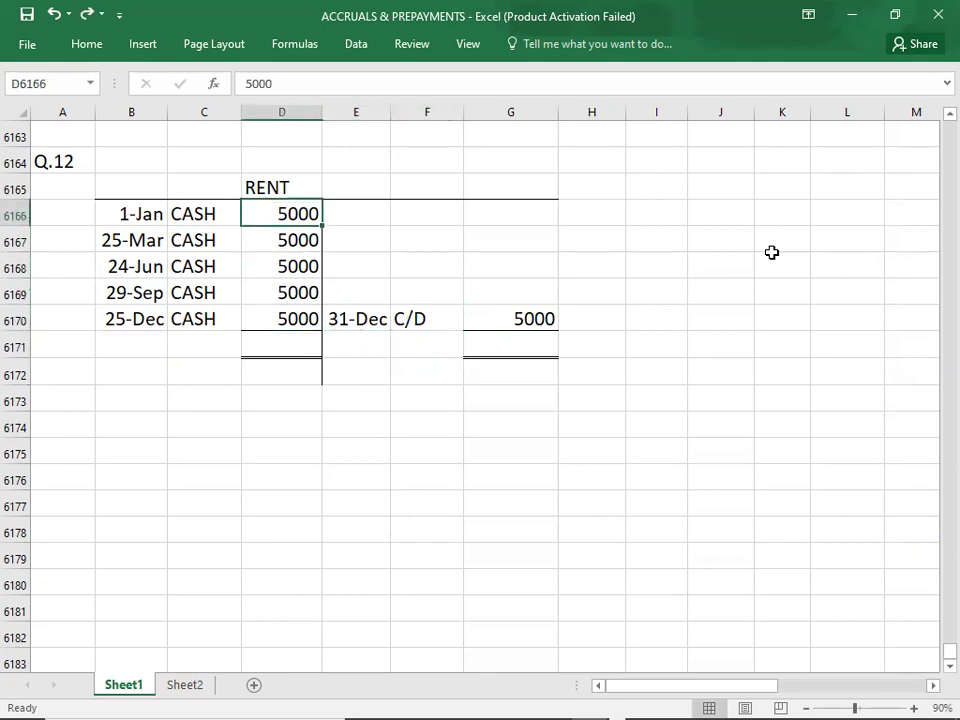
key("Down")
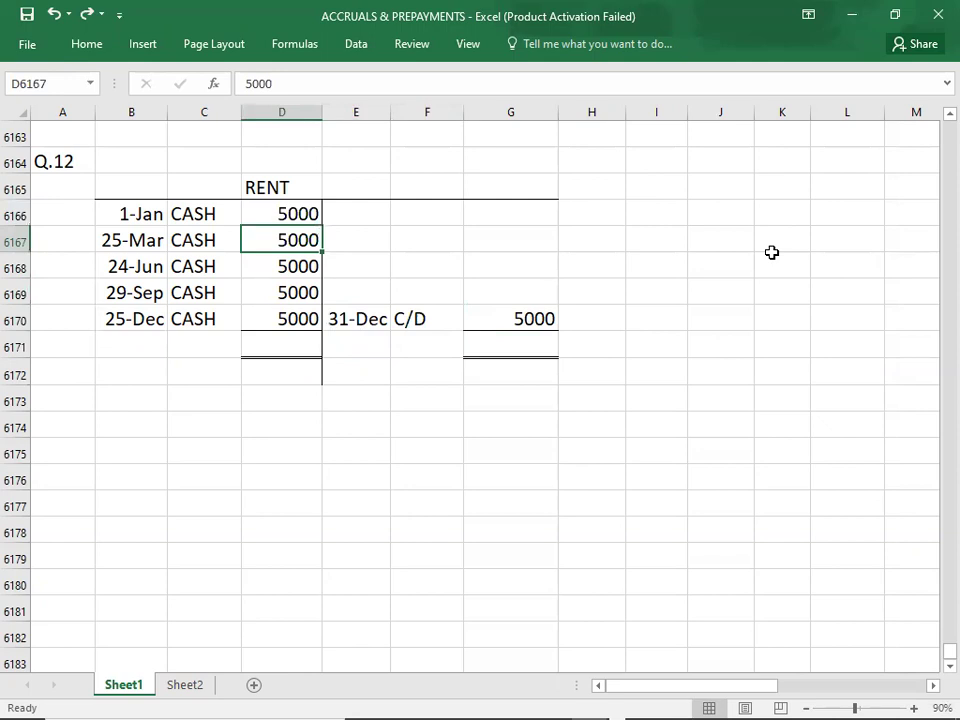
key("Down")
key("Down")
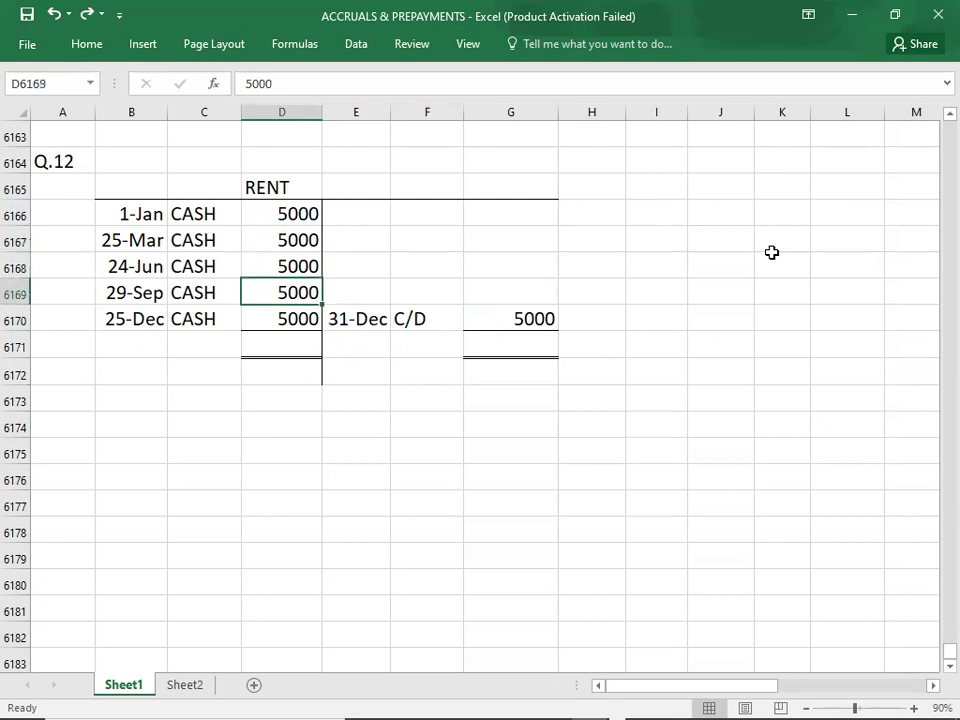
key("Down")
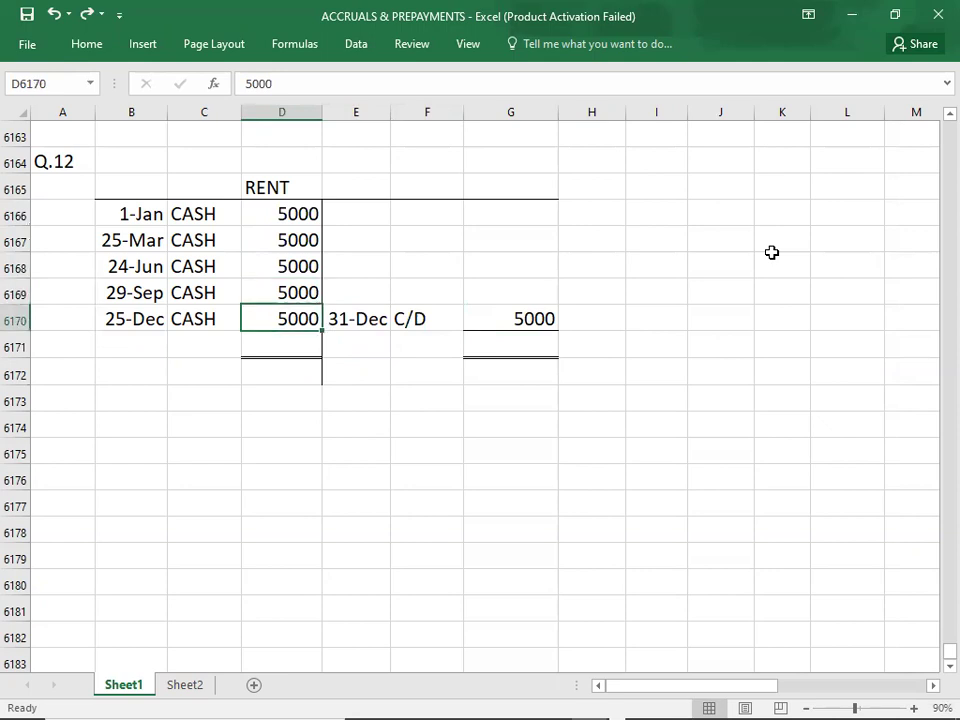
Enter 25000 as the total on both sides of the rent account, in D6171 and G6171
key("Right")
key("Right")
key("Right")
key("Left")
key("Left")
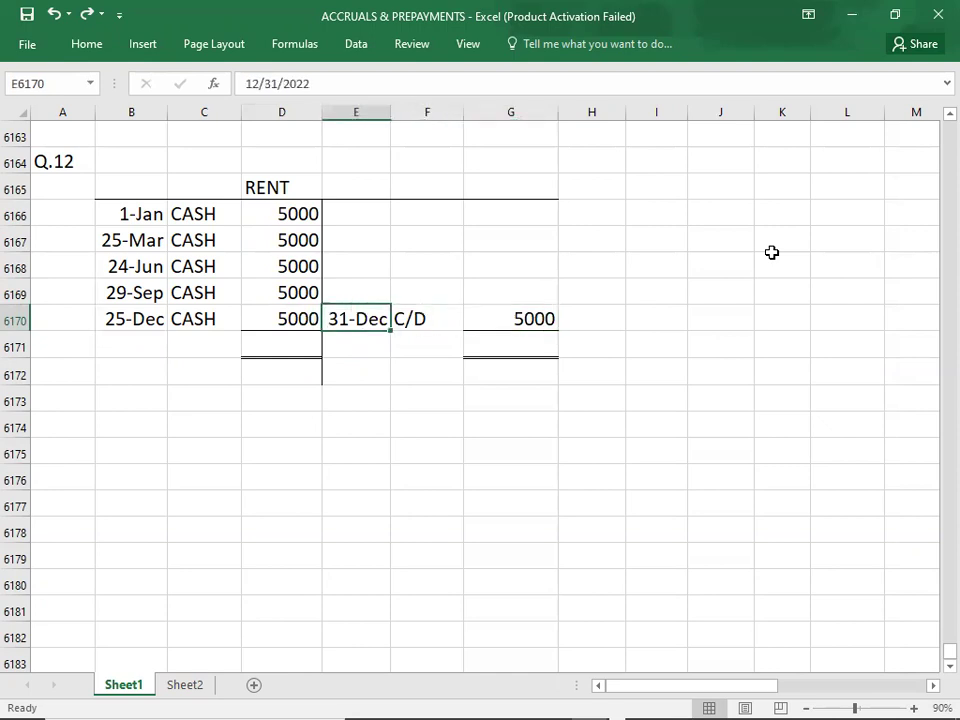
key("Left")
key("Down")
type("25000")
key("Right")
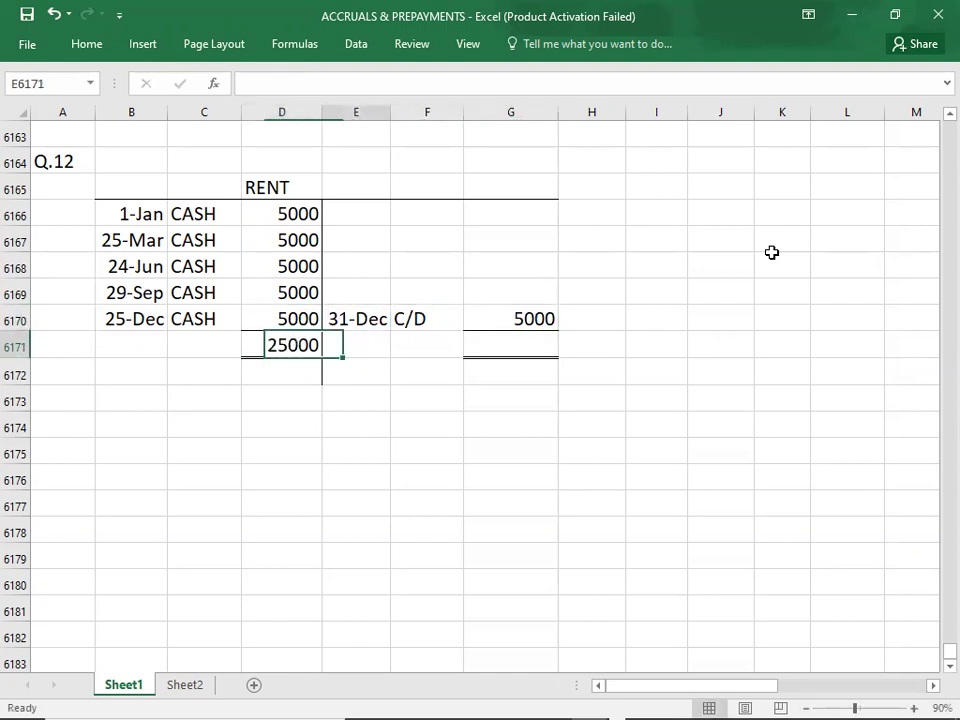
key("Right")
key("Right")
type("25000")
Enter the year's rent charge on the credit side, I.S. in F6168 and 20000 in G6168
key("Up")
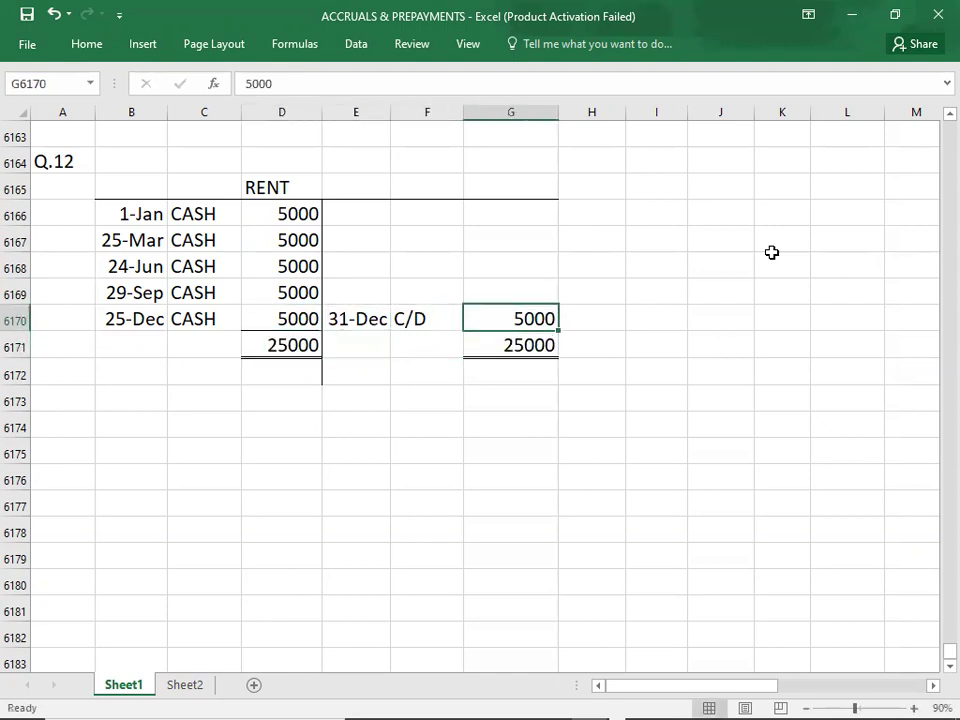
key("Up")
key("Up")
type("20000")
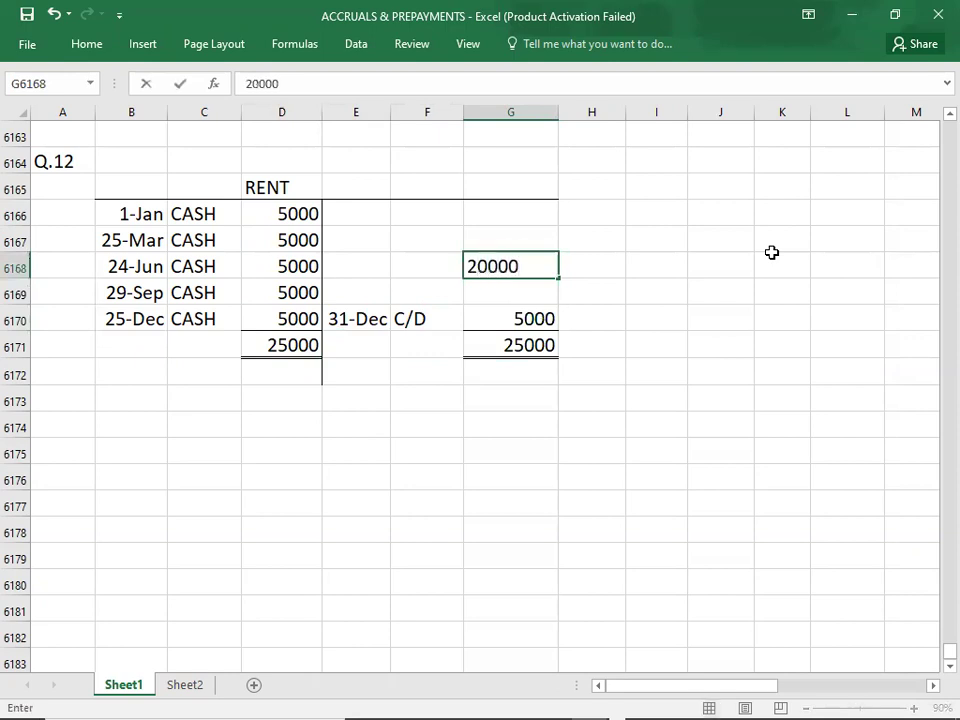
key("Left")
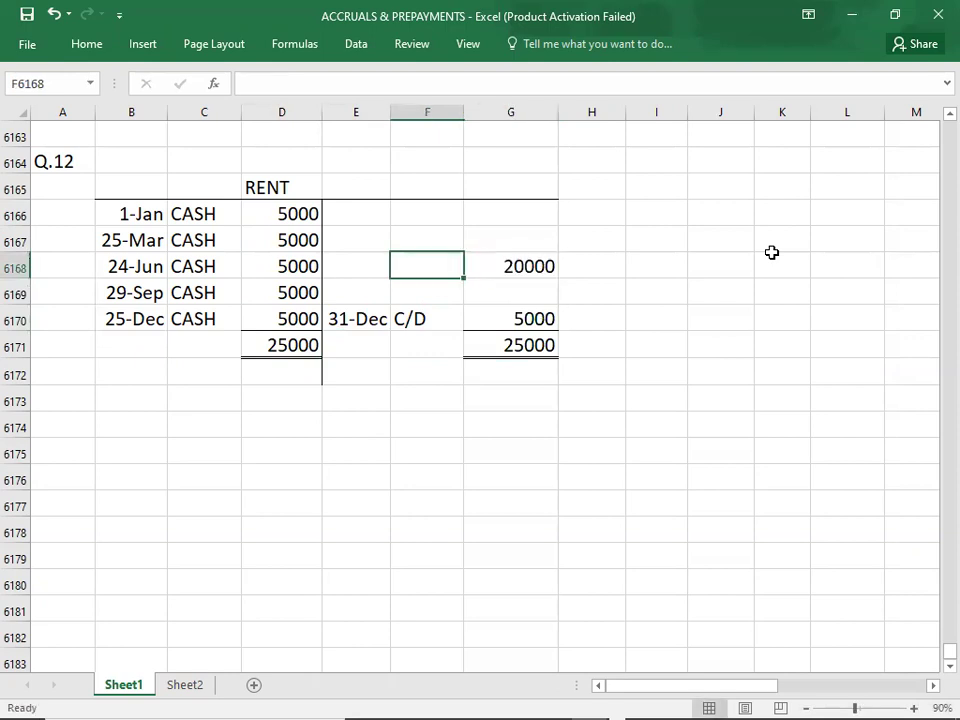
type("I.S.")
key("Return")
Enter the heading Q.13 in A6174, below the finished rent account
key("Down")
key("Down")
key("Down")
key("Down")
key("Down")
key("Left")
key("Left")
key("Left")
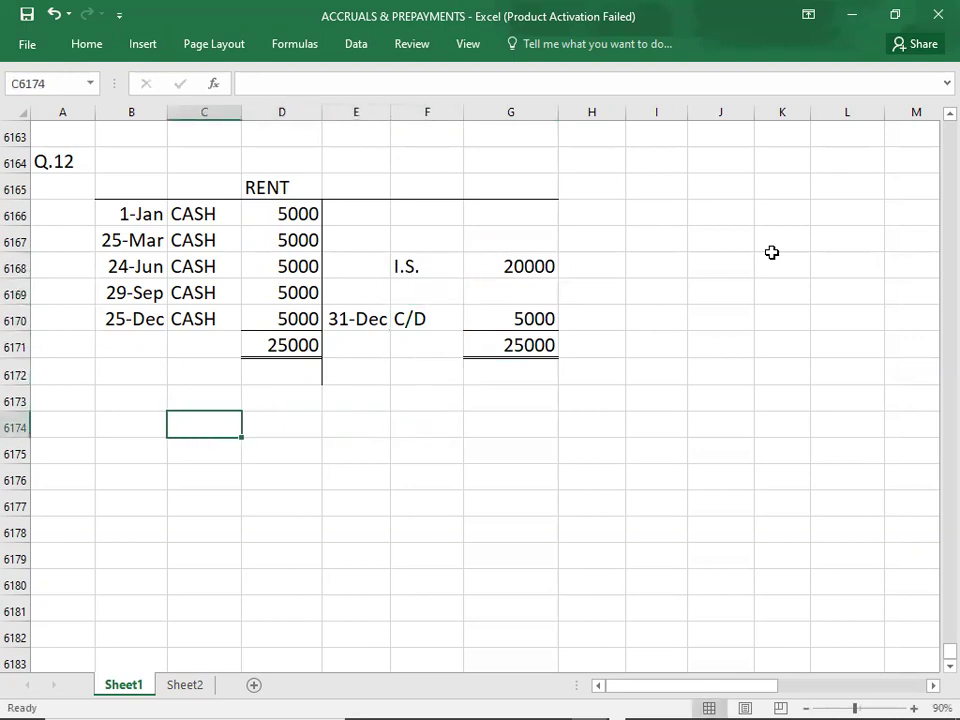
key("Left")
key("Left")
type("Q.13")
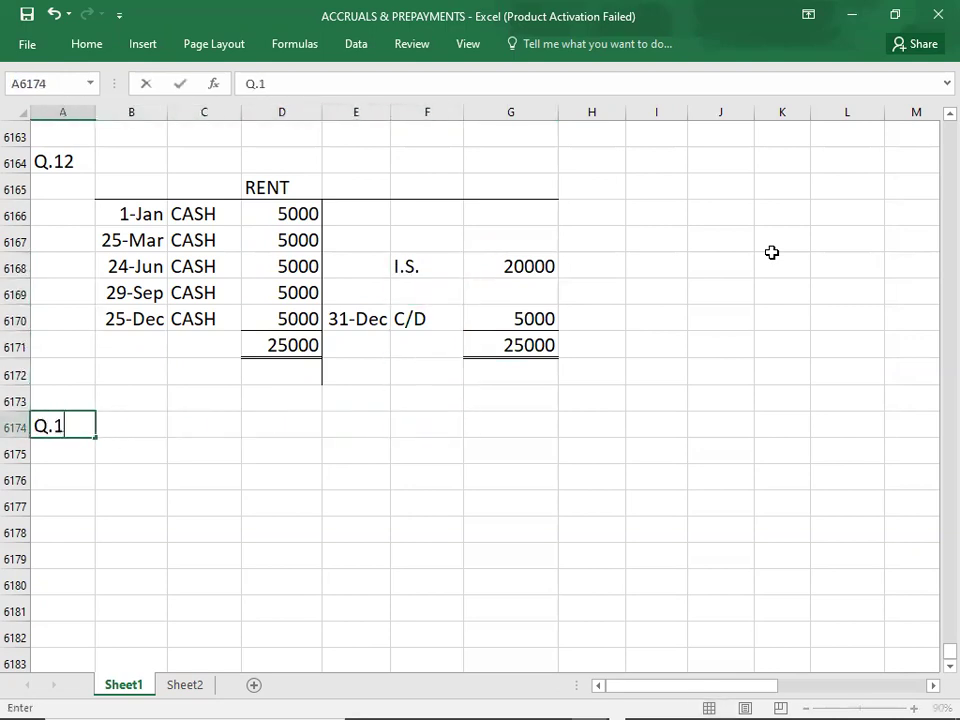
key("Return")
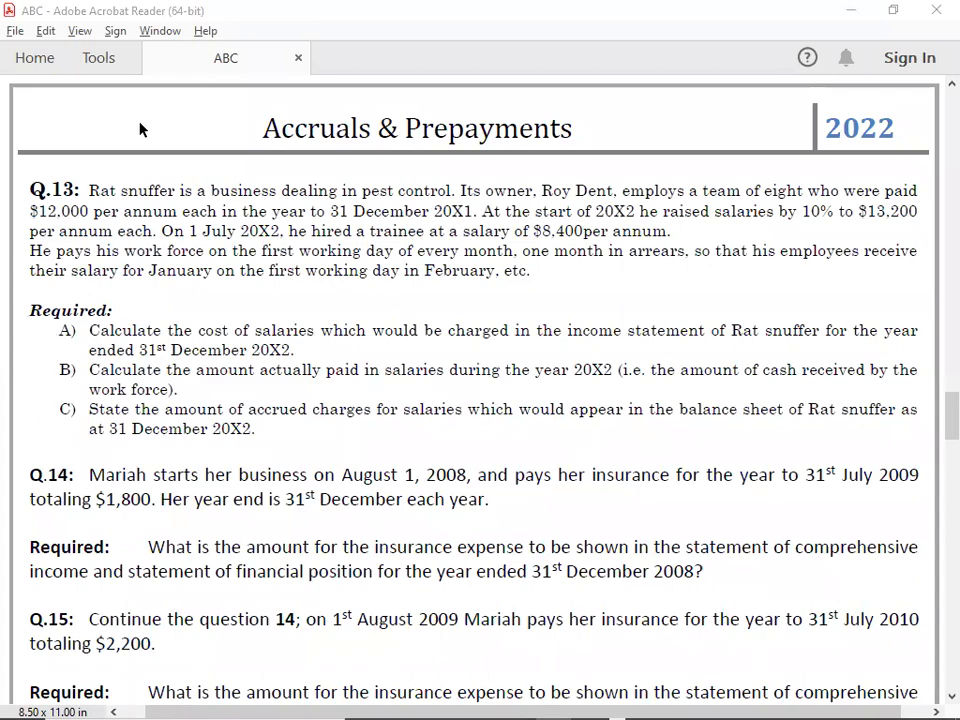
Return from the question PDF to the Excel sheet and enter the part label A in A6176
key("alt+Tab")
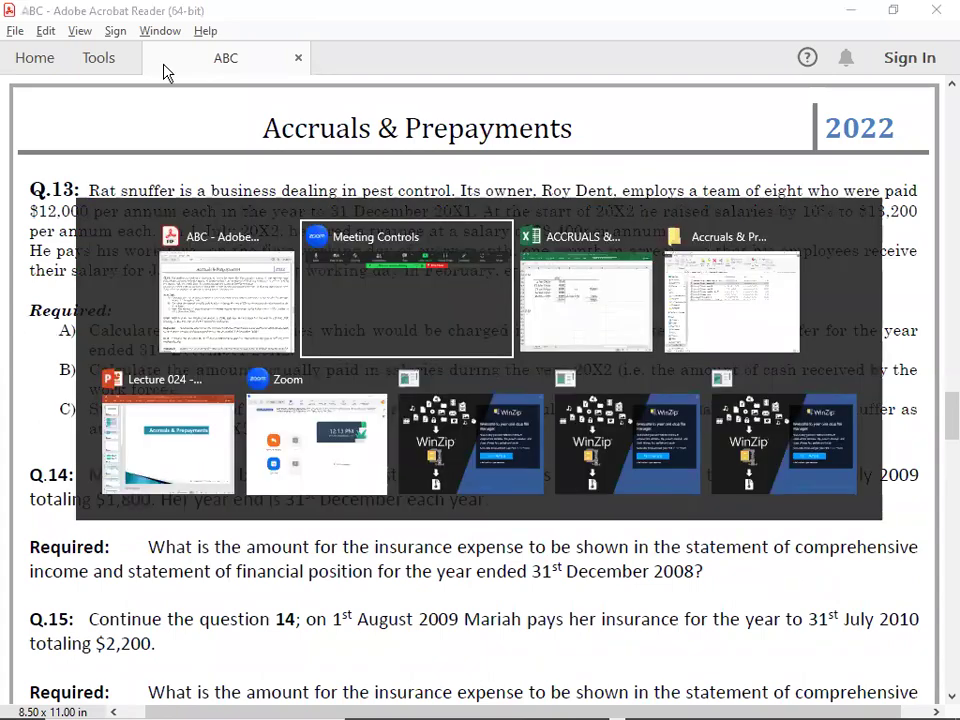
key("alt+Tab")
key("Tab")
key("Return")
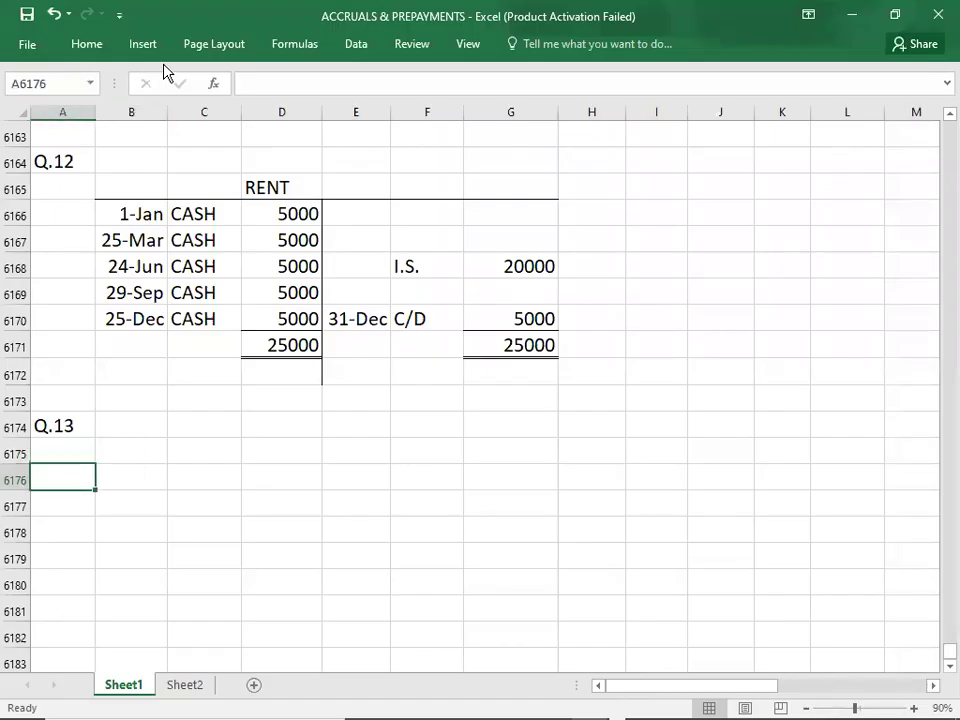
type("A")
key("Tab")
Enter the team's salary working 8*13200 = in B6176, taking the headcount and the raised salary from Q.13 in the PDF
key("alt+Tab")
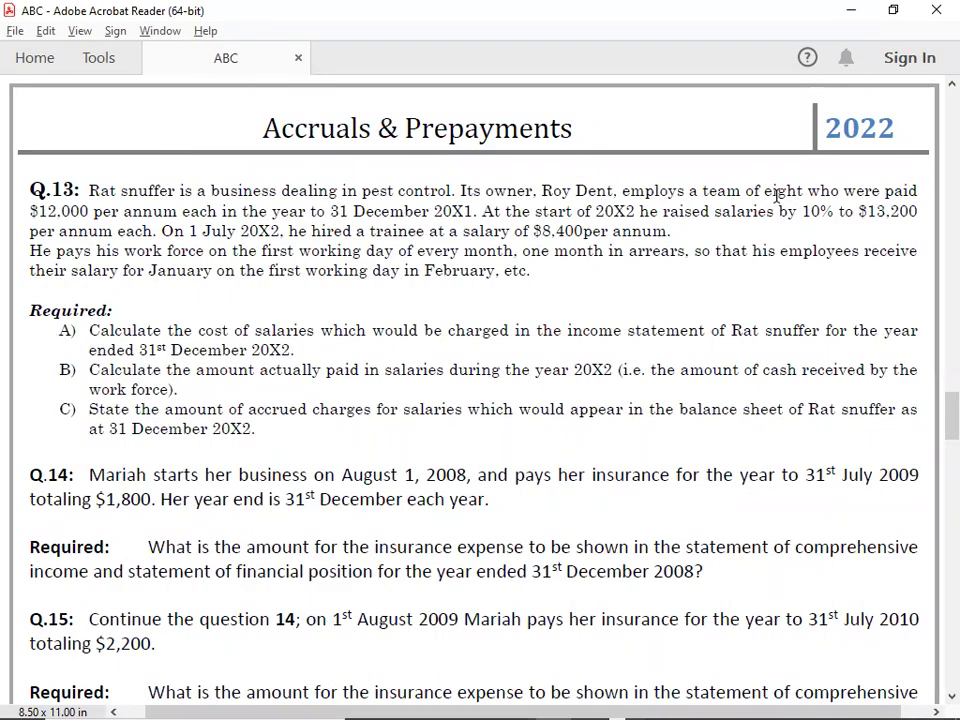
key("alt+Tab")
type("8")
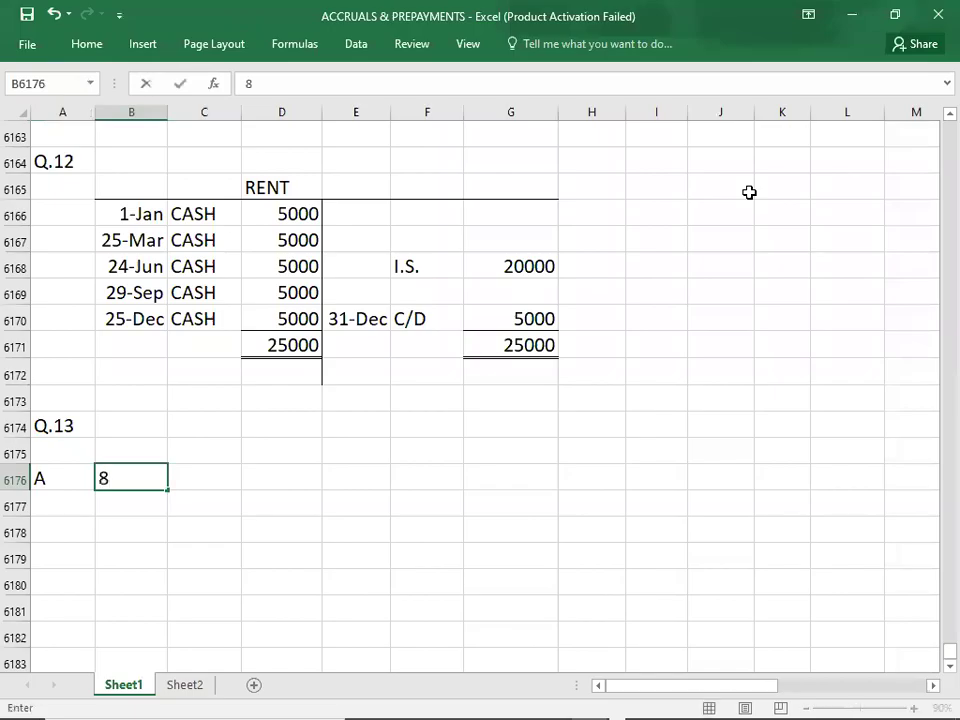
key("alt+Tab")
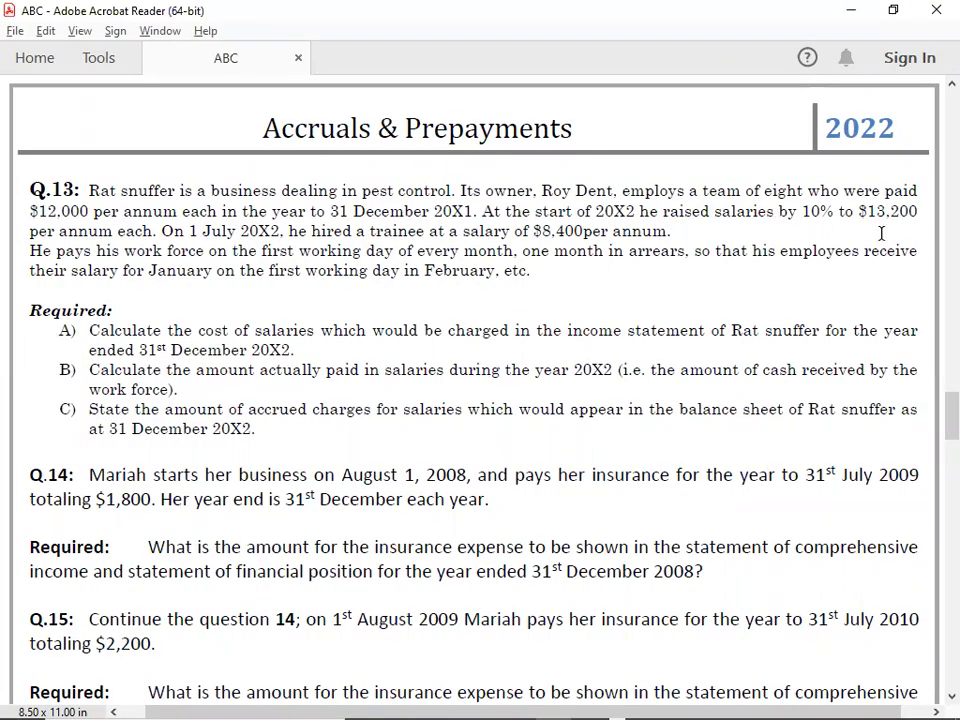
key("alt+Tab")
type("*13200 =")
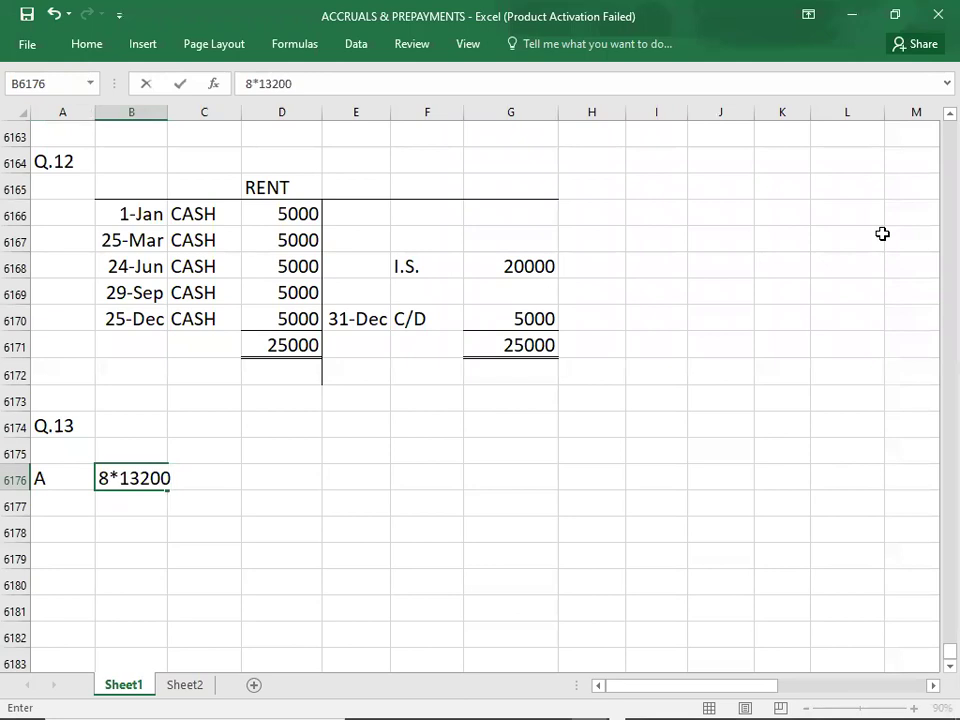
Enter 105600 in D6176 as the salary cost of the eight employees
key("Right")
key("Right")
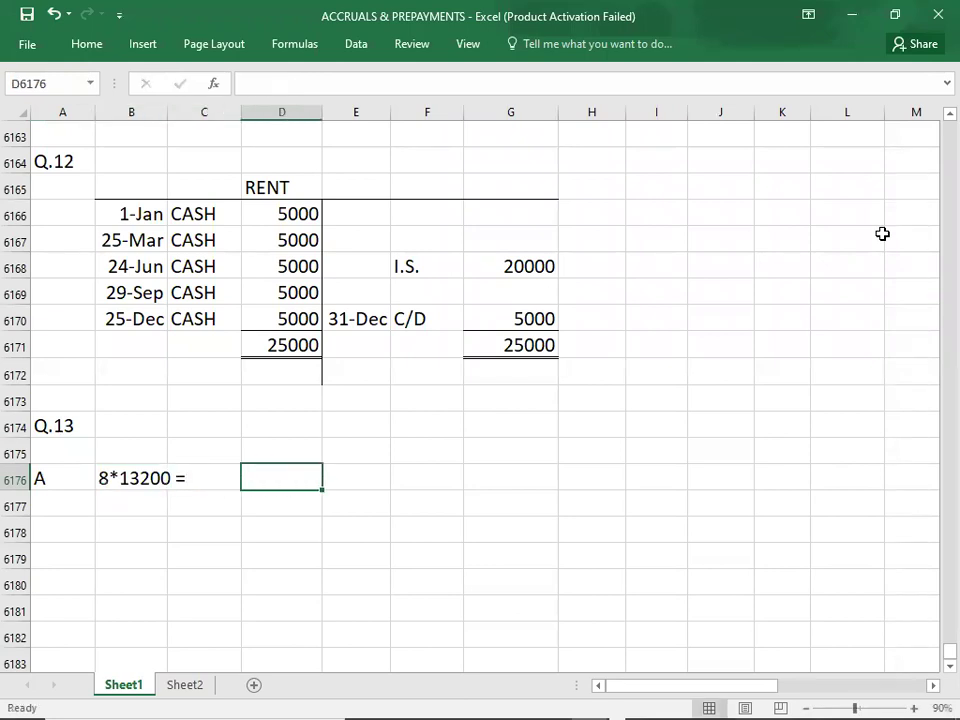
key("Down")
key("Down")
key("Down")
key("Down")
key("Down")
key("Down")
key("Down")
key("Down")
key("Down")
key("Down")
key("Down")
key("Down")
key("Down")
key("Down")
key("Down")
key("Down")
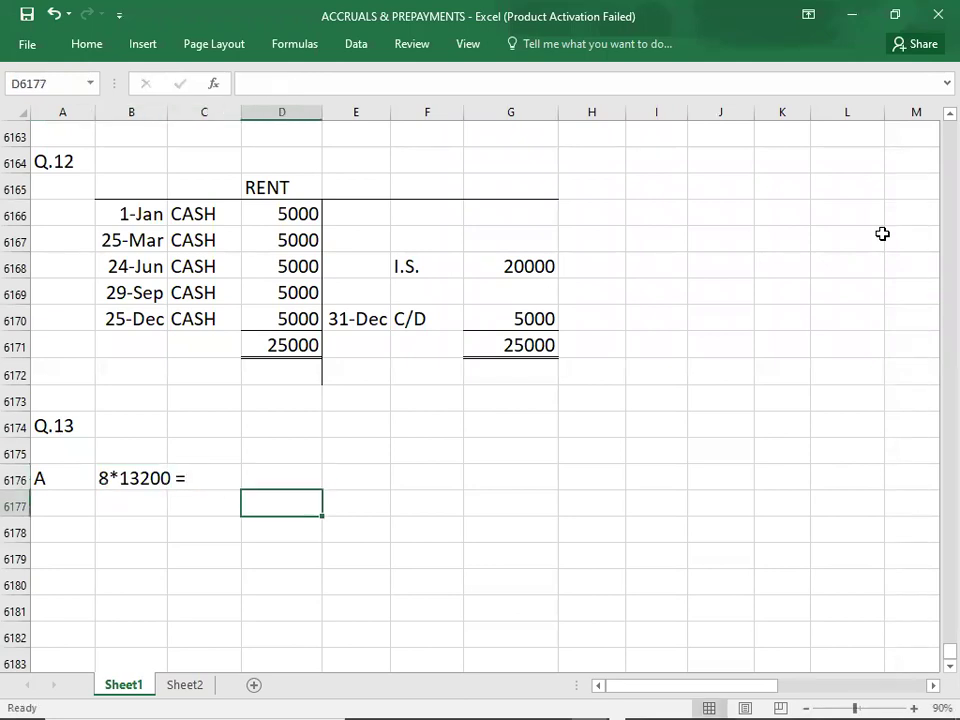
key("Up")
key("Up")
key("Up")
key("Up")
key("Up")
key("Up")
key("Up")
key("Up")
key("Up")
key("Up")
key("Up")
key("Up")
key("Up")
key("Up")
key("Up")
key("Up")
type("105600")
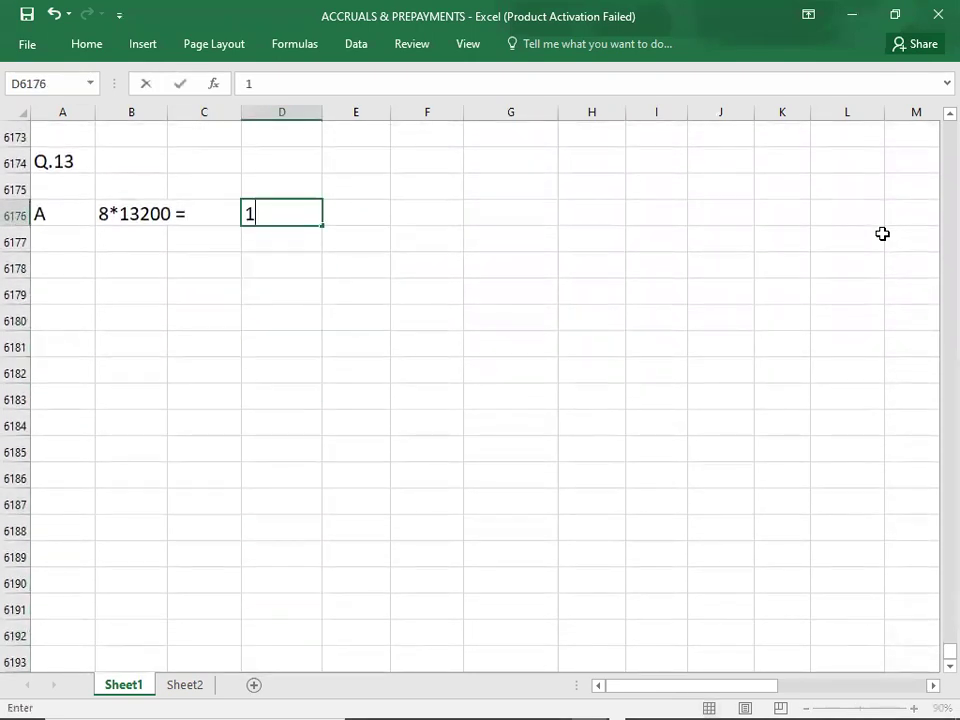
key("Return")
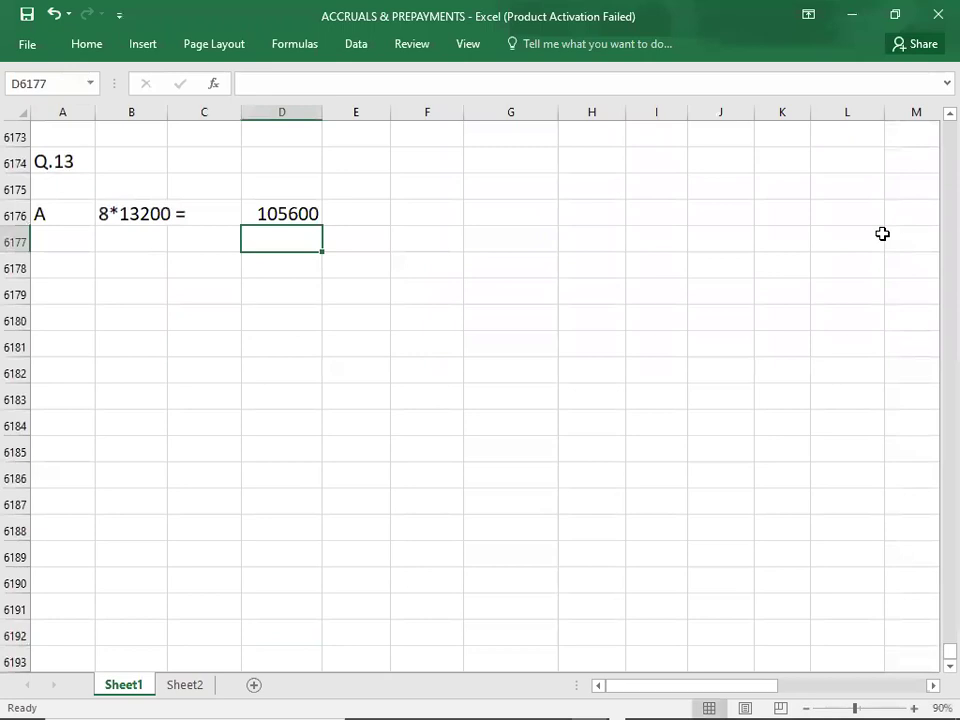
Enter the trainee's half-year salary working 1*8400**6/12 = in B6177, using the hire date and salary from the PDF
key("Left")
key("Left")
key("alt+Tab")
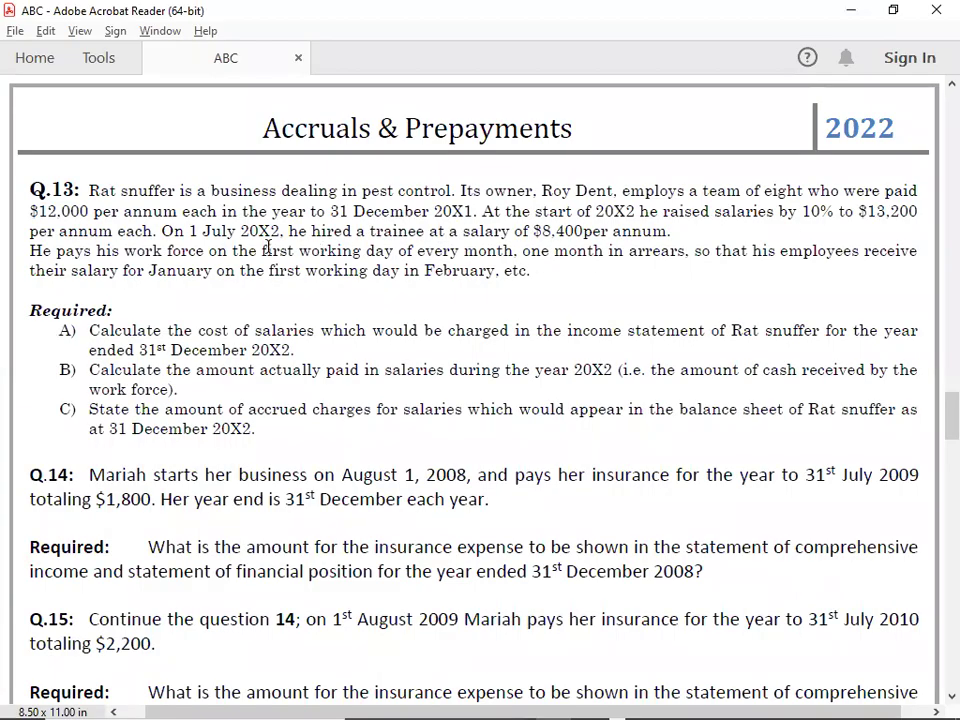
key("alt+Tab")
type("1*")
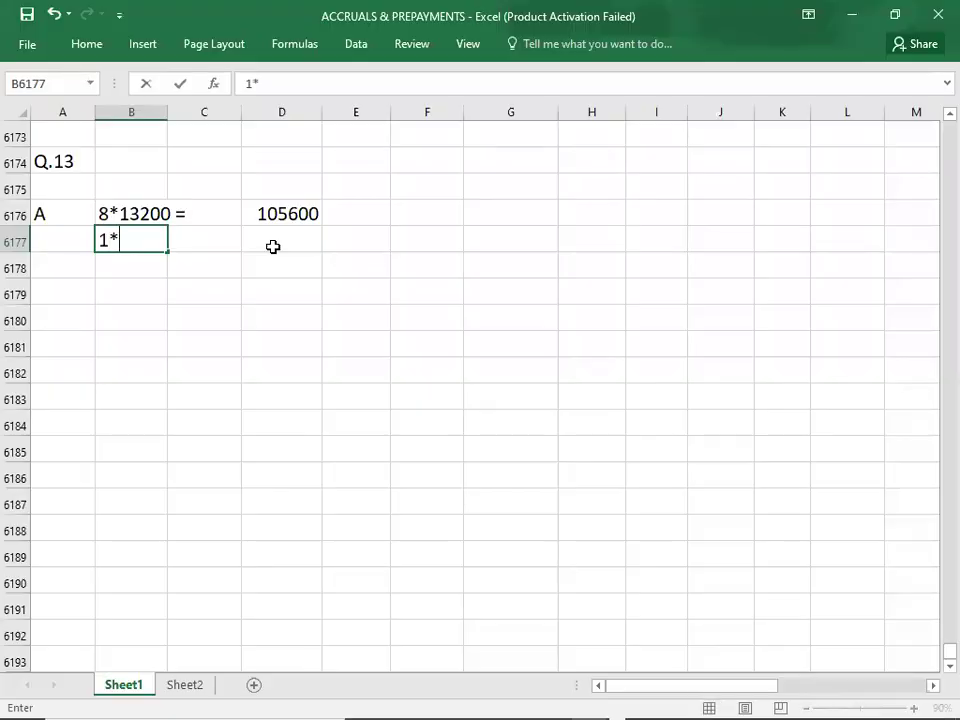
key("alt+Tab")
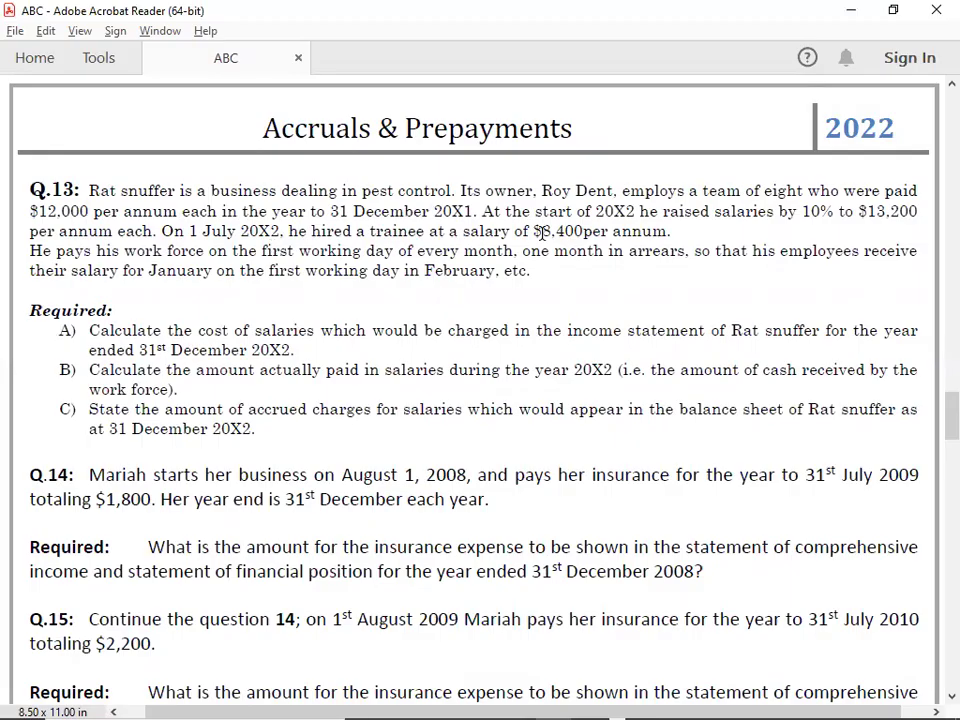
key("alt+Tab")
type("8")
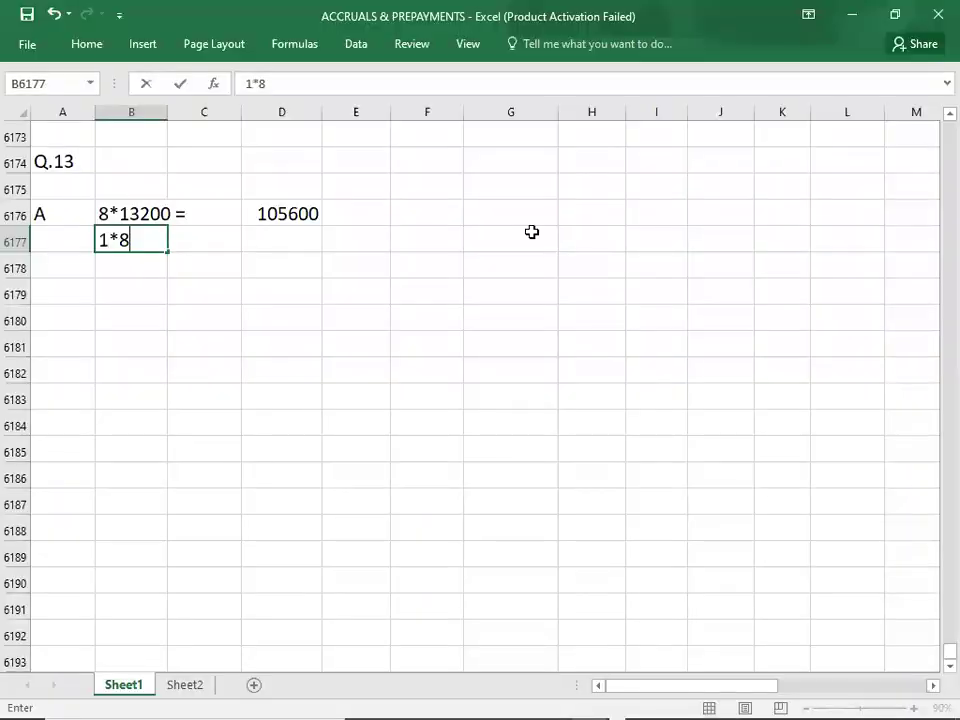
type("400*")
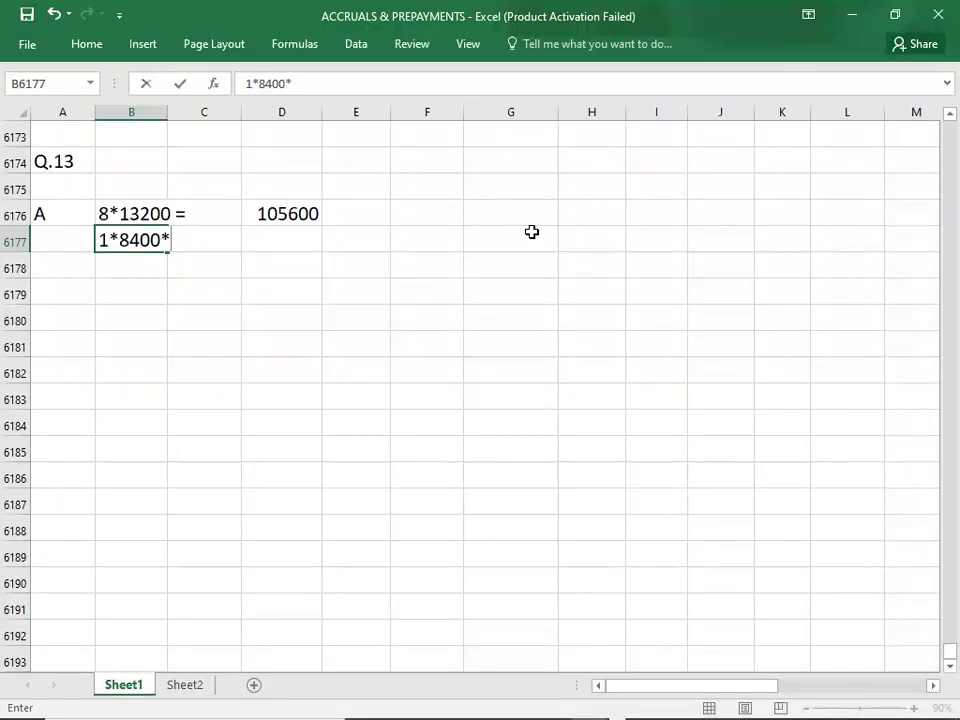
key("alt+Tab")
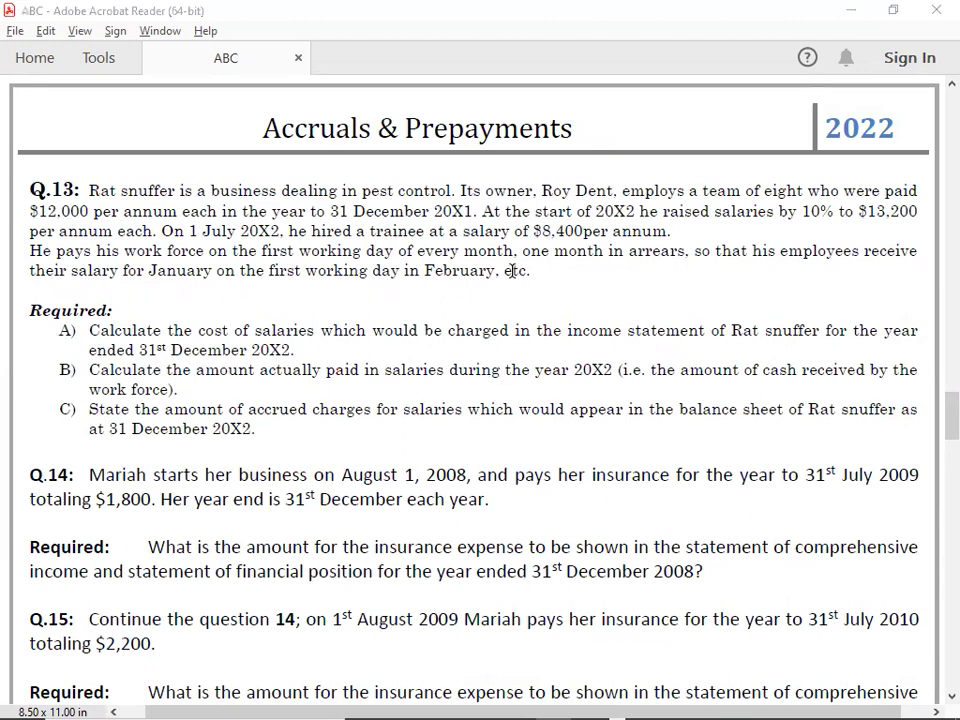
key("alt+Tab")
type("*6/12 =")
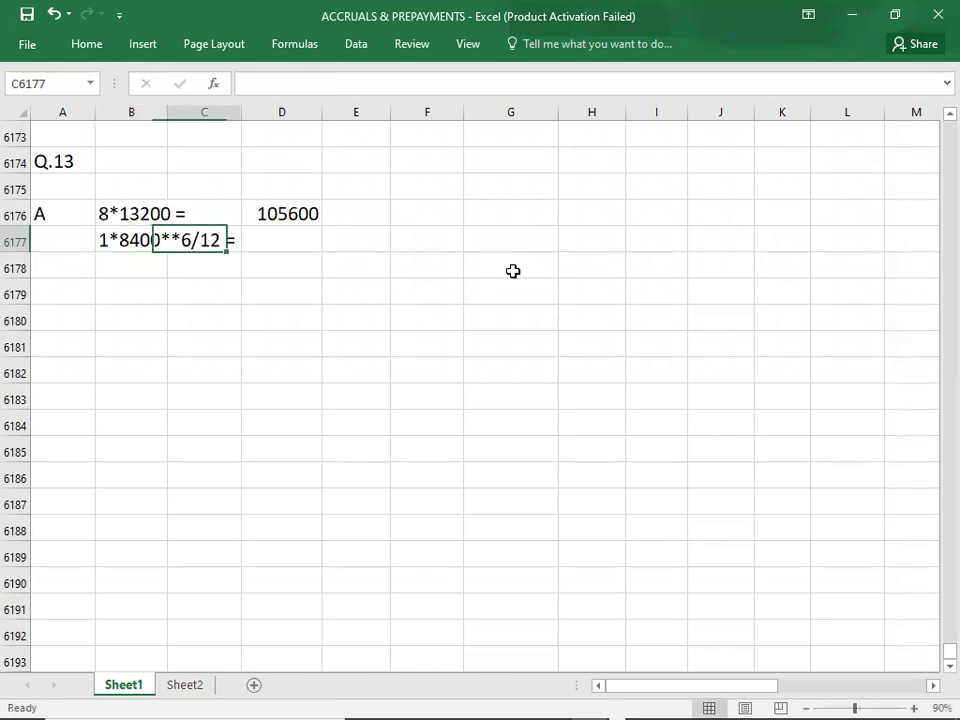
Enter 4200 in D6177 as the trainee's salary cost
key("Right")
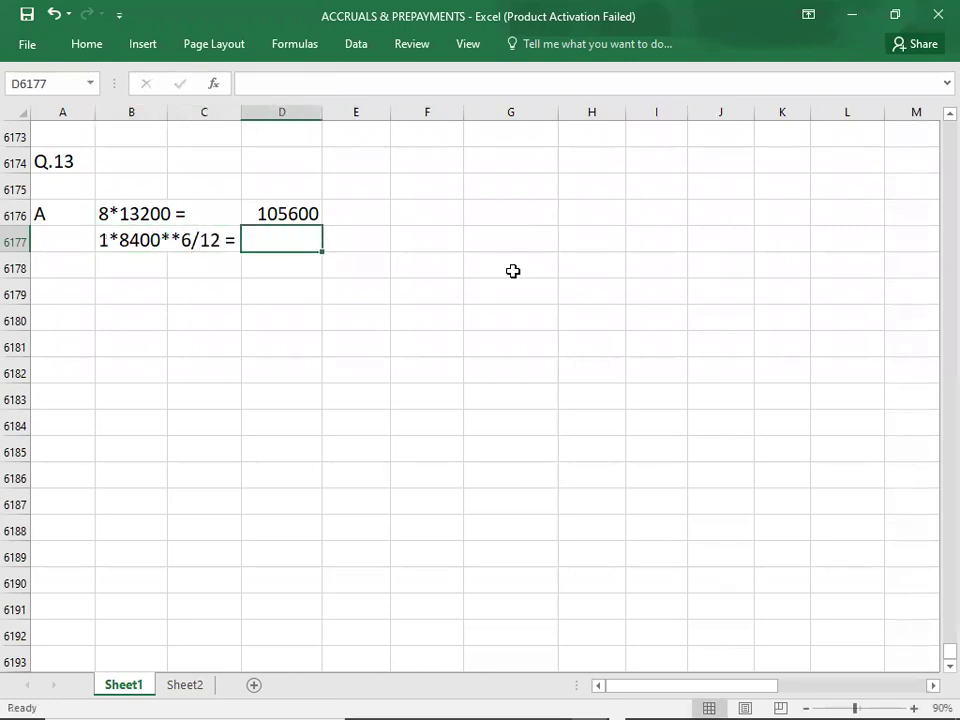
type("4200")
key("Return")
Enter 109800 in D6178 as the total of the two salary costs
key("Right")
key("Right")
key("Up")
key("Up")
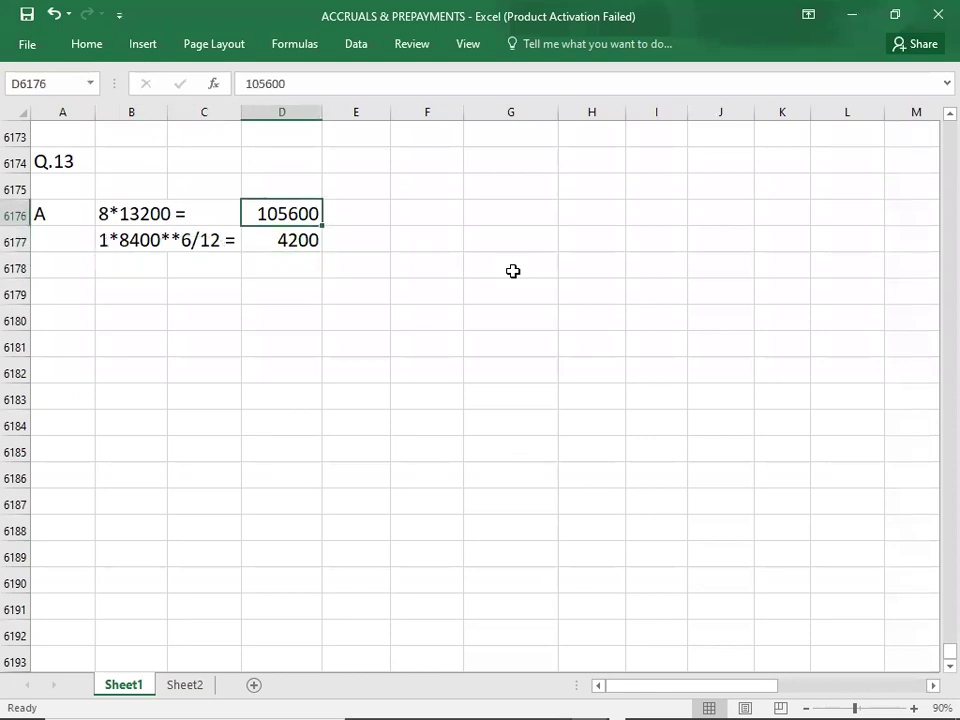
key("shift+Down")
key("Down")
key("Down")
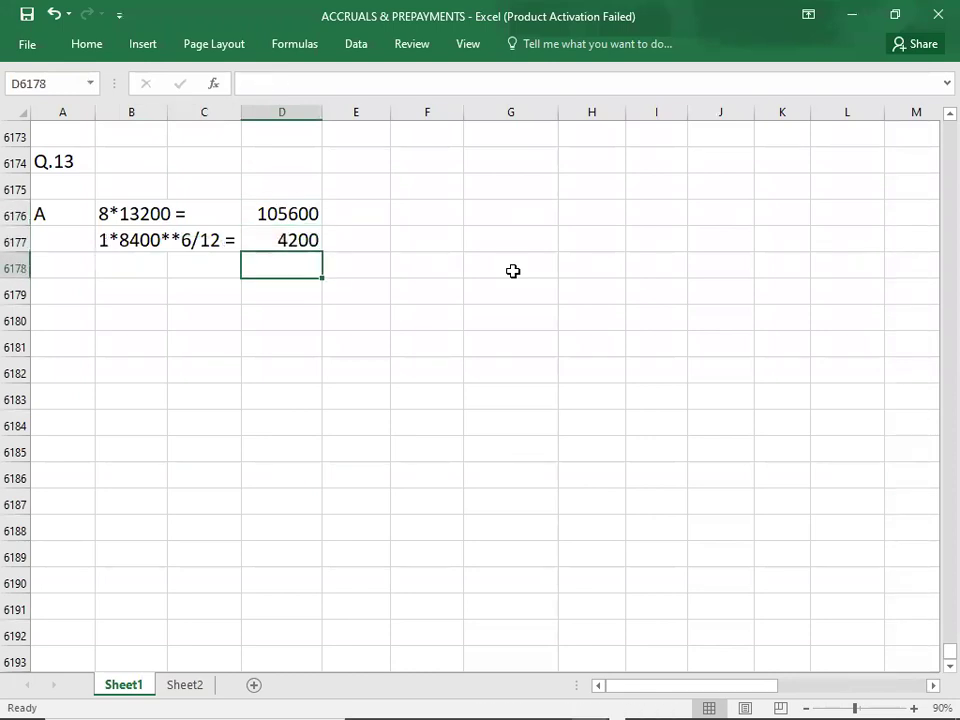
type("109800")
key("ctrl+Return")
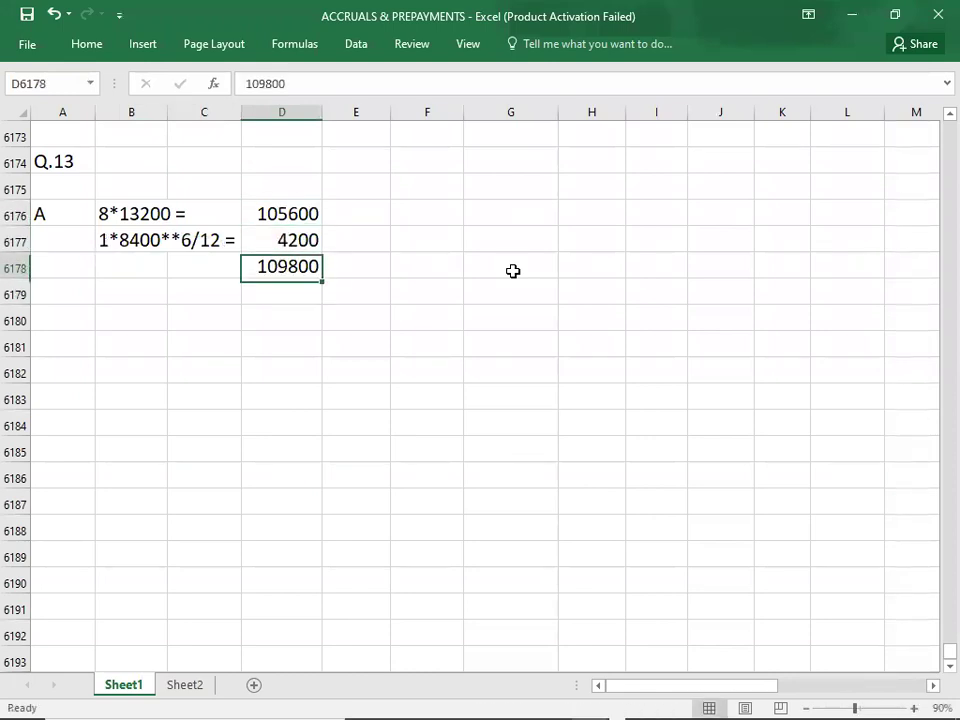
Apply a top and double bottom border to the salary total in D6178
left_click(86, 48)
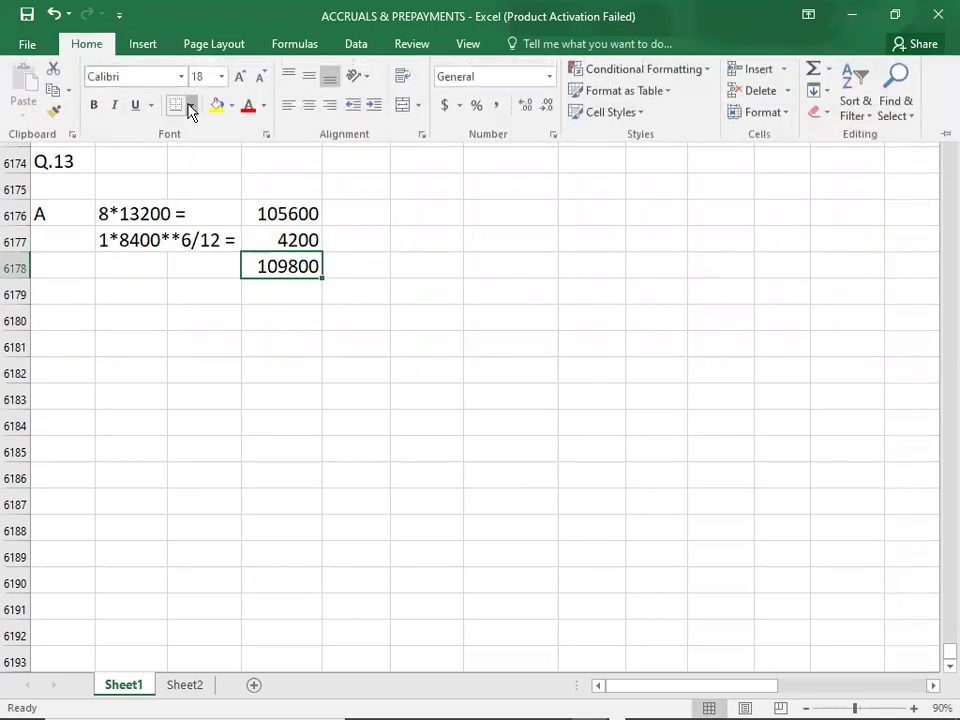
left_click(191, 105)
left_click(174, 433)
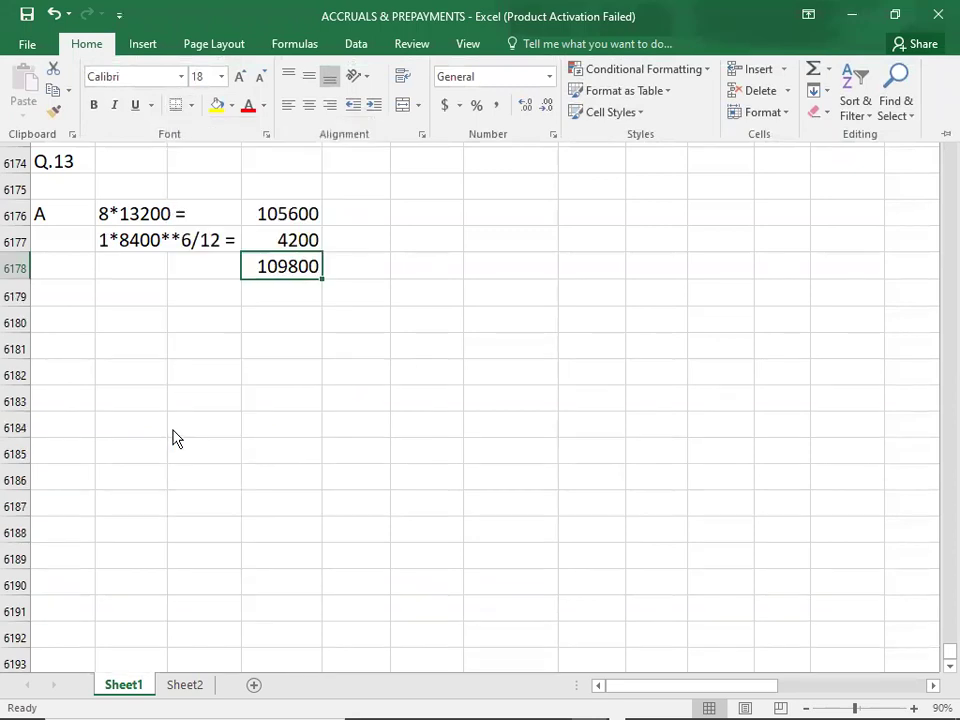
Enter the part label B in A6180 and return to B6180 in the Excel sheet after consulting Q.13 in the PDF
left_click(61, 311)
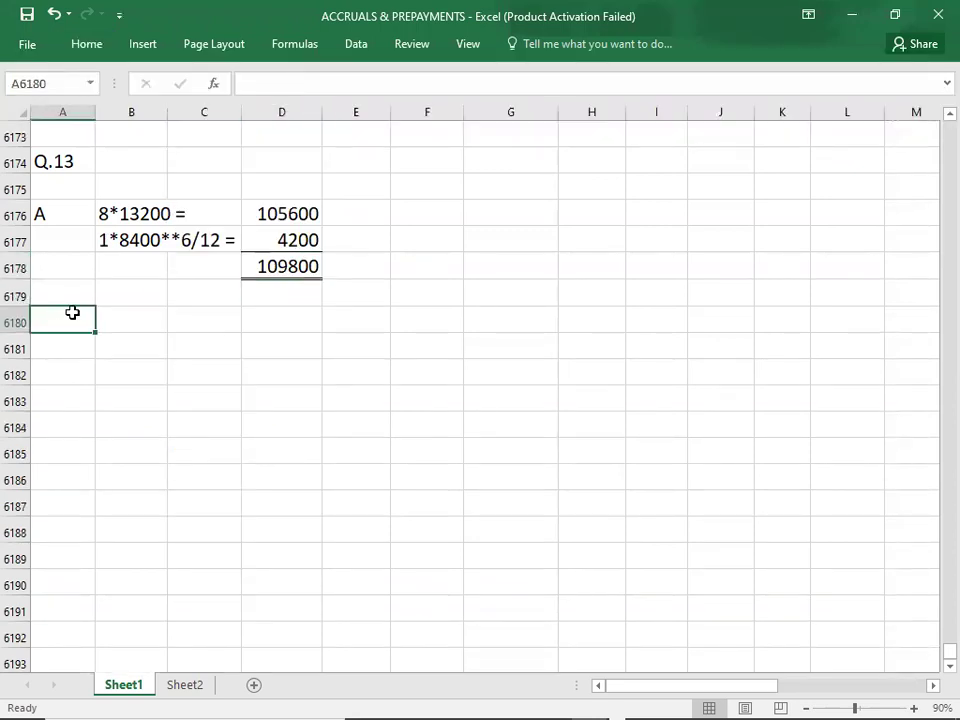
type("B")
key("Tab")
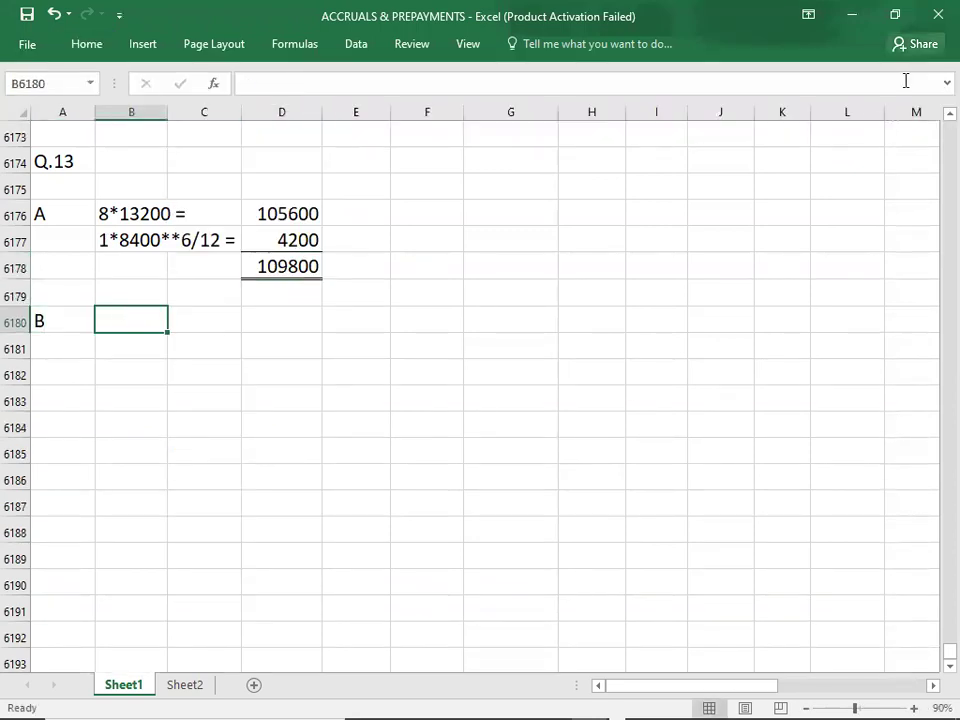
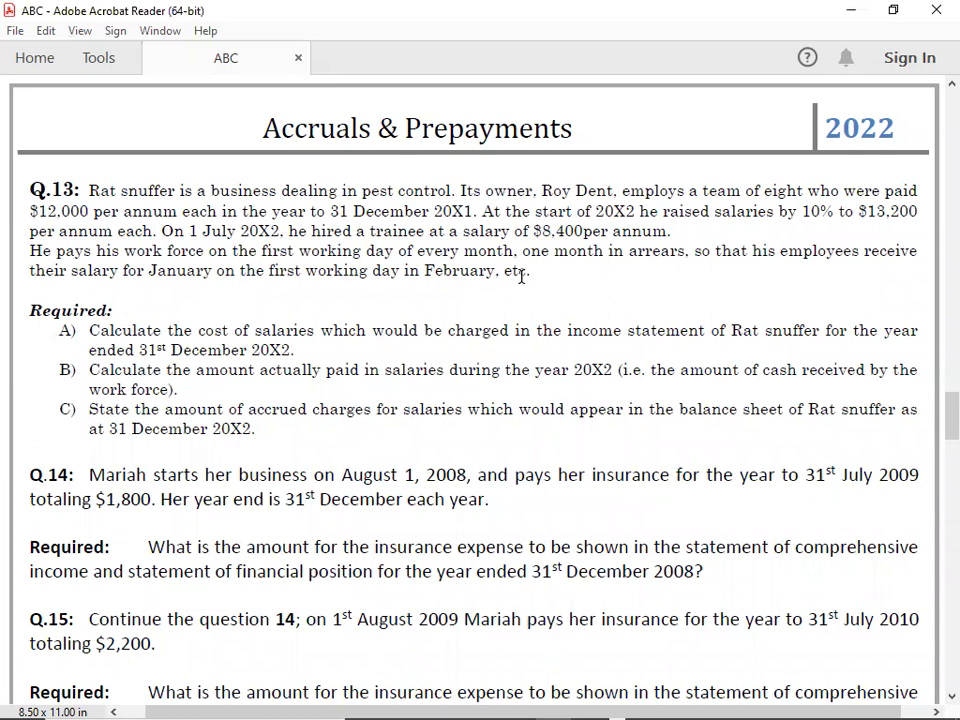
key("alt+Tab")
key("Tab")
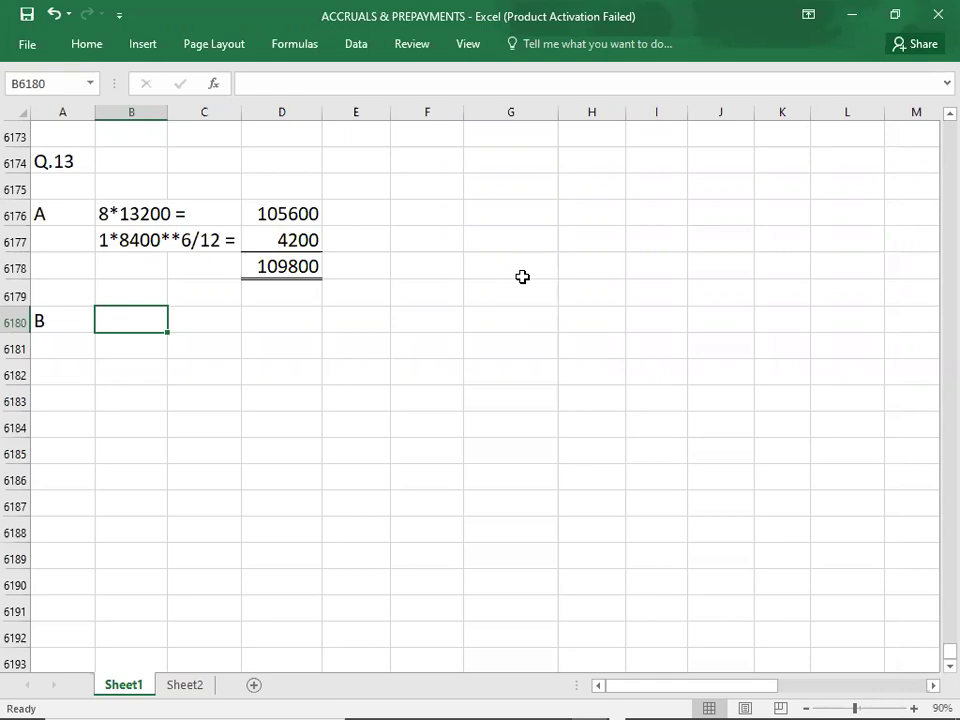
Enter the working "8*13200*11/12 =" in B6181 and its amount 96800 in E6181
key("Down")
type("8")
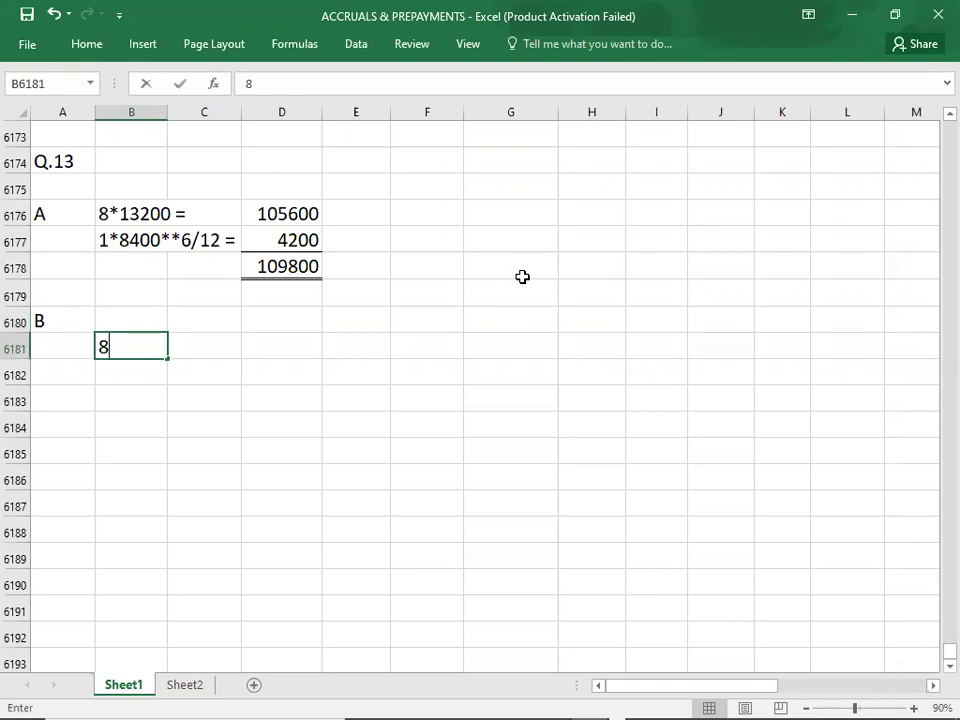
type("*13200")
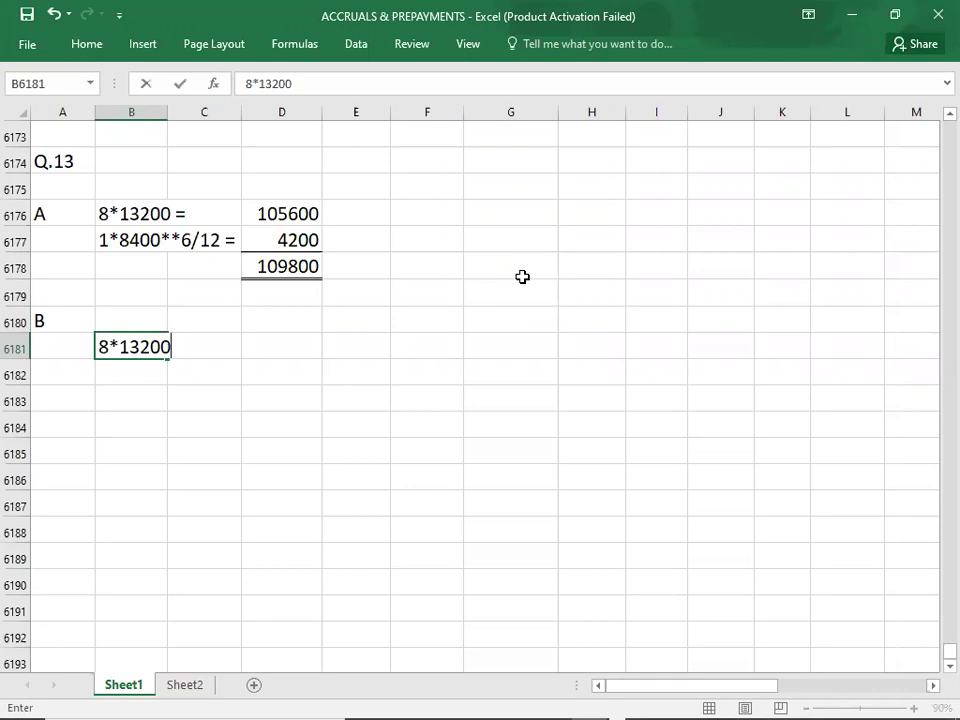
type("*11/12 =")
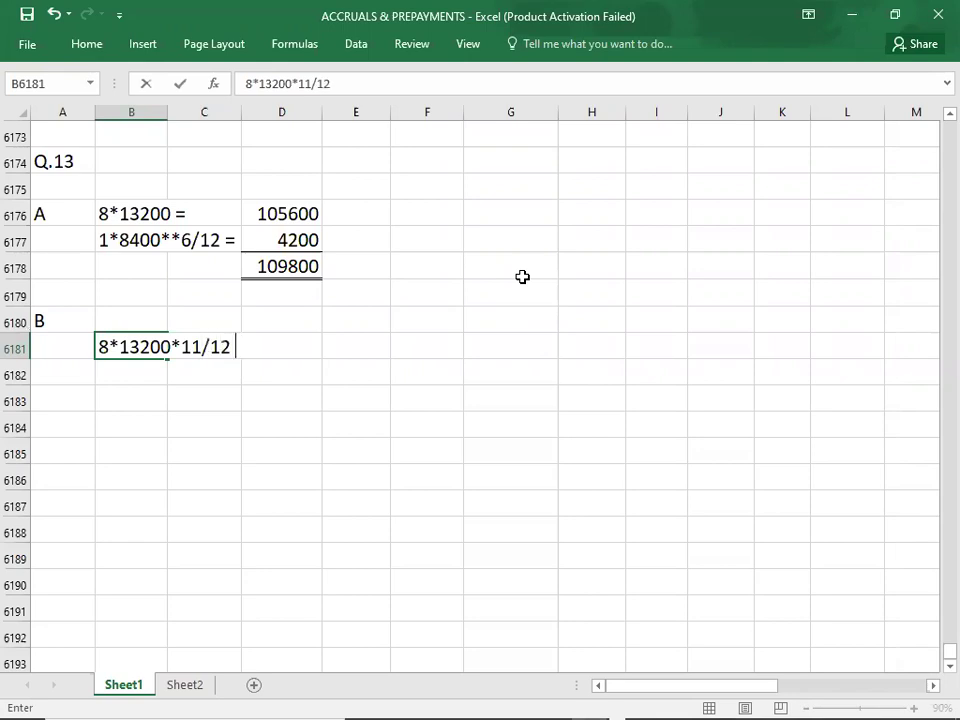
key("Tab")
key("Tab")
key("Tab")
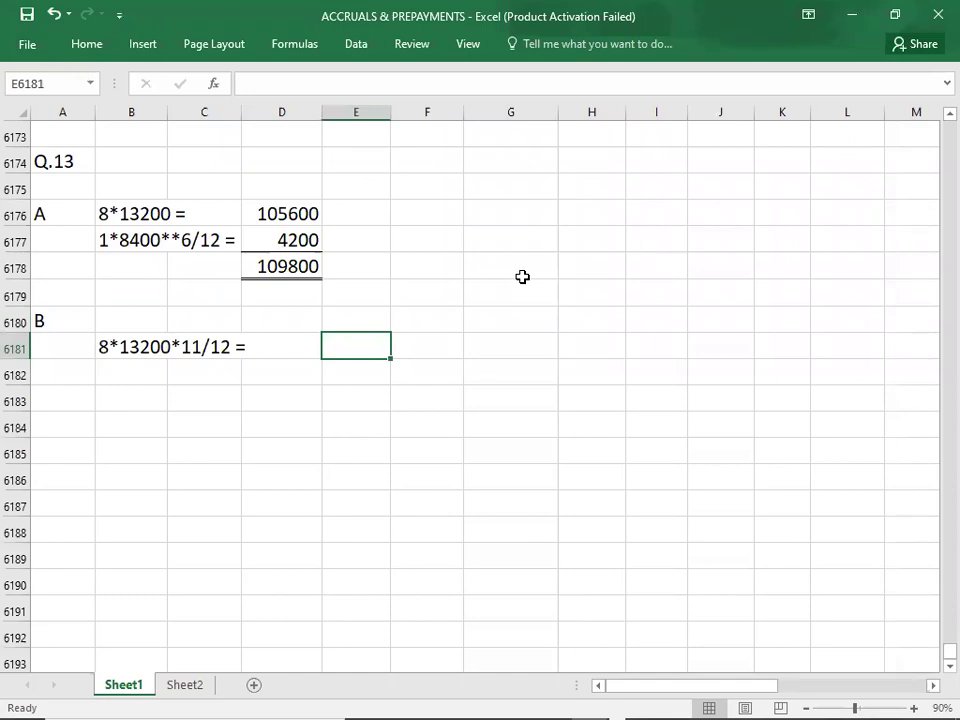
type("98")
key("BackSpace")
type("6800")
key("Return")
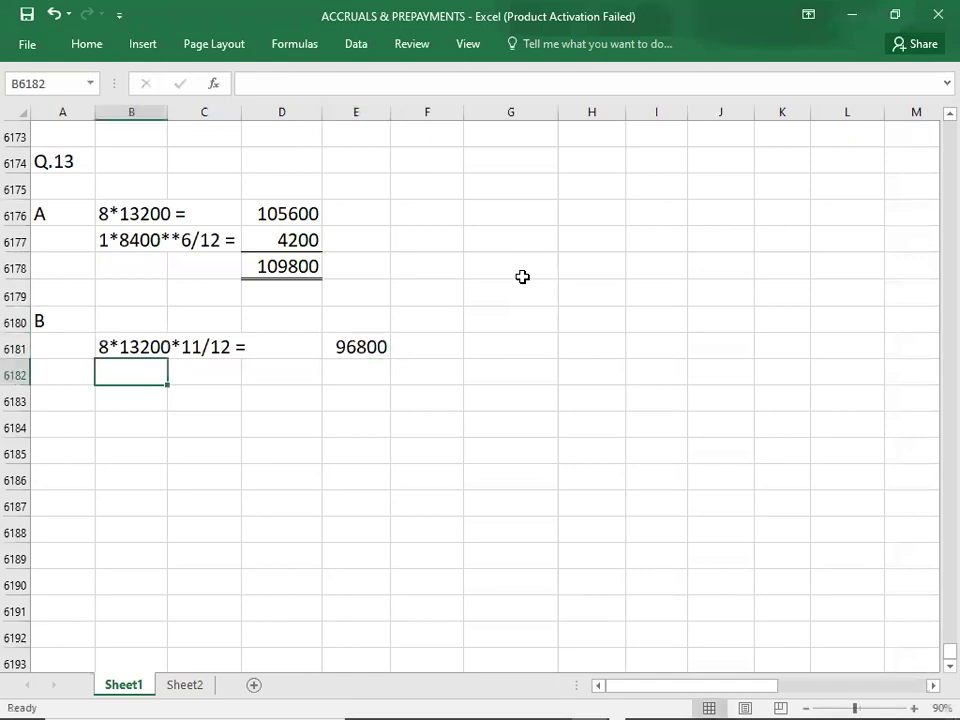
Enter the trainee's paid-salary working "1*8400*5/12 =" in B6182 and its amount 3500 in E6182
type("1*8400")
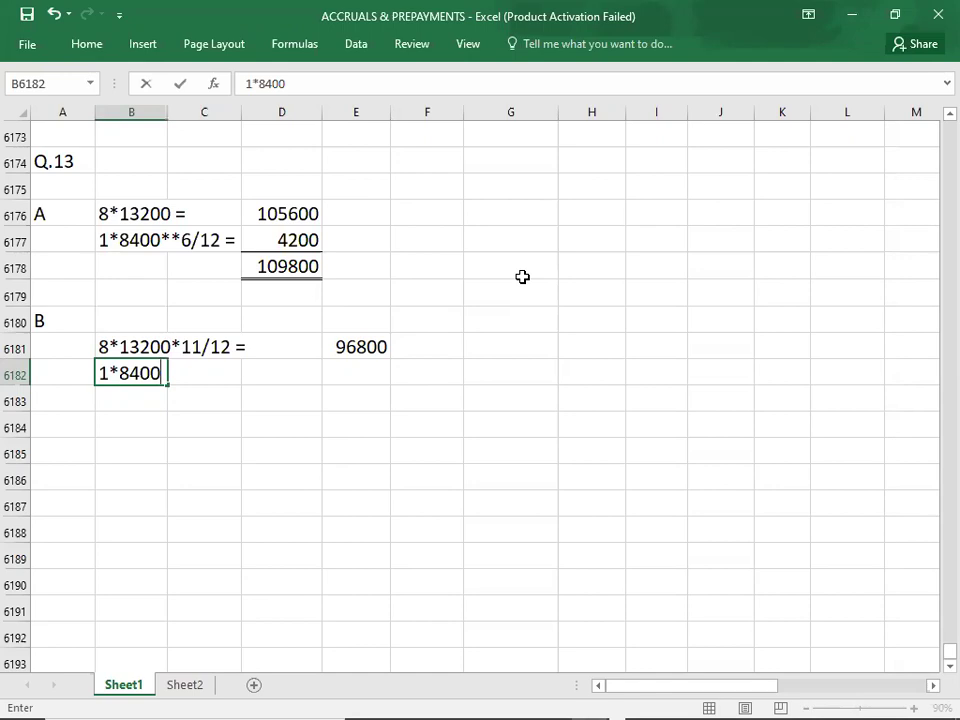
type("*5/12 =")
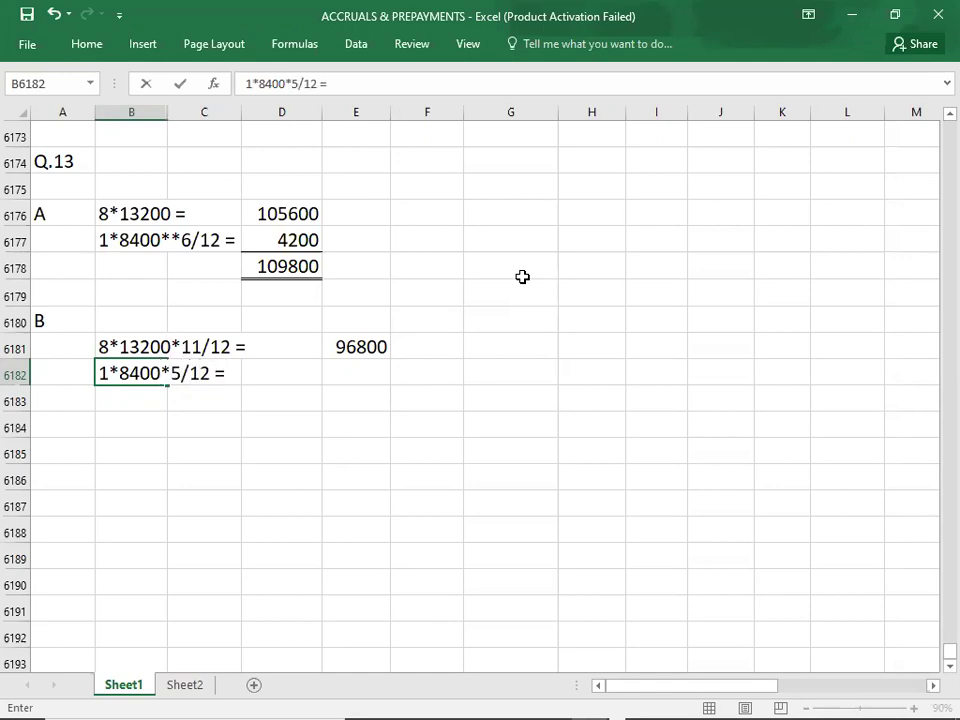
key("Right")
key("Right")
key("Right")
type("3500")
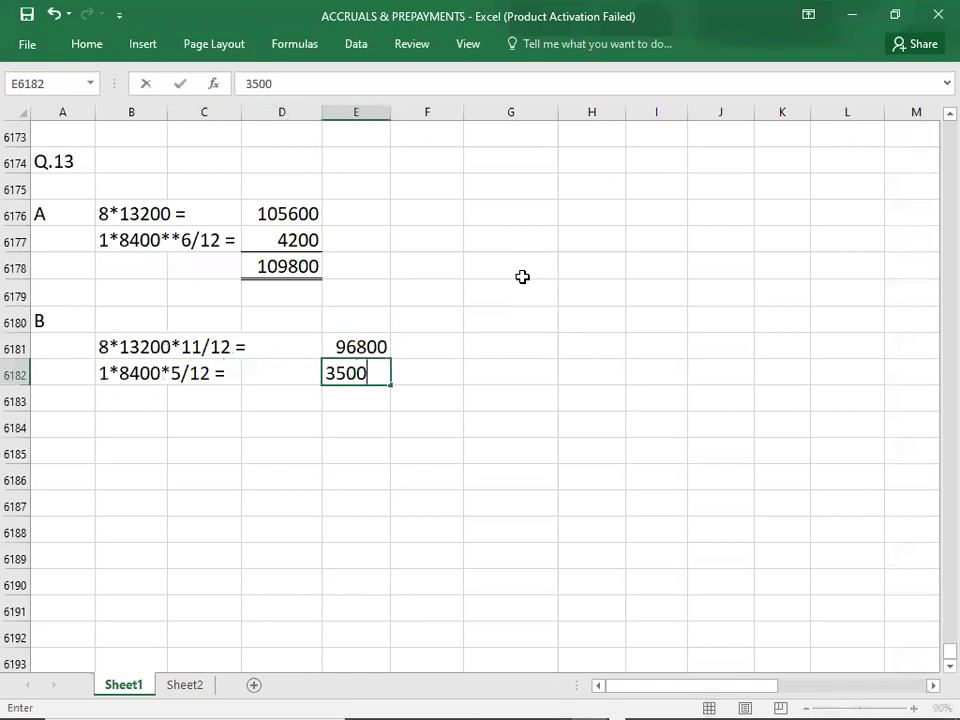
key("Return")
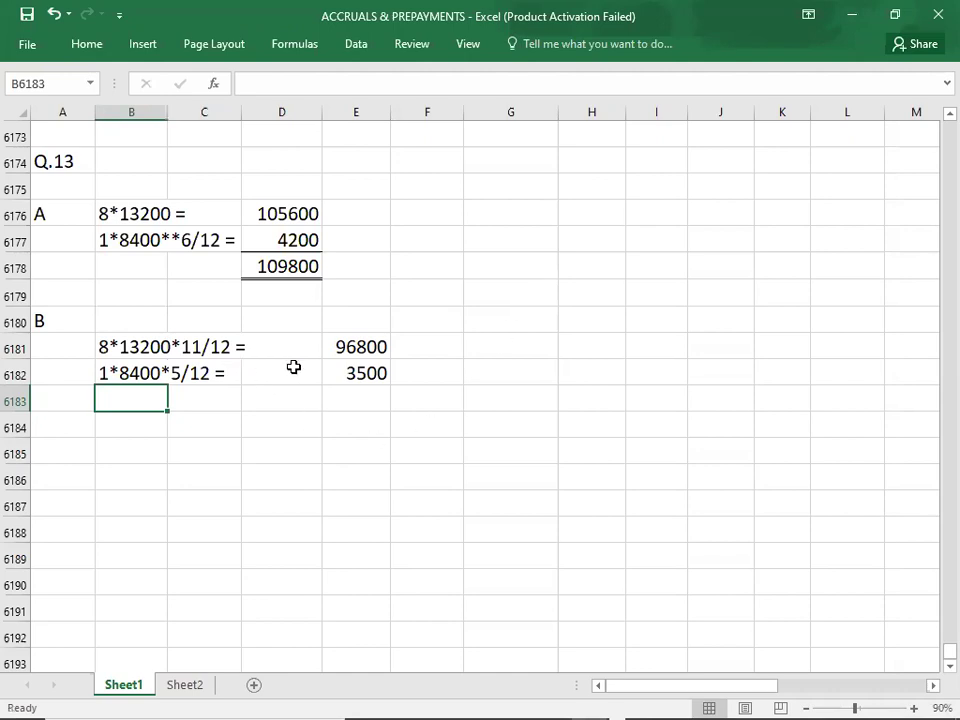
Enter the prior-year December salary working "8*12000*1/12 =" in B6183 and its amount 8000 in E6183
left_click(188, 353)
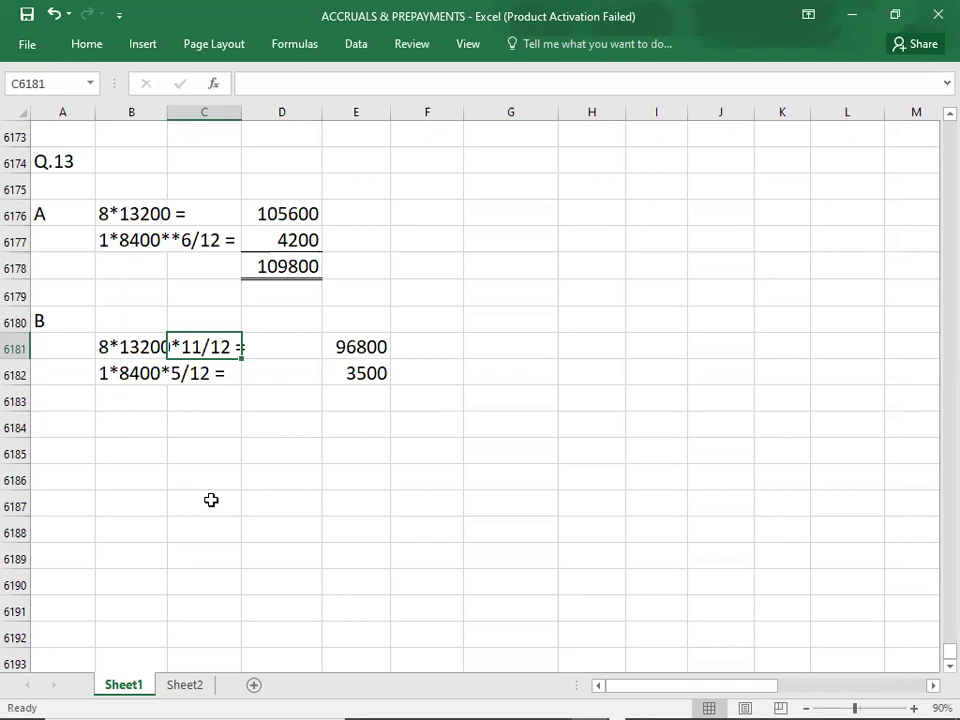
left_click(135, 403)
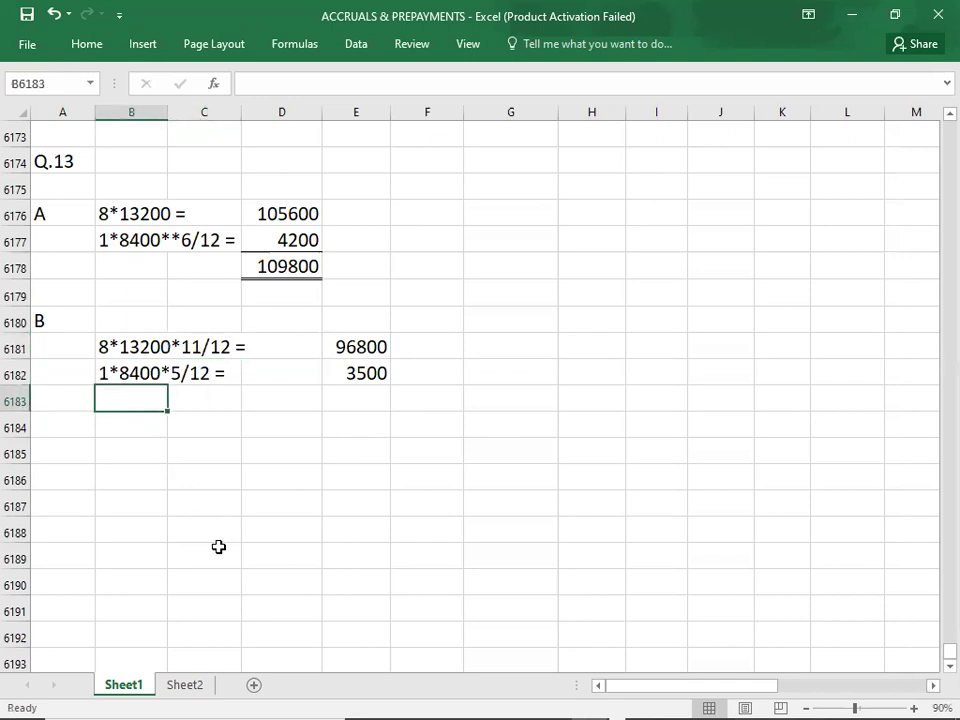
type("8*")
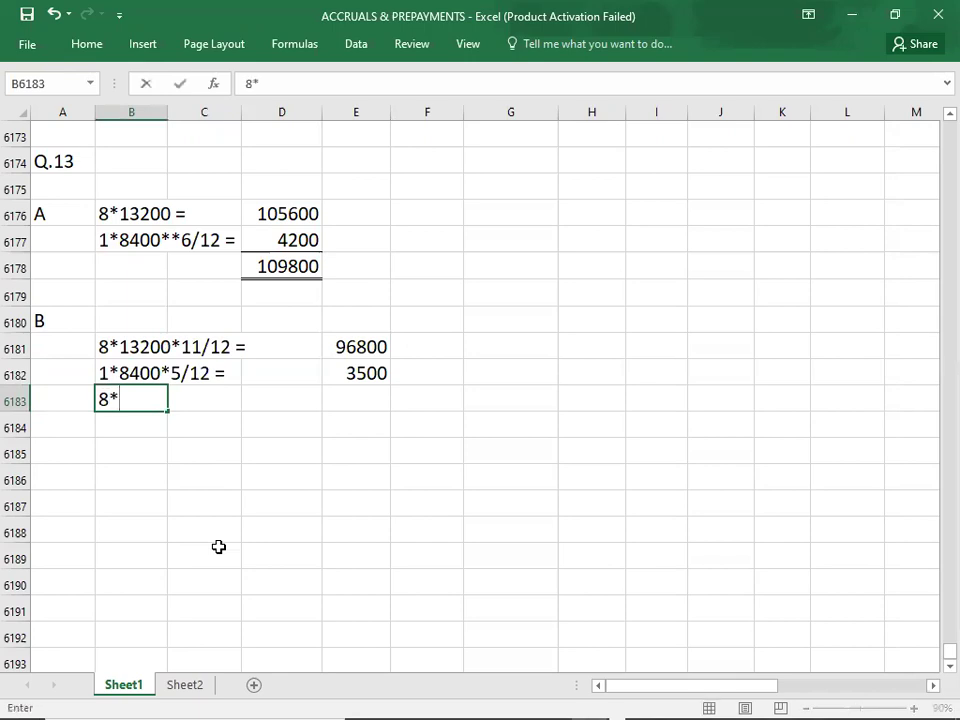
type("12000")
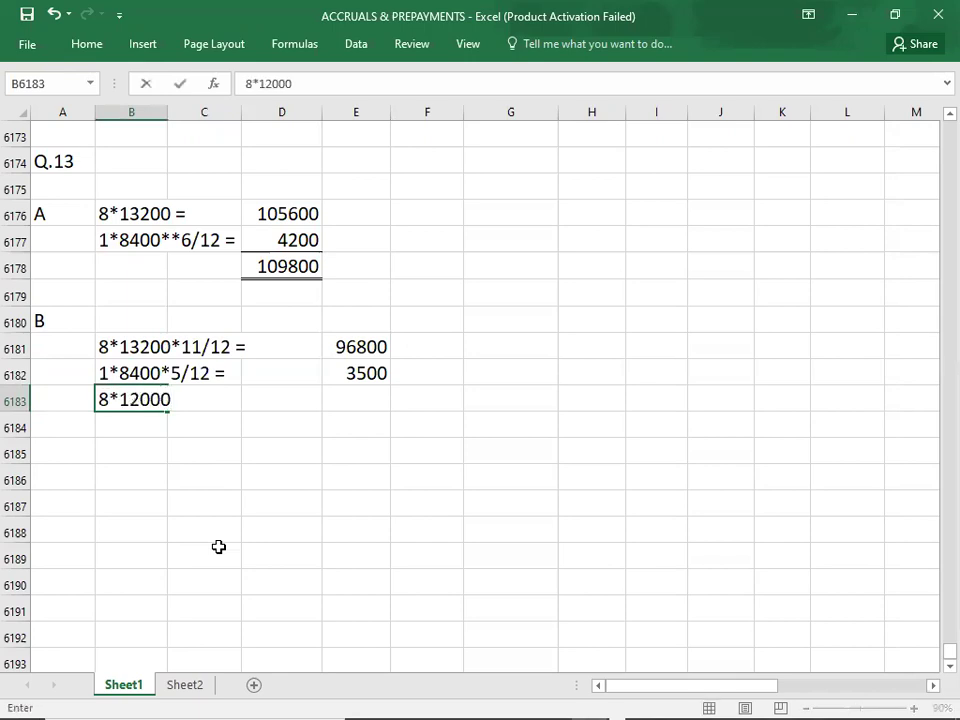
type("*1/12 =")
key("Tab")
key("Tab")
key("Tab")
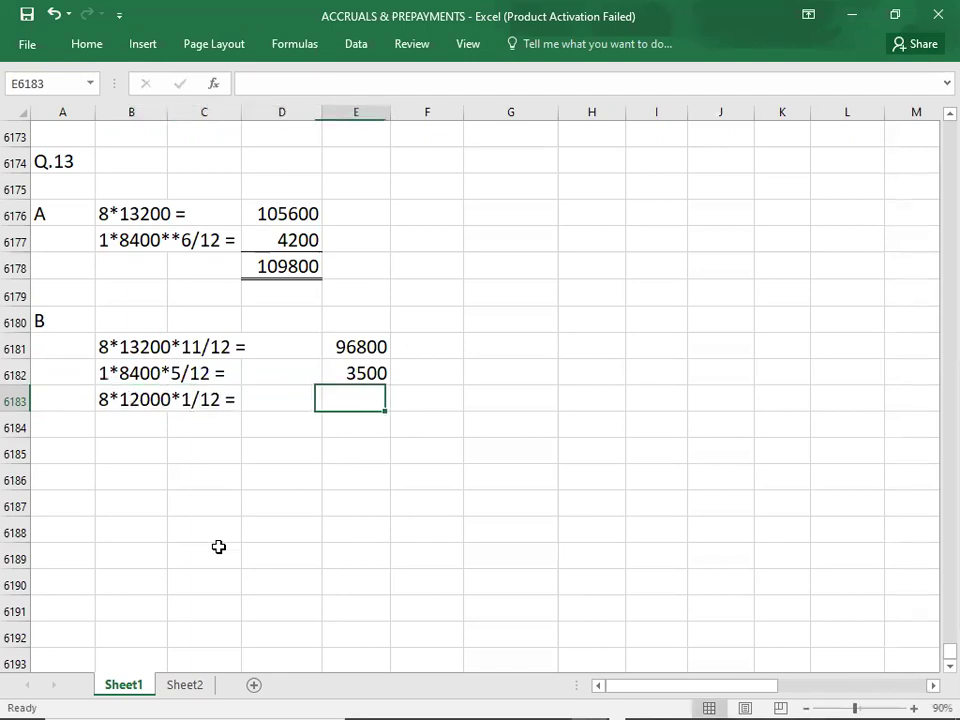
type("80000")
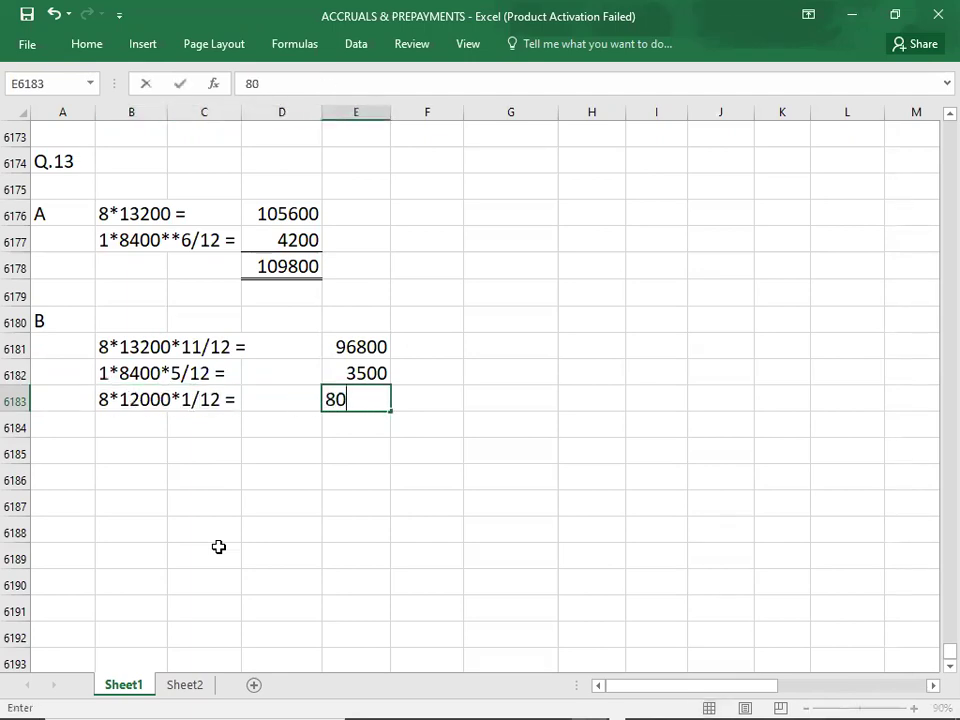
key("BackSpace")
key("Return")
Enter 108300 in E6184 as the total salaries paid and give it a top and double bottom border
key("Tab")
key("Tab")
key("Tab")
type("108300")
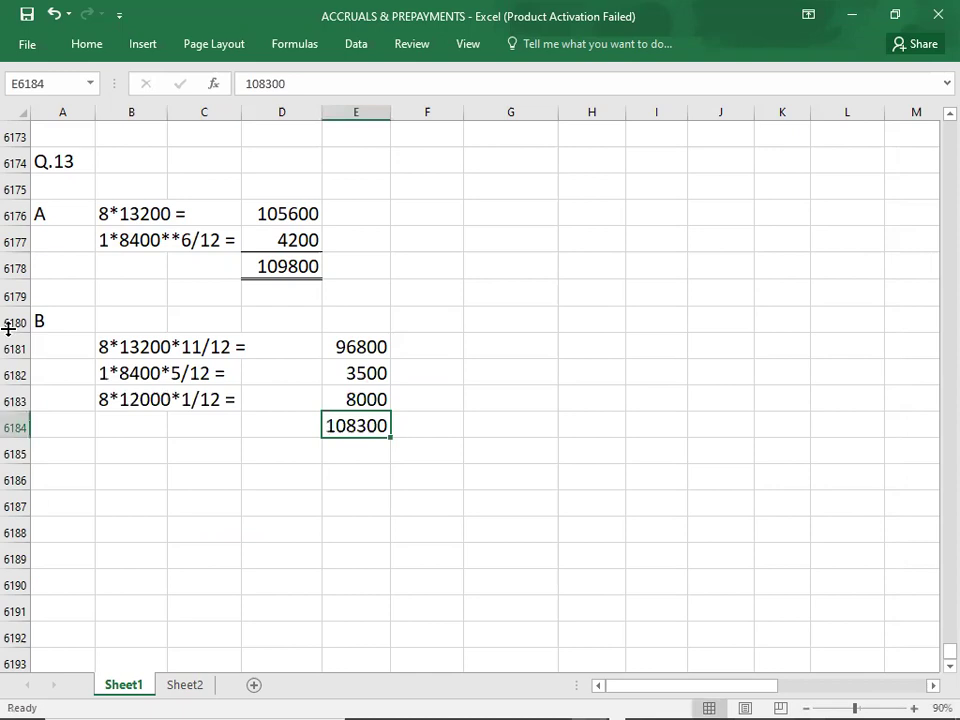
left_click(100, 55)
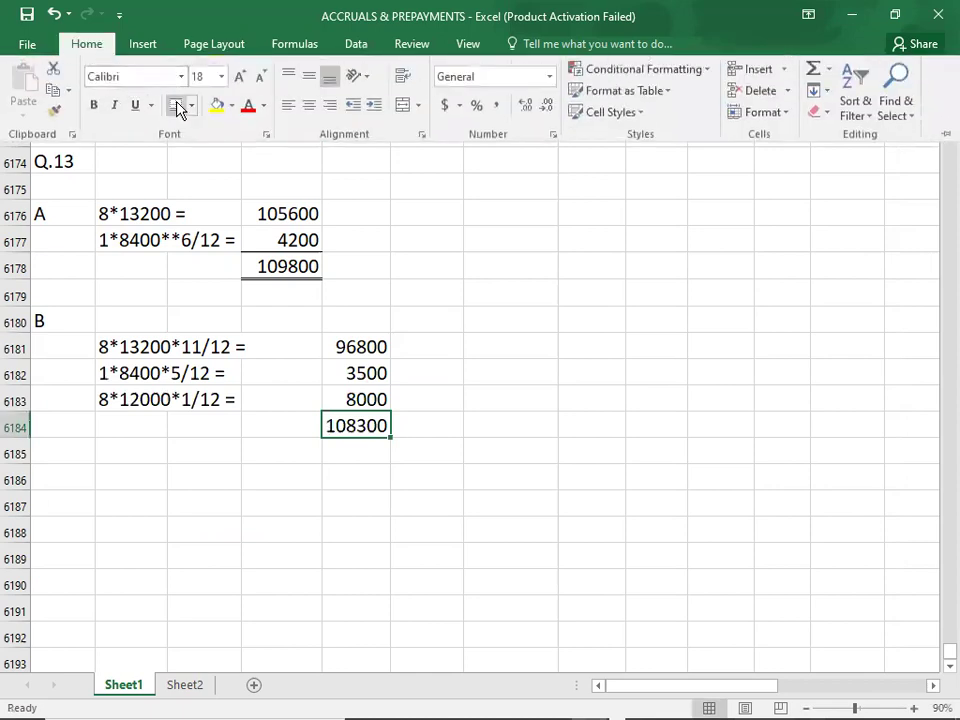
left_click(157, 500)
Enter the part label C in A6186, consult Q.13's part C in the PDF, and return to B6187 in the Excel sheet
left_click(81, 472)
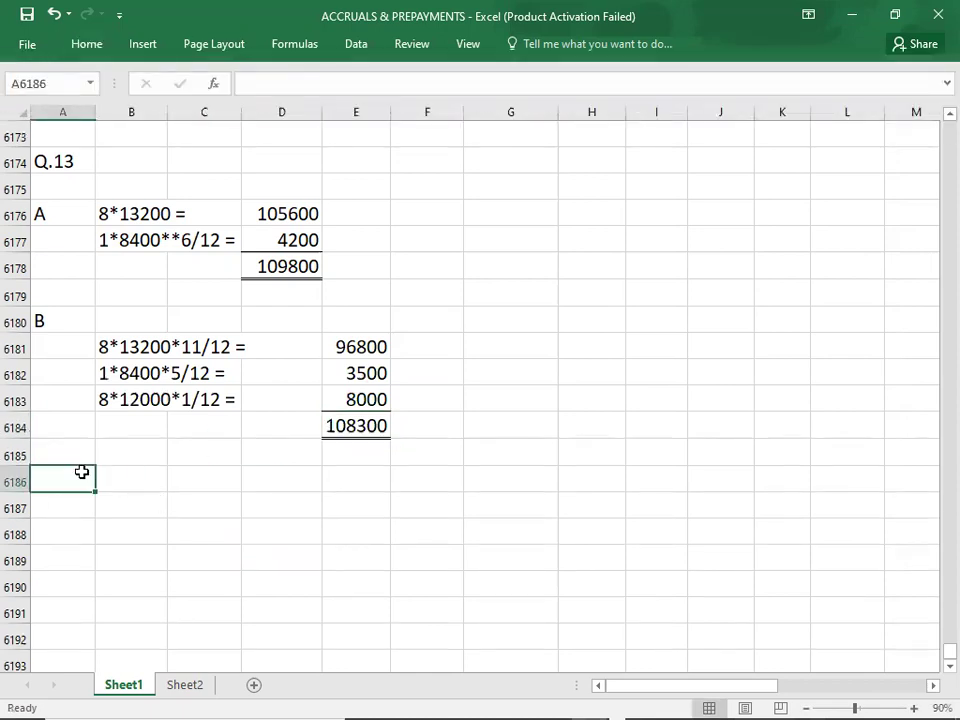
type("C")
key("Tab")
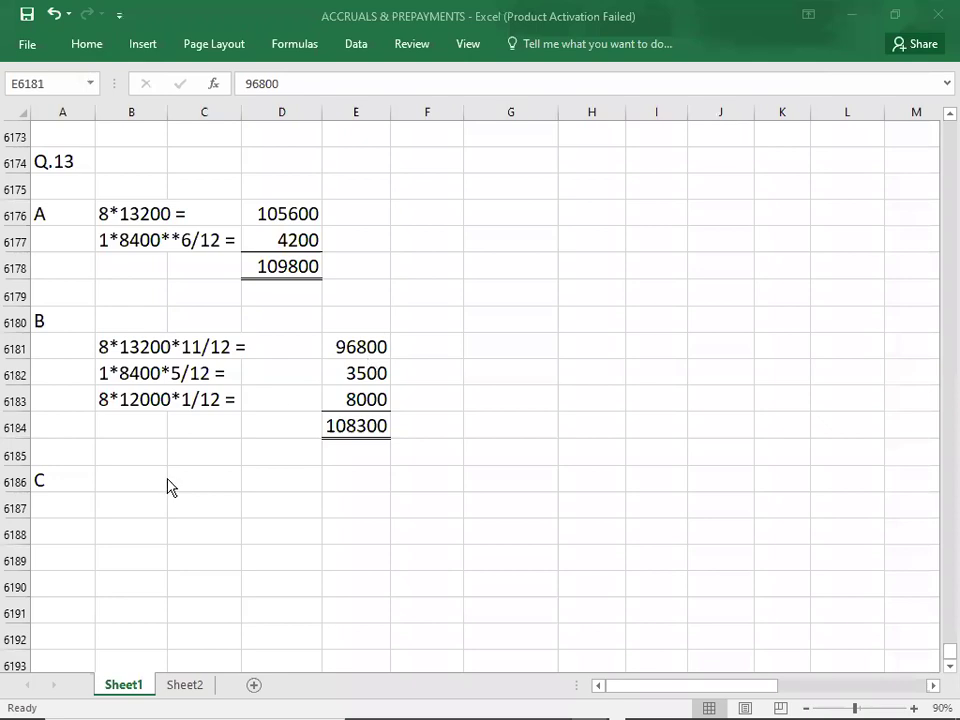
left_click(132, 504)
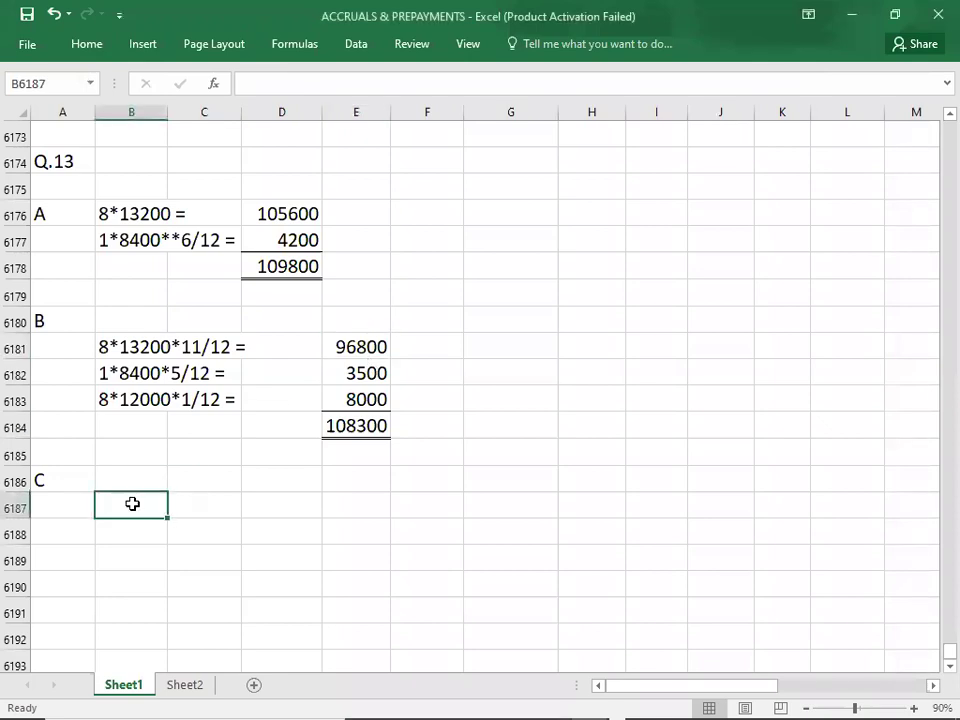
key("alt+Tab")
key("alt+Tab")
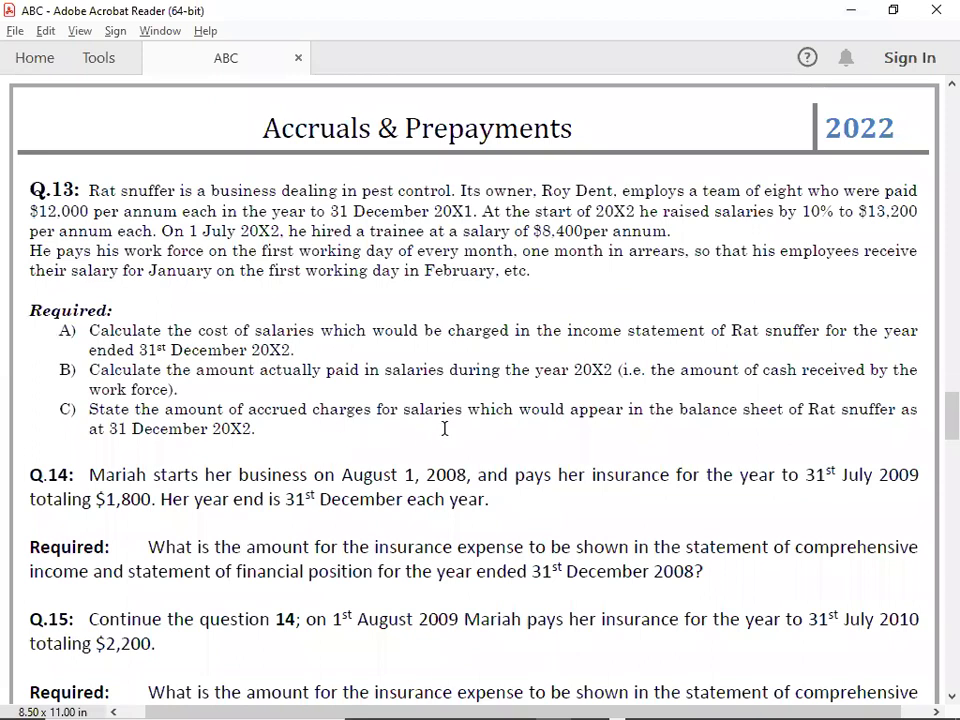
key("alt+Tab")
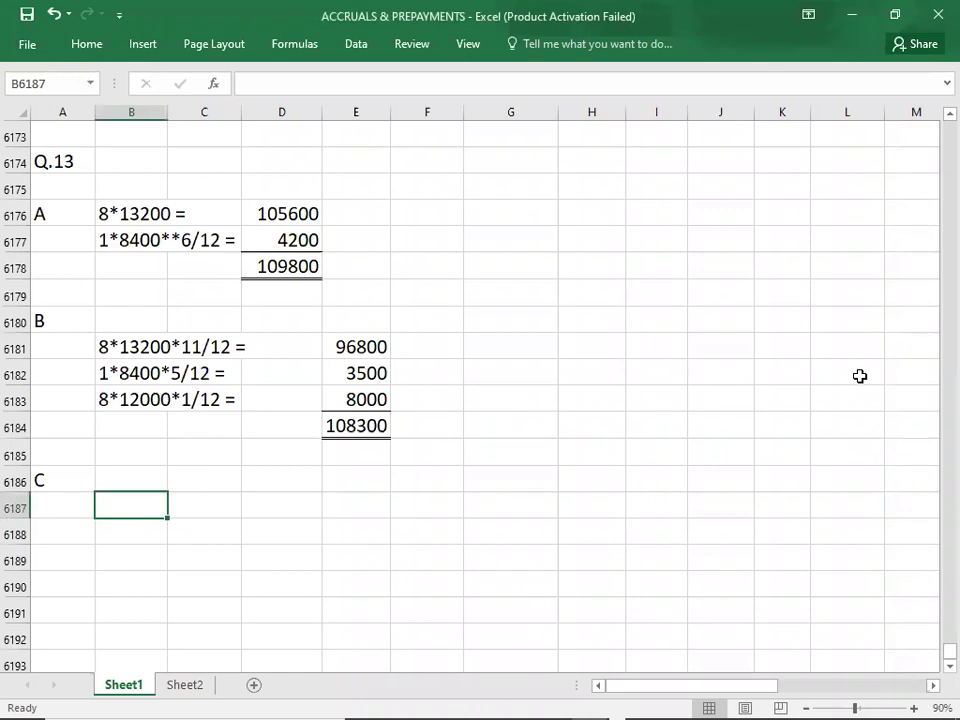
Enter the accrued salary working "8*13200*1/12 =" in B6187 and its amount 8800 in E6187
type("8*1320")
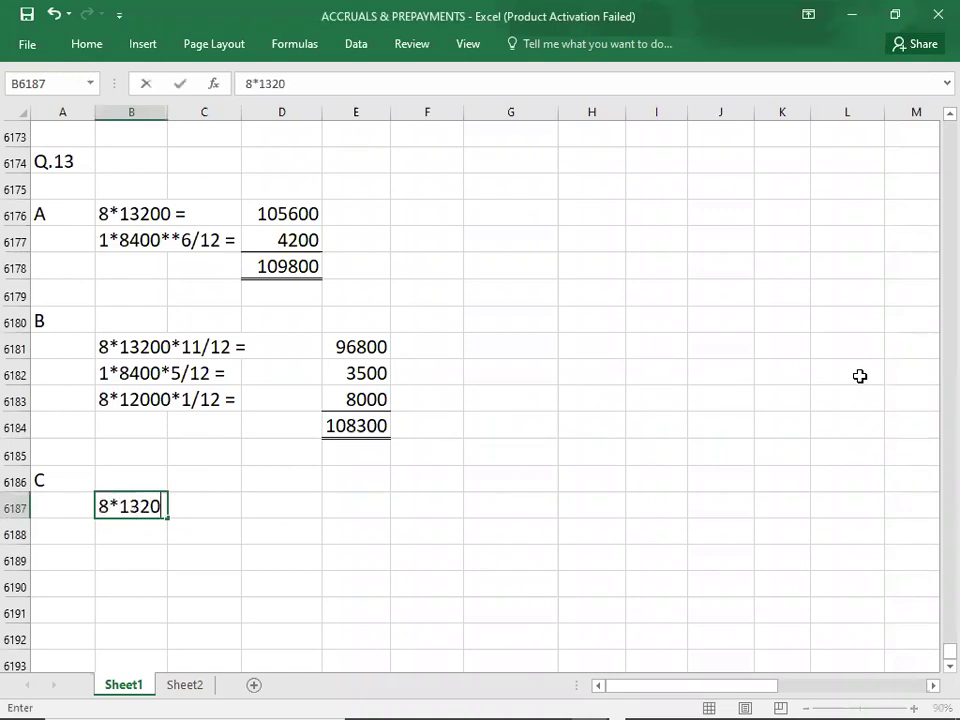
type("0*1/12 =")
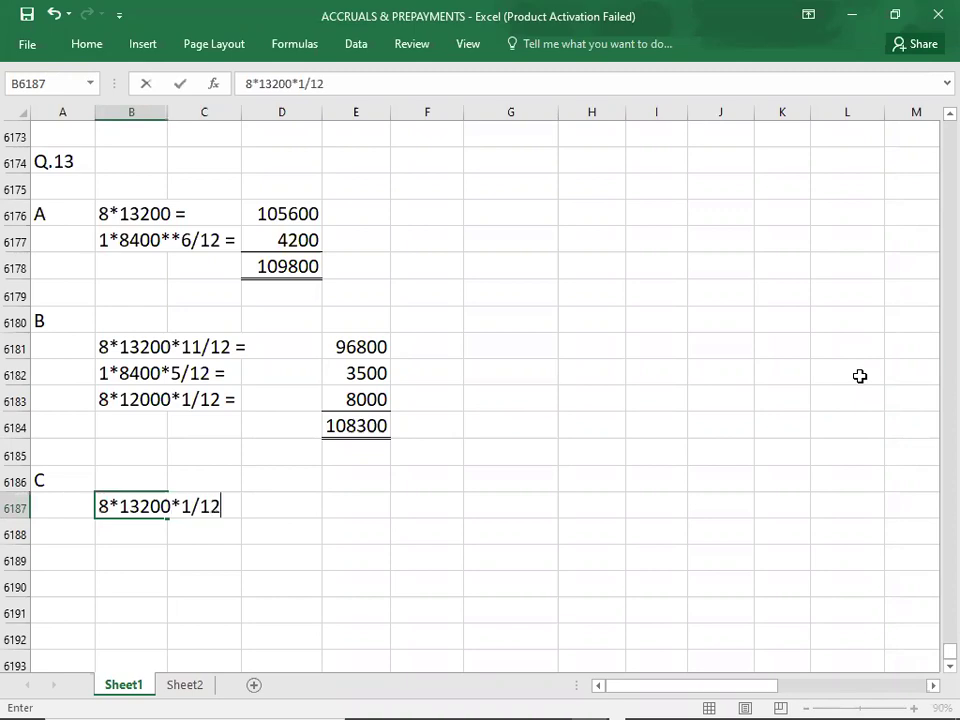
key("Right")
key("Right")
key("Right")
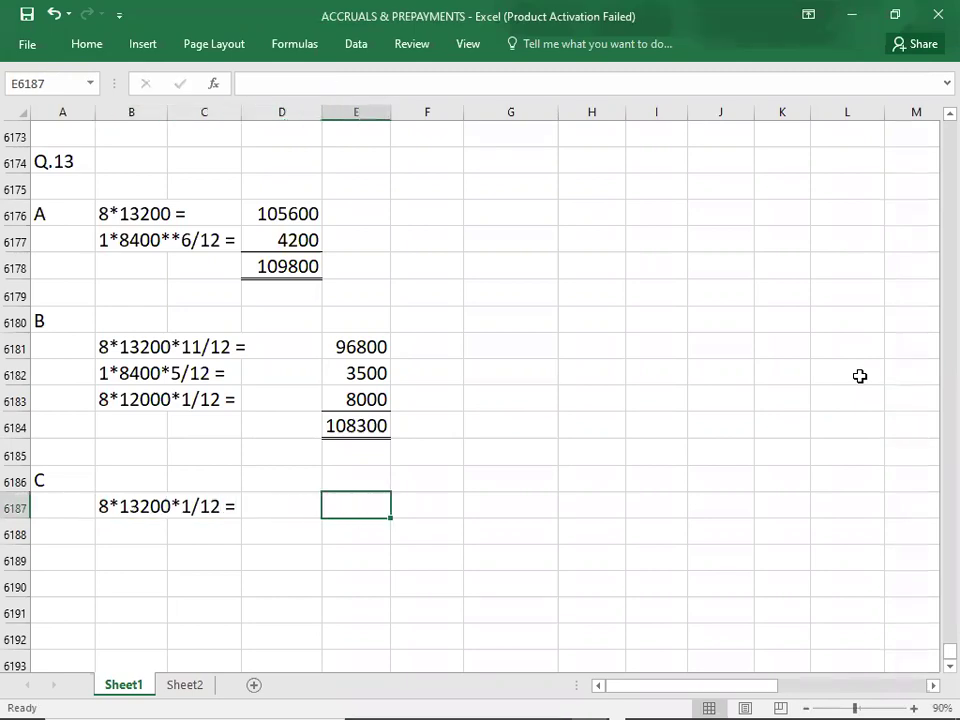
type("8000")
key("BackSpace")
key("BackSpace")
key("BackSpace")
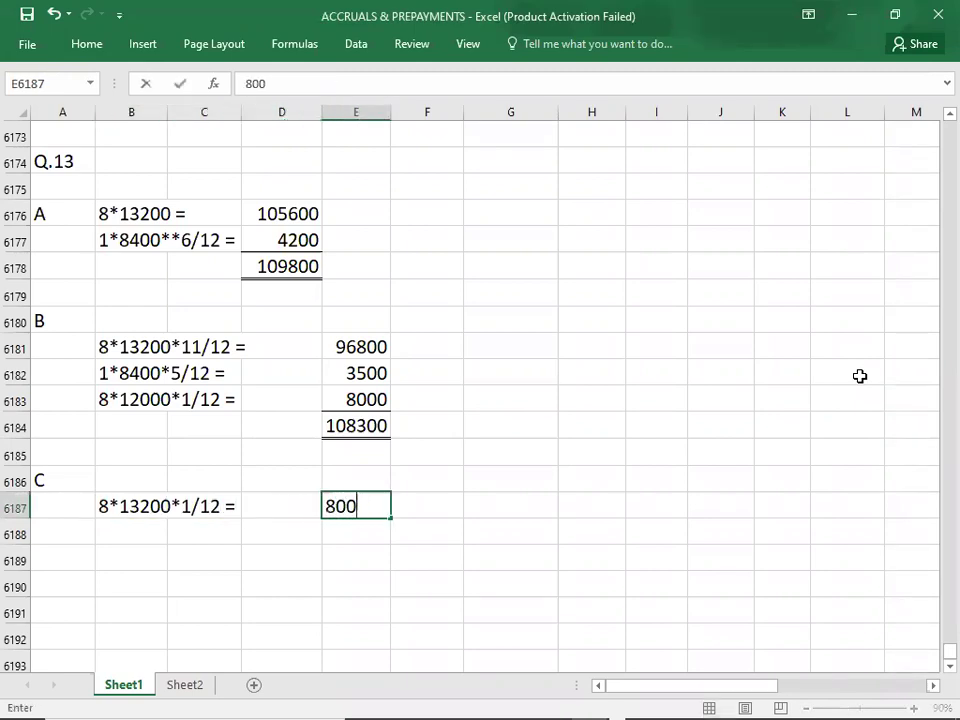
type("800")
key("Return")
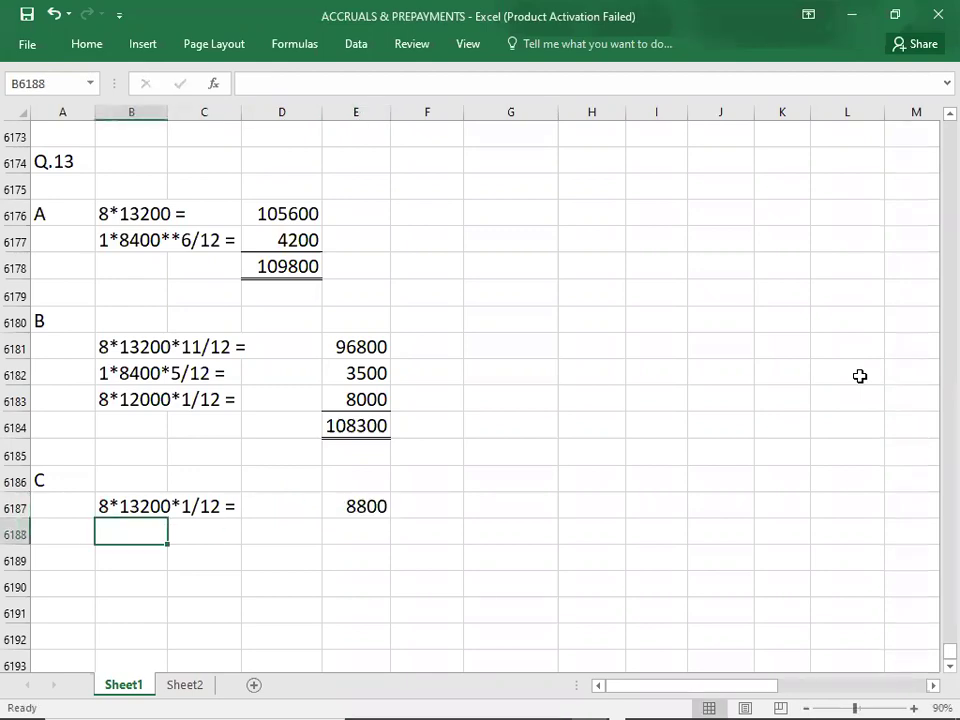
Enter the trainee's accrued salary working "1*8400*1/12 =" in B6188 and its amount 700 in E6188
type("1*8400*1/12 =")
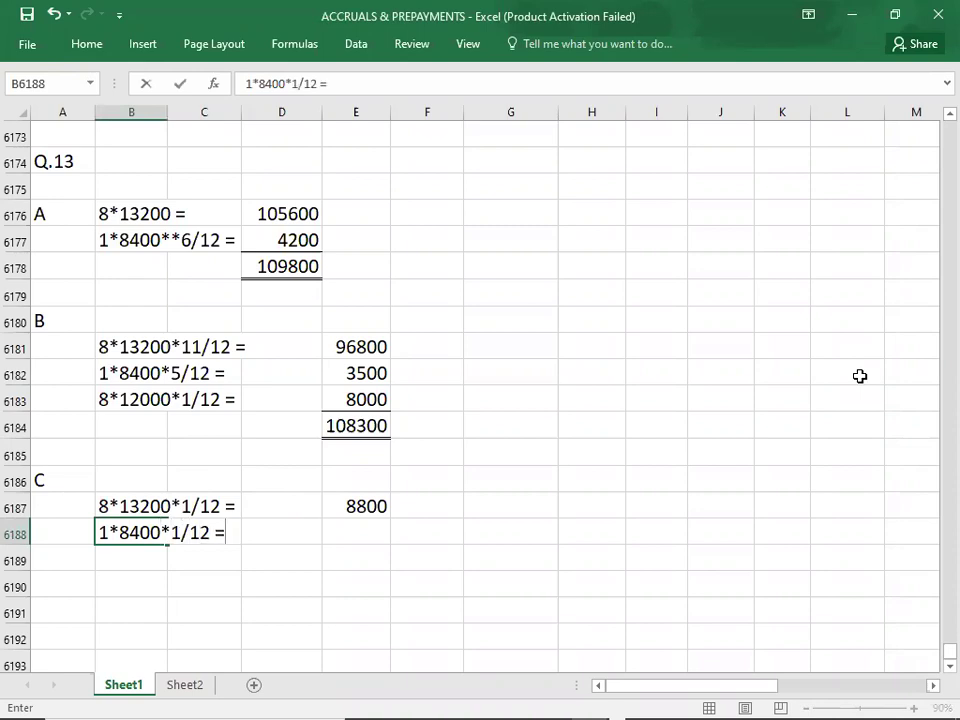
key("Right")
key("Right")
key("Right")
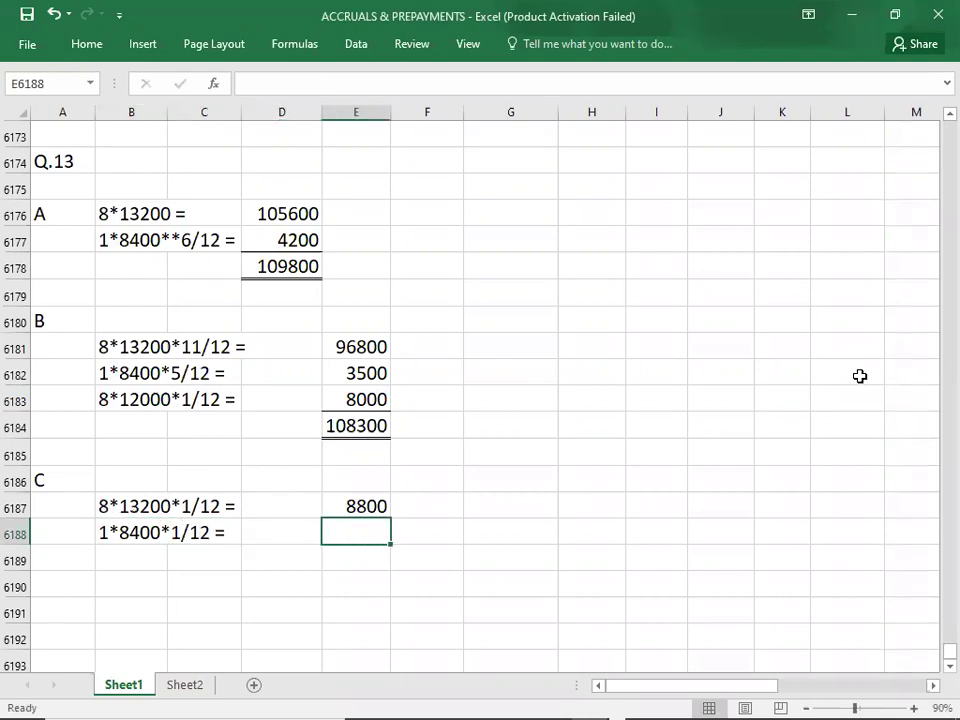
type("700")
key("Return")
Enter 9500 in E6189 as the total accrued salaries and give it a top and double bottom border
key("Right")
key("Right")
key("Right")
type("9500")
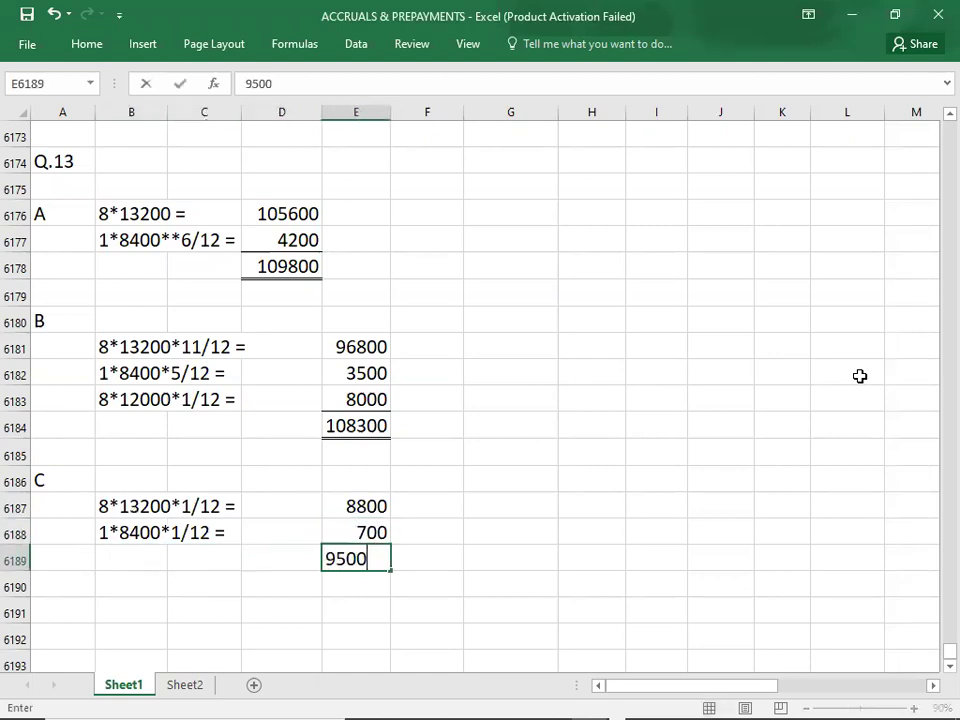
key("ctrl+Return")
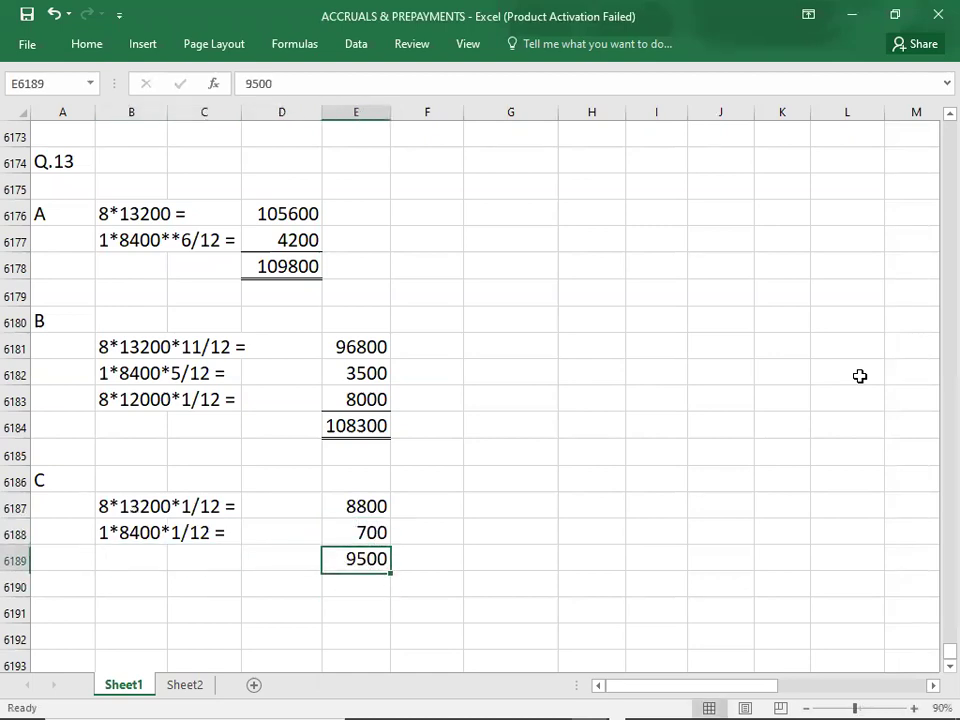
left_click(87, 46)
left_click(176, 108)
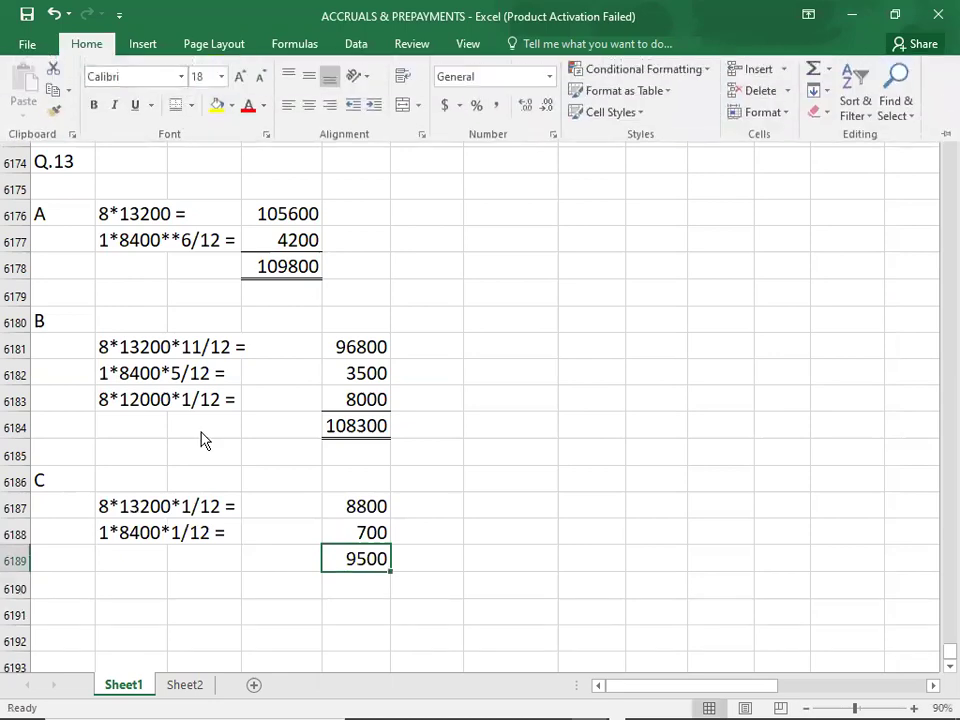
key("ctrl+F1")
left_click(214, 592)
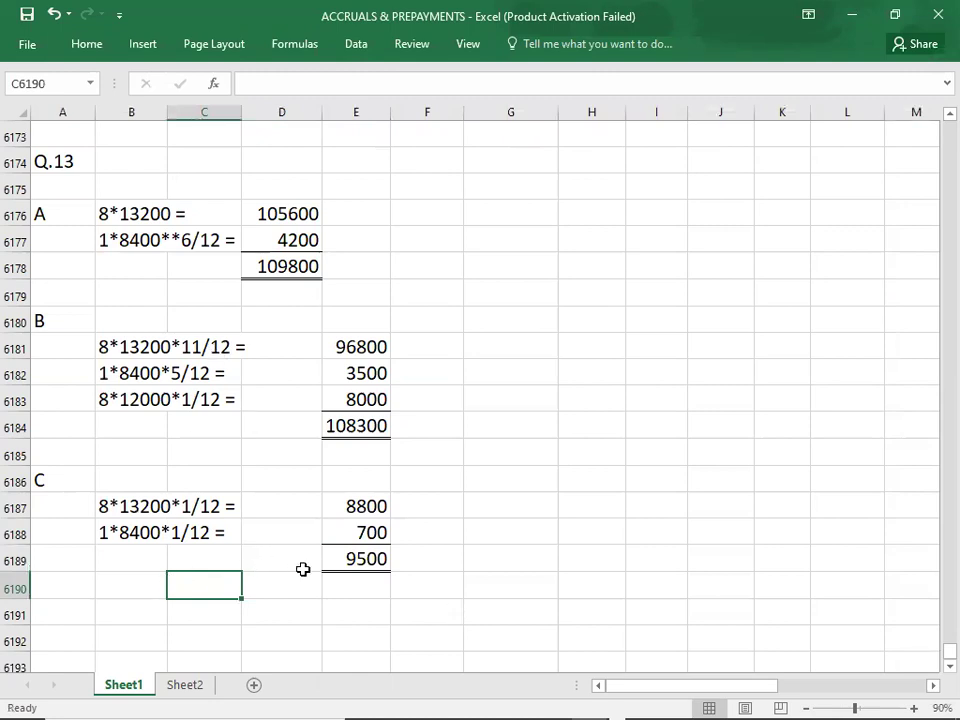
left_click(58, 497)
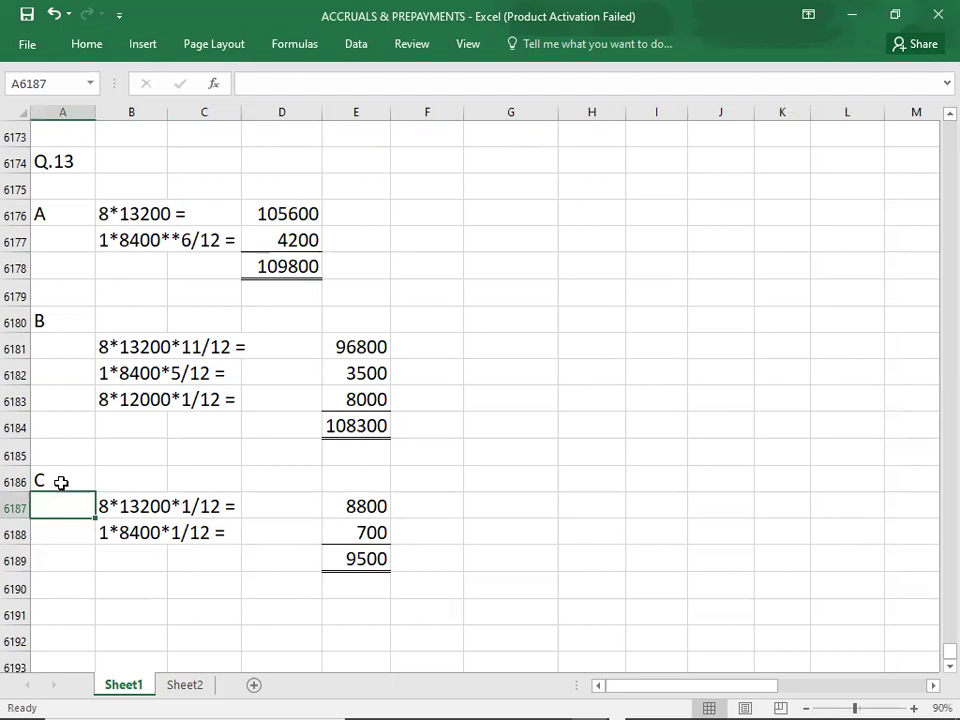
left_click(61, 482)
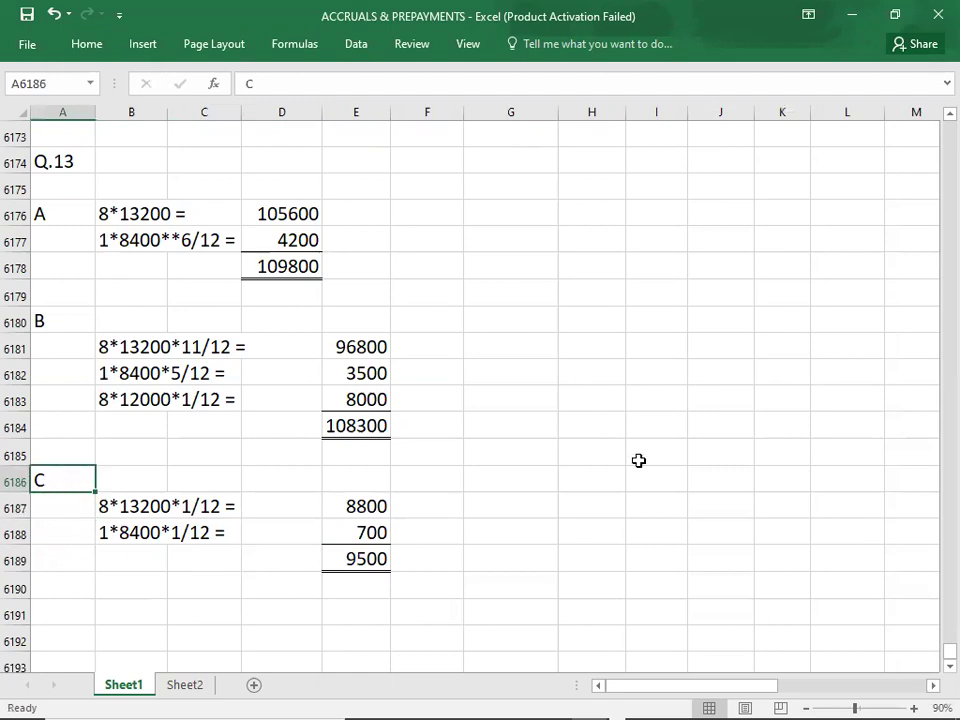